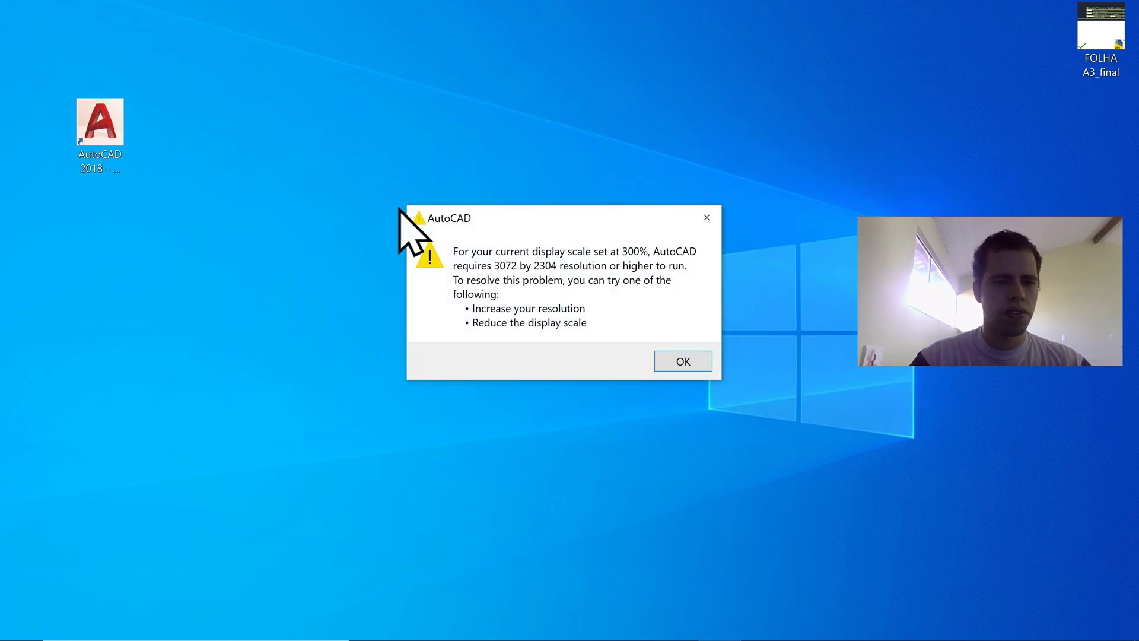
Step: Dismiss the display scale warning and open the most recent FOLHA A3_final drawing
left_click(684, 362)
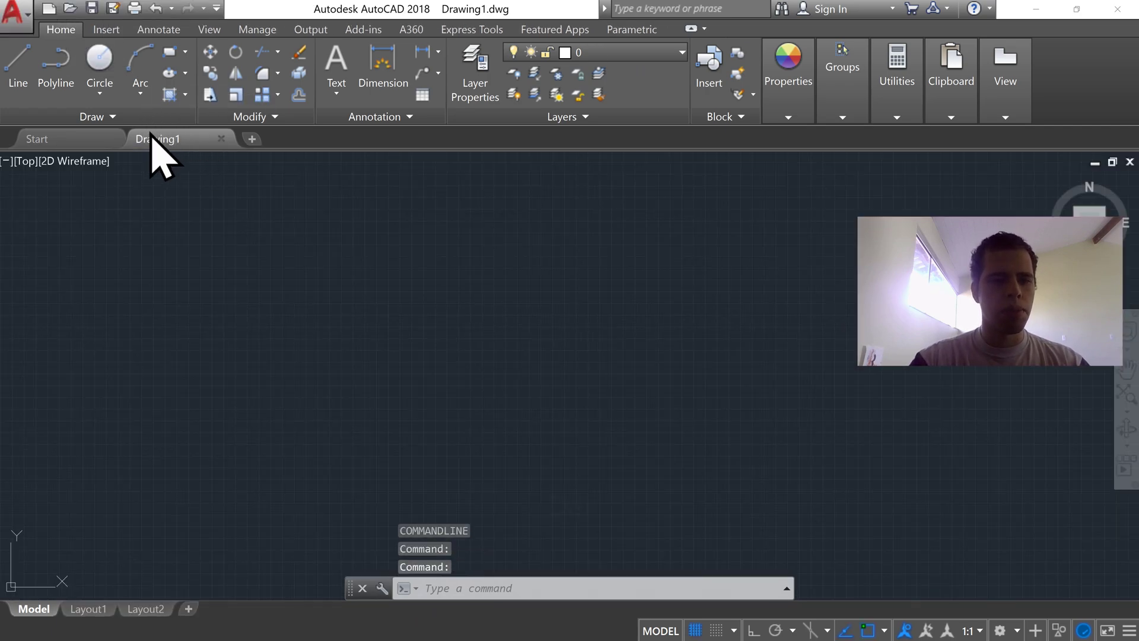
mouse_move(158, 149)
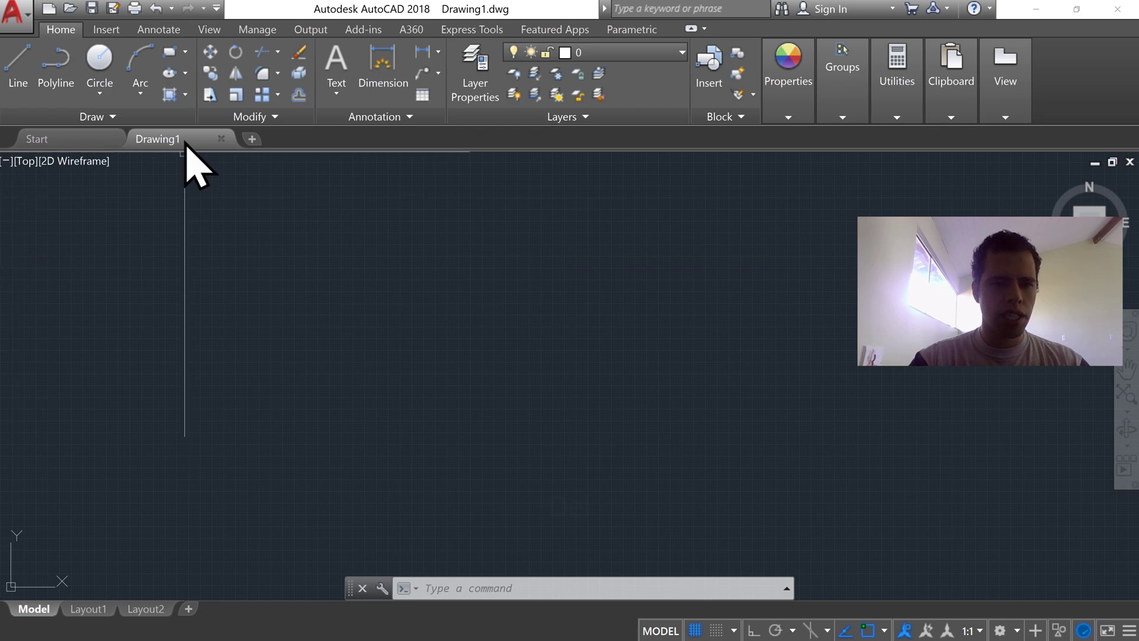
left_click(78, 146)
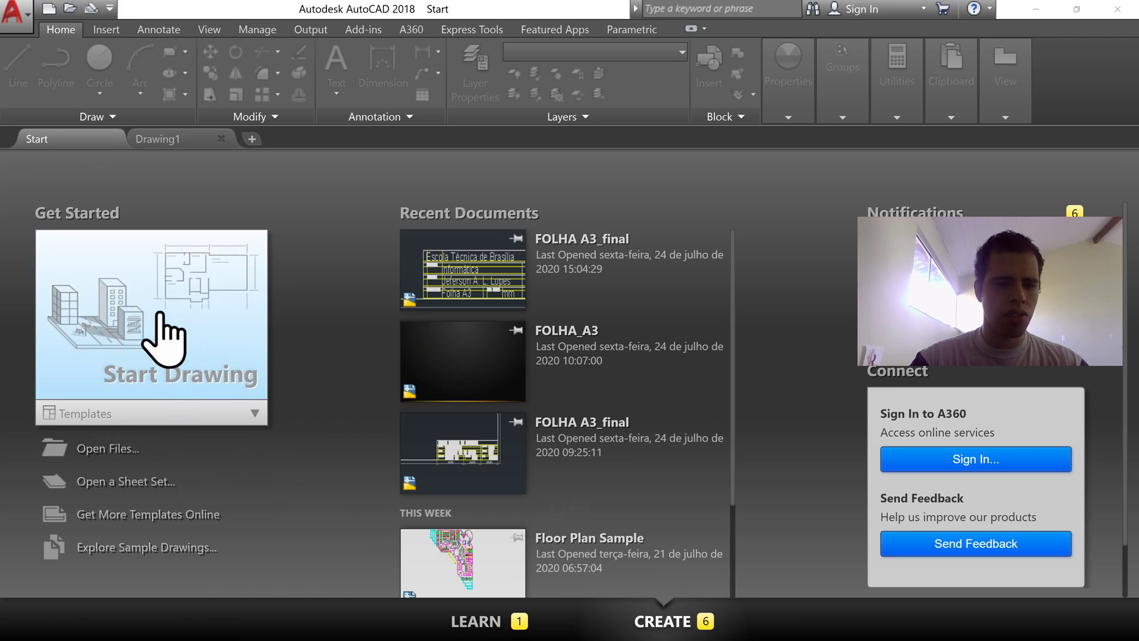
mouse_move(181, 139)
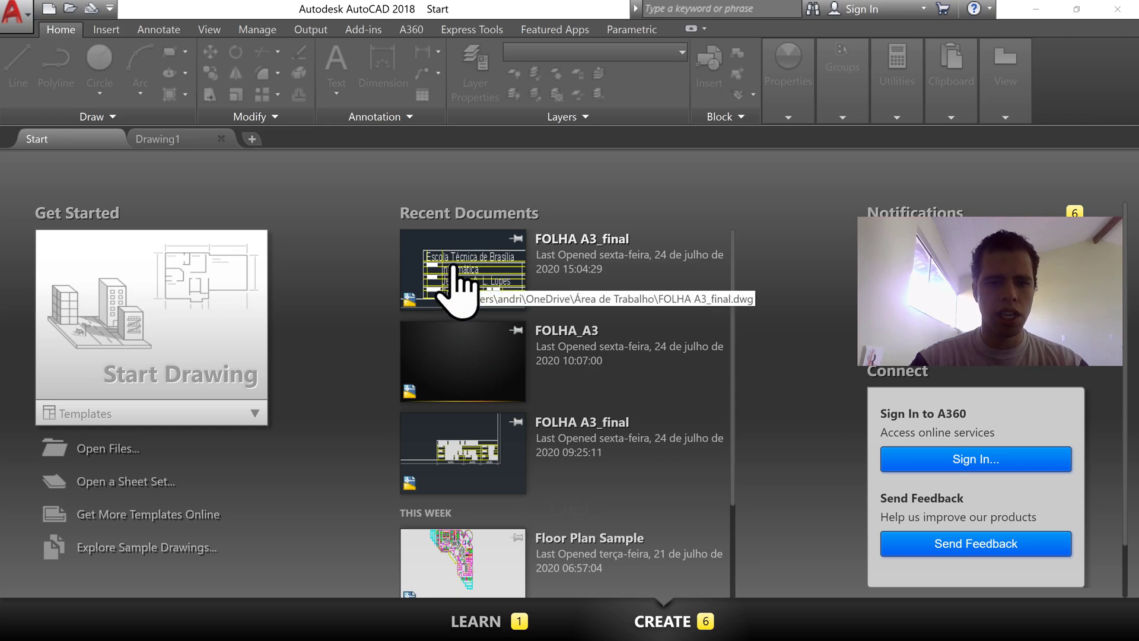
left_click(460, 285)
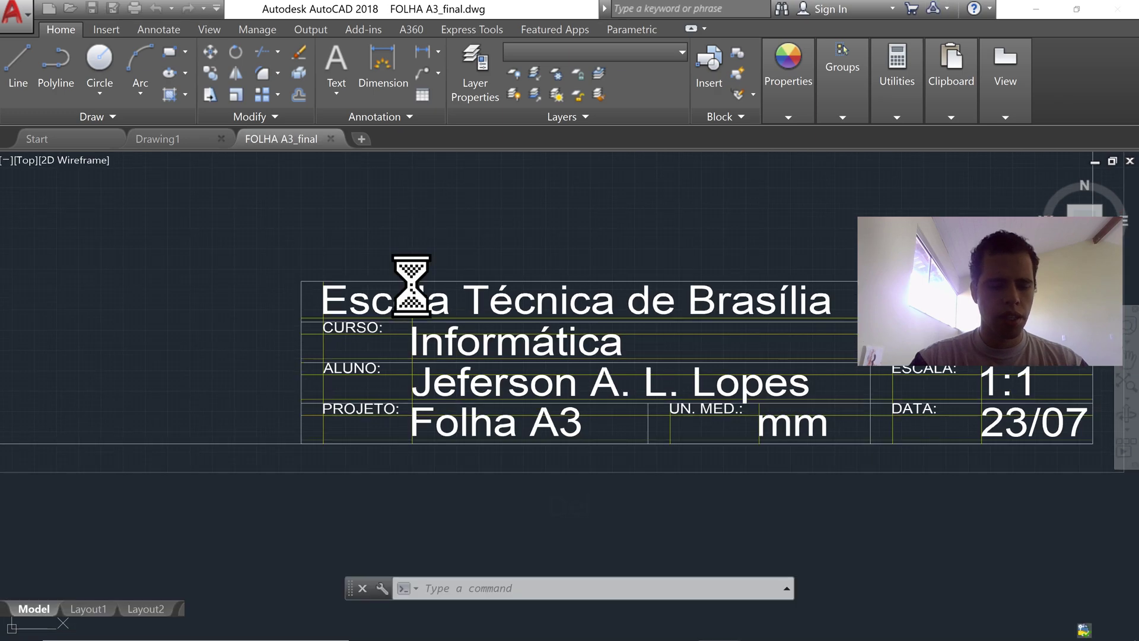
Step: Examine the A3 sheet's outer border, inner margin and title block texts in the finished drawing
scroll(410, 283, "down", 4)
mouse_move(357, 233)
middle_mouse_down()
mouse_move(397, 252)
mouse_move(403, 337)
mouse_move(363, 345)
mouse_move(359, 333)
middle_mouse_up()
scroll(386, 334, "up", 3)
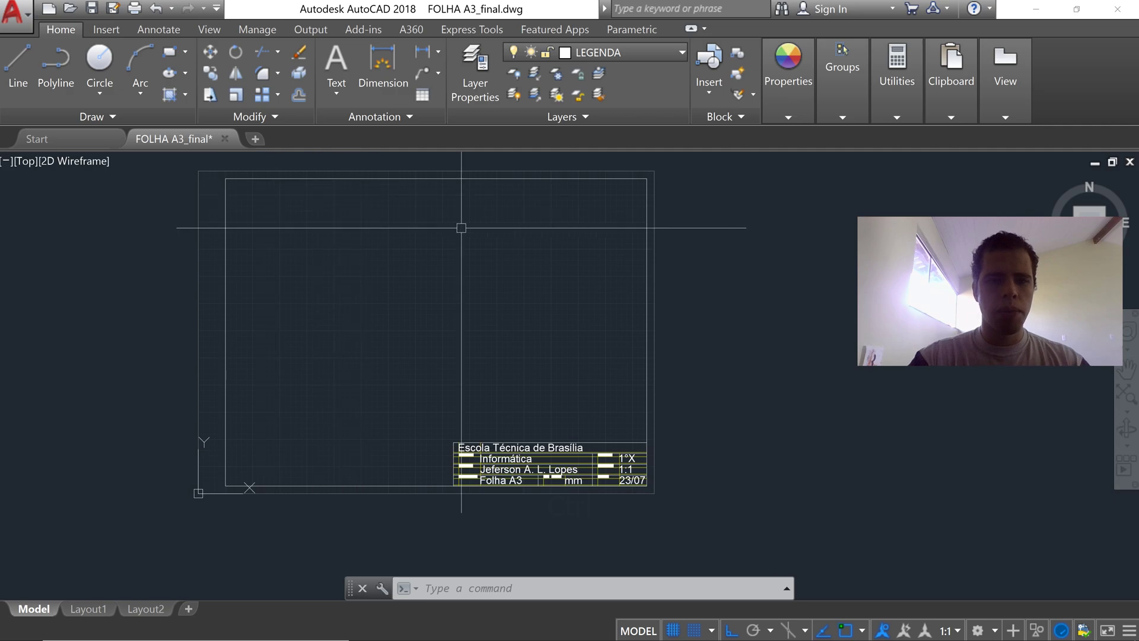
left_click(655, 190)
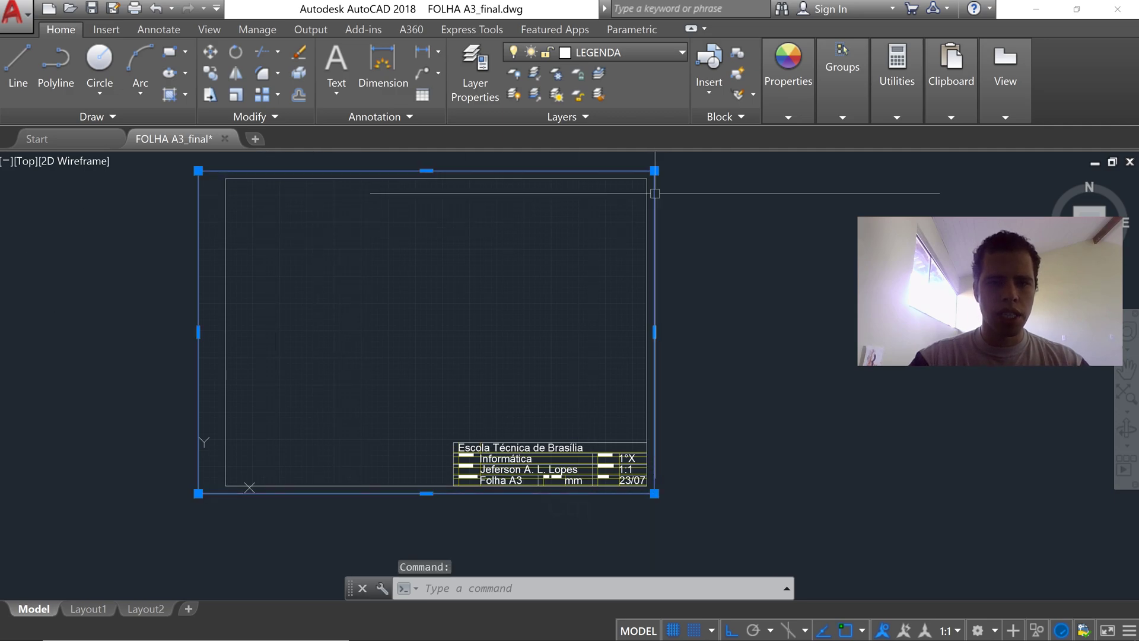
key("Escape")
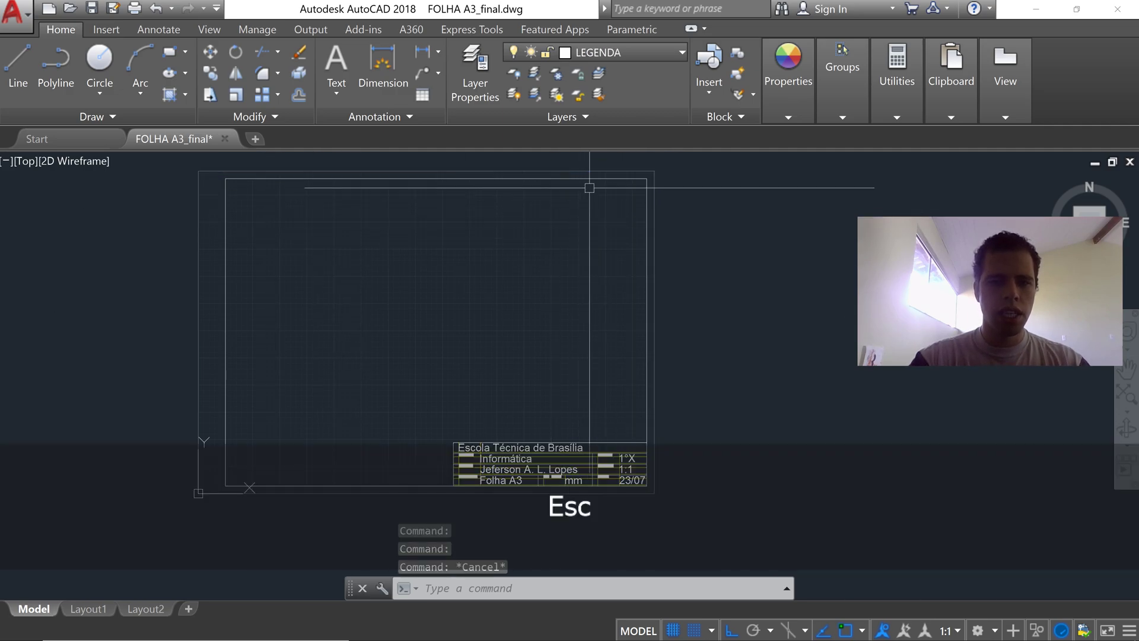
left_click(592, 181)
key("Escape")
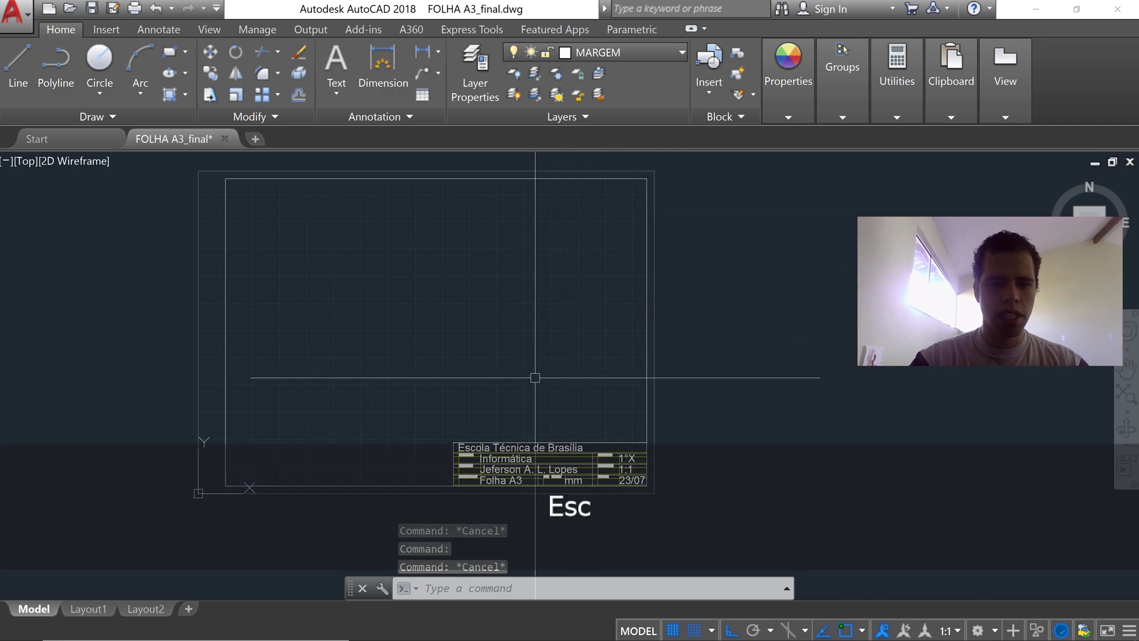
scroll(563, 499, "up", 5)
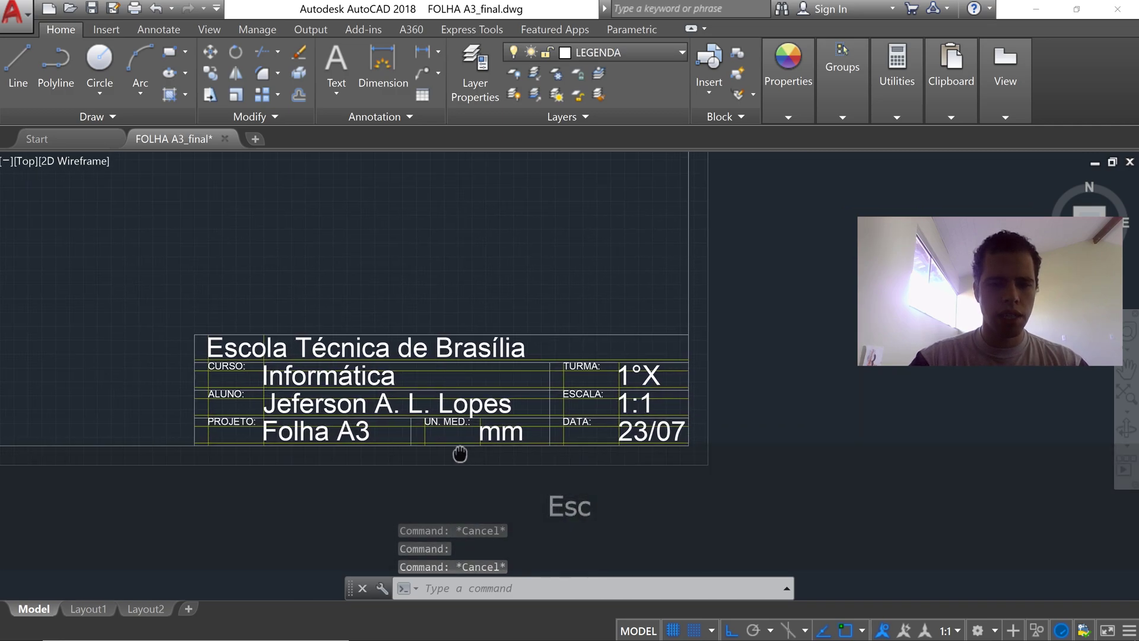
middle_click_drag(264, 370, 237, 311)
scroll(396, 304, "up", 3)
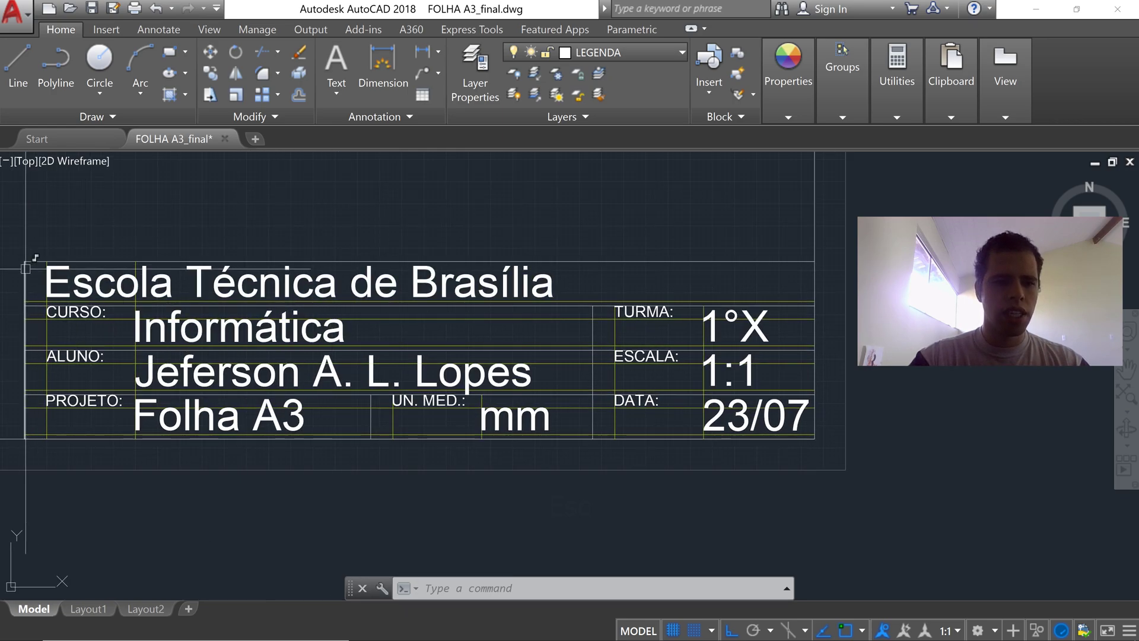
left_click(75, 283)
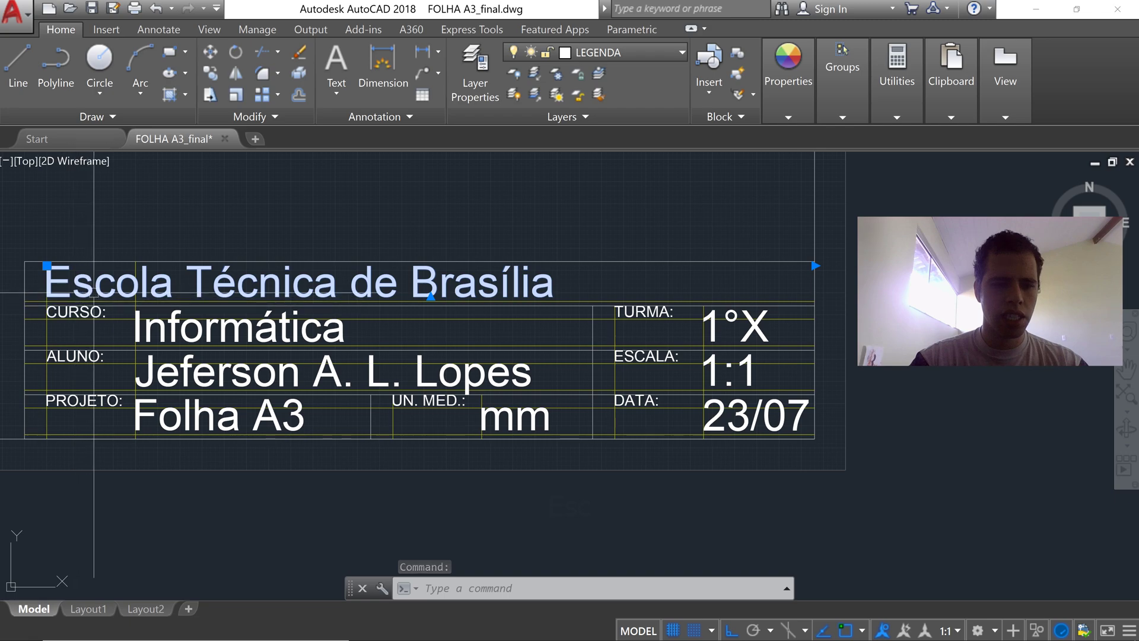
key("Escape")
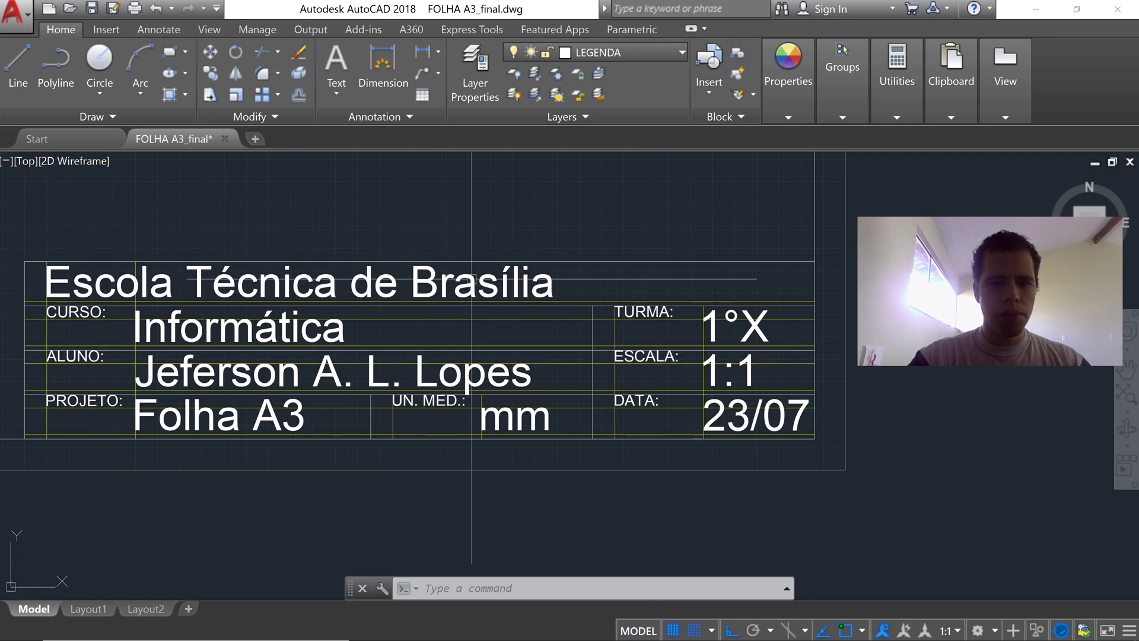
Step: Create a new blank drawing from the start page
left_click(37, 139)
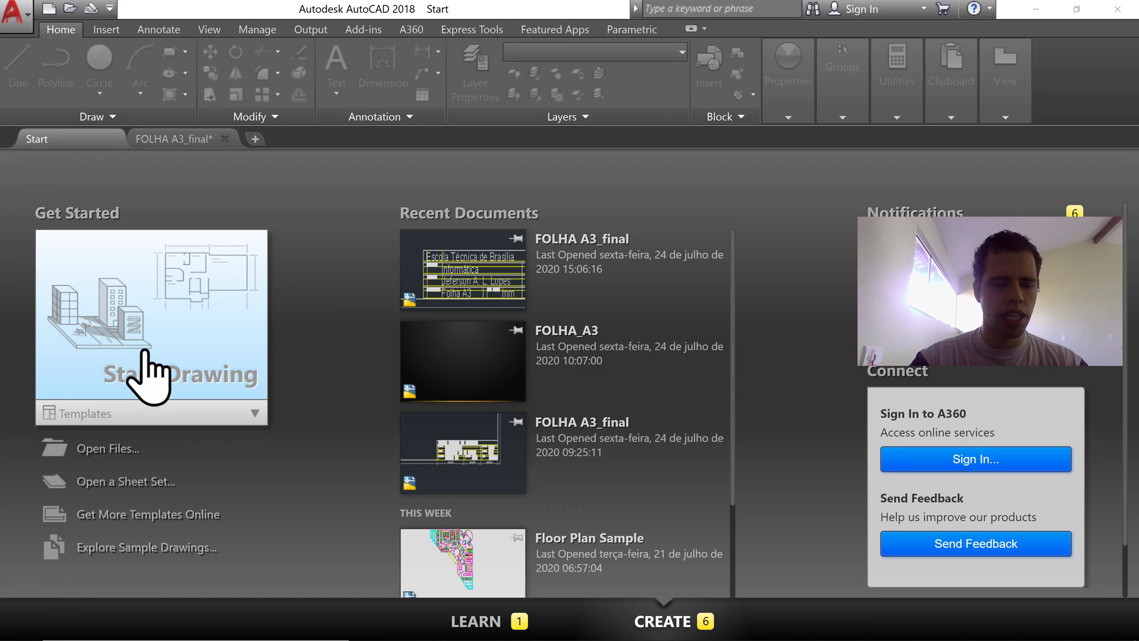
left_click(142, 372)
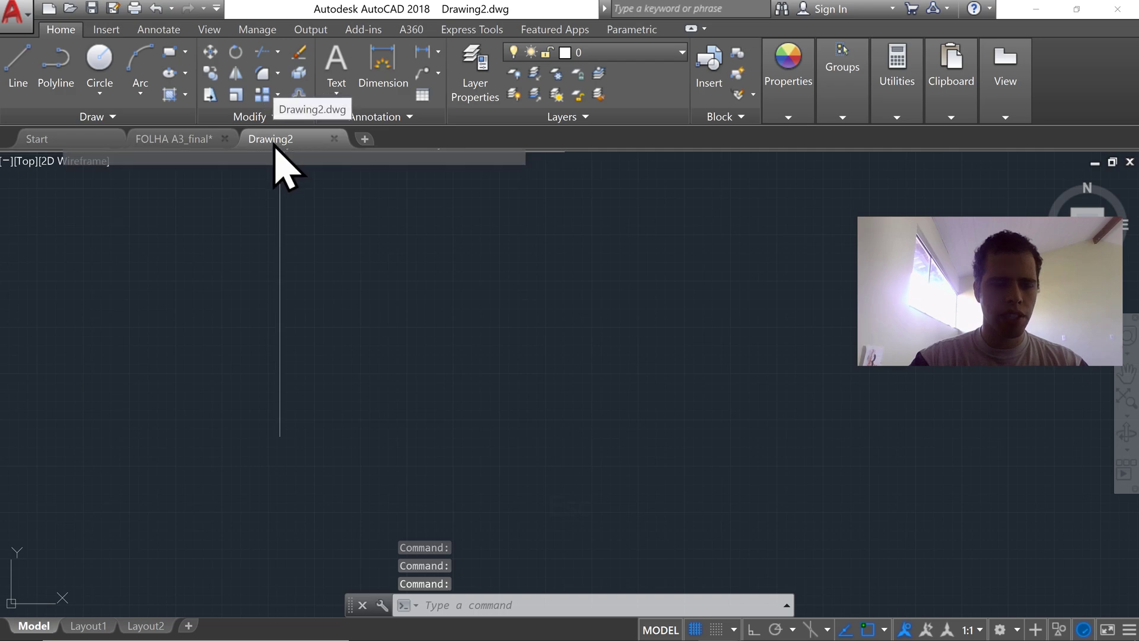
mouse_move(272, 143)
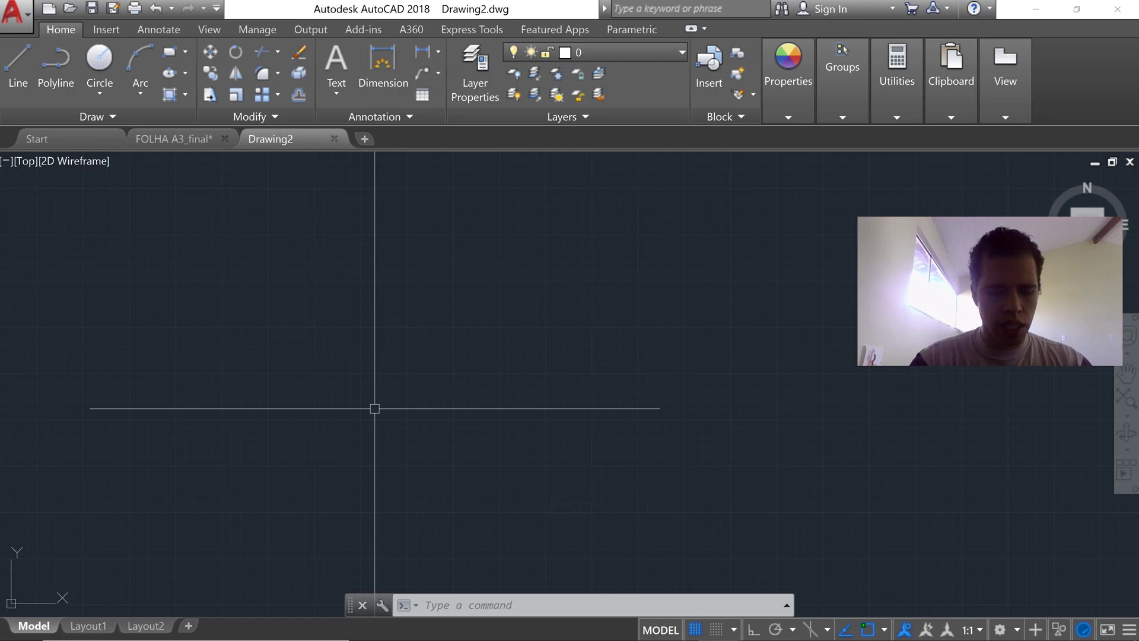
Step: Set the crosshair size to 50 with the CURSORSIZE variable
type("cu")
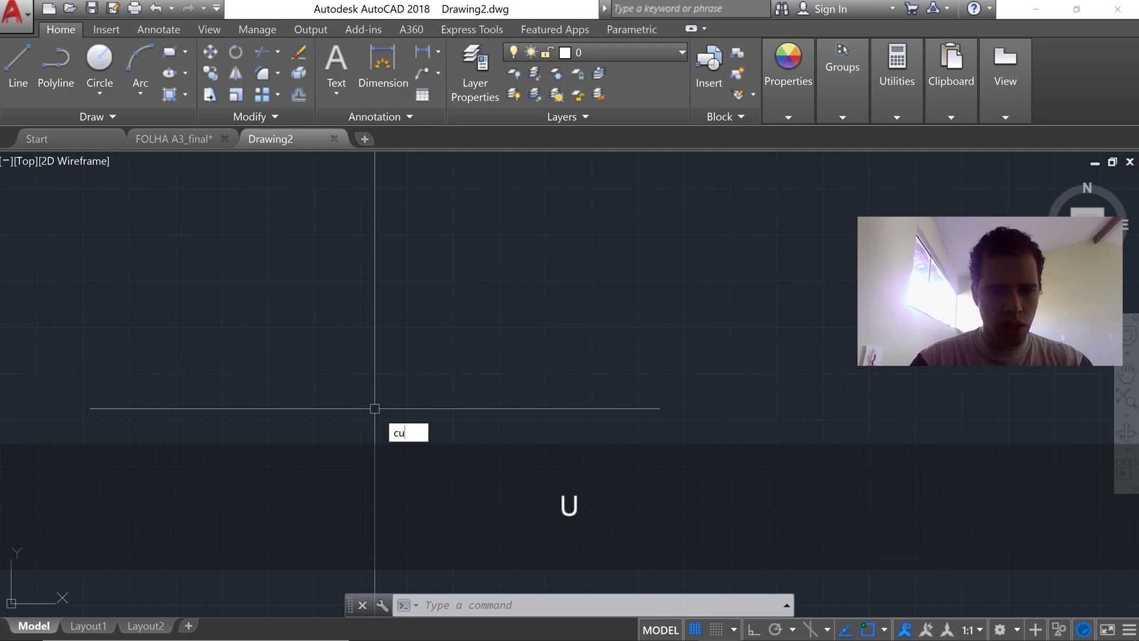
type("rsorsize")
key("Return")
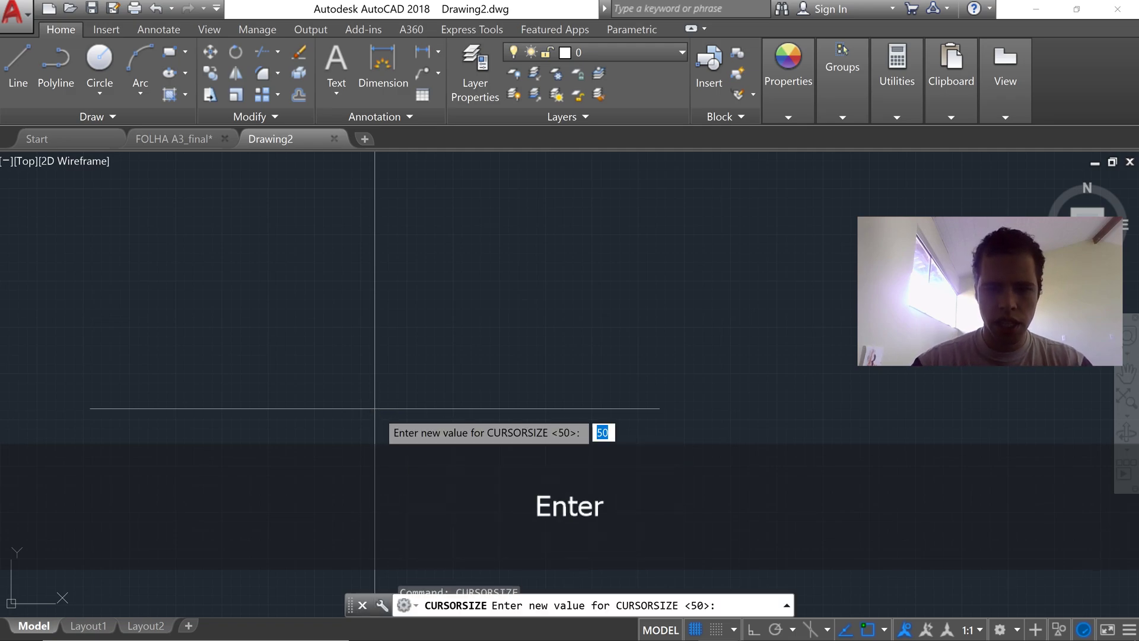
key("Return")
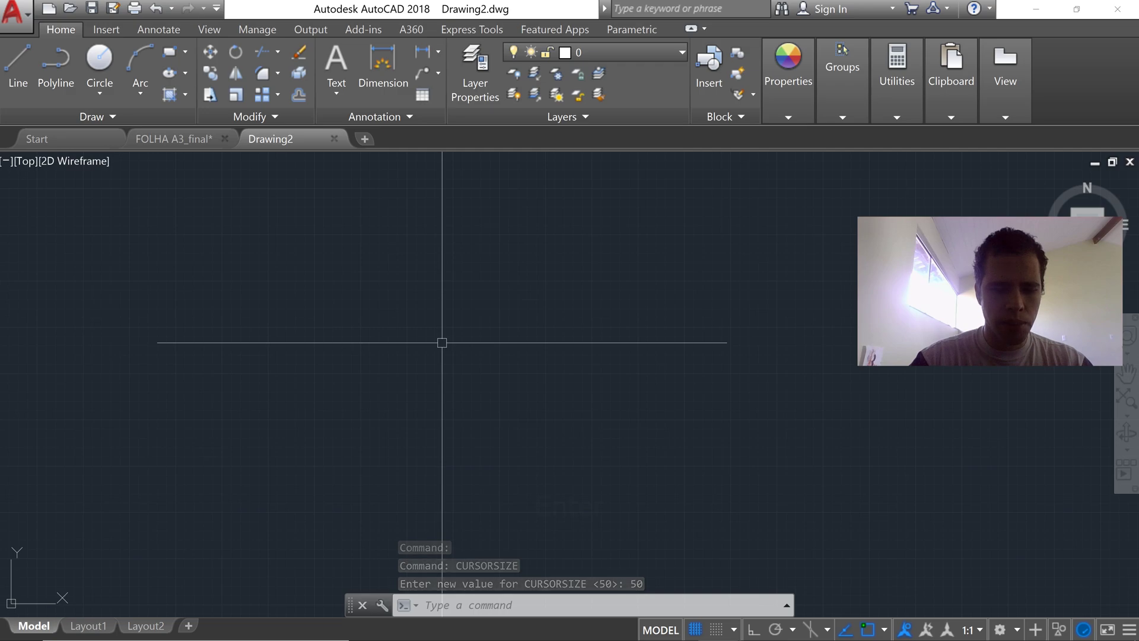
Step: Set the selection box size to 5 with the PICKBOX variable
type("pic")
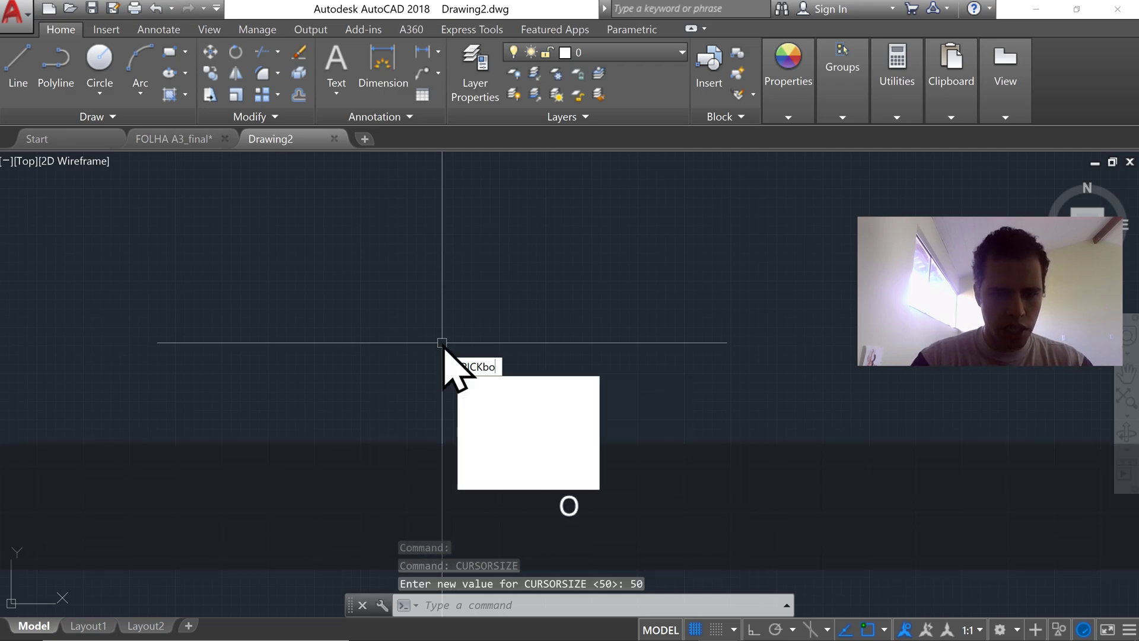
type("kbox")
key("Return")
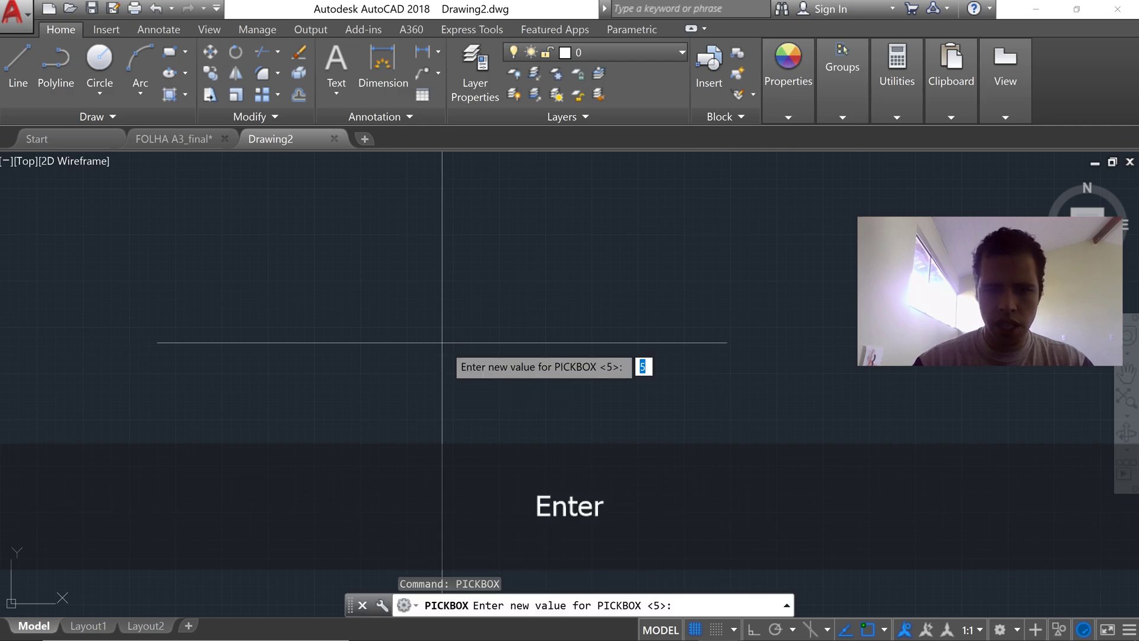
key("Return")
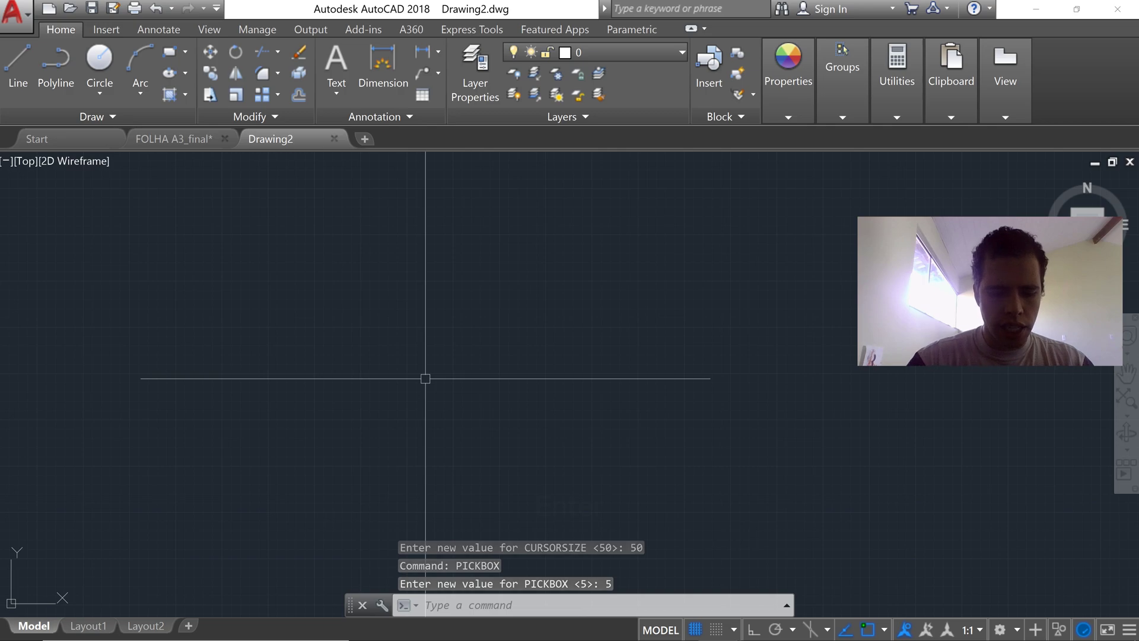
Step: Set the drawing units' length precision to two decimal places (0.00)
type("units")
key("Return")
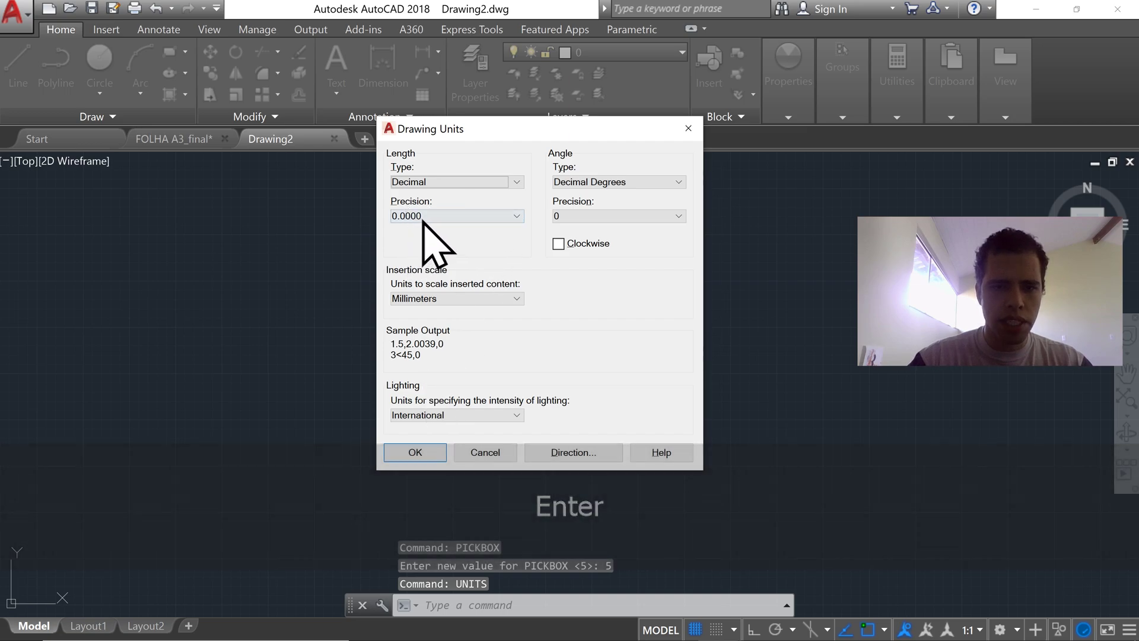
left_click(425, 217)
left_click(420, 251)
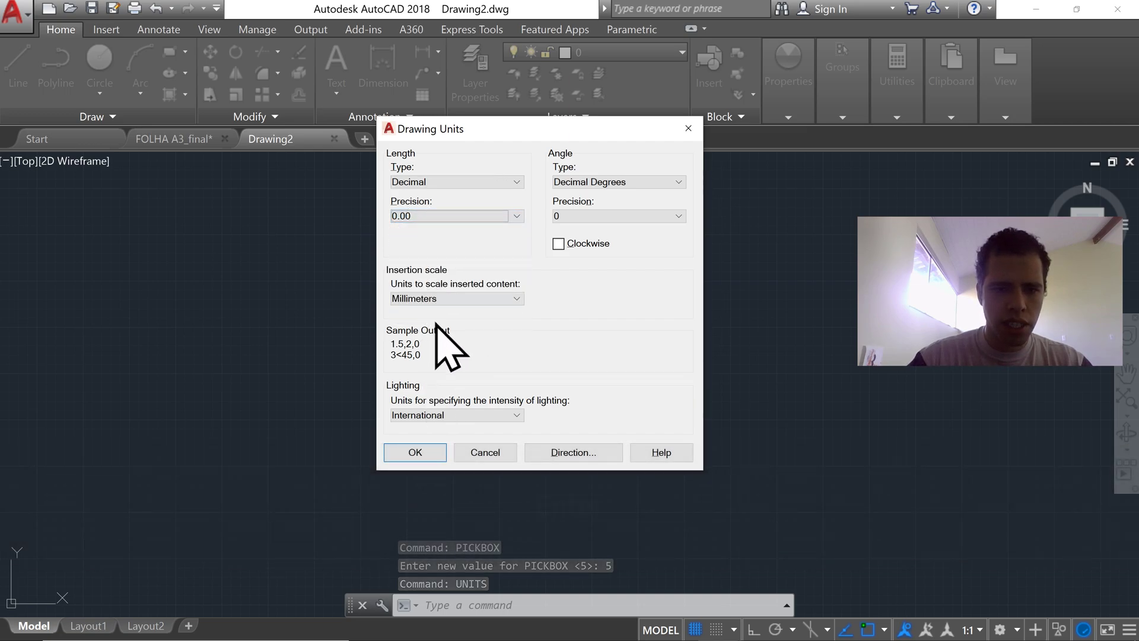
left_click(416, 453)
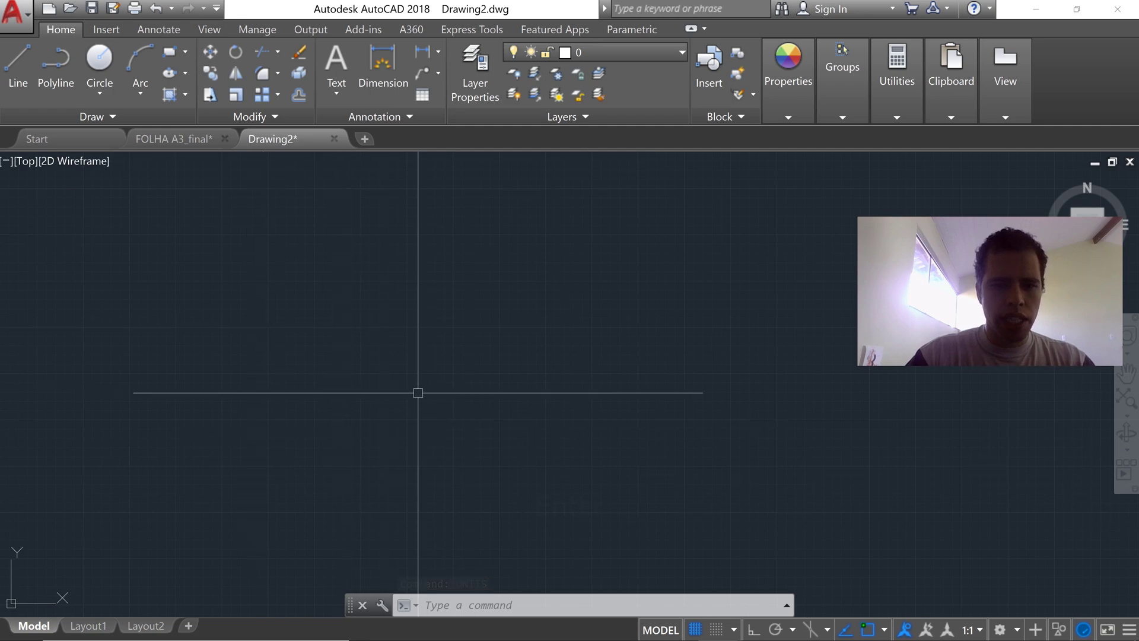
Step: Set the model space limits to an A3 area from lower left corner 0,0 to upper right corner 420,297
type("lim")
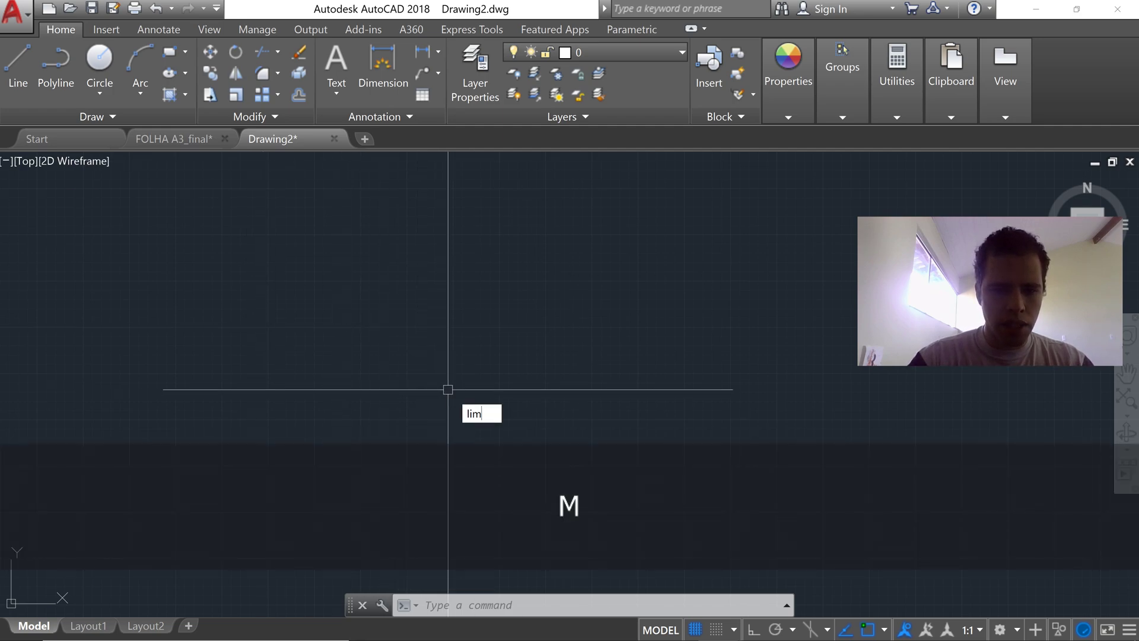
type("i")
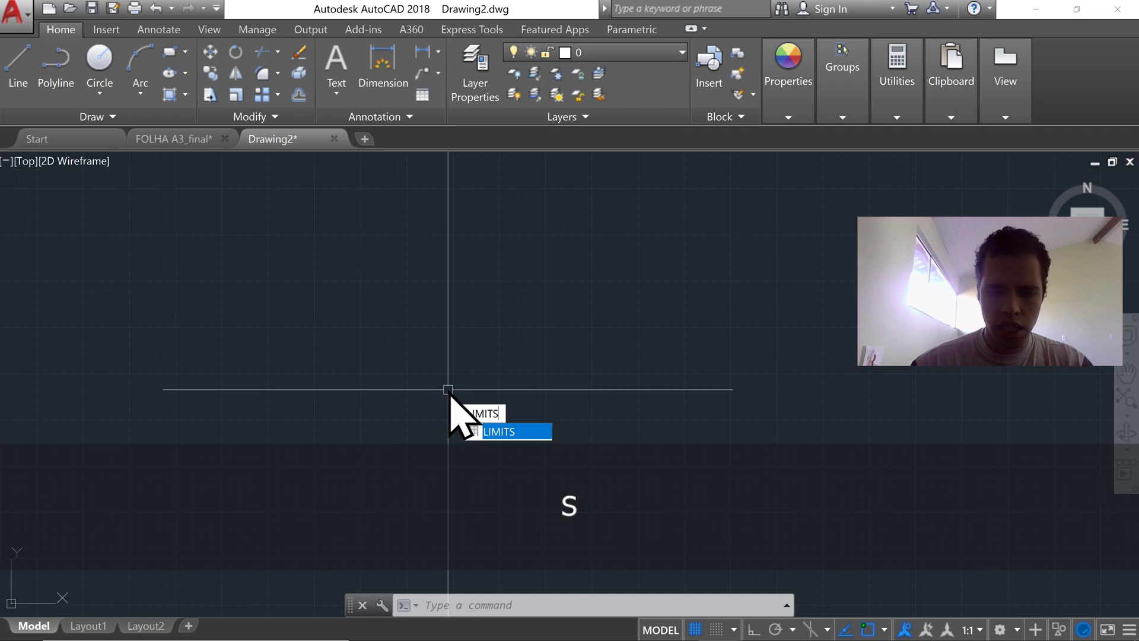
key("Return")
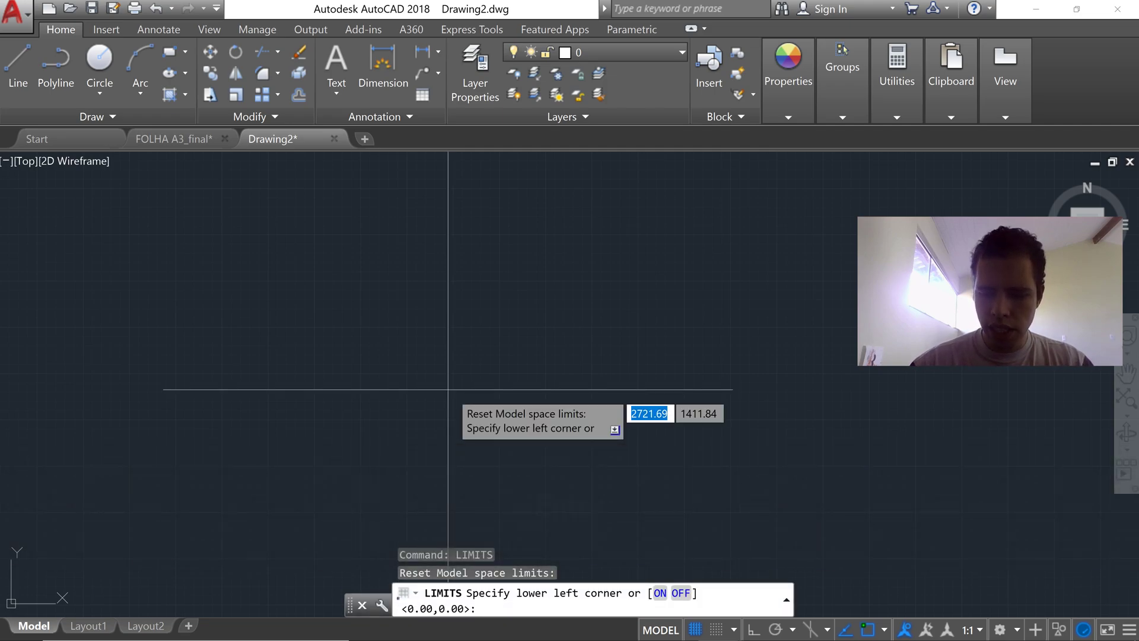
type("0,0")
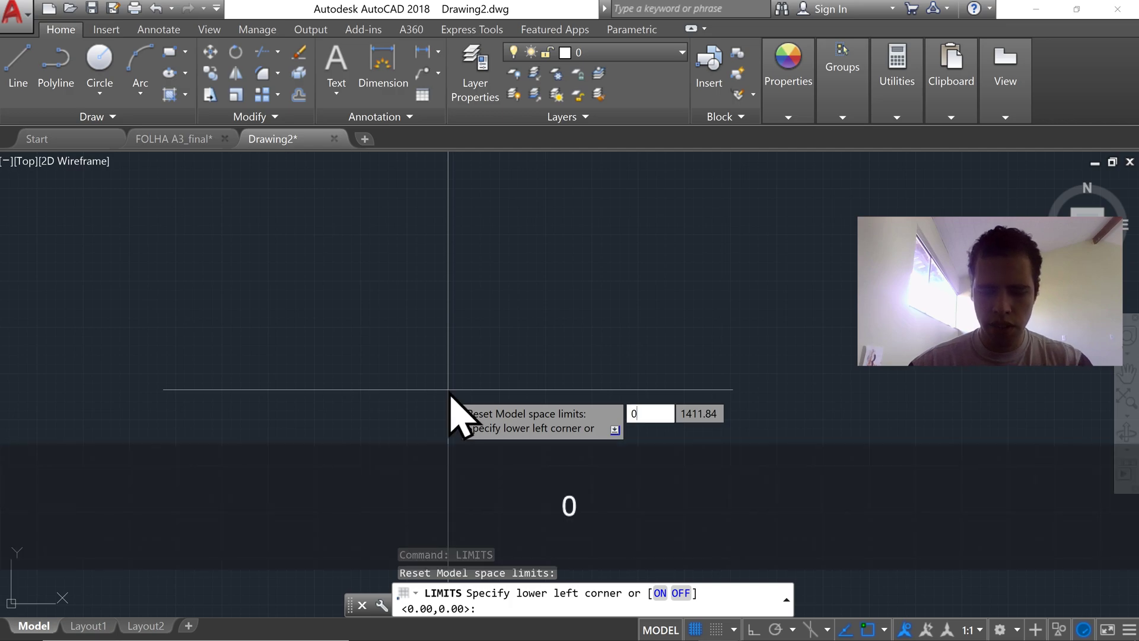
key("Return")
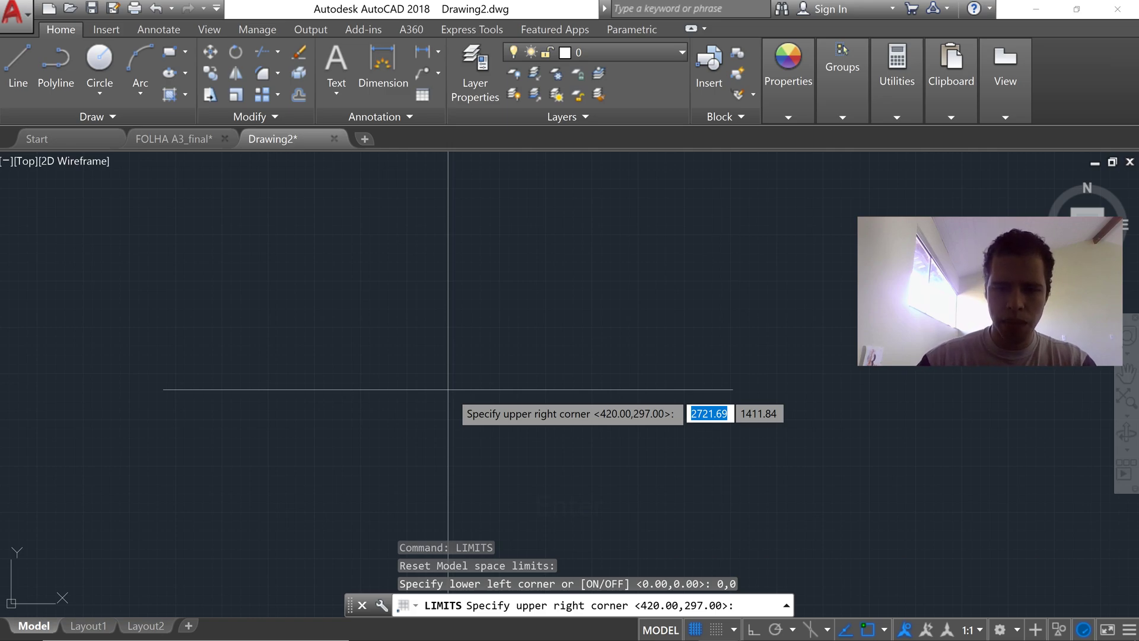
type("420")
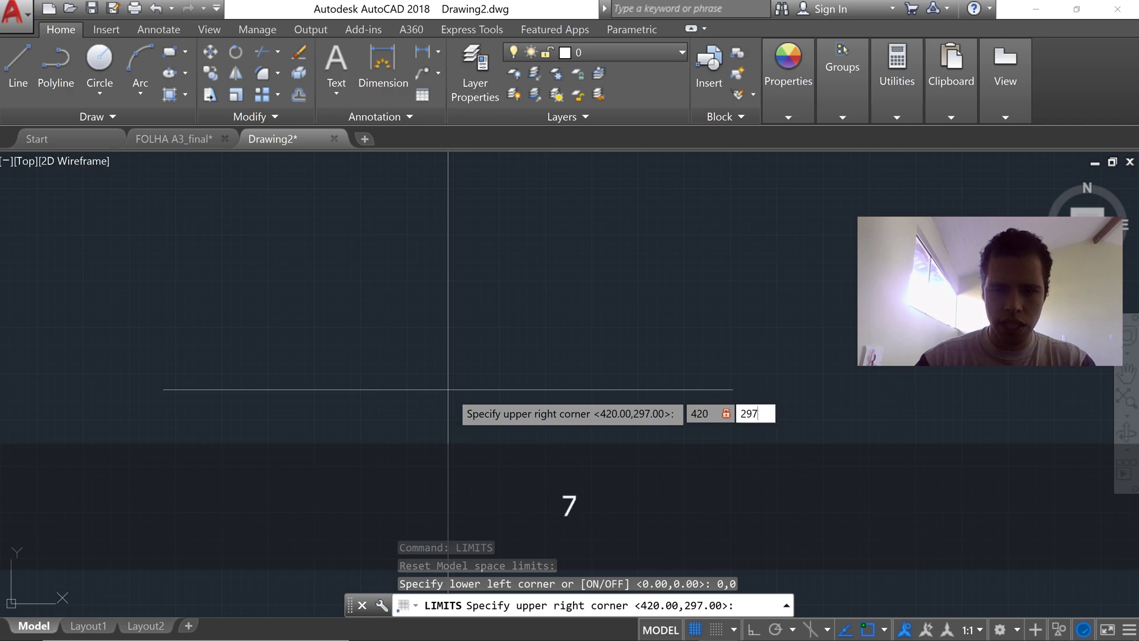
key("Return")
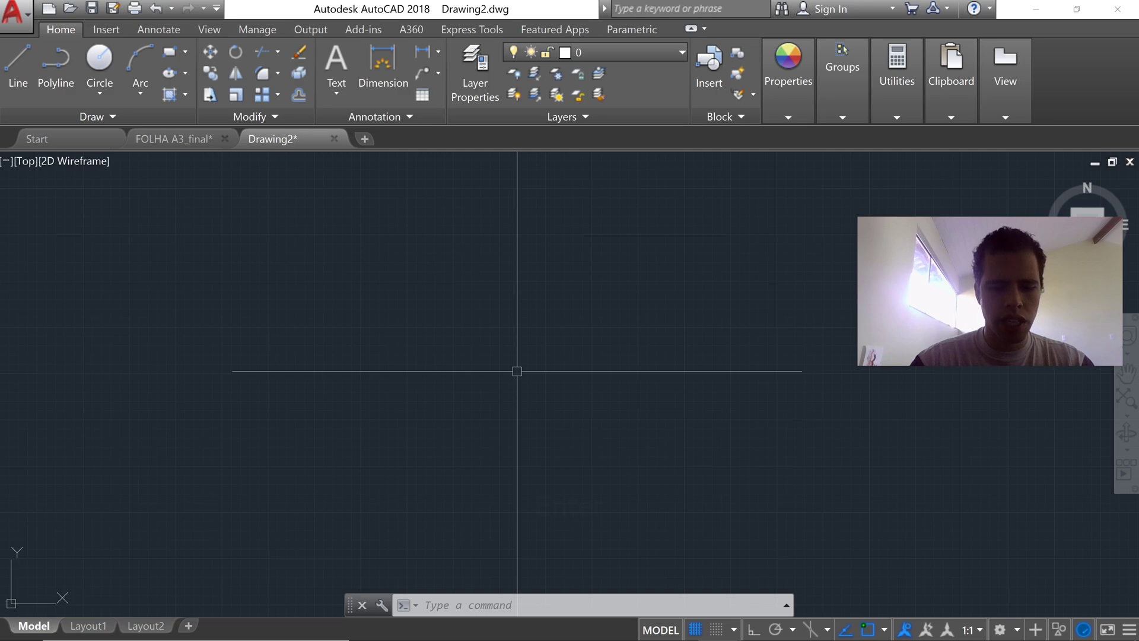
Step: Set the GRIDDISPLAY variable to 2 to control how the grid is displayed
type("gridd")
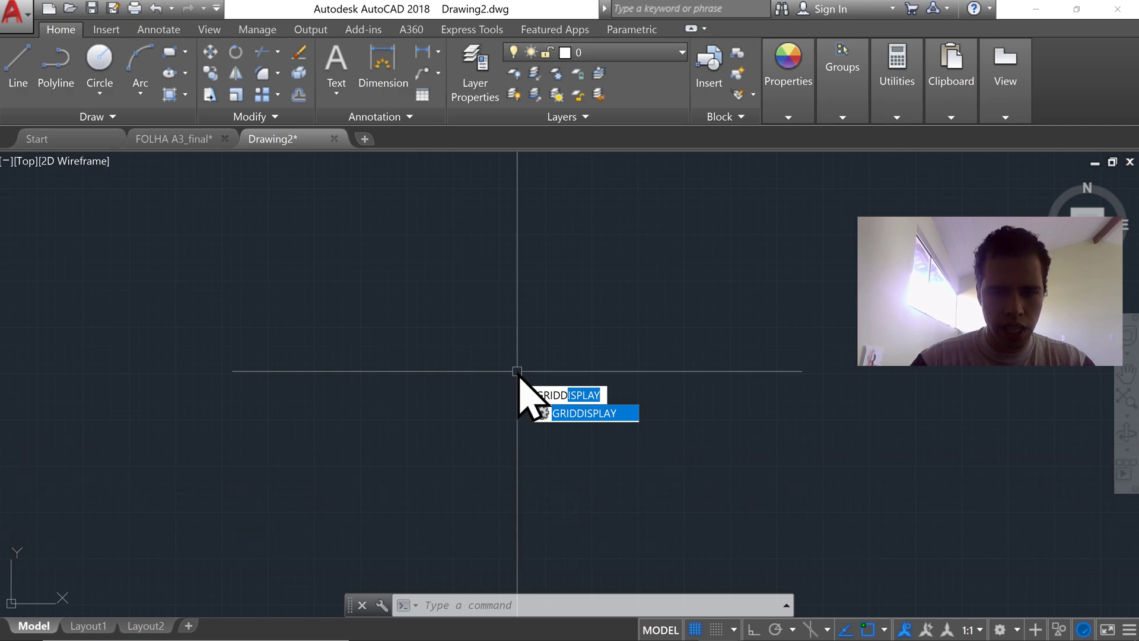
type("is")
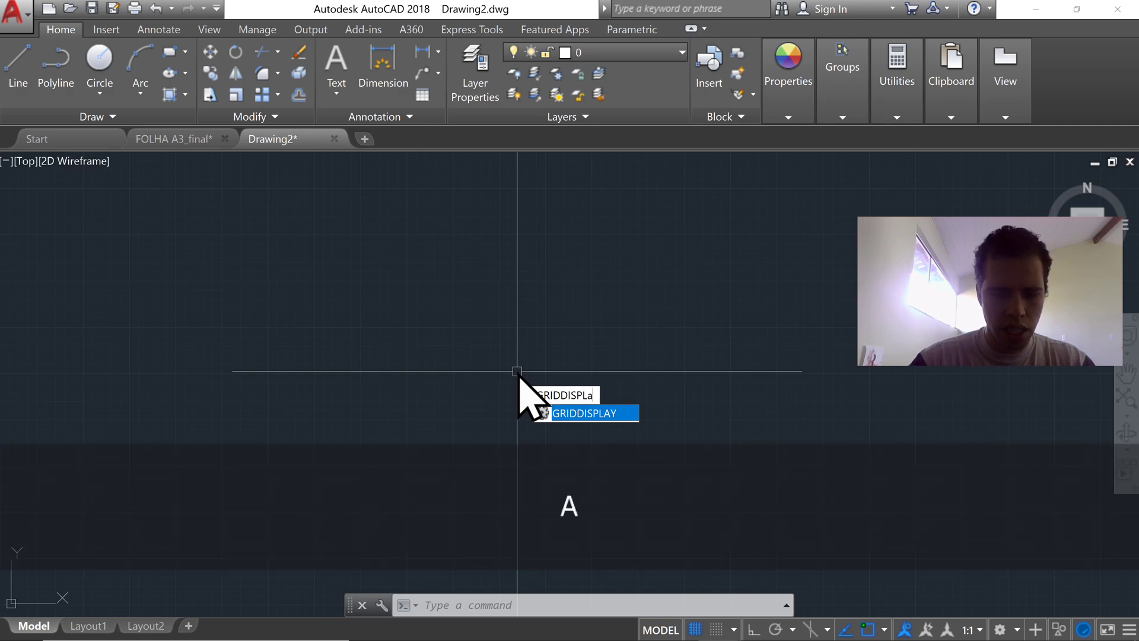
type("play")
key("Return")
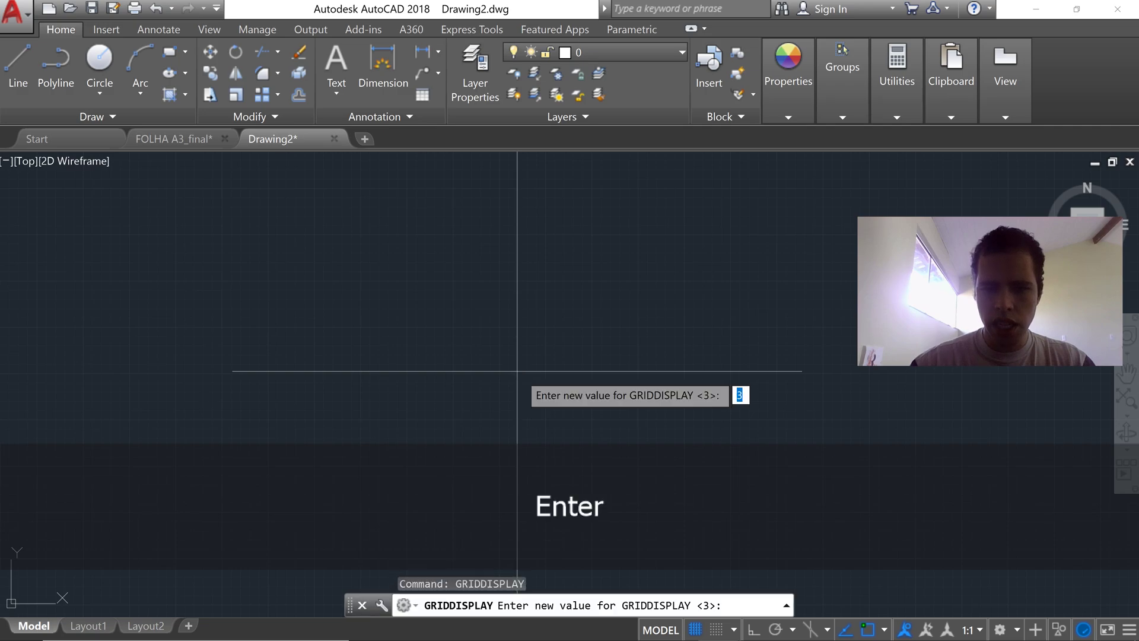
type("2")
key("Return")
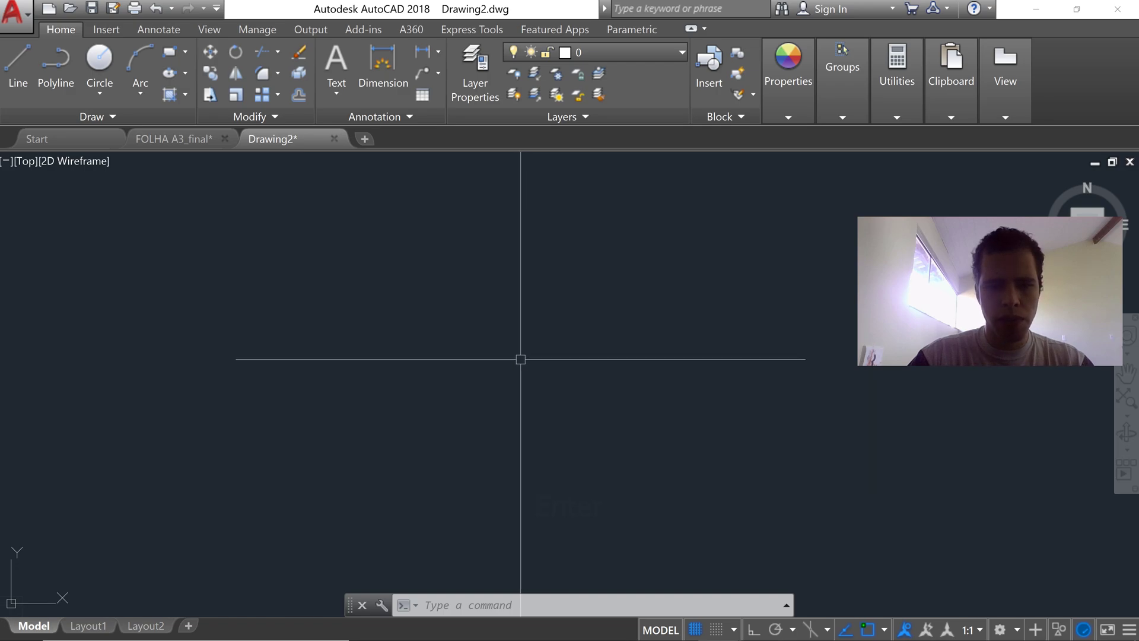
Step: Zoom the drawing to fit the whole A3 limits area in view
type("z")
key("Return")
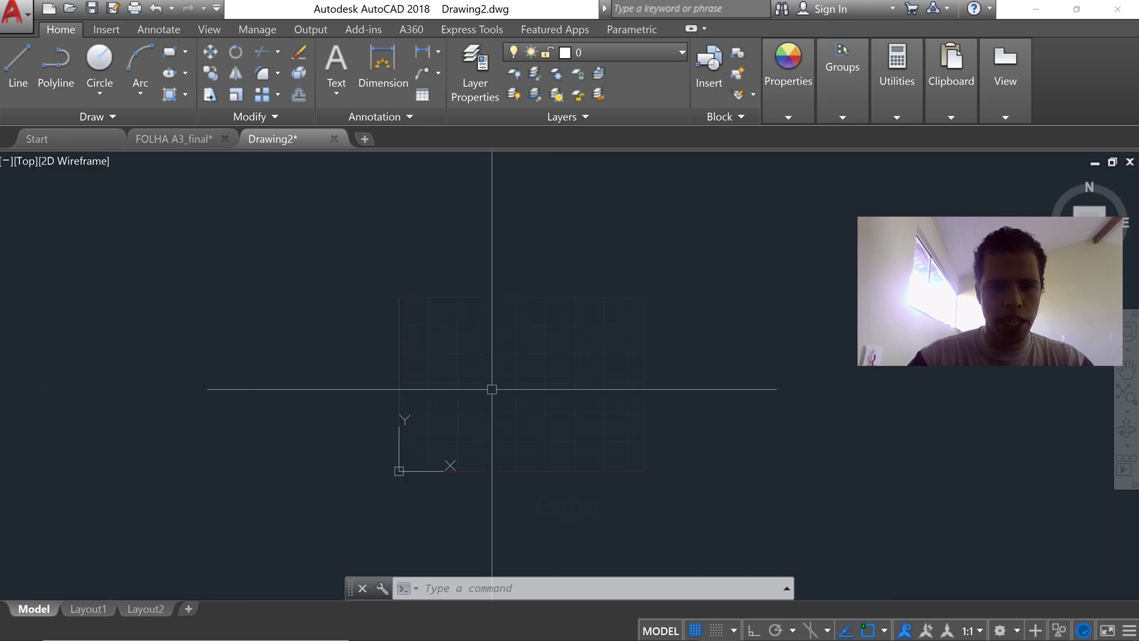
scroll(492, 389, "up", 2)
middle_click_drag(530, 430, 485, 412)
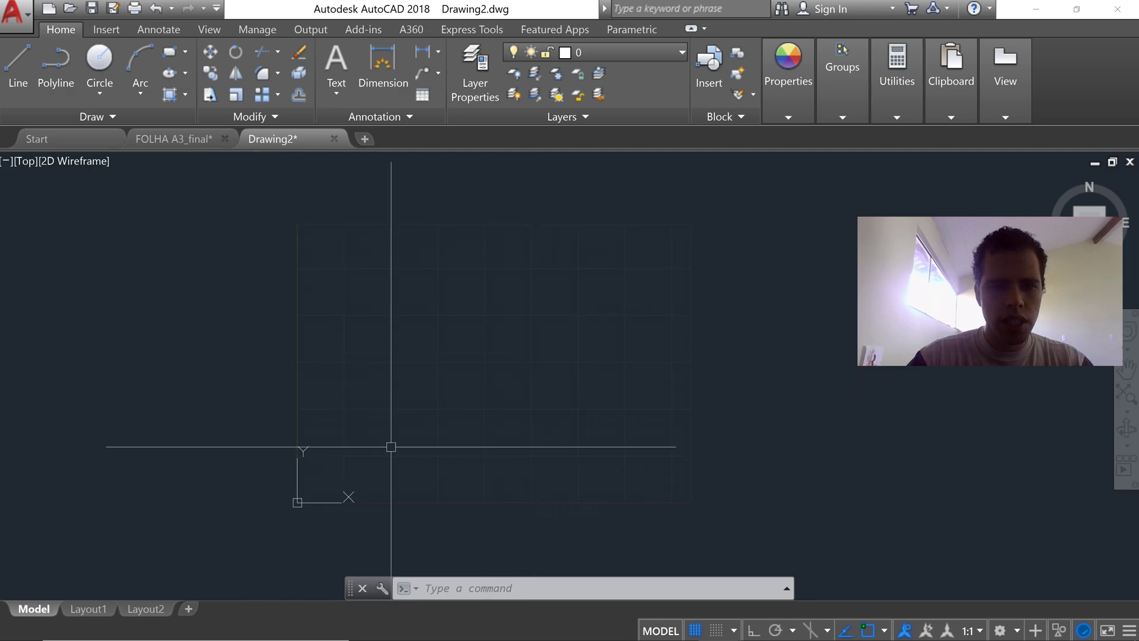
middle_click_drag(471, 353, 445, 364)
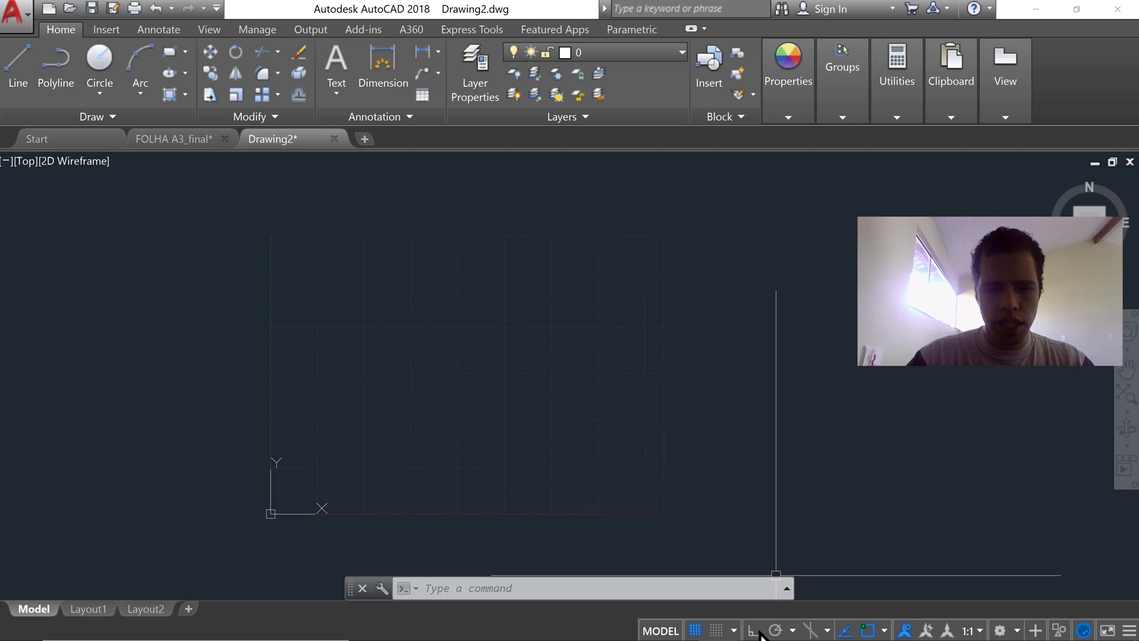
scroll(281, 279, "up", 2)
scroll(486, 358, "down", 2)
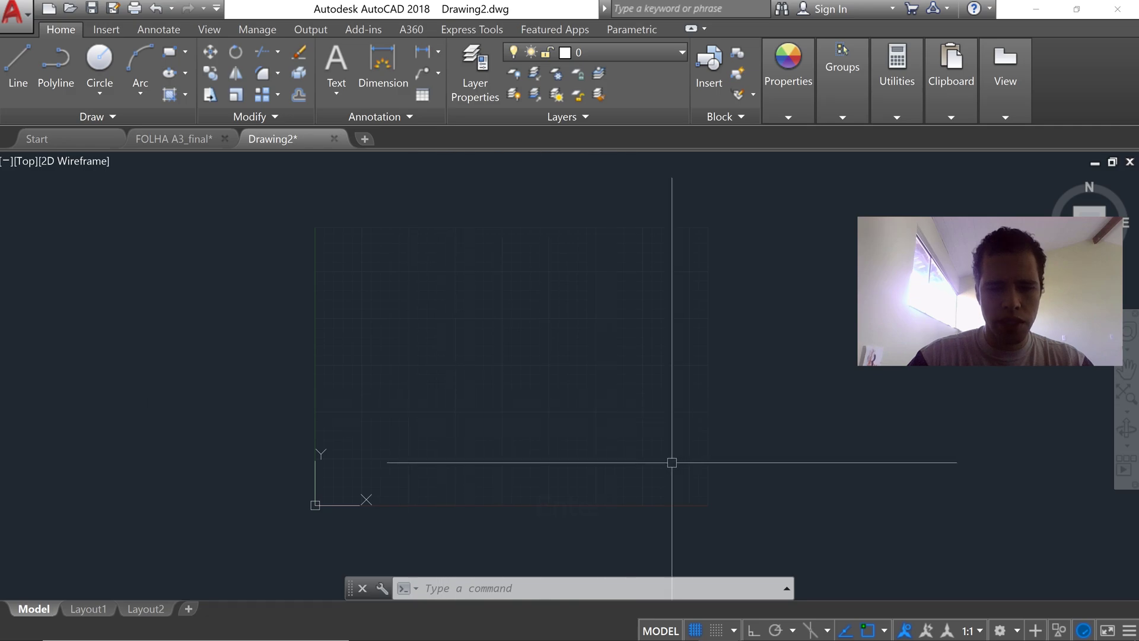
Step: Set both the snap spacing and the grid spacing to 1 in X and Y in the drafting settings
right_click(696, 631)
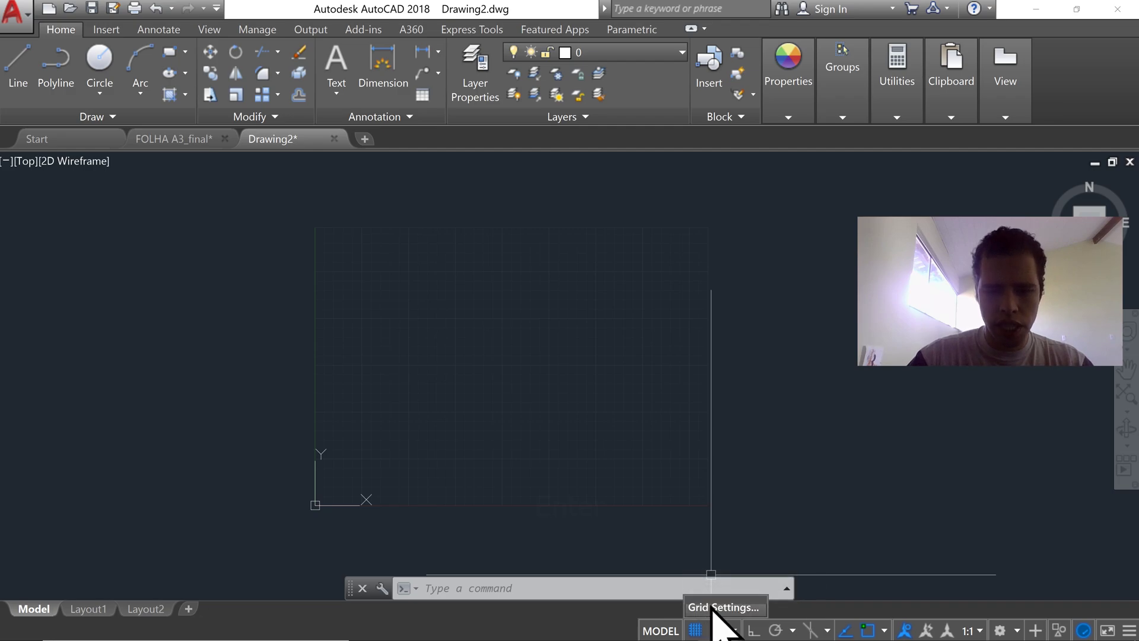
left_click(714, 607)
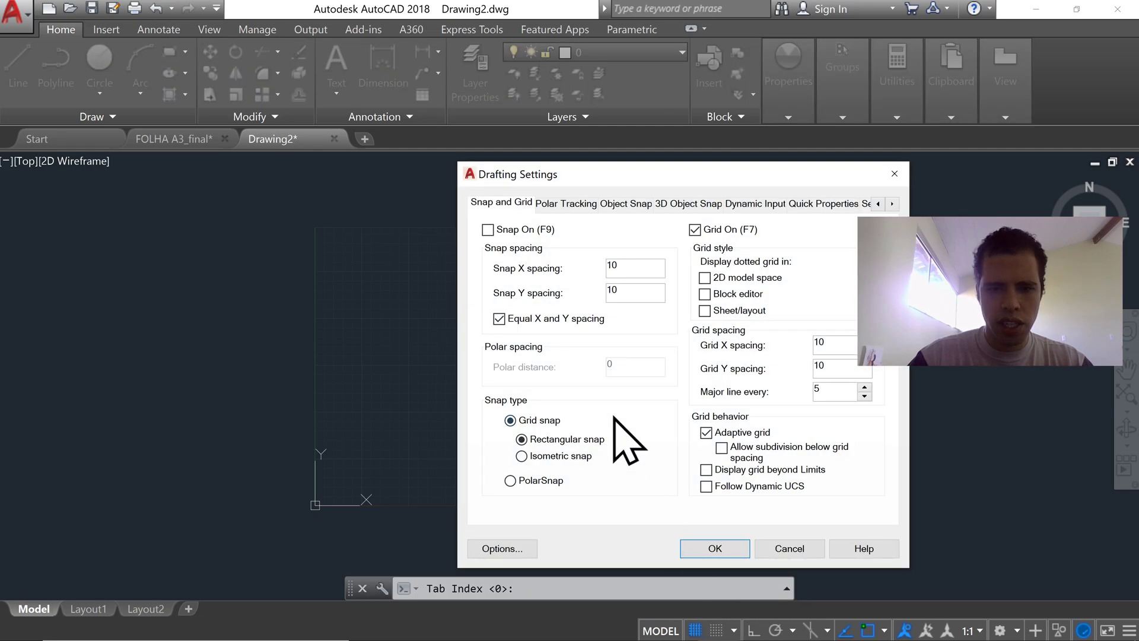
left_click_drag(609, 171, 337, 142)
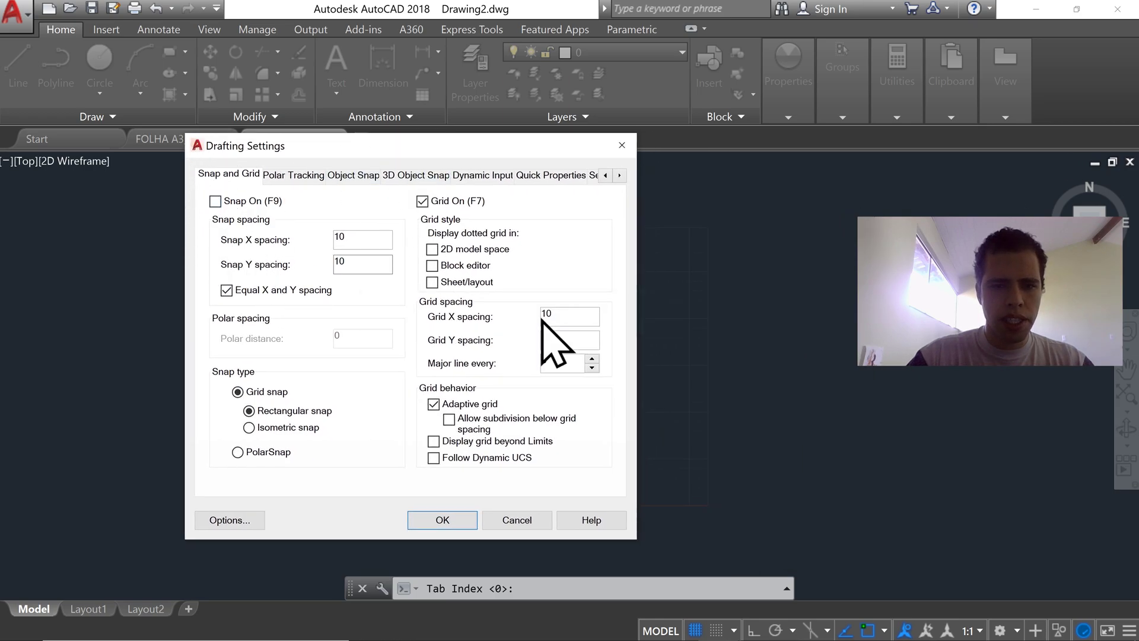
double_click(349, 235)
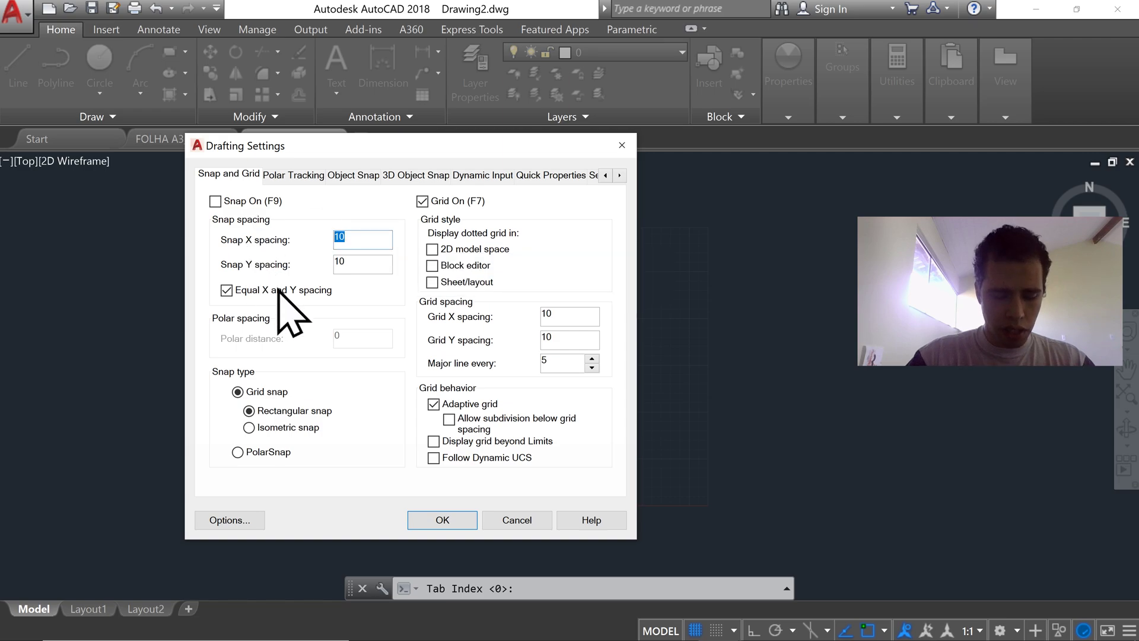
type("1")
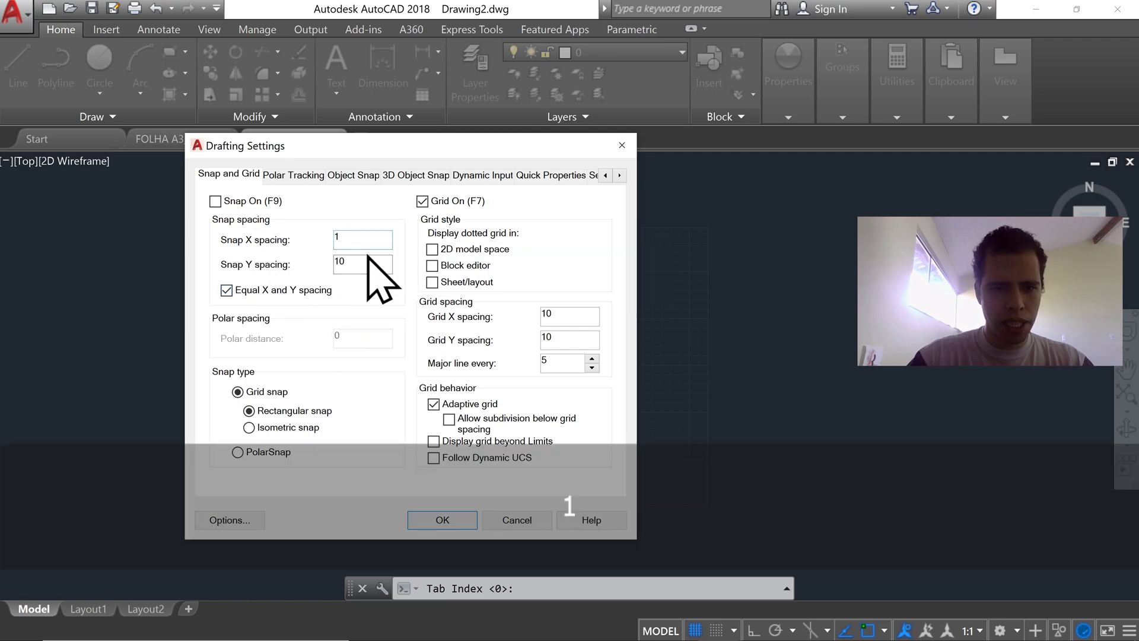
double_click(575, 315)
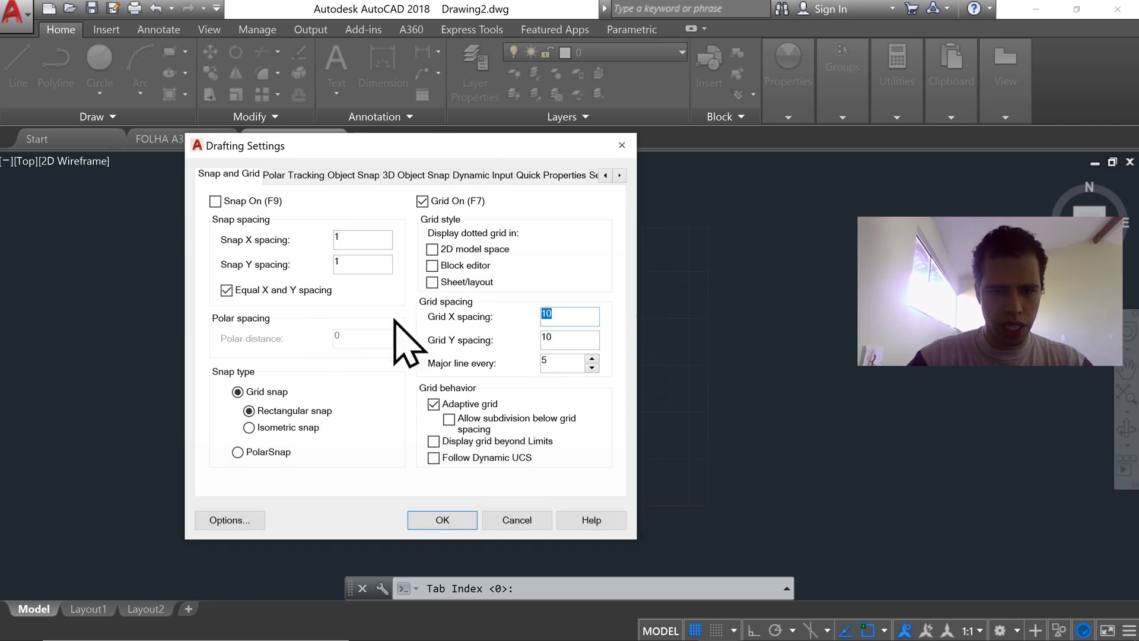
type("1")
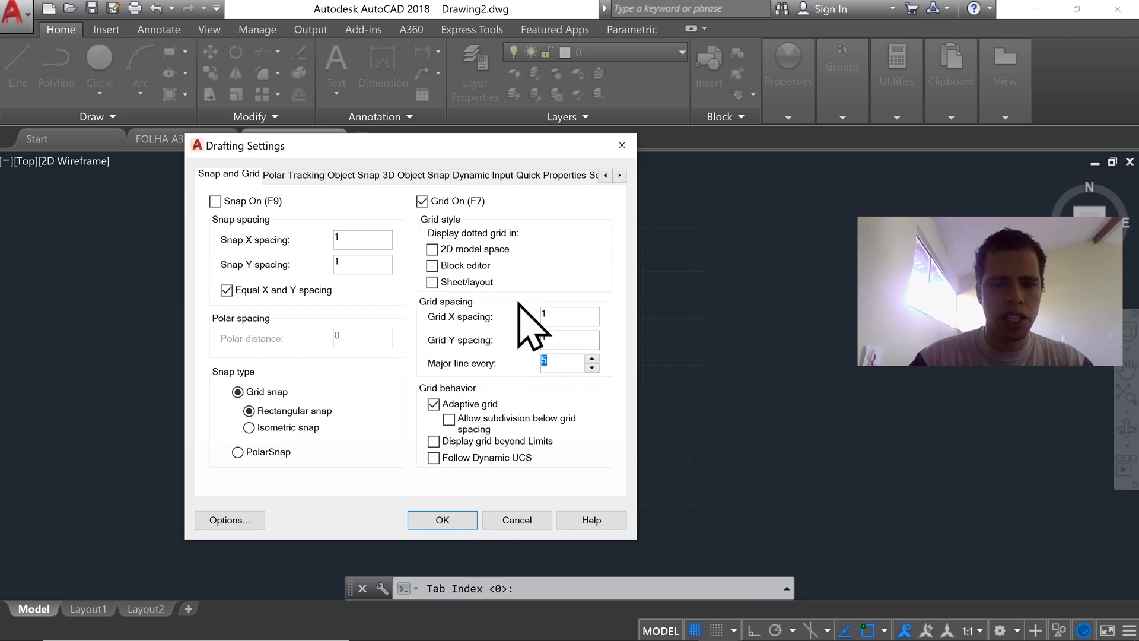
left_click(457, 520)
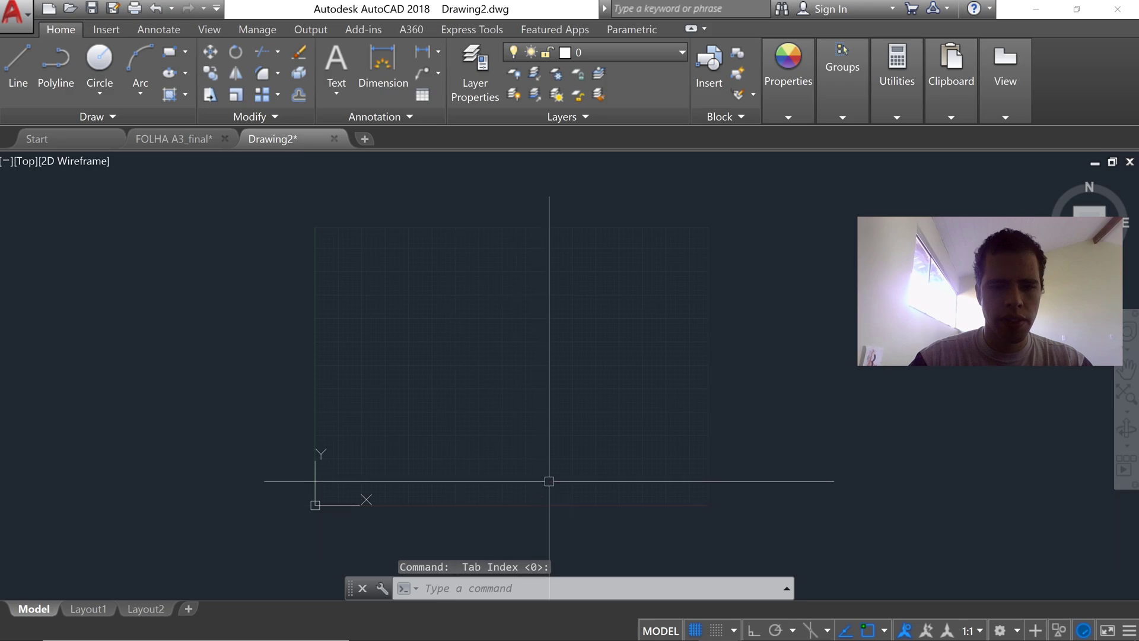
Step: Examine the grid near the origin and across the A3 limits area at different zoom levels
middle_click_drag(313, 482, 244, 368)
scroll(259, 427, "up", 2)
middle_click_drag(179, 435, 230, 417)
scroll(360, 457, "up", 3)
middle_click_drag(326, 481, 413, 423)
scroll(309, 478, "up", 2)
middle_click_drag(308, 478, 315, 481)
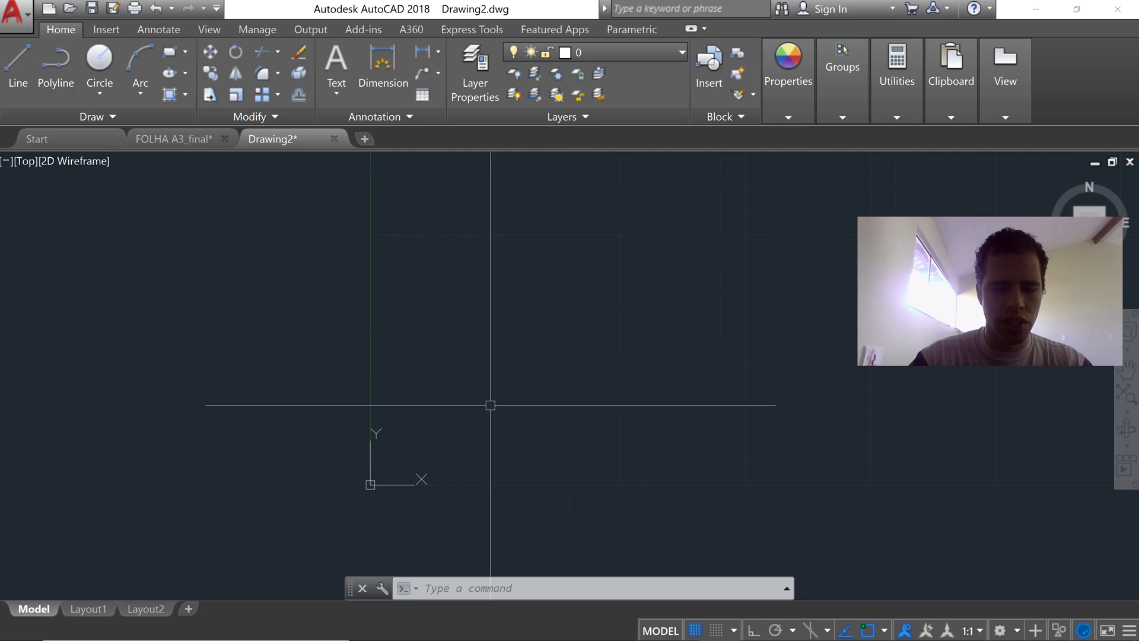
scroll(370, 338, "down", 2)
scroll(503, 400, "down", 1)
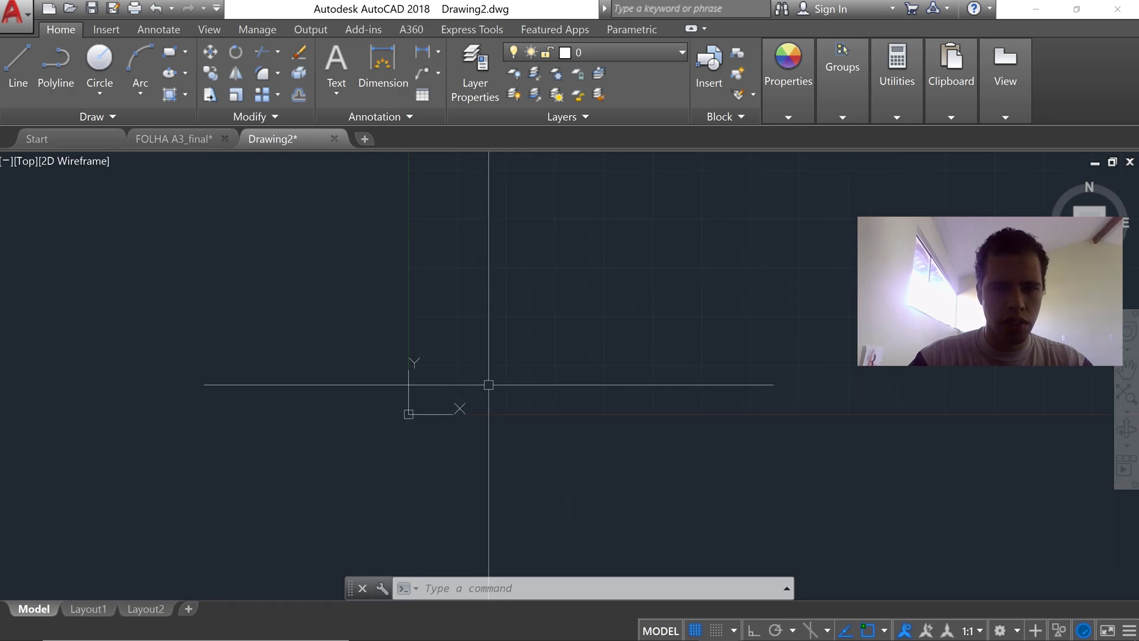
middle_click_drag(492, 384, 514, 385)
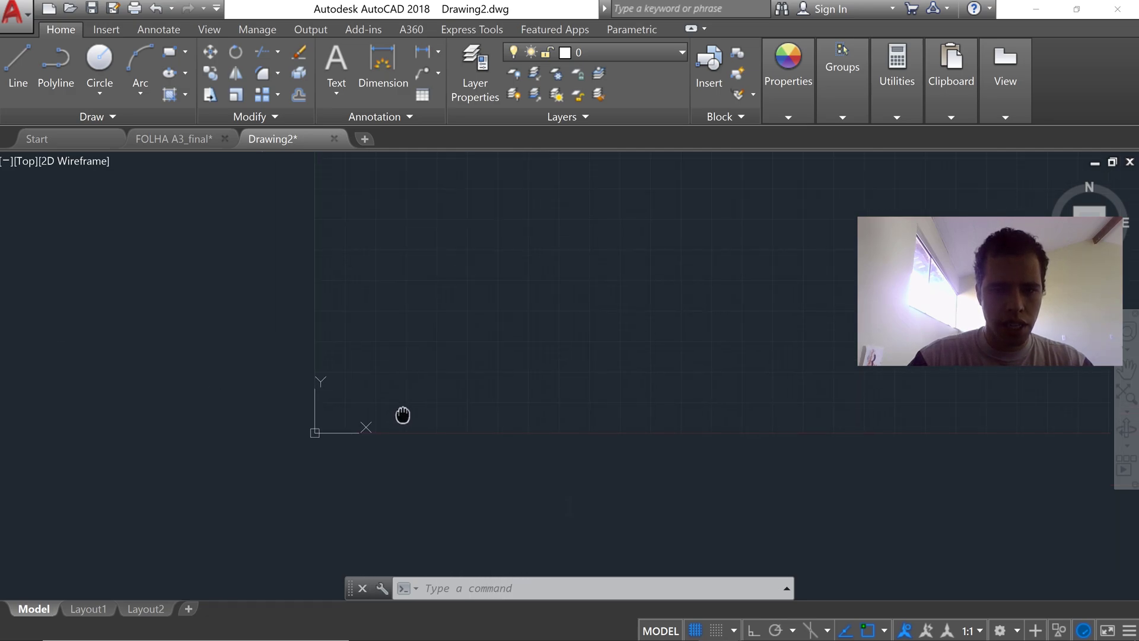
middle_click_drag(330, 440, 297, 453)
mouse_move(478, 394)
middle_mouse_down()
mouse_move(391, 425)
mouse_move(376, 450)
middle_mouse_up()
scroll(518, 374, "down", 1)
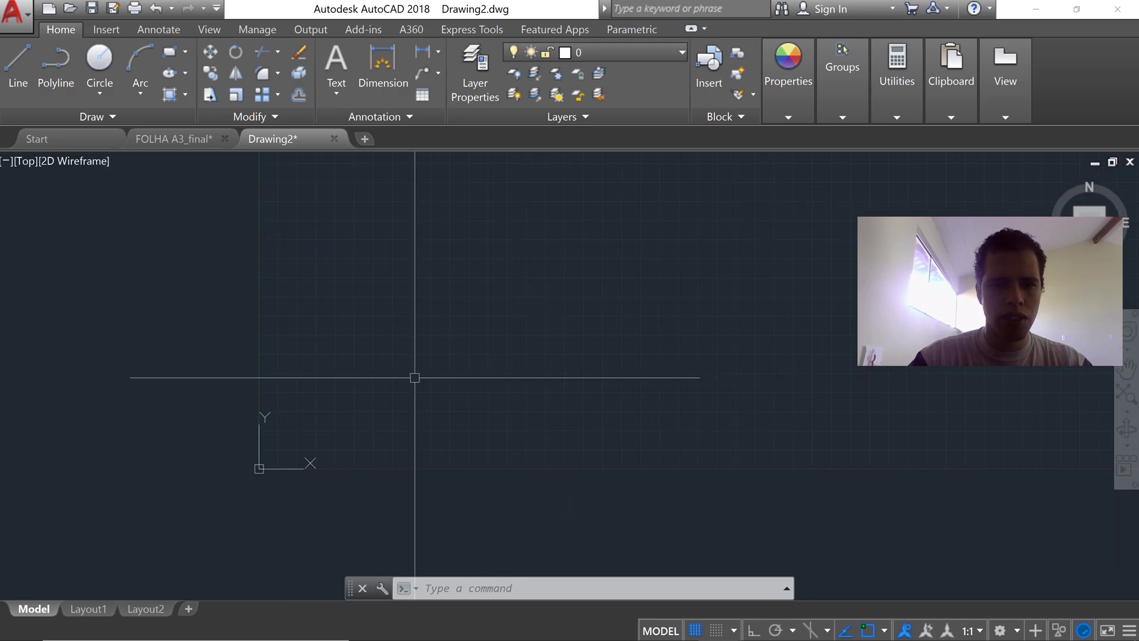
scroll(475, 279, "down", 2)
scroll(674, 350, "down", 2)
middle_click_drag(681, 311, 682, 310)
middle_click_drag(419, 469, 407, 469)
scroll(452, 380, "down", 3)
scroll(425, 403, "up", 1)
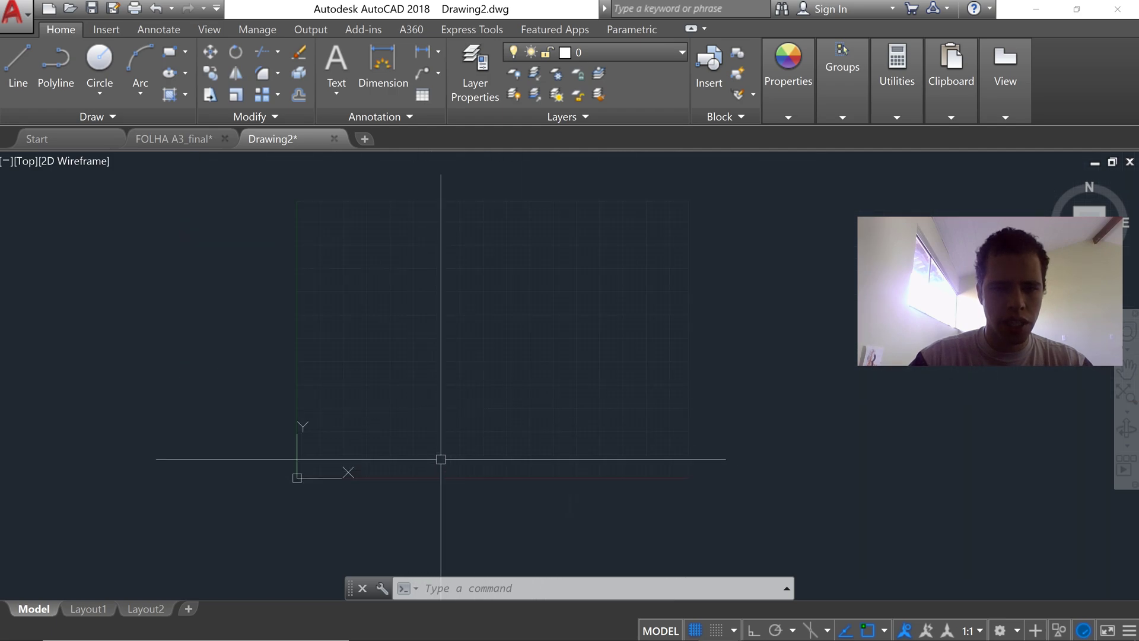
middle_click_drag(383, 450, 365, 437)
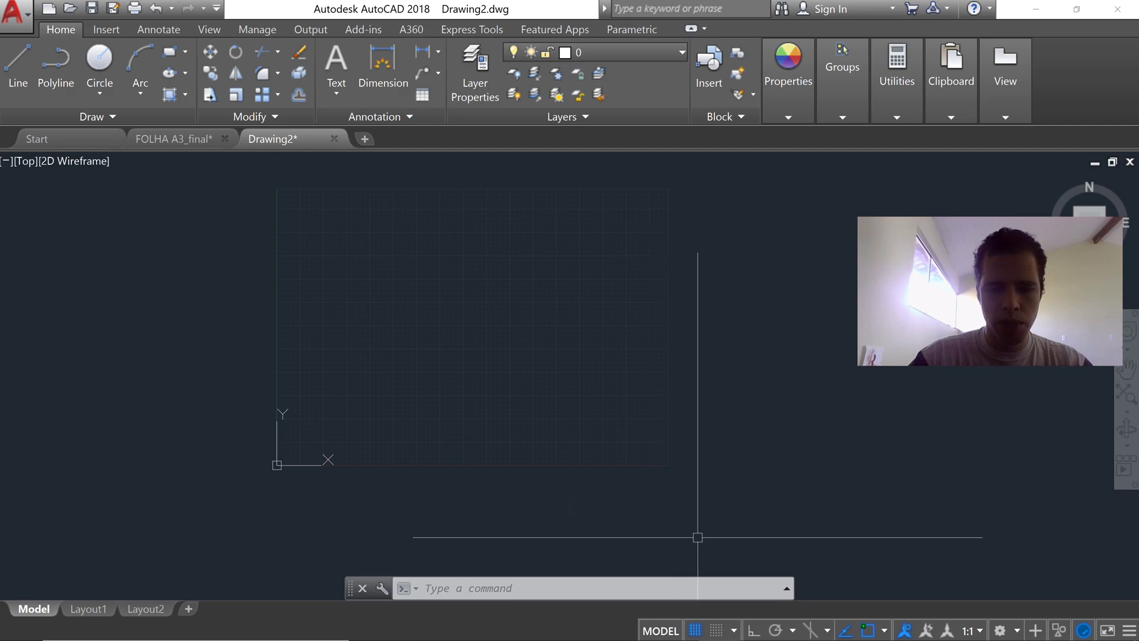
Step: Turn on grid snap and ortho mode for the drawing
left_click(717, 632)
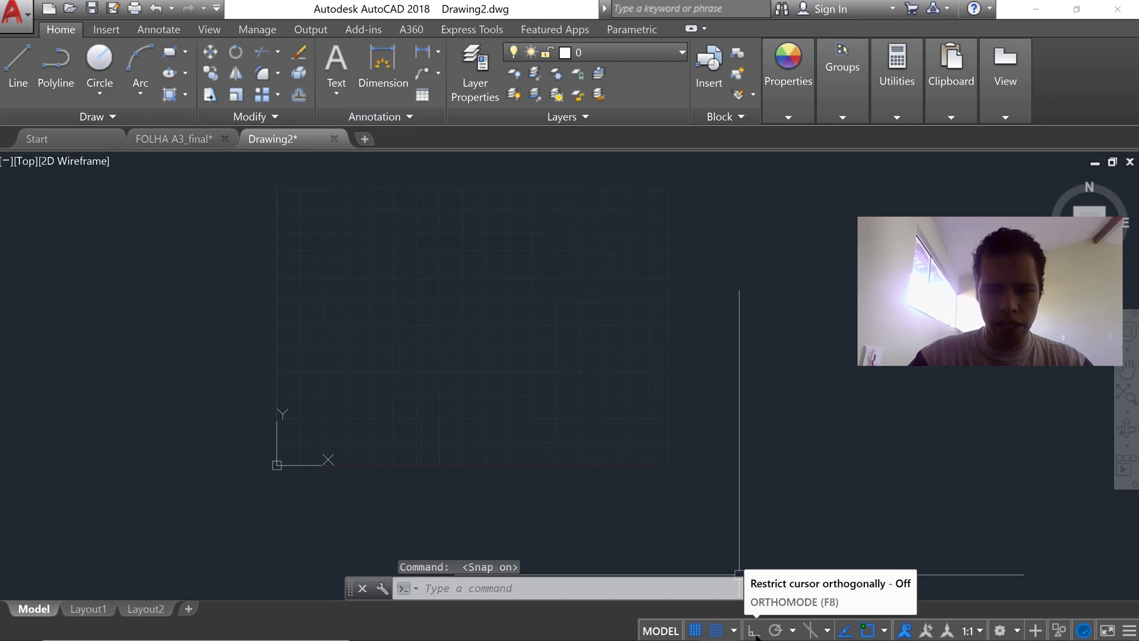
left_click(753, 631)
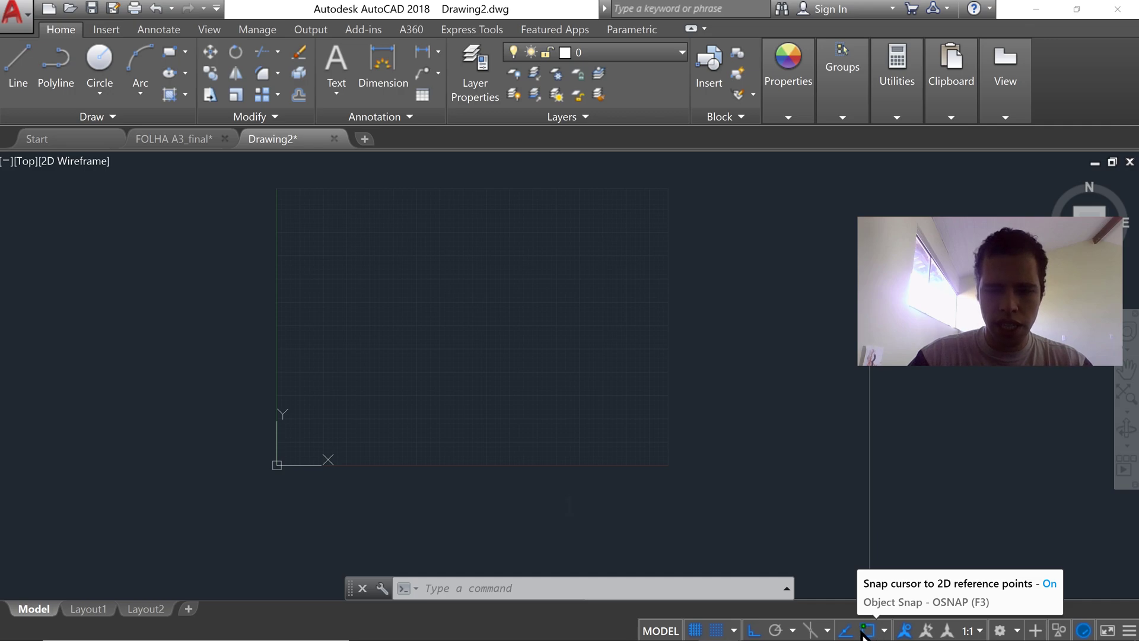
middle_click_drag(368, 338, 337, 366)
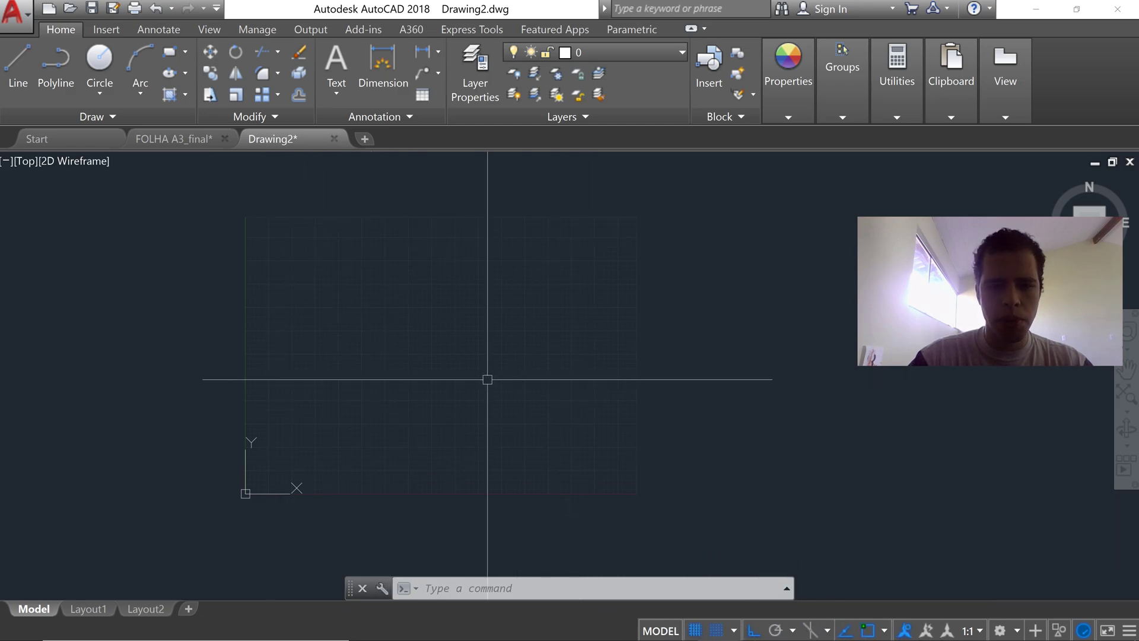
middle_click_drag(425, 369, 415, 382)
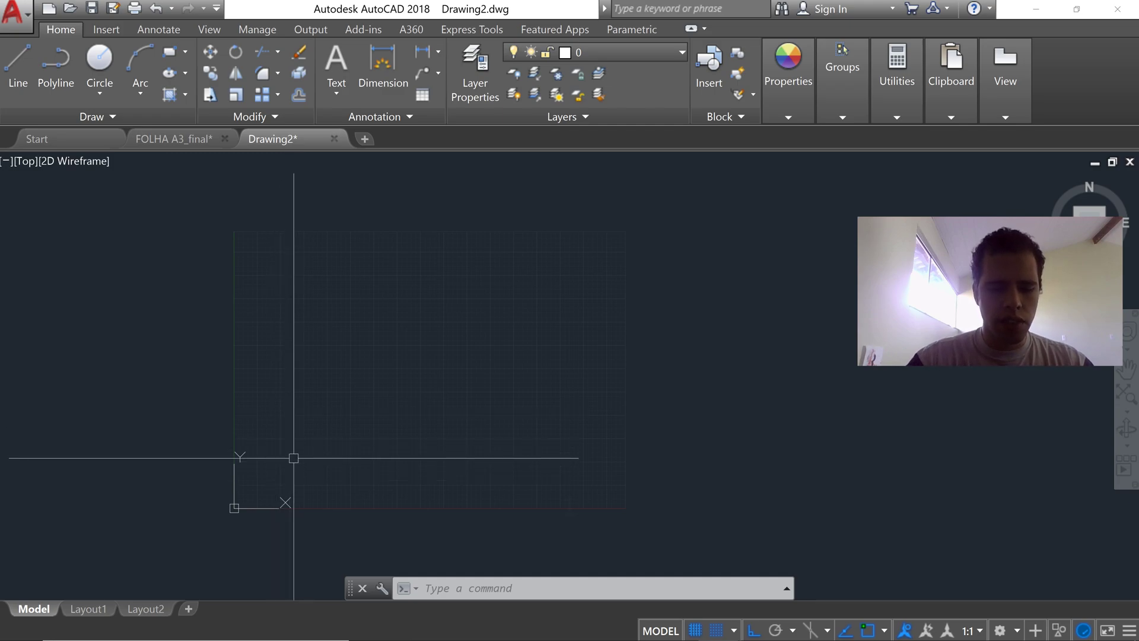
Step: Set the default save format to AutoCAD 2010/LT2010 Drawing (*.dwg) in the program options, with automatic save enabled
type("OP")
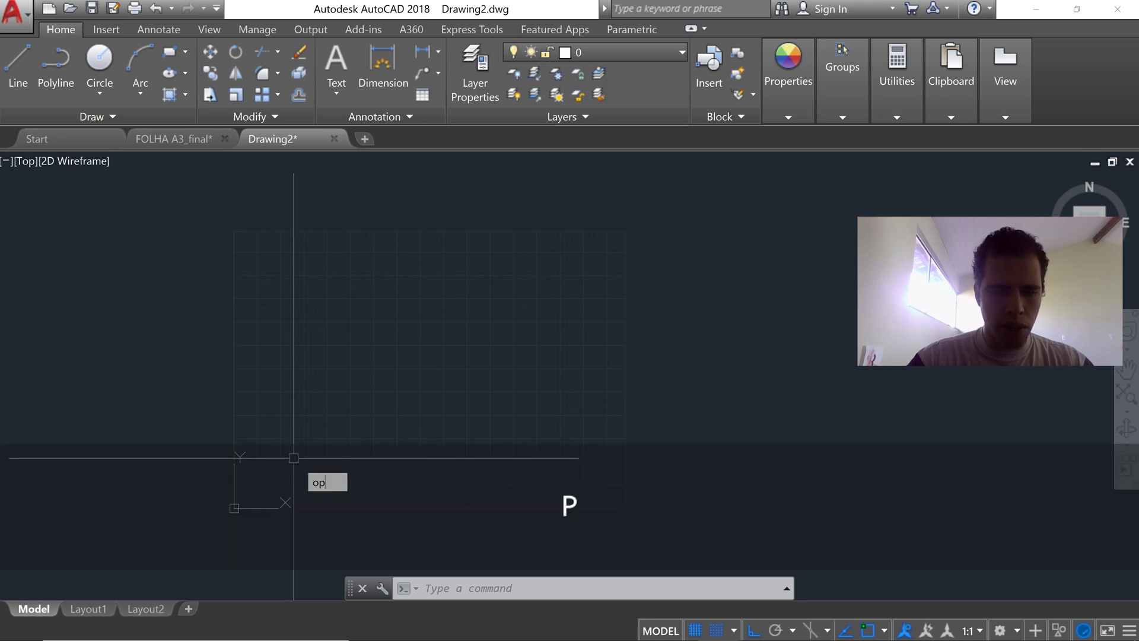
key("Return")
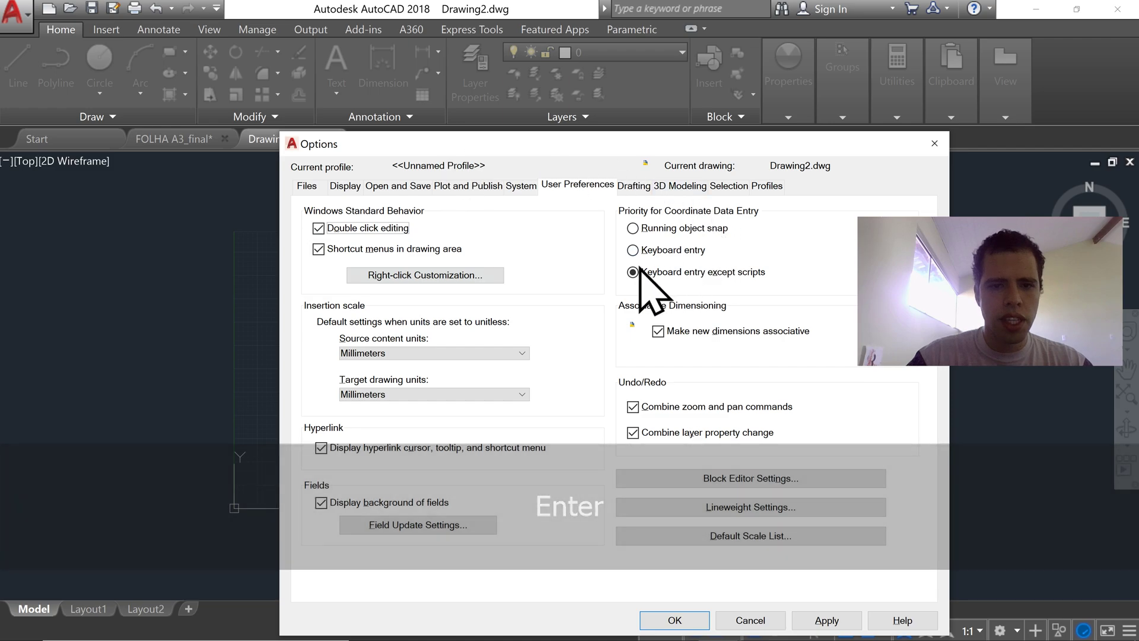
left_click(383, 189)
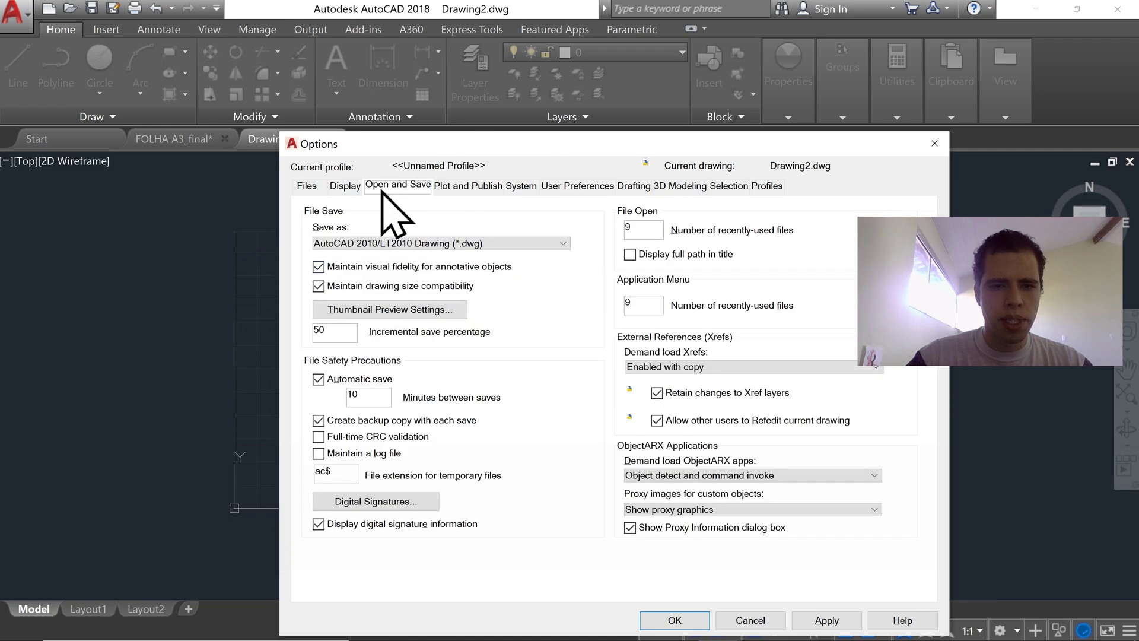
left_click(359, 246)
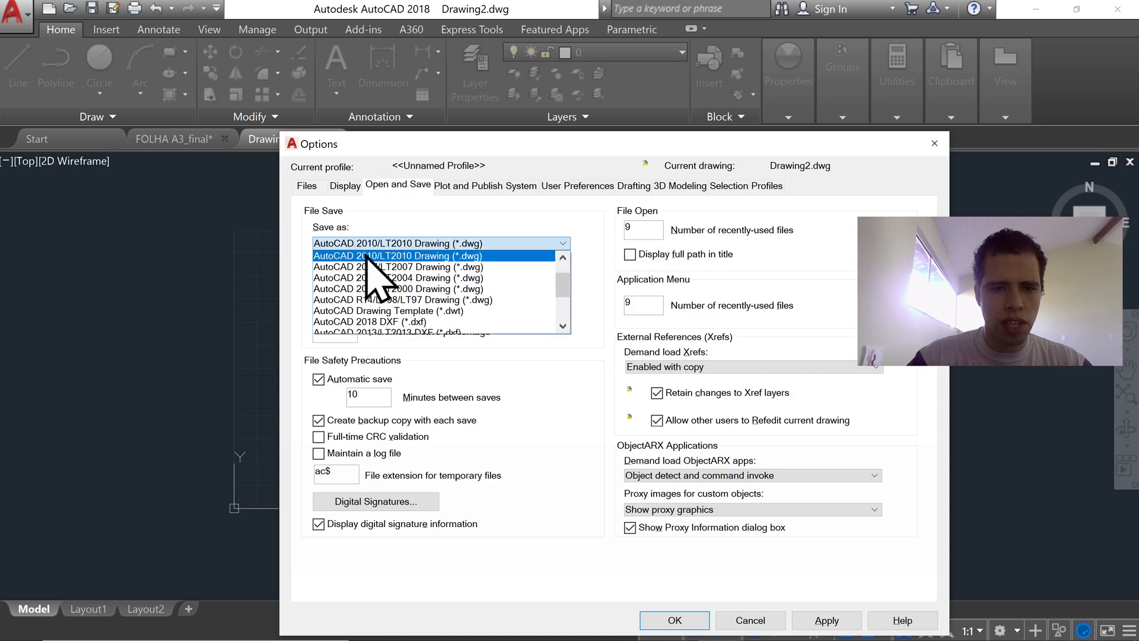
left_click(372, 259)
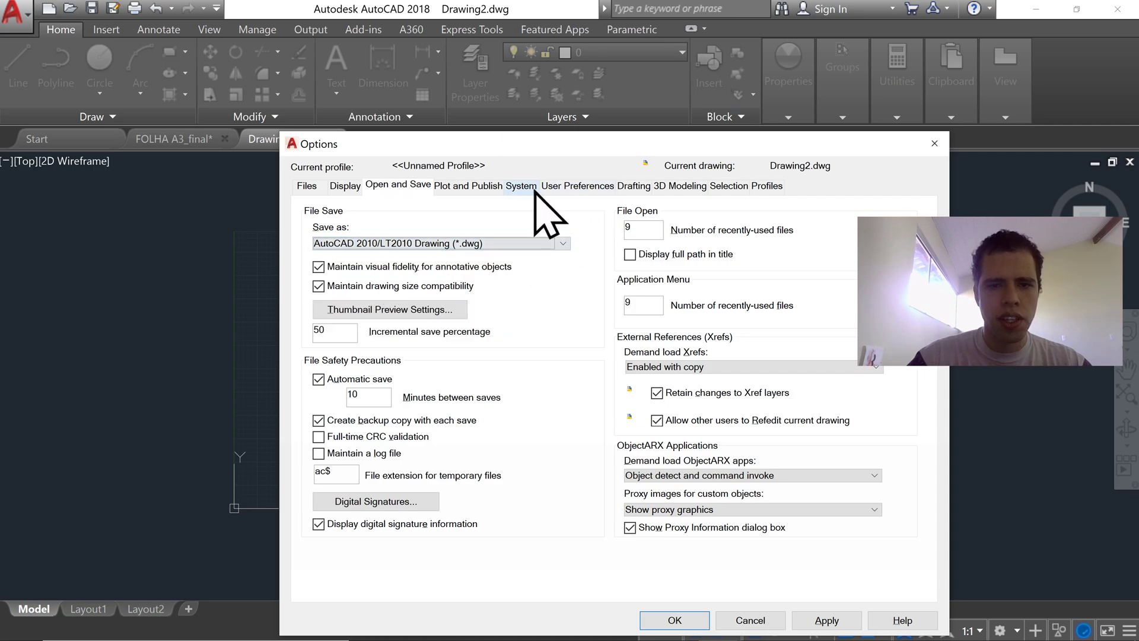
left_click(369, 381)
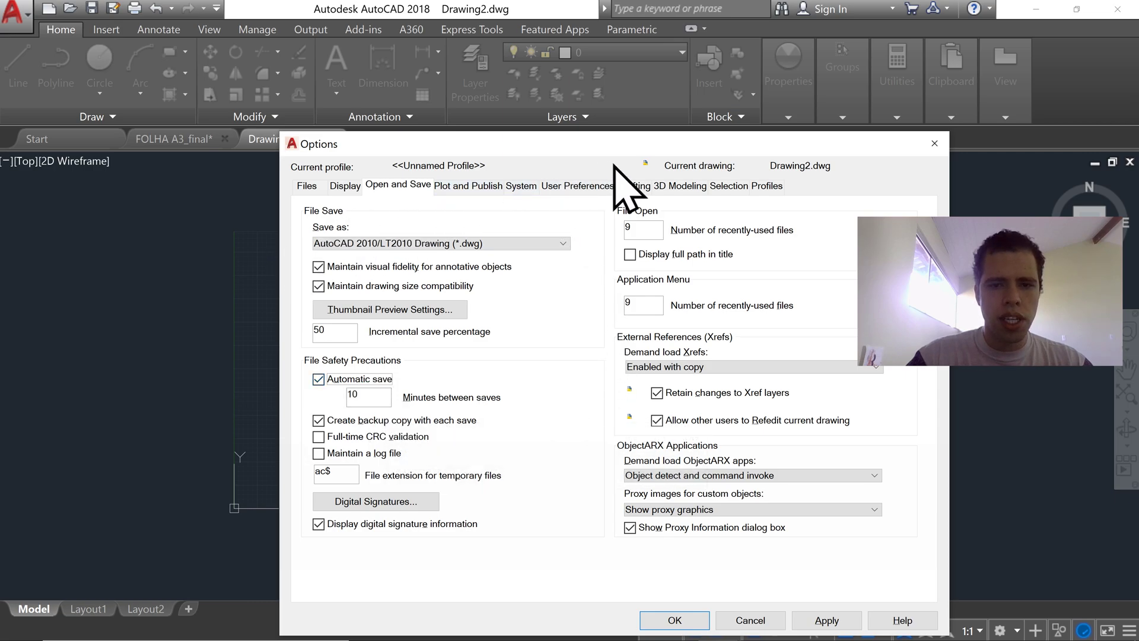
Step: Keep time-sensitive right-click turned on in the right-click customization of the user preferences and apply the program options
left_click(583, 189)
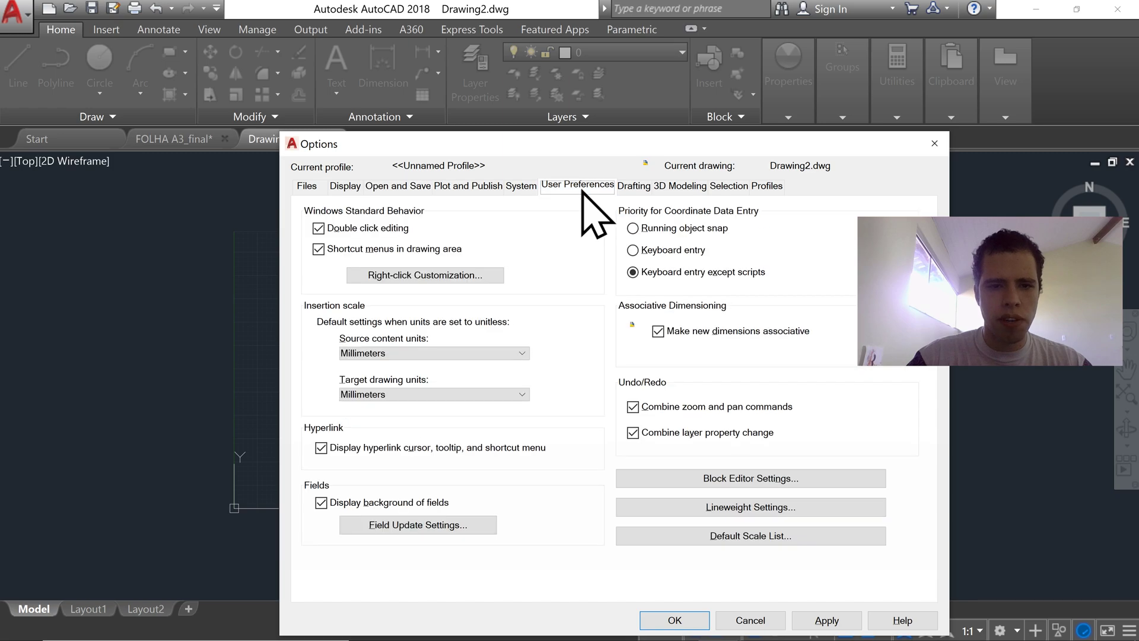
left_click(425, 276)
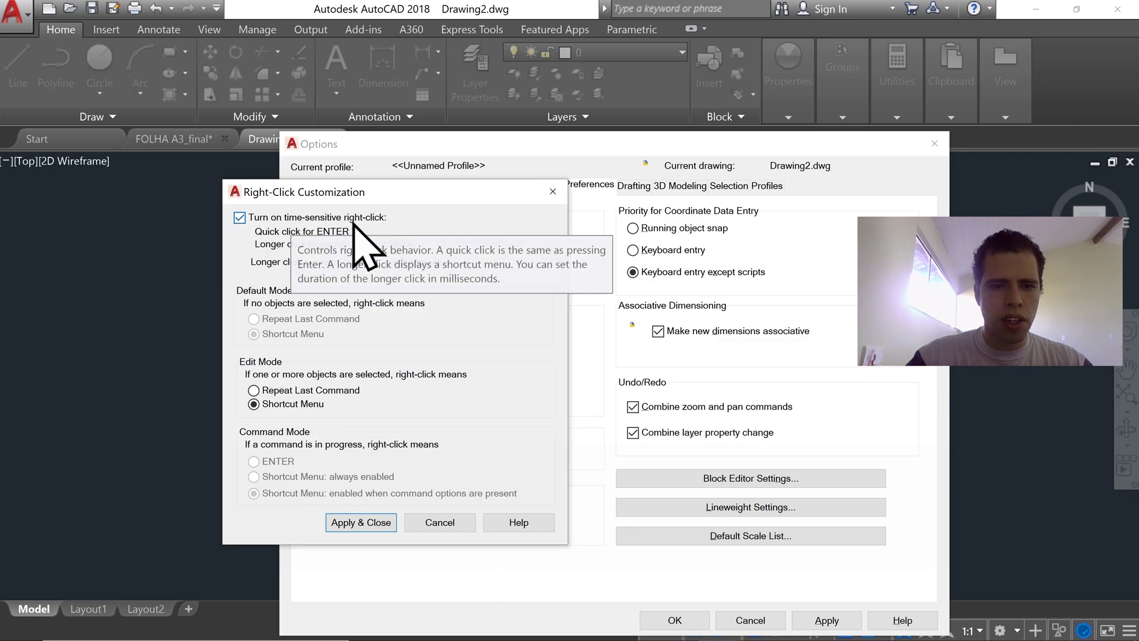
left_click(239, 218)
left_click(240, 218)
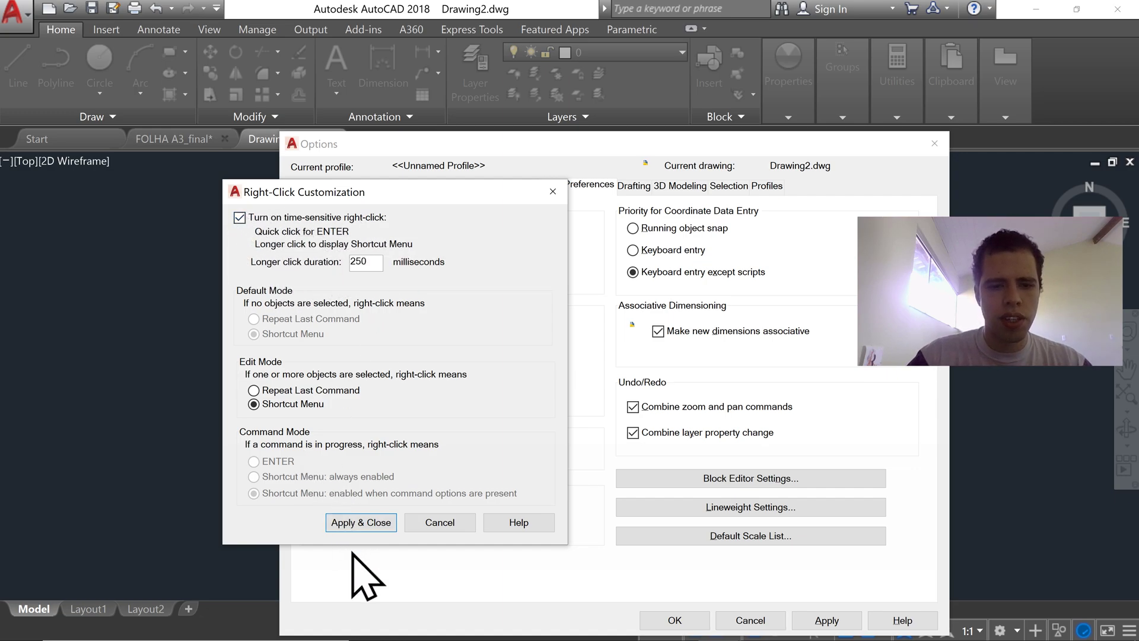
left_click(372, 525)
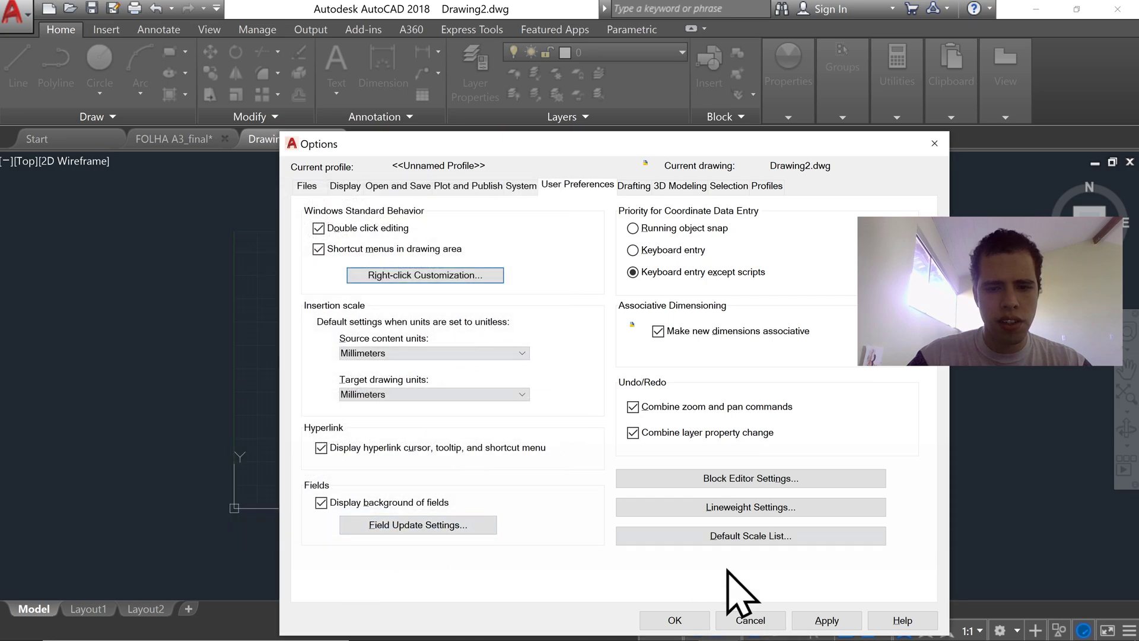
left_click(683, 621)
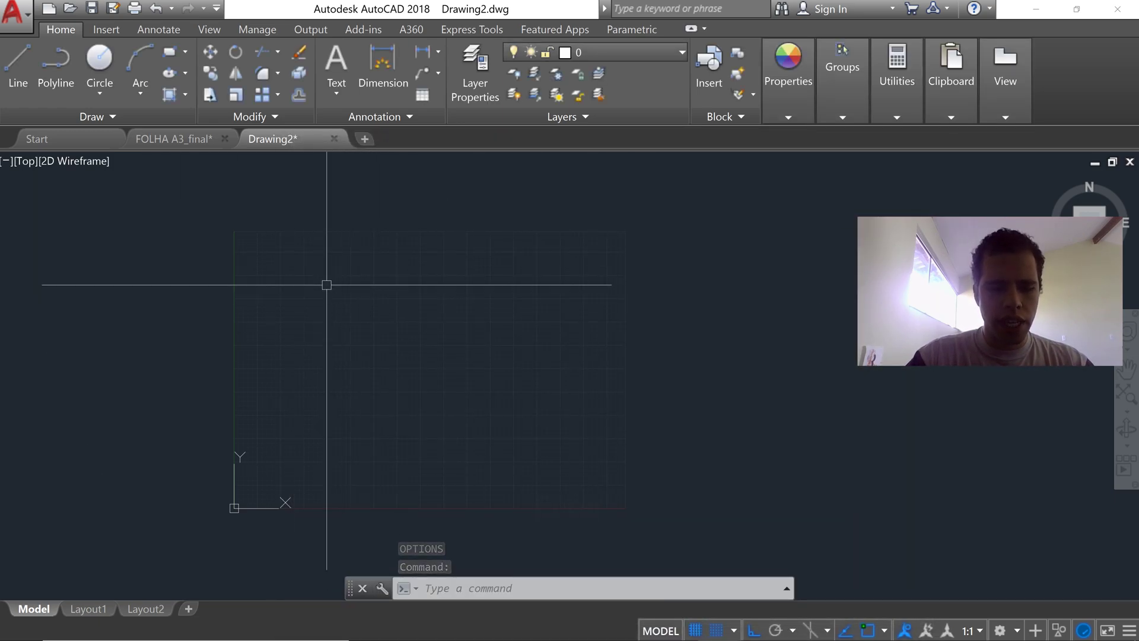
Step: Save the drawing as FOLHA_A3 in the Área de Trabalho folder, in AutoCAD 2010/LT2010 Drawing (*.dwg) format
key("ctrl+s")
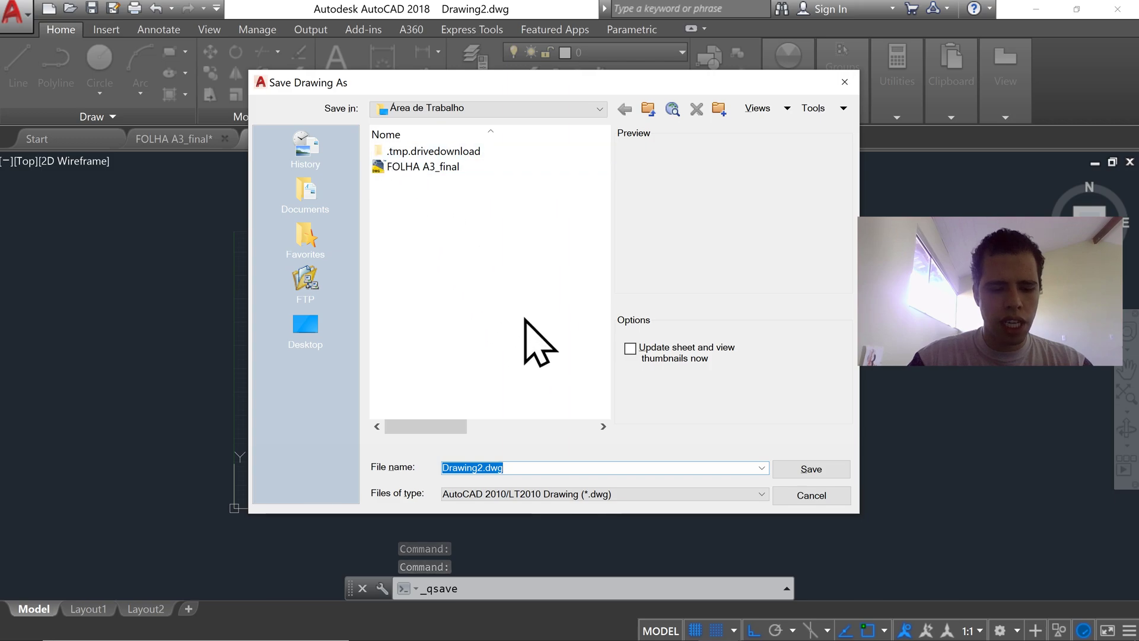
type("f")
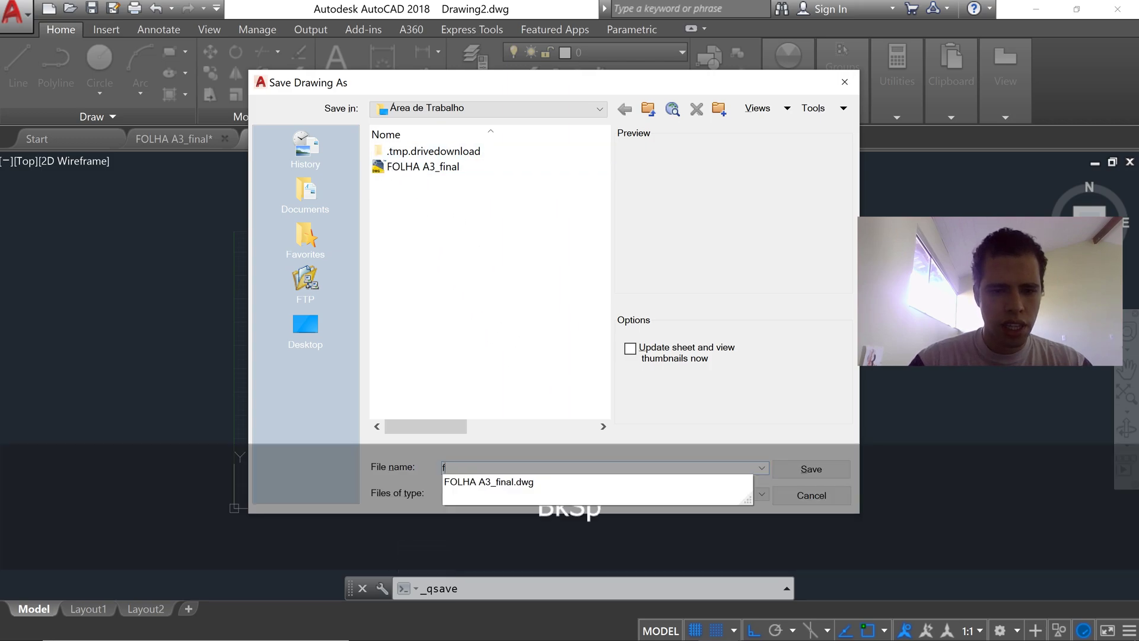
key("BackSpace")
type("FO")
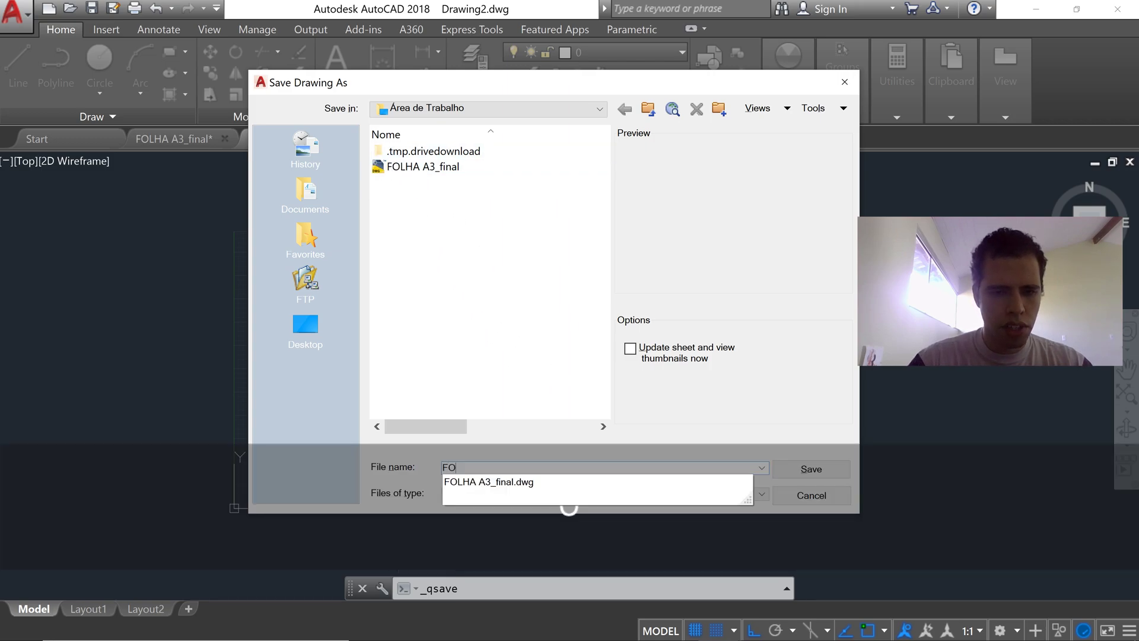
type("L")
key("BackSpace")
type("HA_A3")
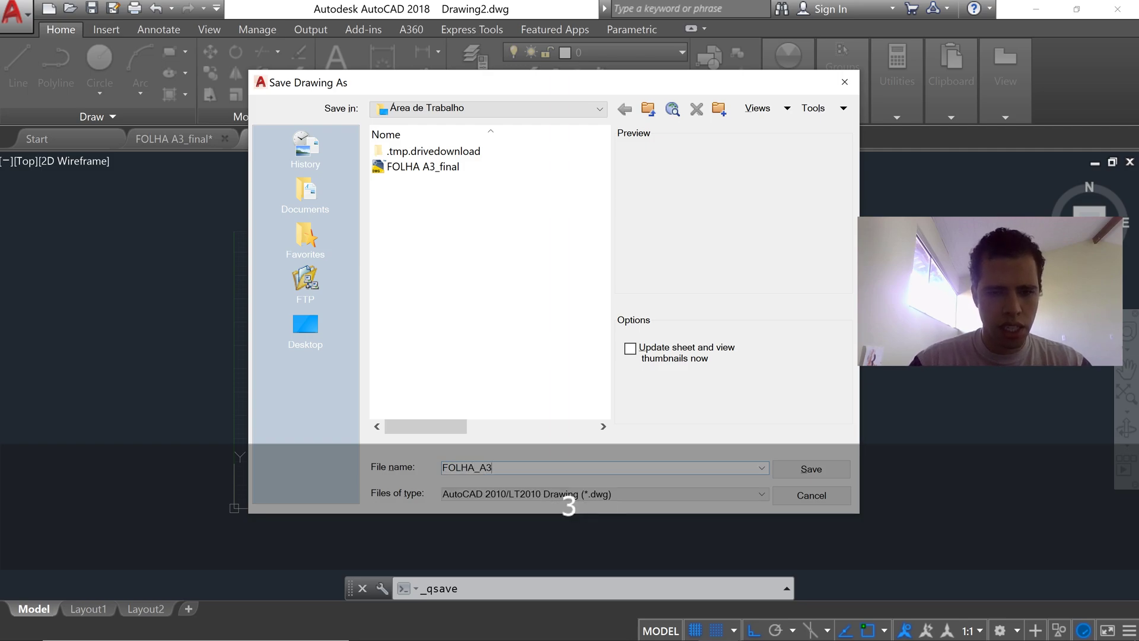
left_click(808, 468)
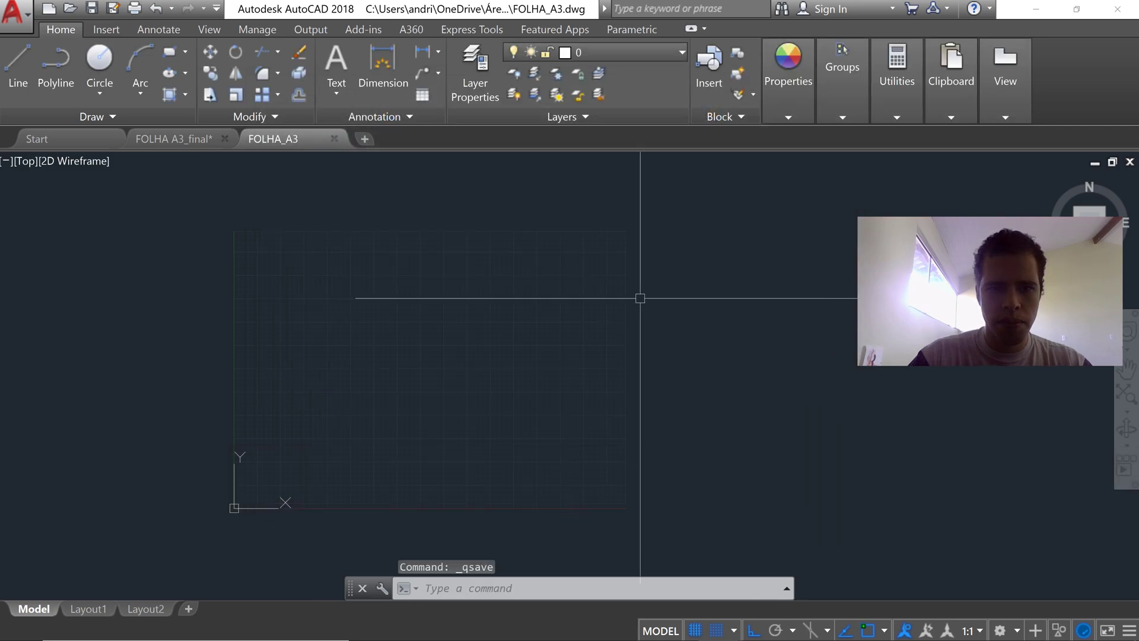
mouse_move(284, 148)
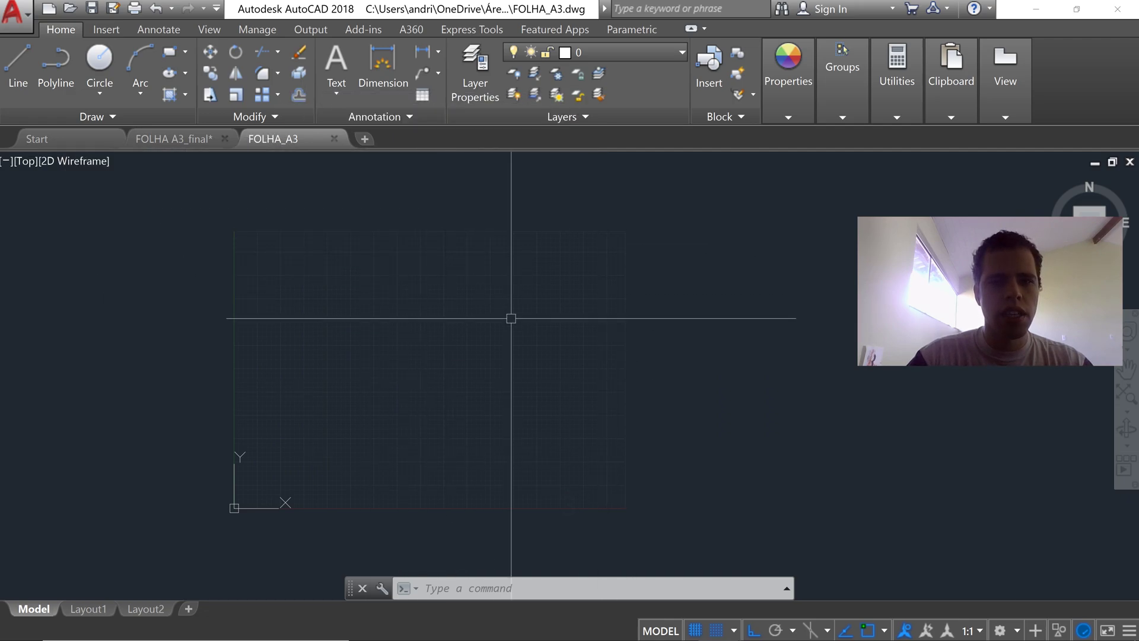
Step: Create a new layer named BORDA in the layer properties
middle_click_drag(298, 403, 314, 408)
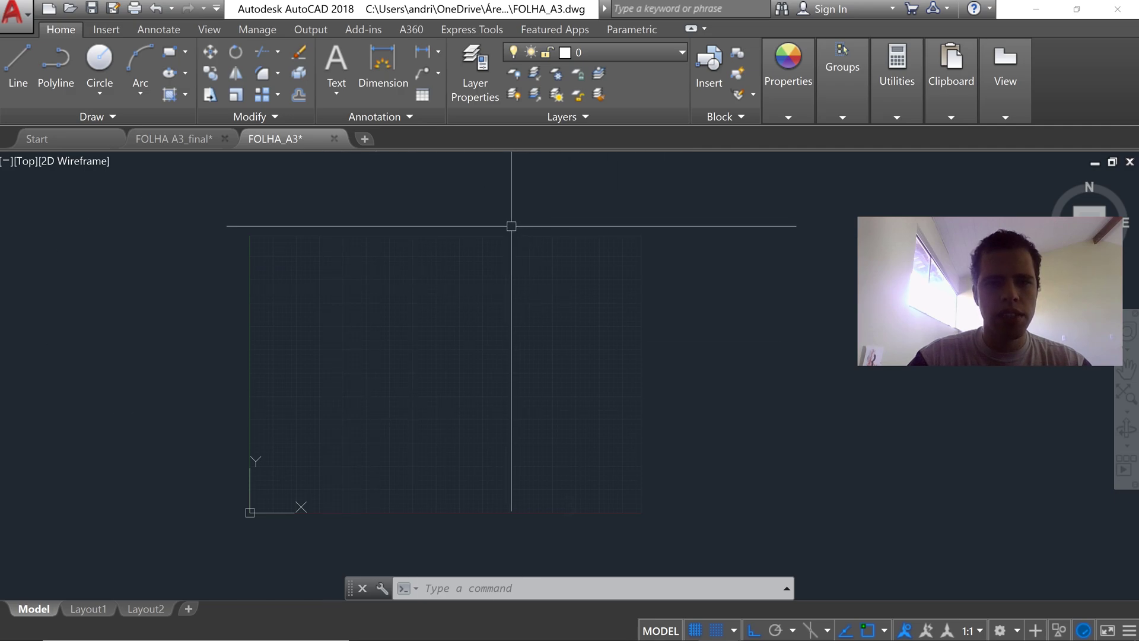
left_click(483, 95)
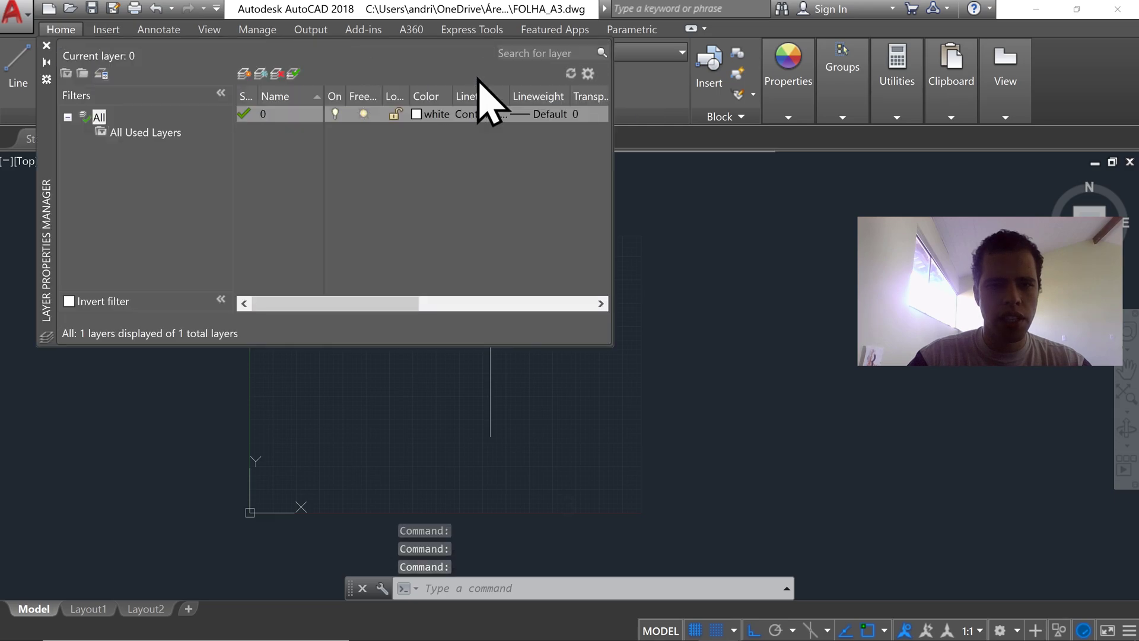
left_click(307, 169)
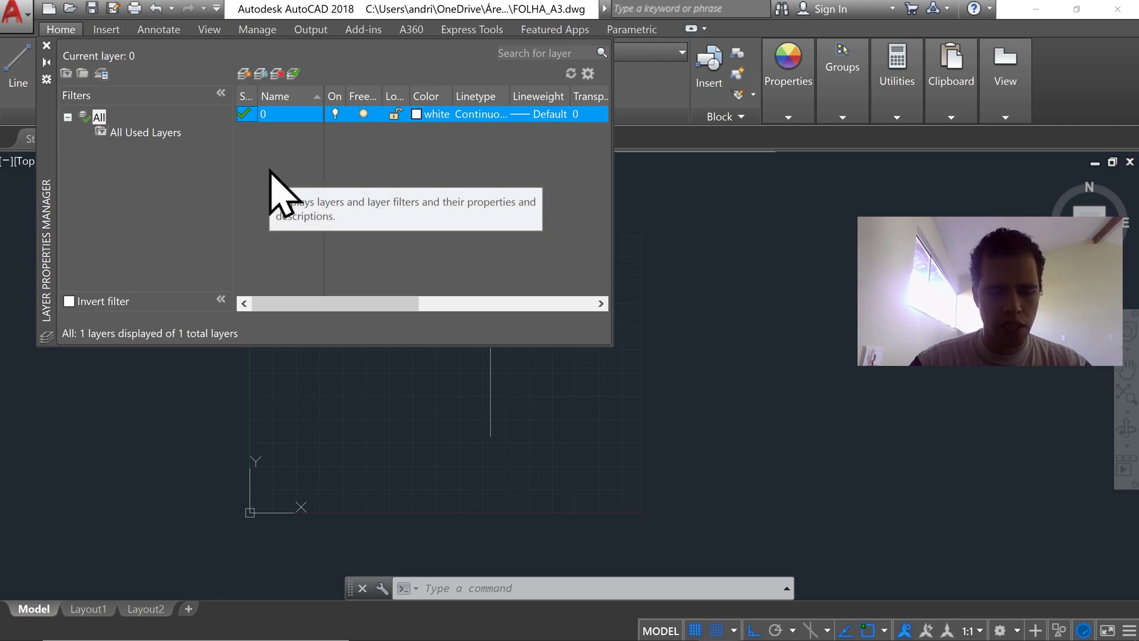
key("alt+n")
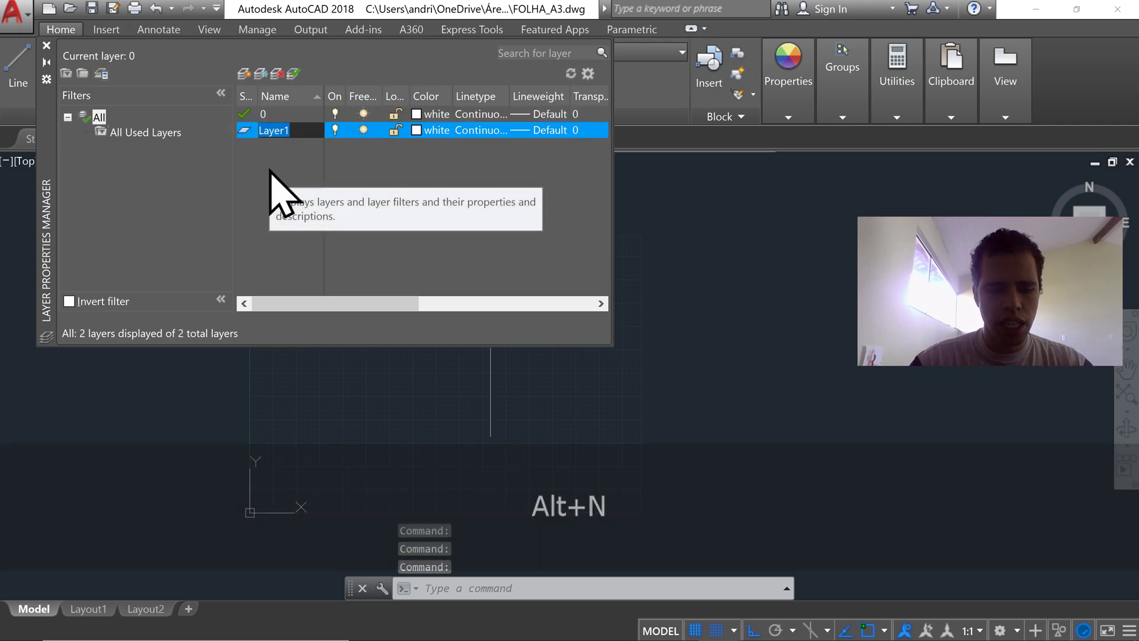
type("BORDA")
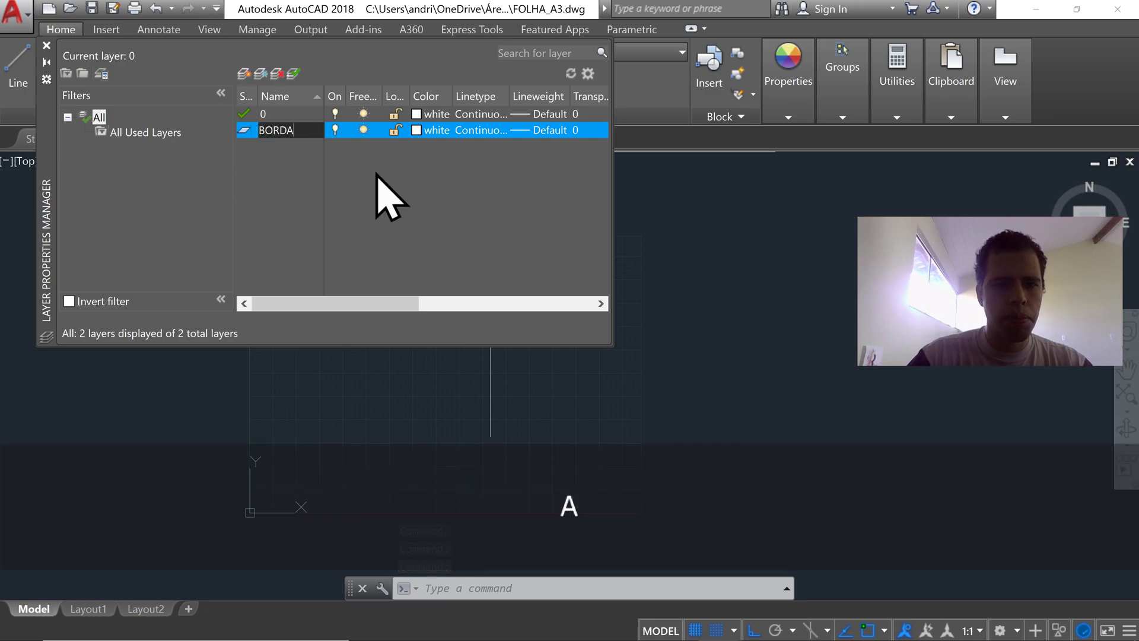
Step: Set the BORDA layer's color to gray index 8 and its lineweight to 0.00 mm
left_click(438, 131)
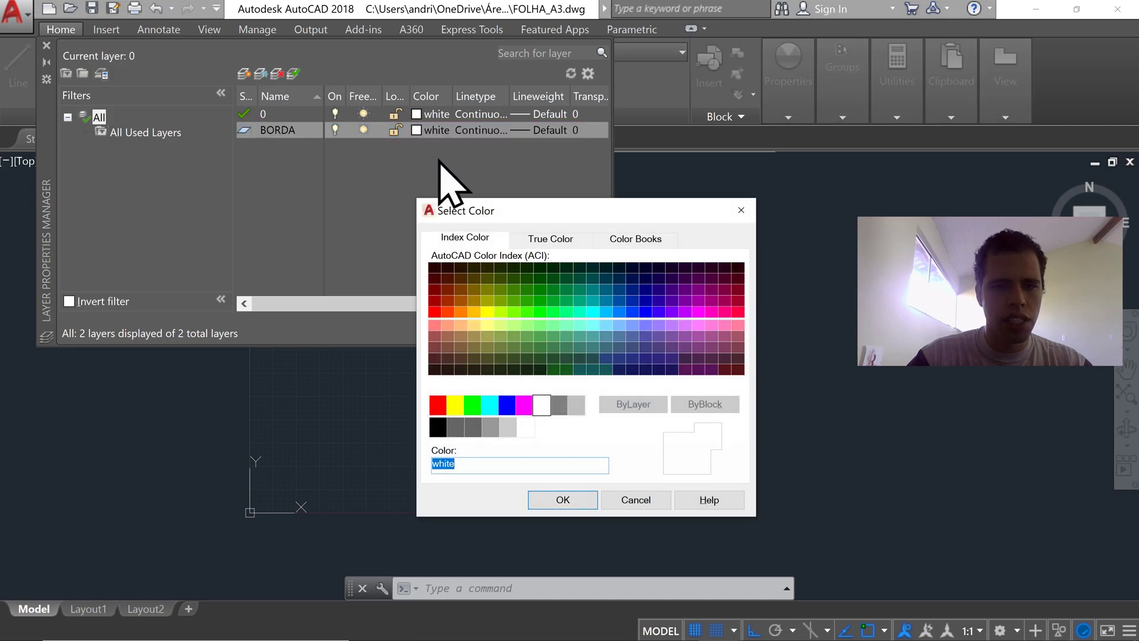
left_click_drag(527, 202, 481, 165)
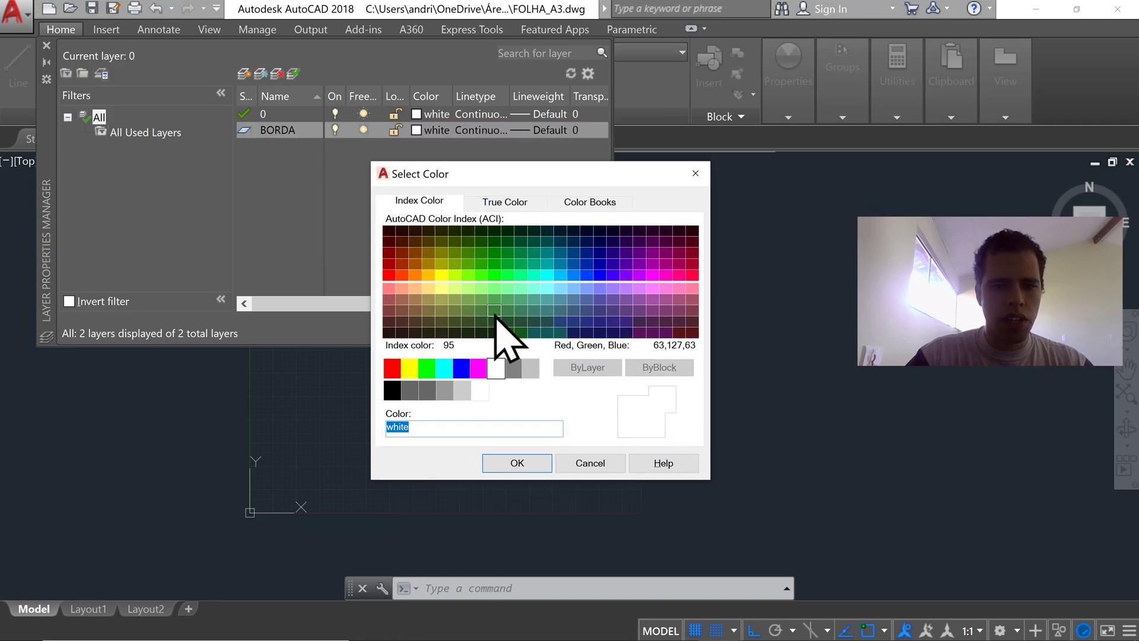
left_click(514, 368)
left_click(517, 463)
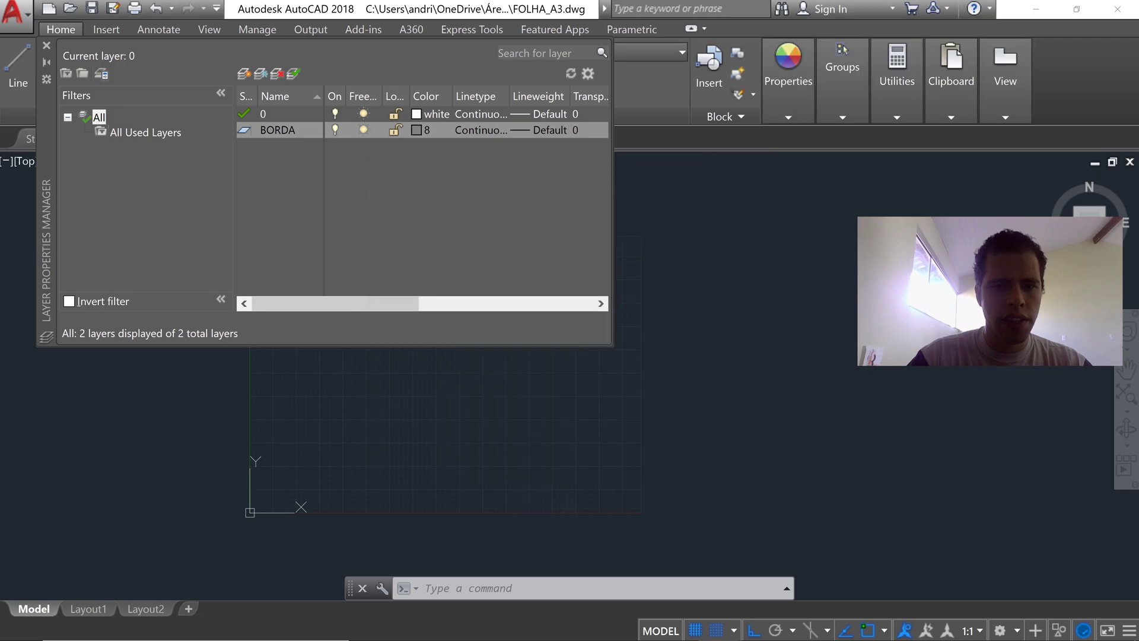
left_click(529, 130)
left_click(528, 293)
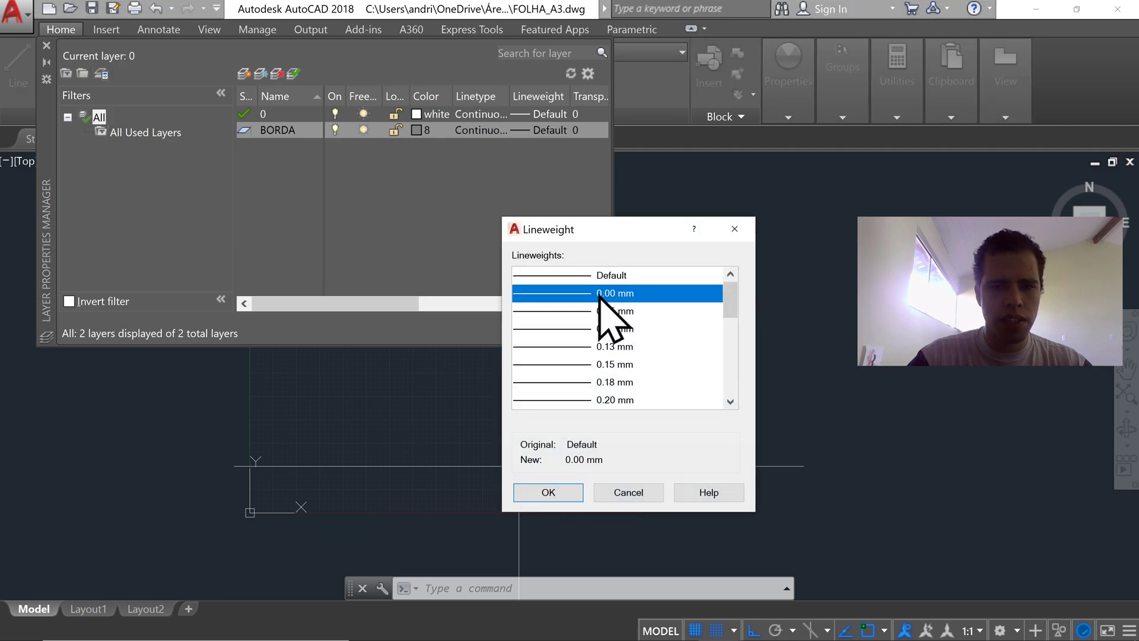
left_click(525, 492)
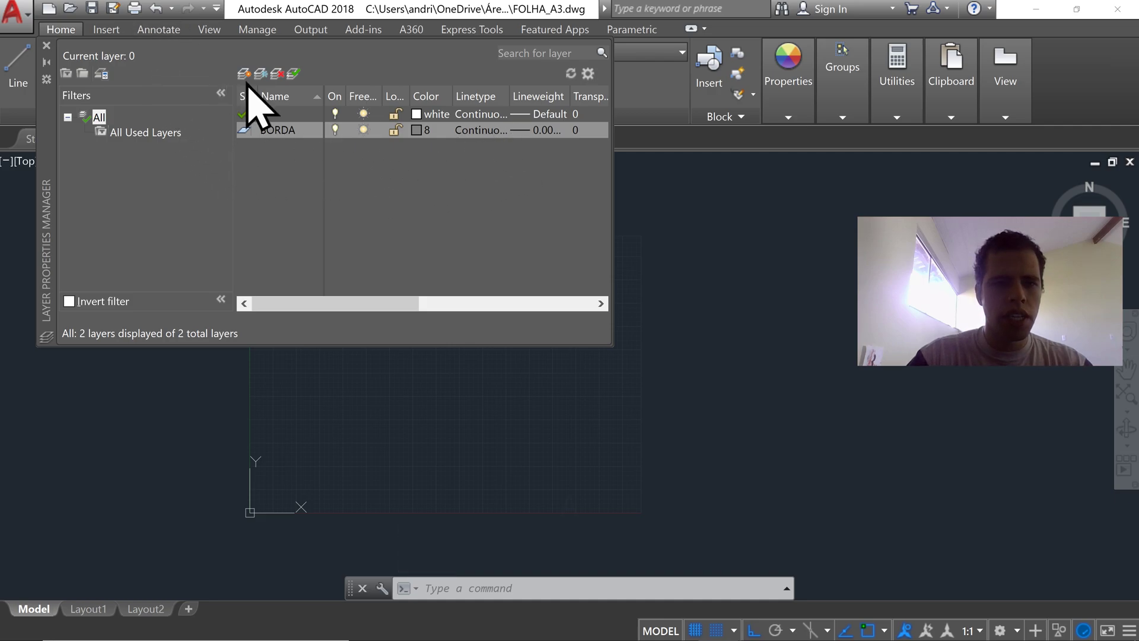
Step: Add another new layer named MARGEM based on the BORDA layer
left_click(277, 158)
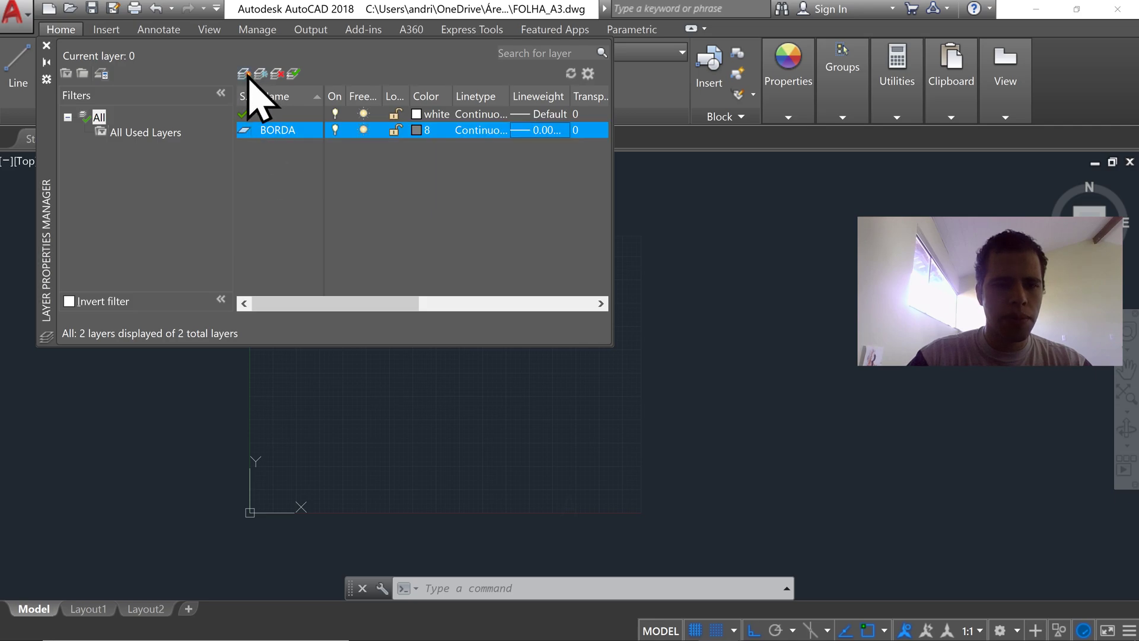
left_click(244, 74)
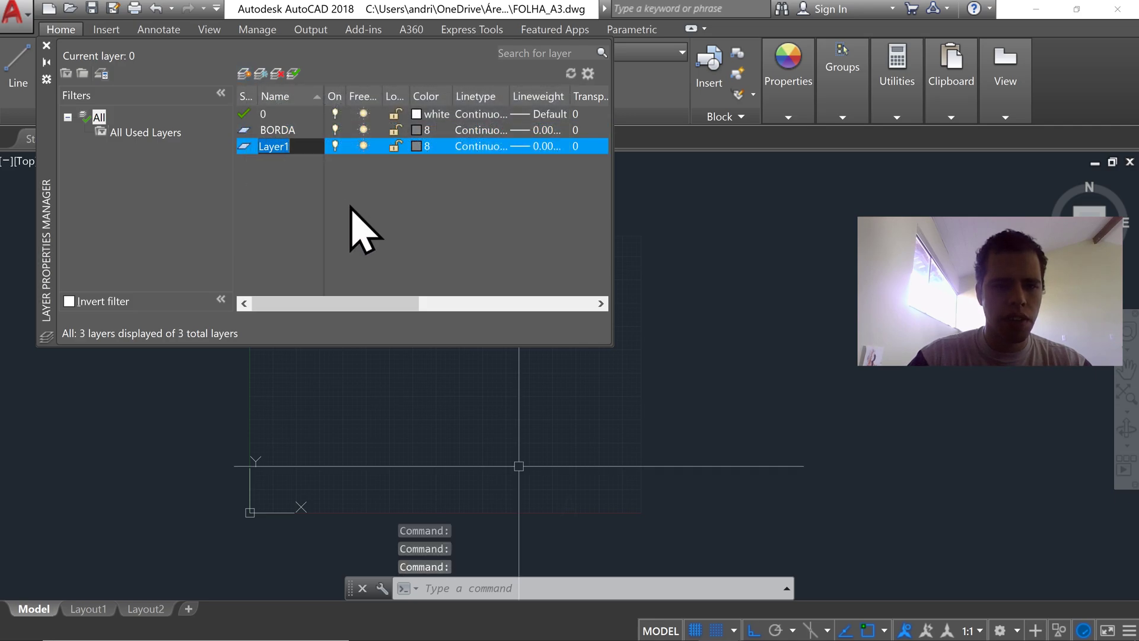
type("MARGEM")
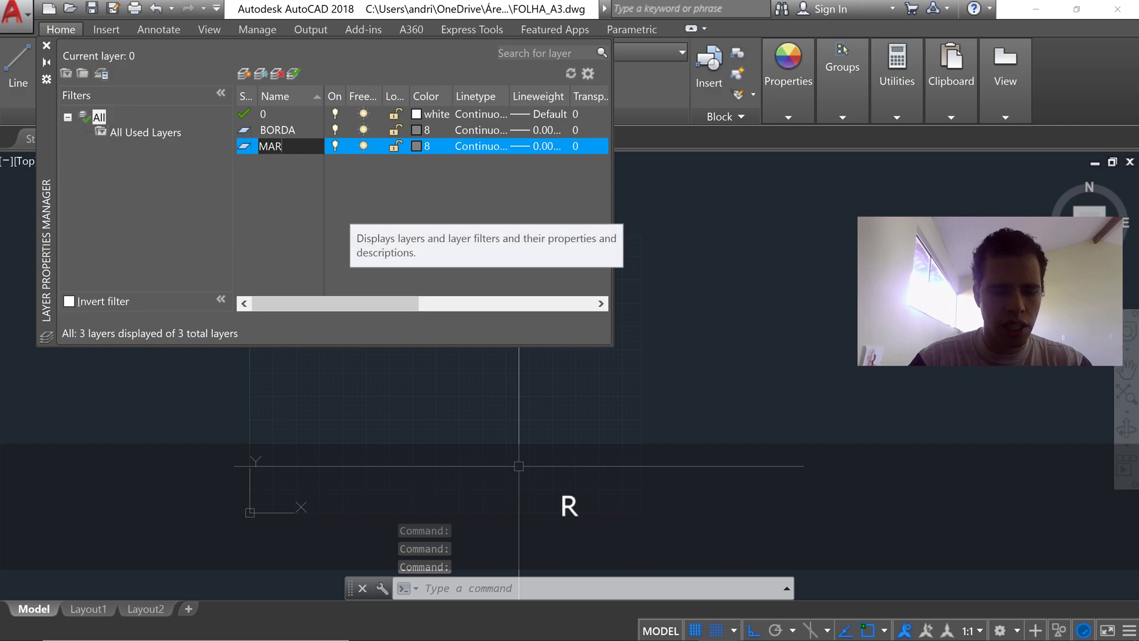
Step: Set the MARGEM layer's color to white and its lineweight to 0.50 mm
left_click(420, 147)
left_click(418, 147)
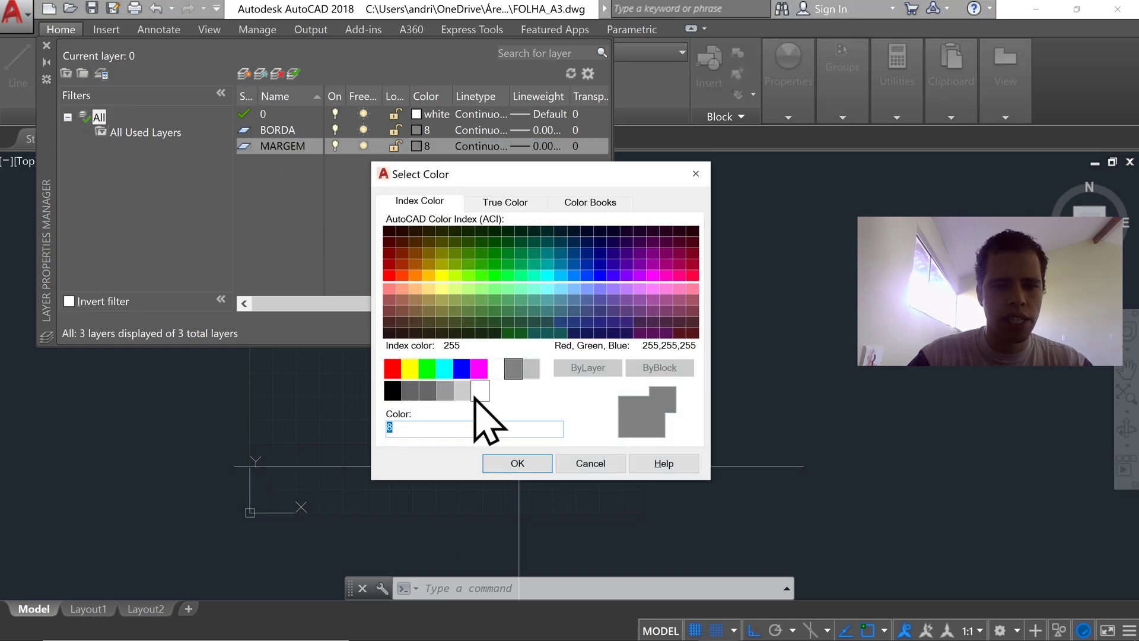
left_click(496, 368)
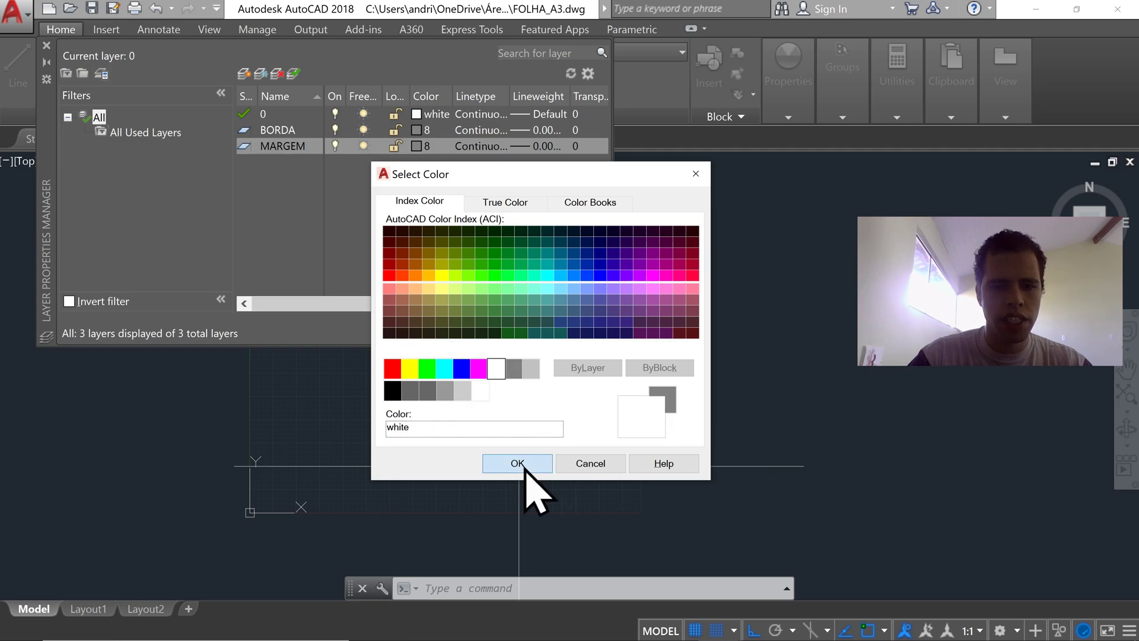
left_click(519, 463)
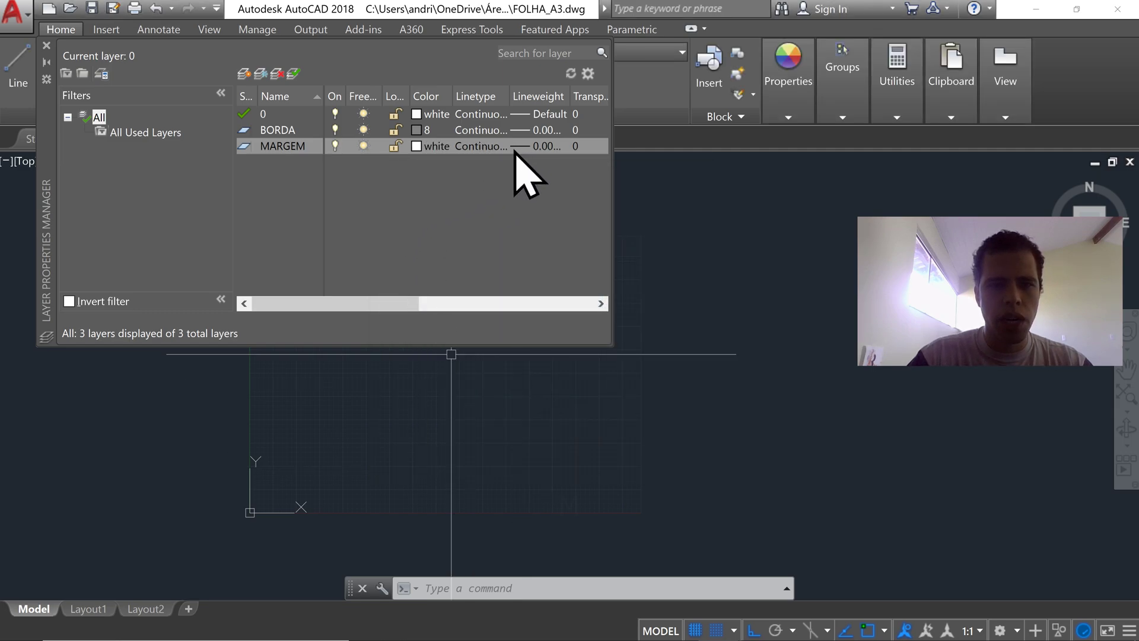
left_click(535, 147)
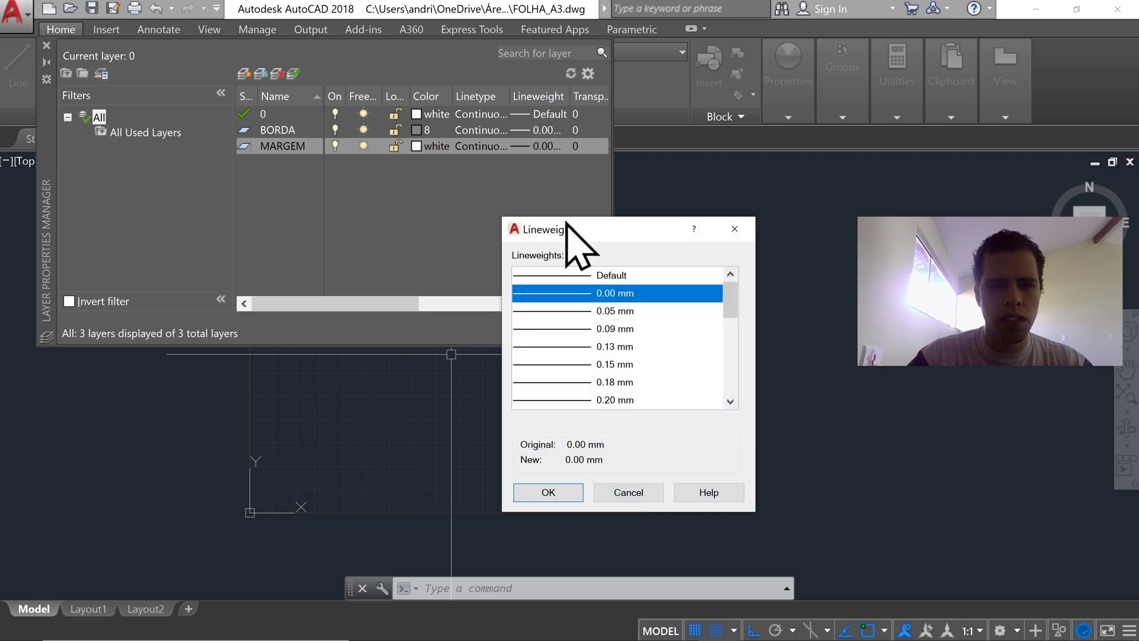
scroll(605, 344, "down", 1)
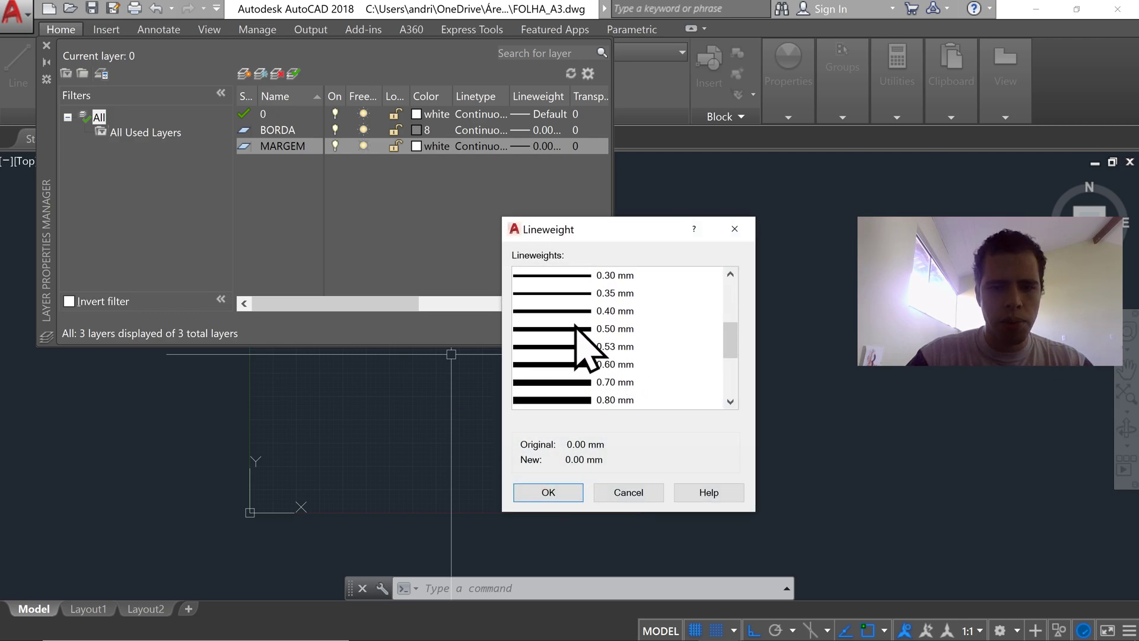
left_click(578, 330)
left_click(563, 495)
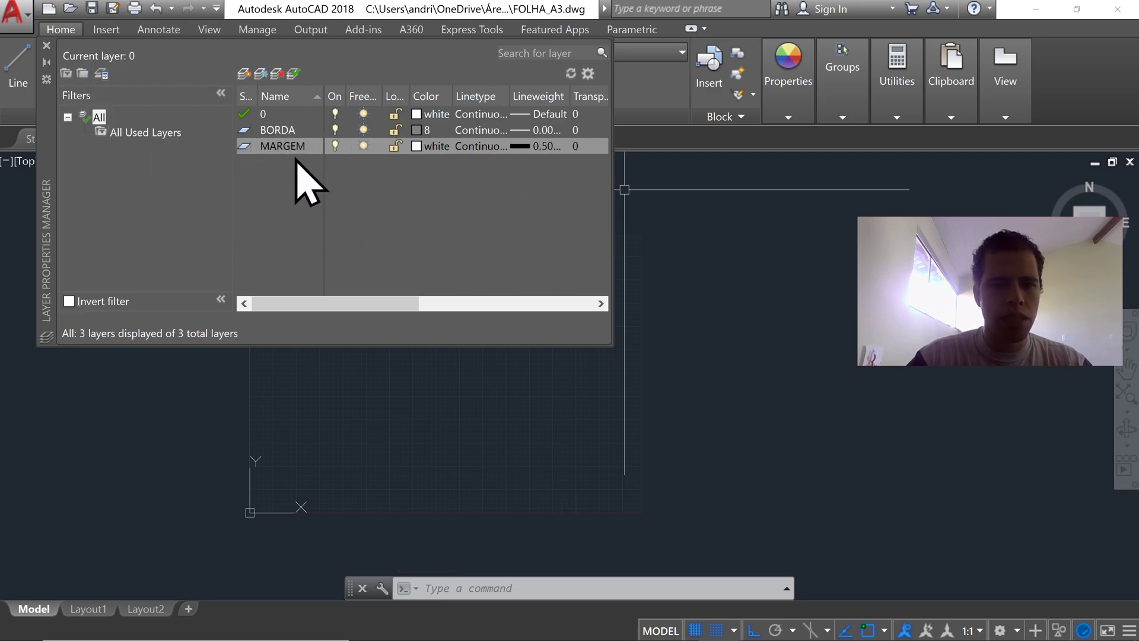
Step: Make BORDA the current layer, close the layer properties and check the drawing's layer list
left_click(256, 144)
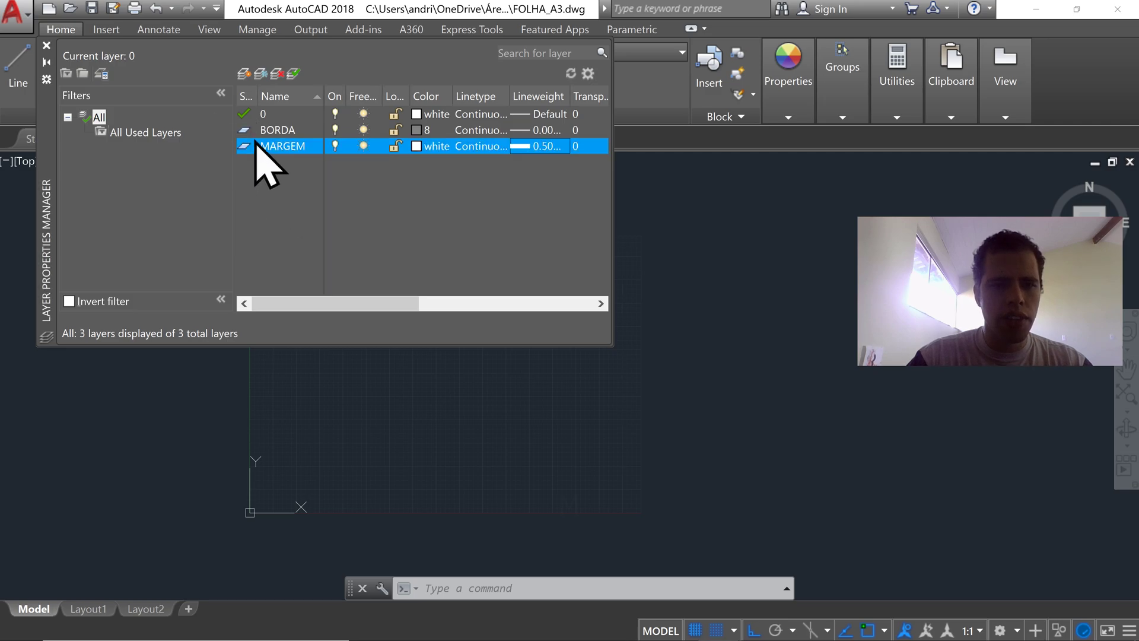
left_click(246, 132)
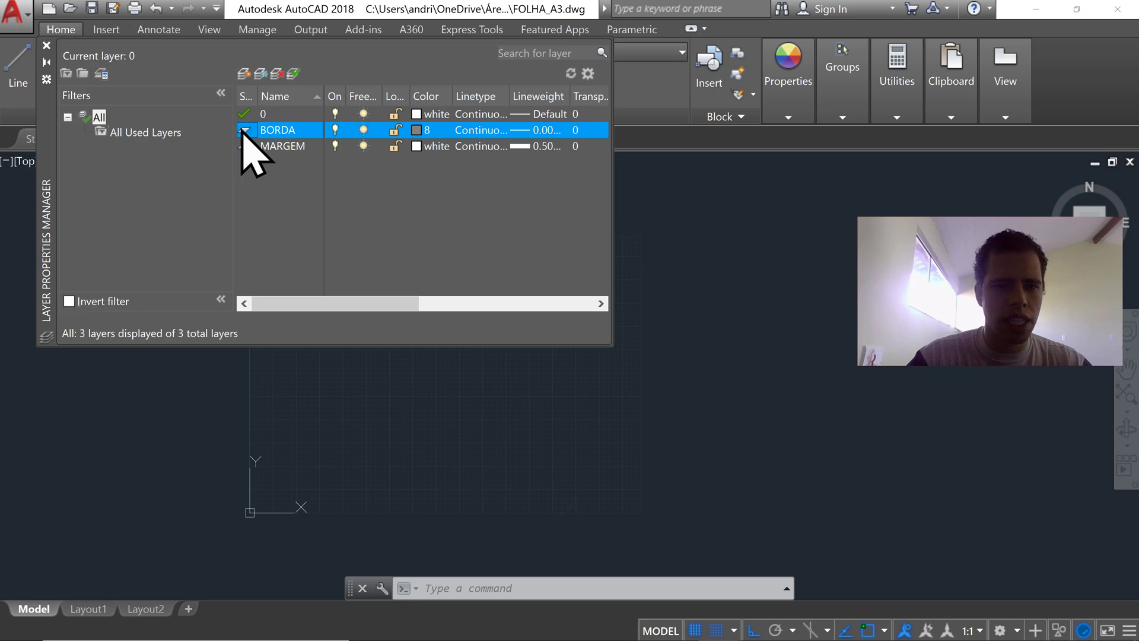
double_click(245, 130)
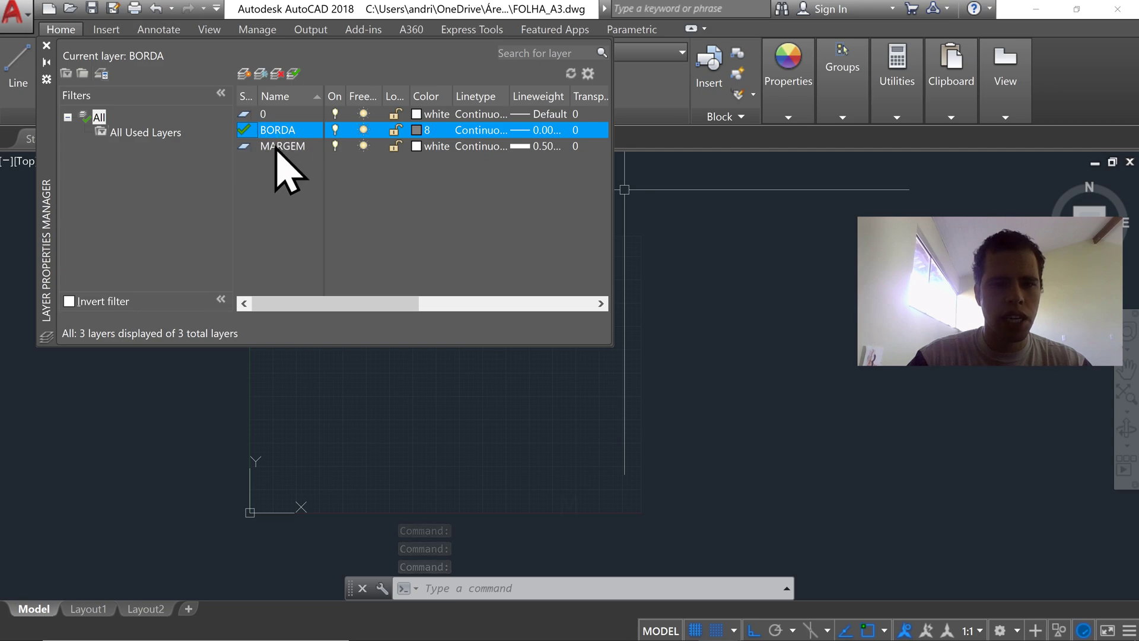
left_click(46, 45)
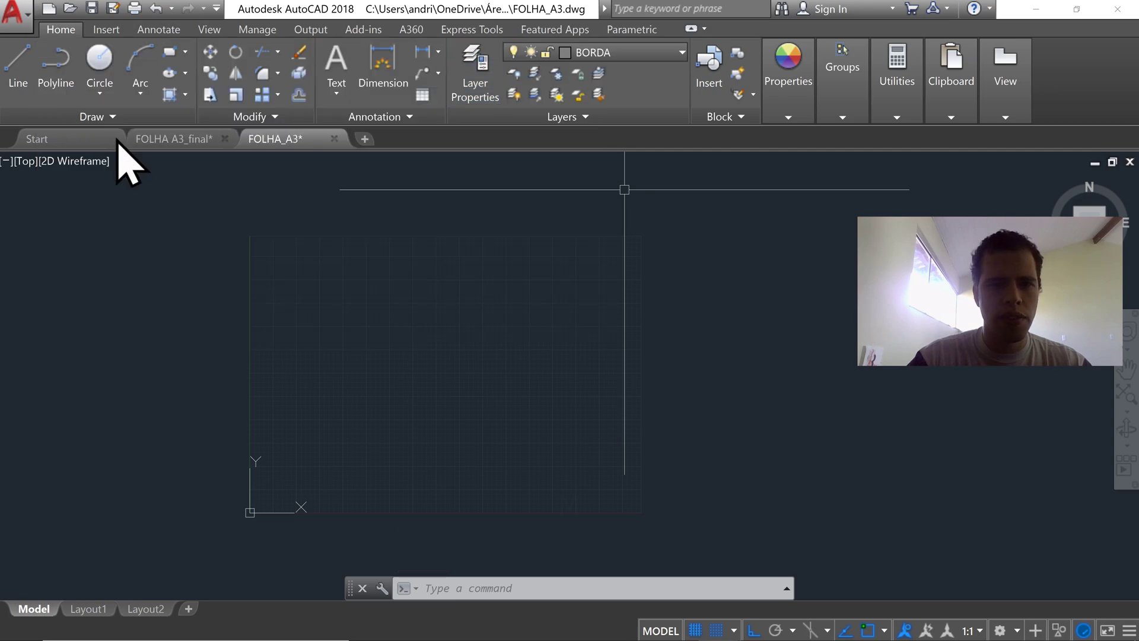
left_click(638, 55)
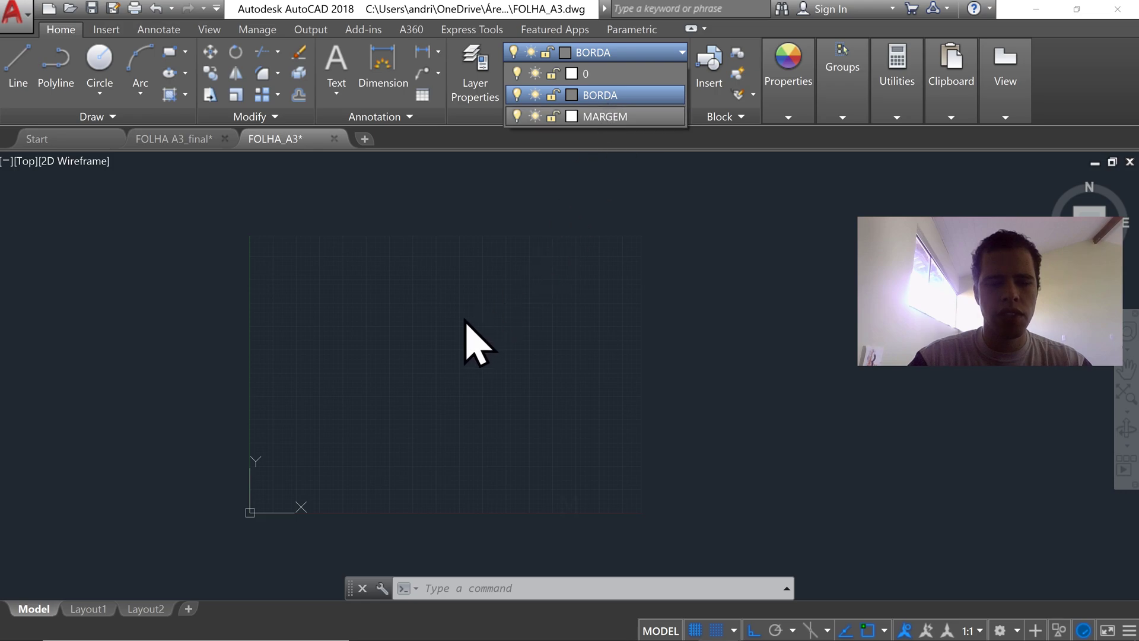
Step: Draw the A3 sheet border as a rectangle from the origin 0,0, 420 mm wide and 297 mm high
left_click(470, 279)
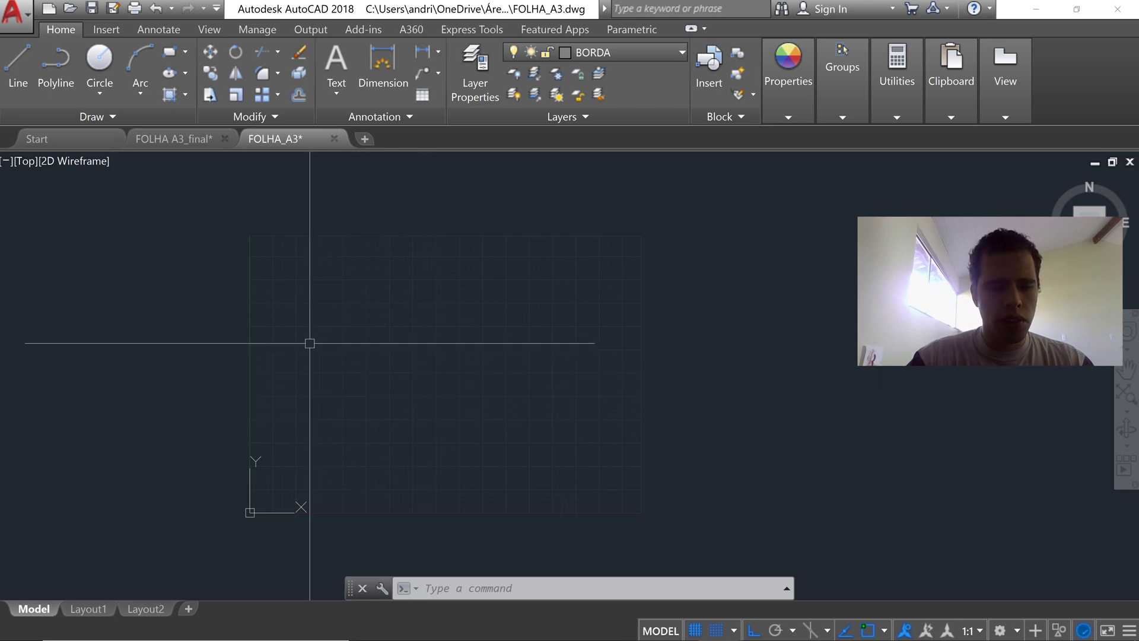
type("rectan")
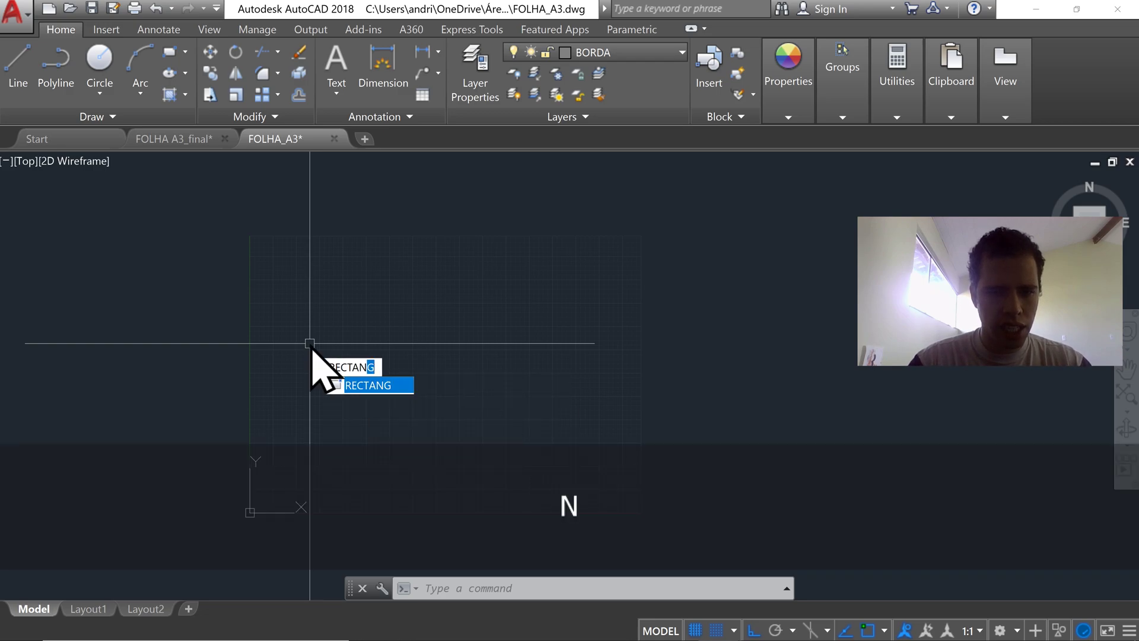
key("Return")
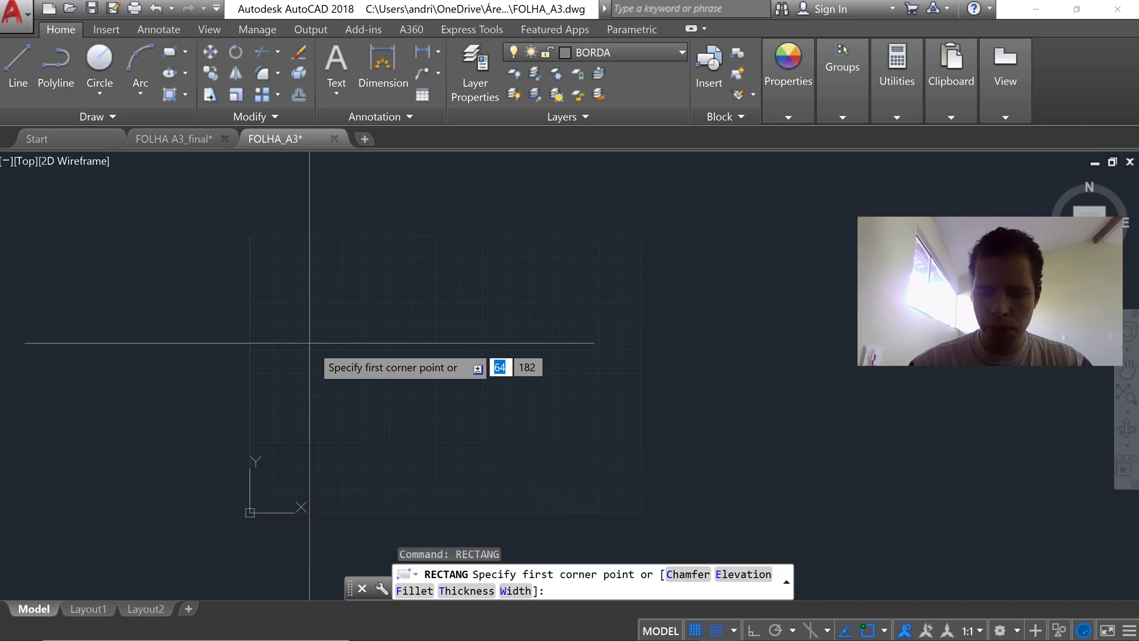
type("0,0")
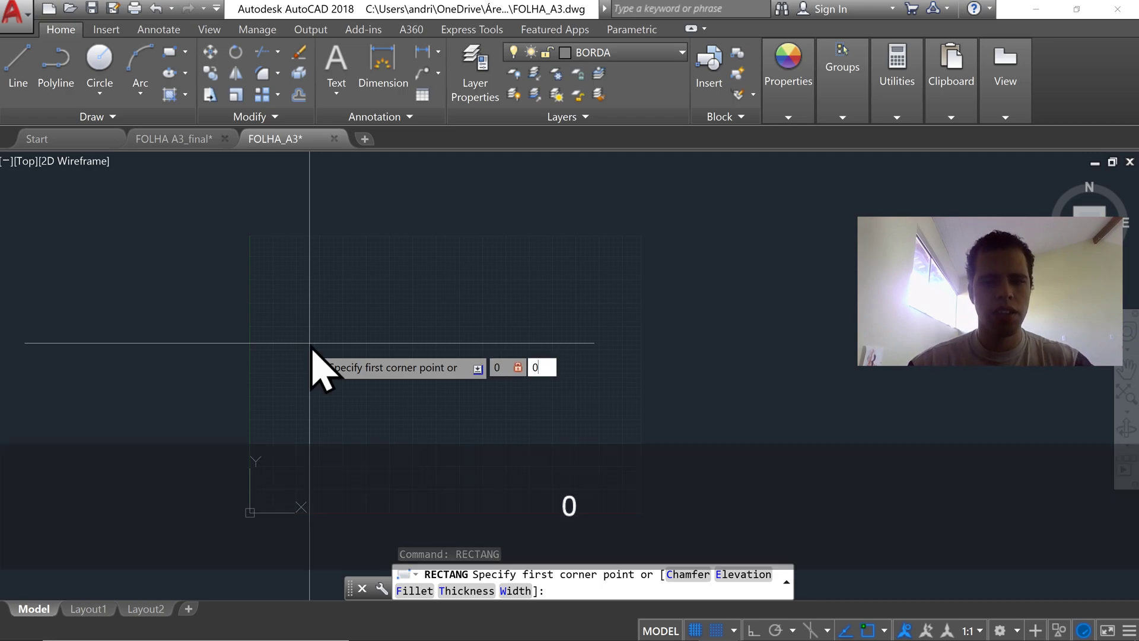
key("Return")
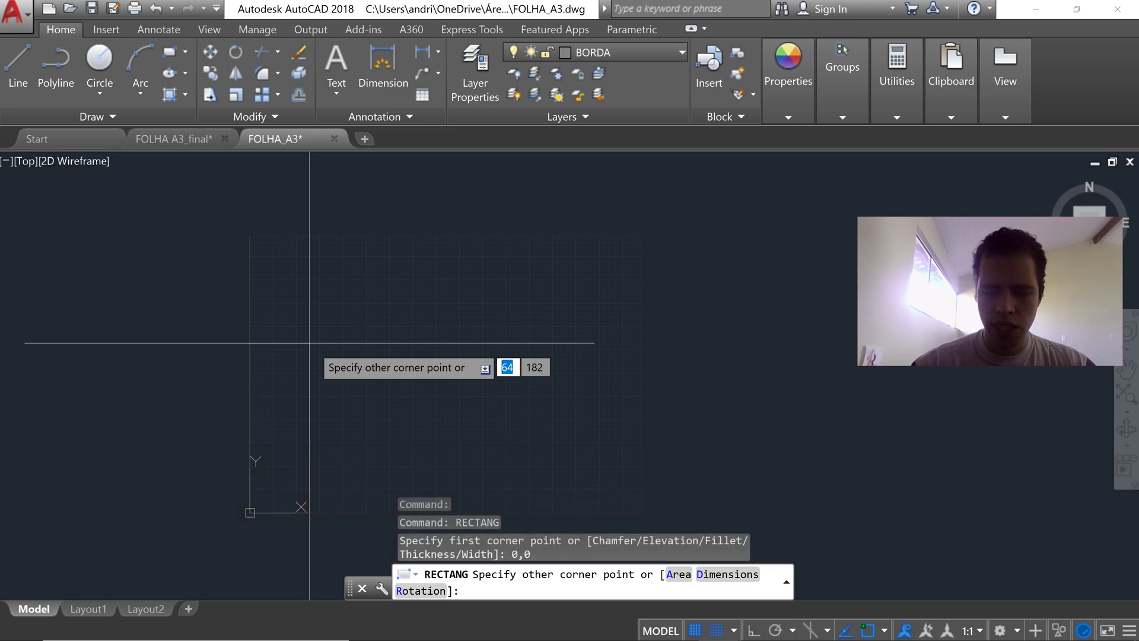
type("420")
key("Tab")
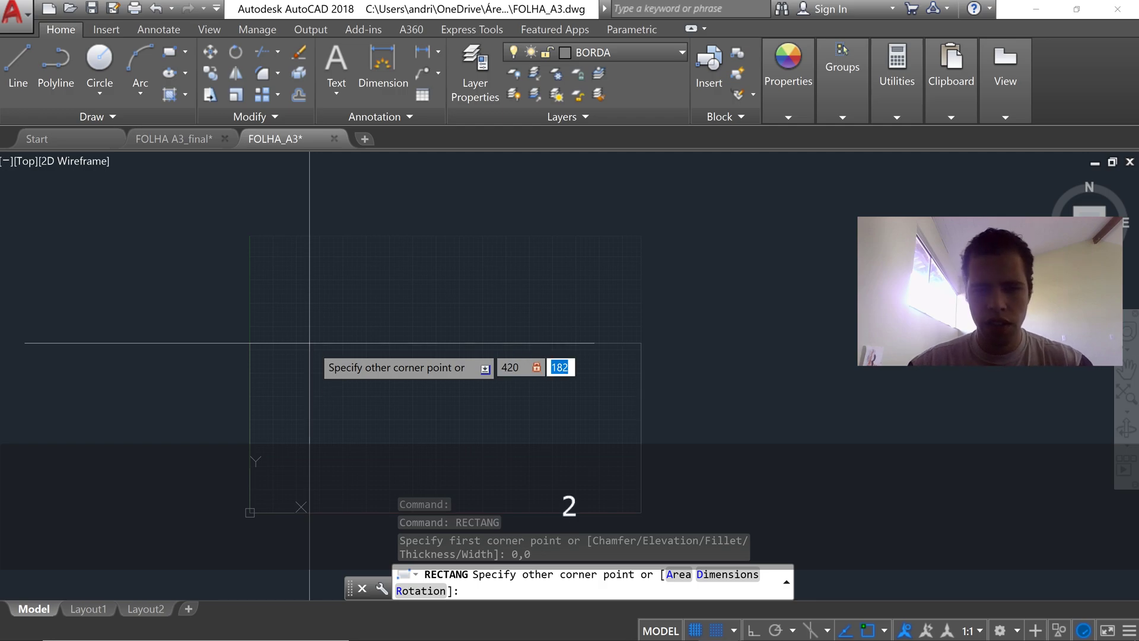
key("Return")
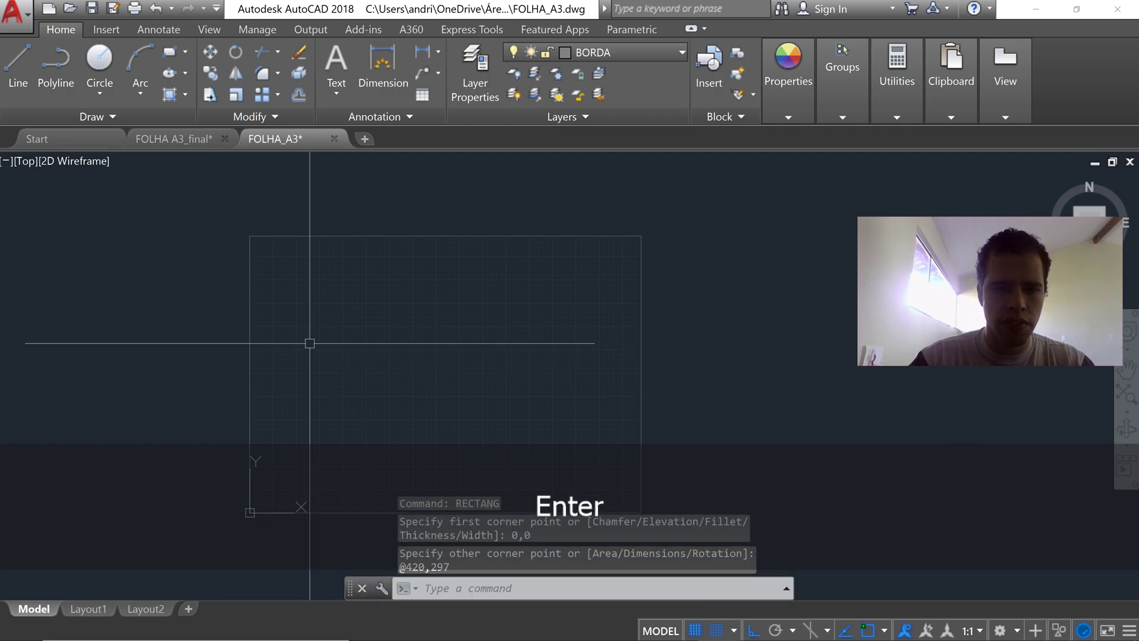
Step: Offset the sheet rectangle 7 mm inward to create the margin rectangle
mouse_move(538, 375)
middle_mouse_down()
mouse_move(529, 338)
mouse_move(504, 323)
middle_mouse_up()
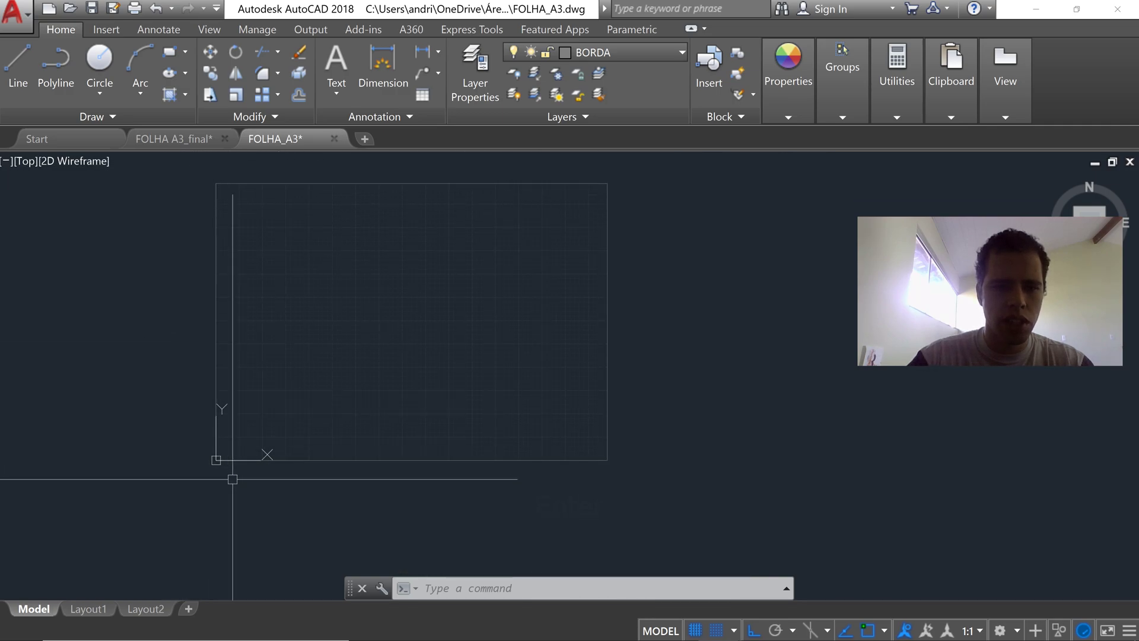
mouse_move(327, 323)
middle_mouse_down()
mouse_move(330, 336)
mouse_move(383, 310)
middle_mouse_up()
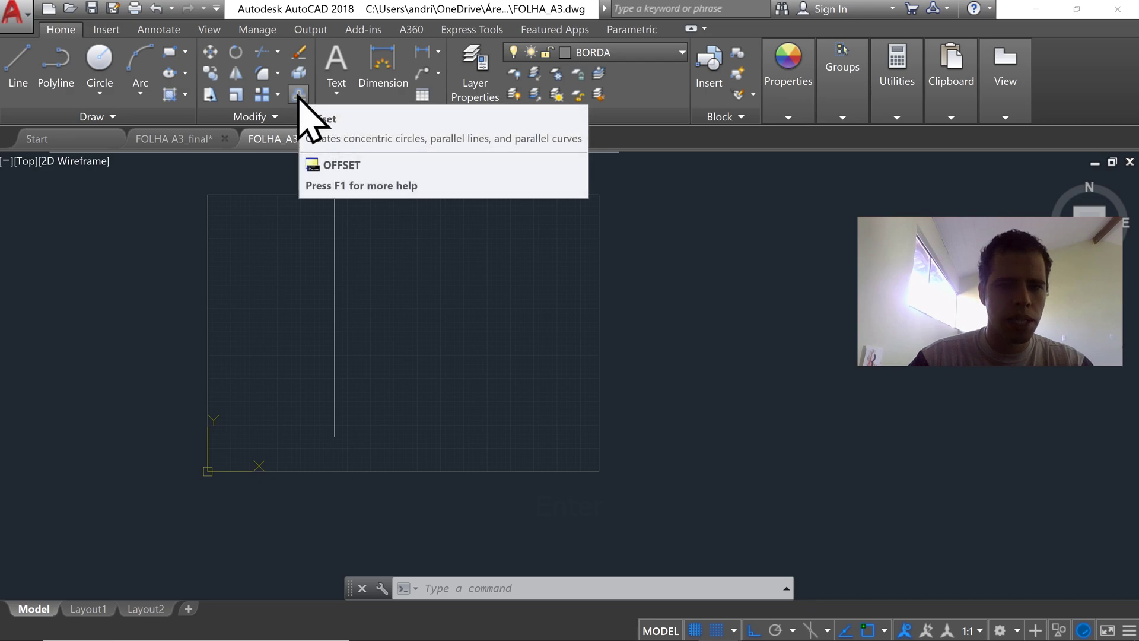
type("OFFSET")
key("Return")
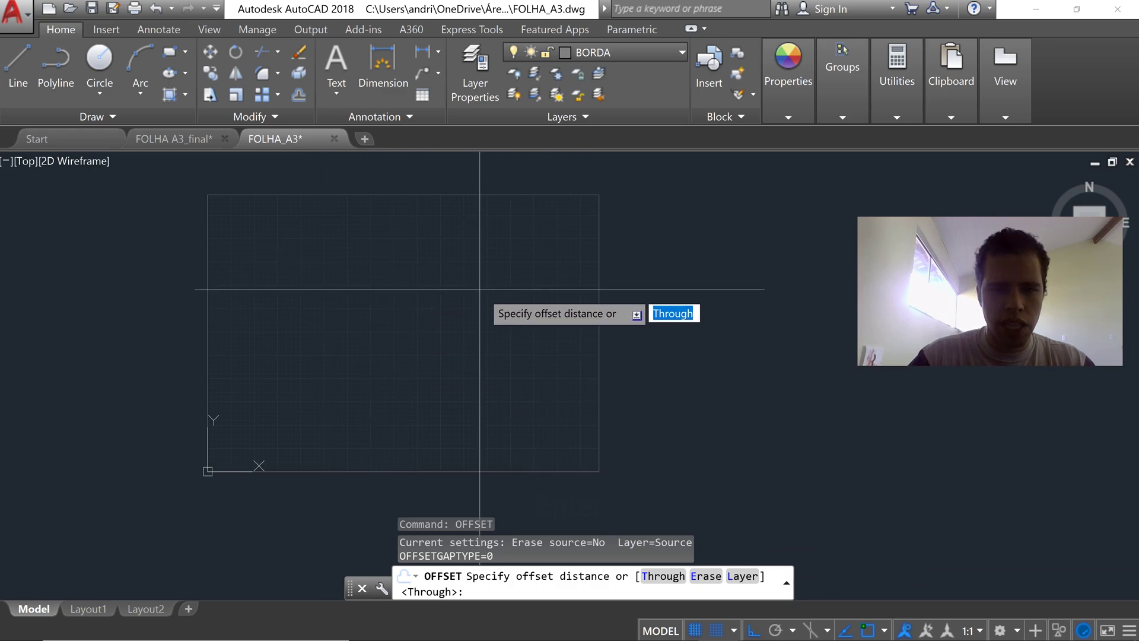
type("7")
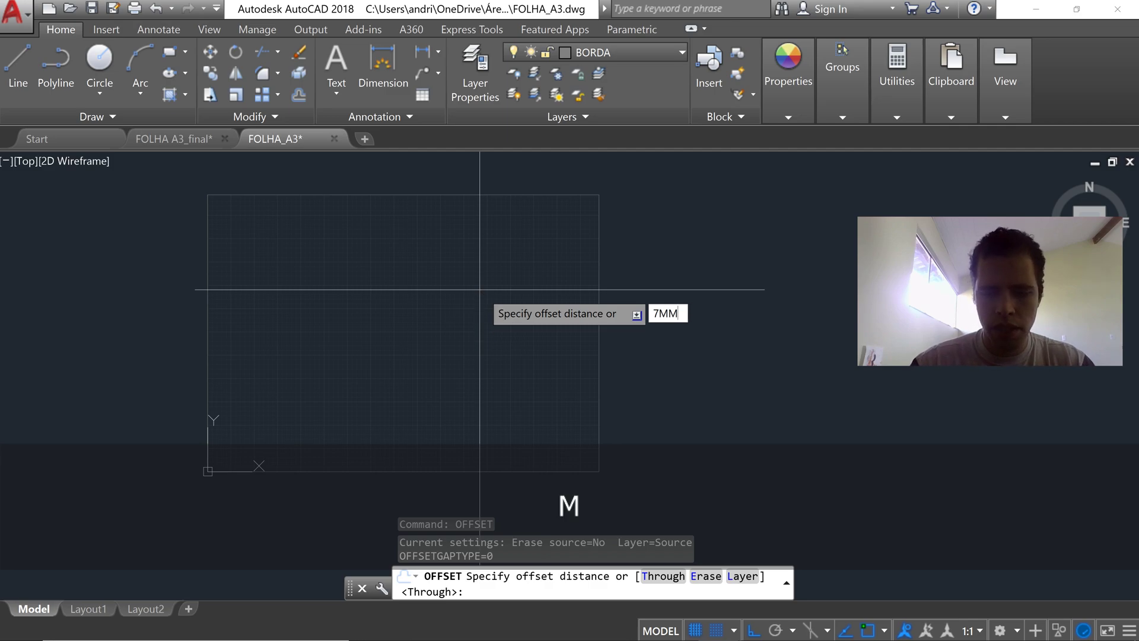
key("Return")
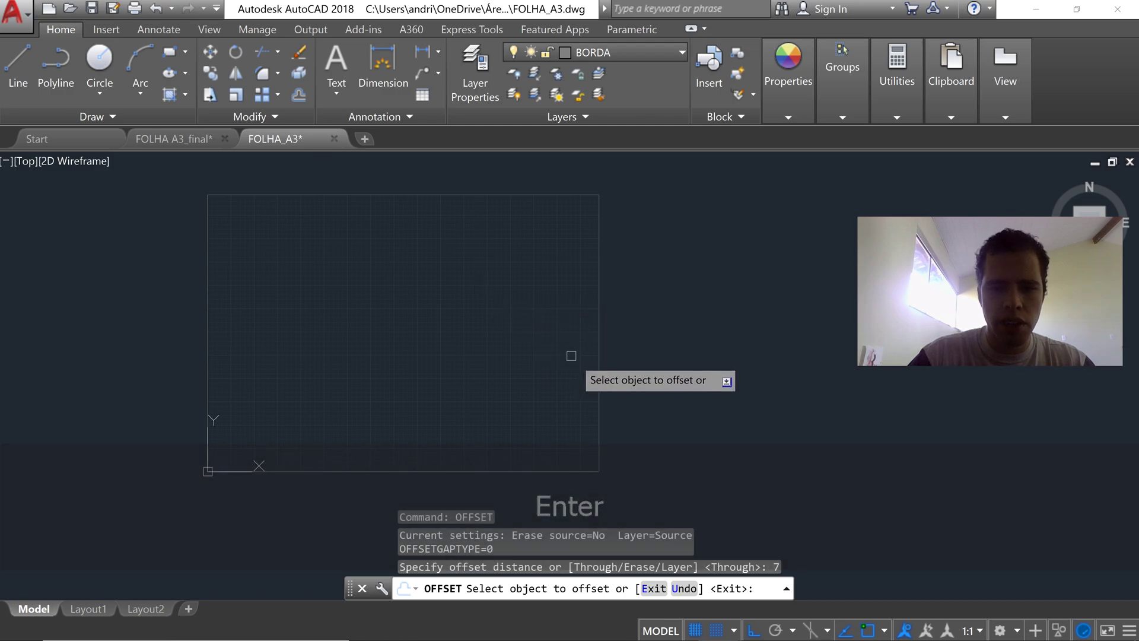
left_click(599, 343)
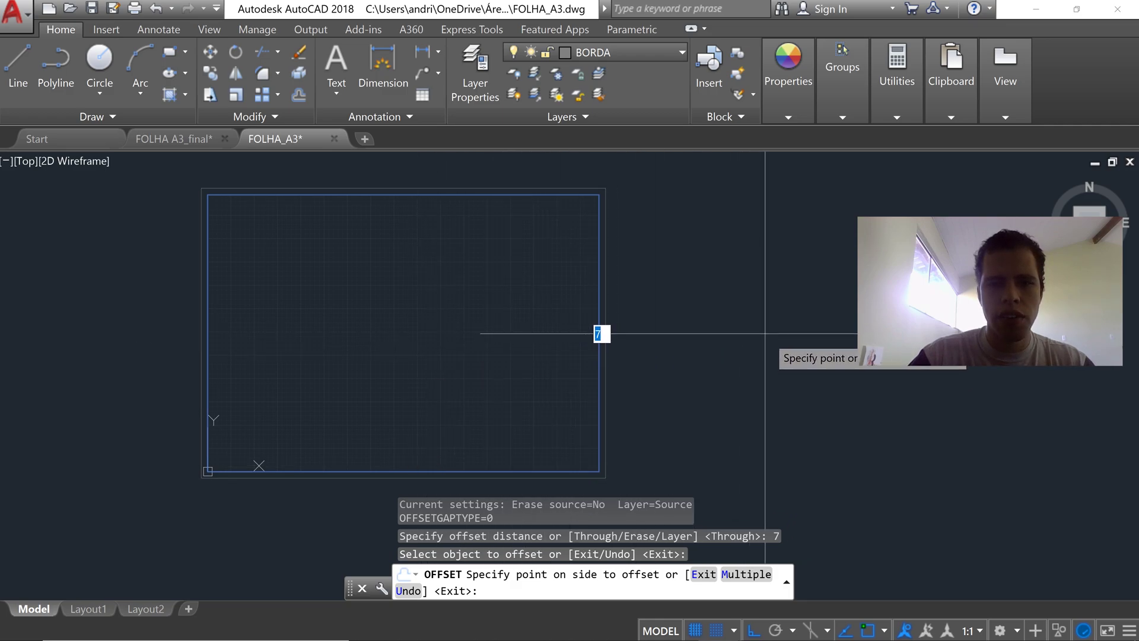
left_click(489, 300)
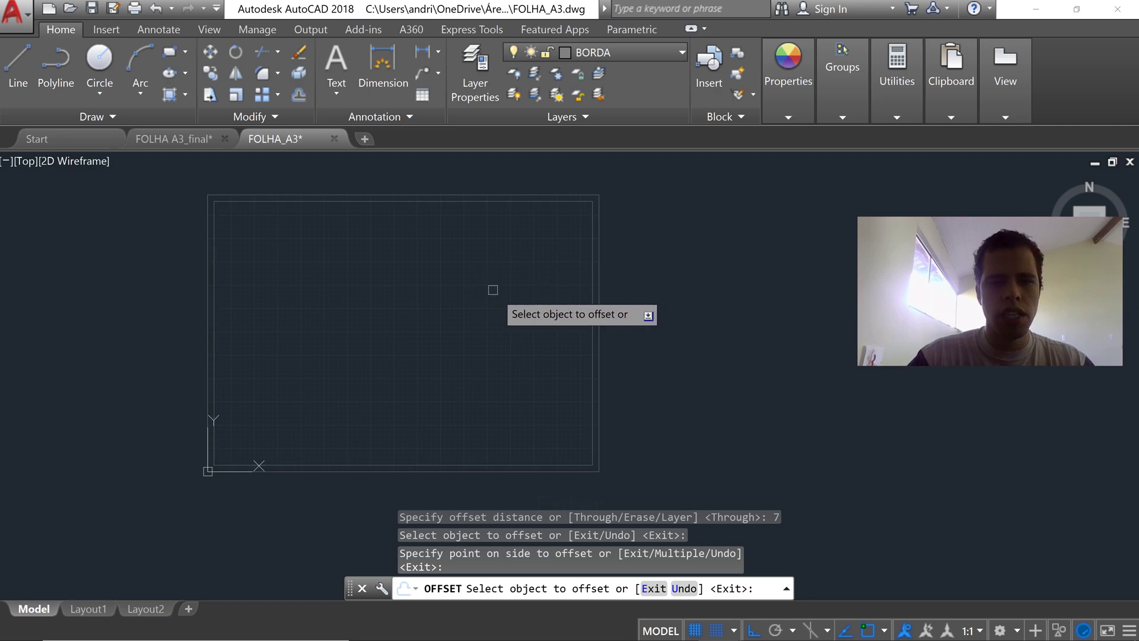
key("Escape")
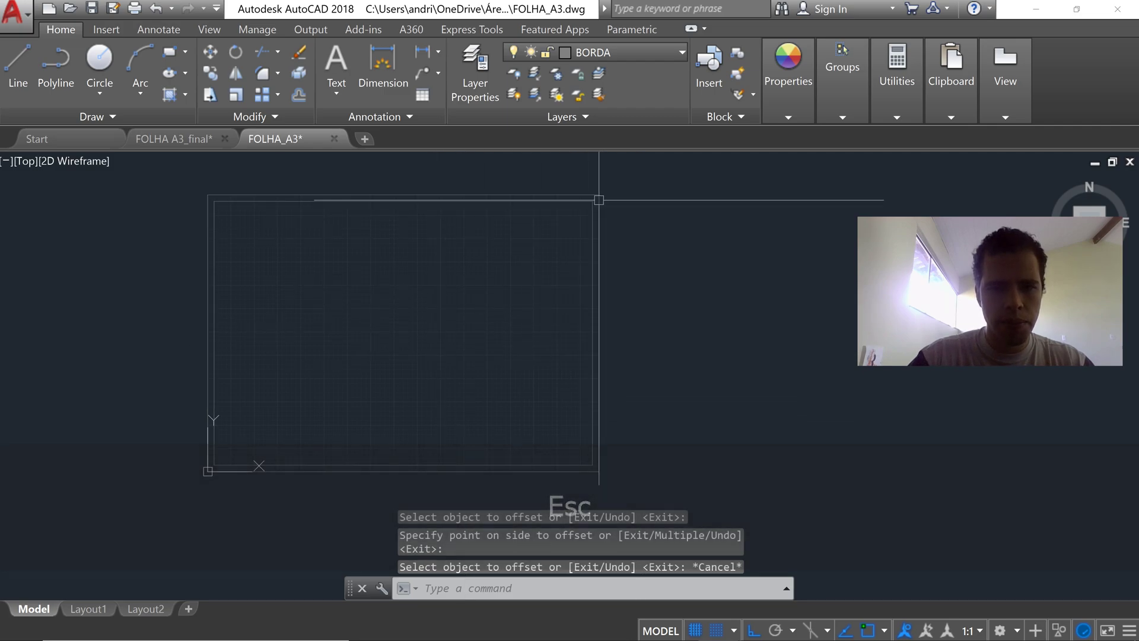
Step: Check which layer the inner and outer rectangles are on
scroll(575, 241, "up", 4)
scroll(450, 325, "down", 2)
scroll(457, 329, "down", 2)
scroll(471, 310, "up", 2)
left_click(471, 310)
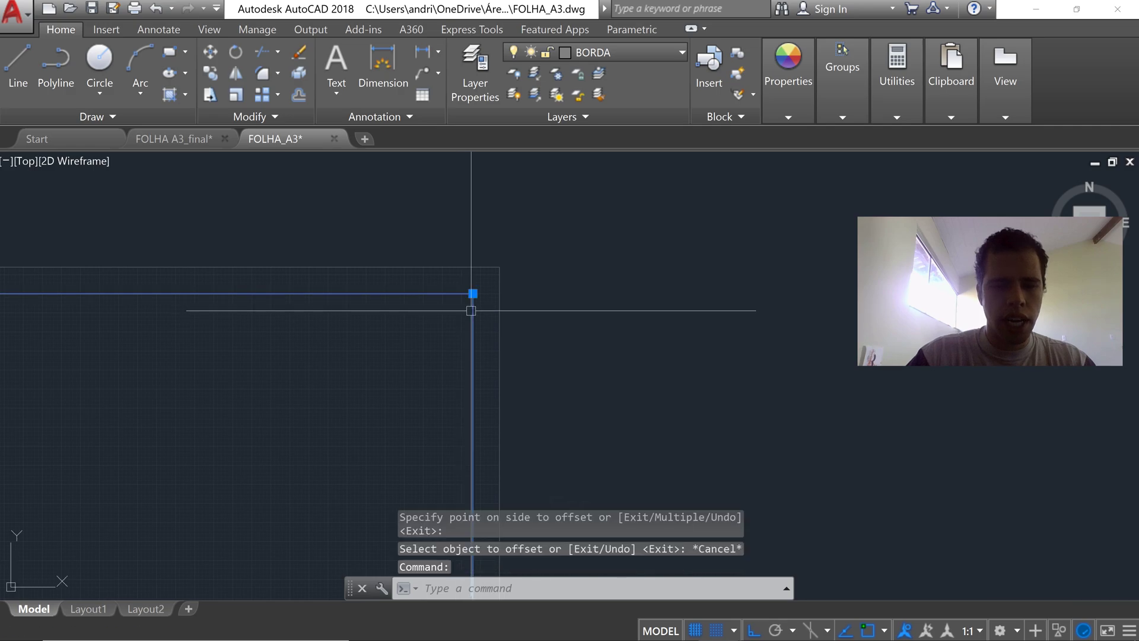
left_click(603, 54)
key("Escape")
left_click(490, 268)
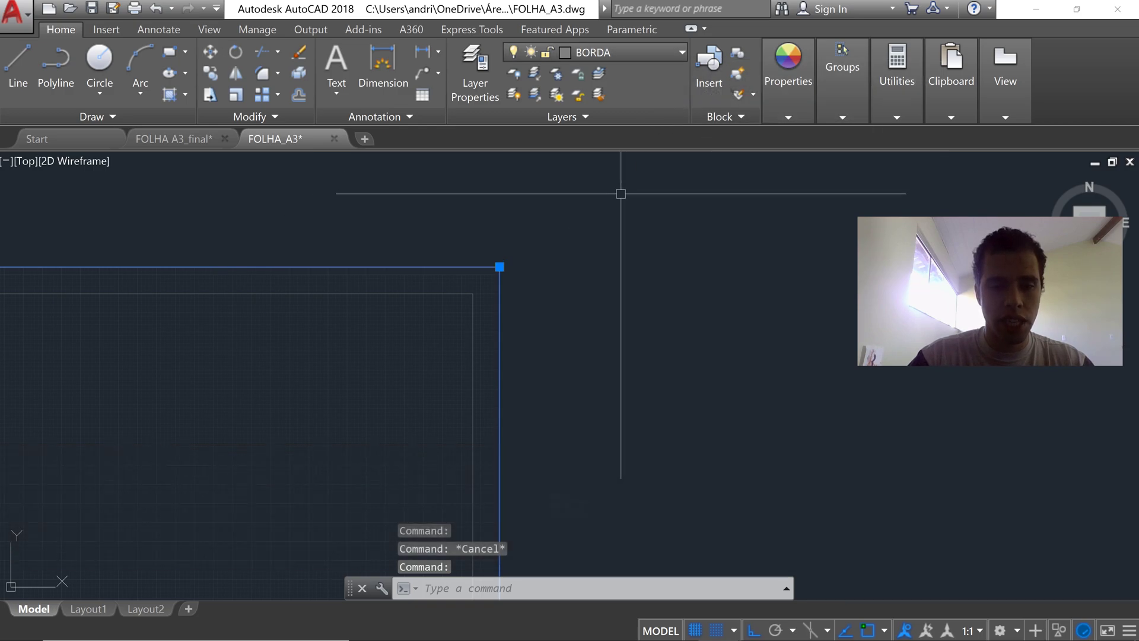
key("Escape")
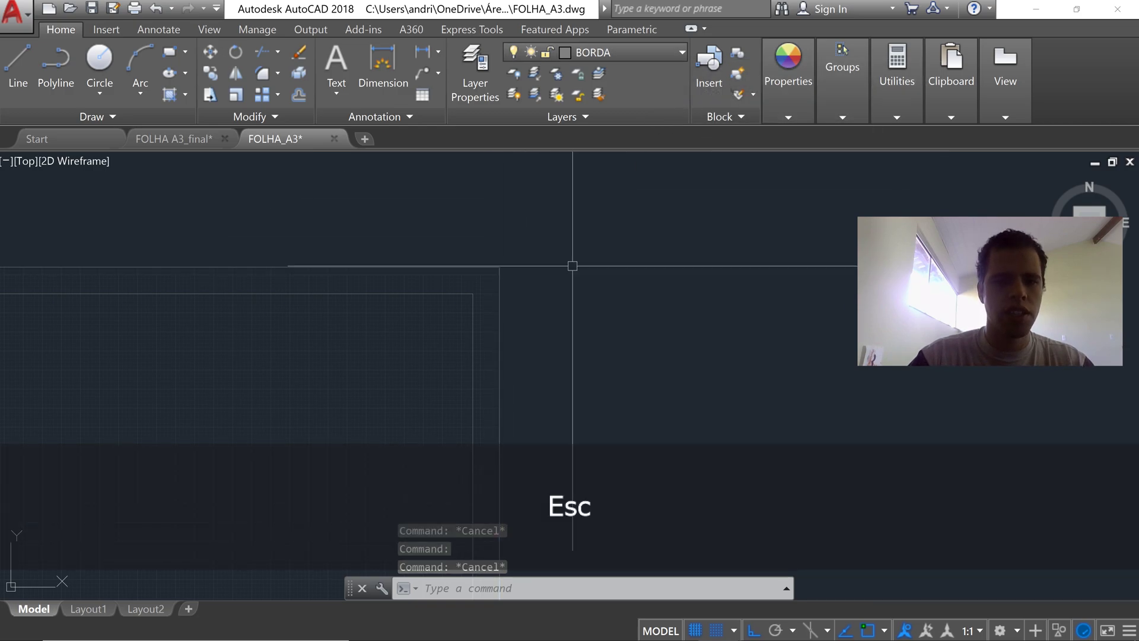
Step: Move the inner rectangle to the MARGEM layer
left_click(471, 314)
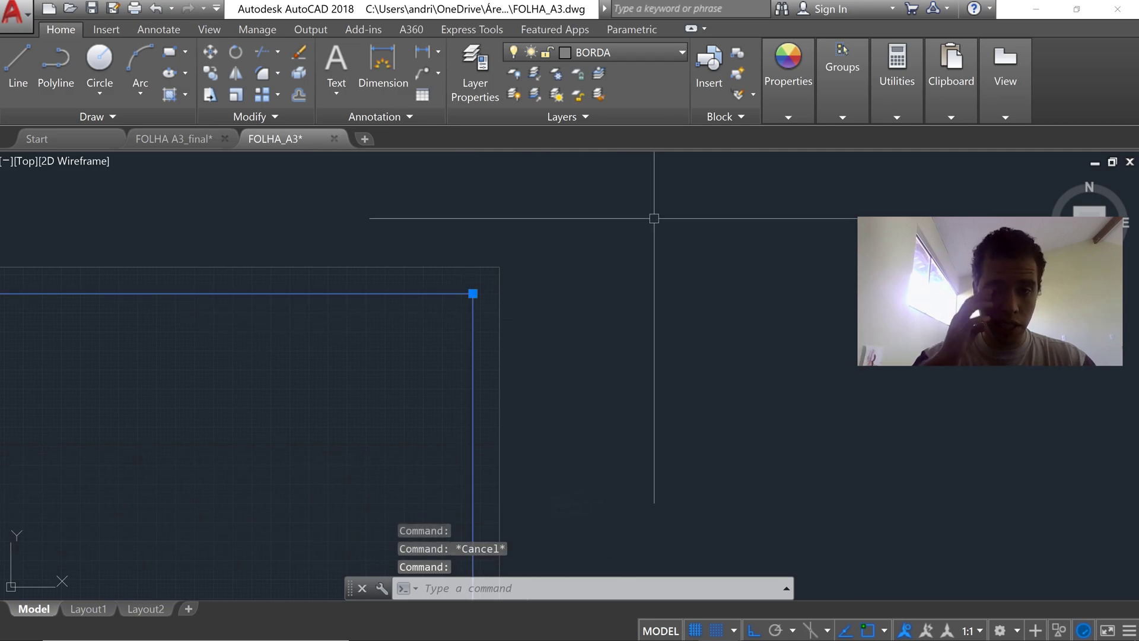
left_click(620, 52)
left_click(605, 116)
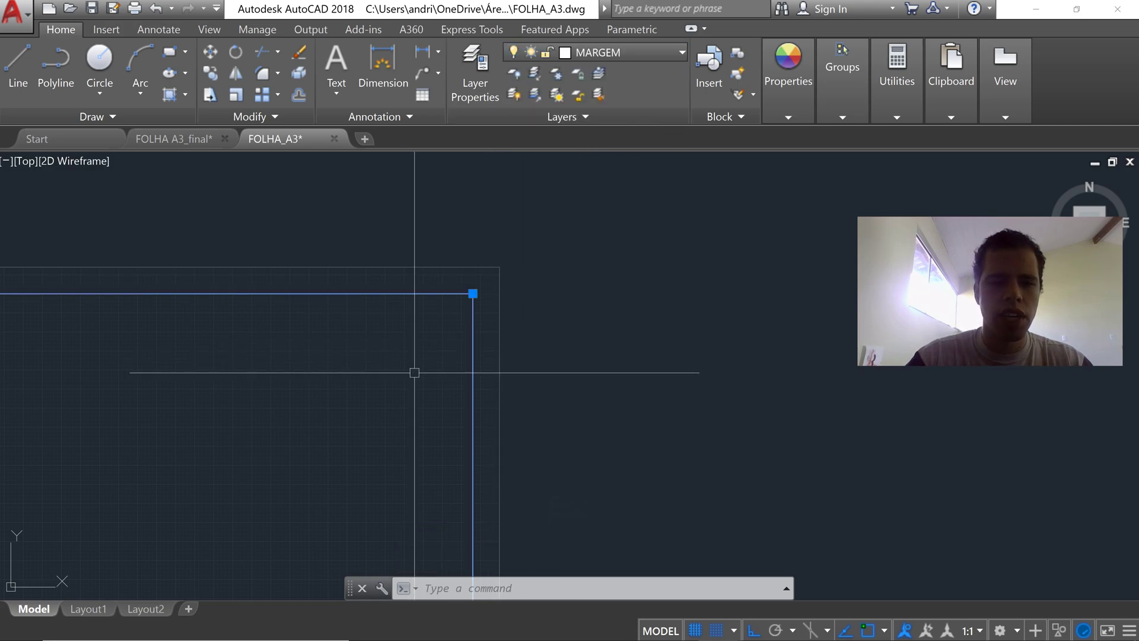
key("Escape")
mouse_move(414, 371)
middle_mouse_down()
mouse_move(394, 339)
mouse_move(468, 327)
middle_mouse_up()
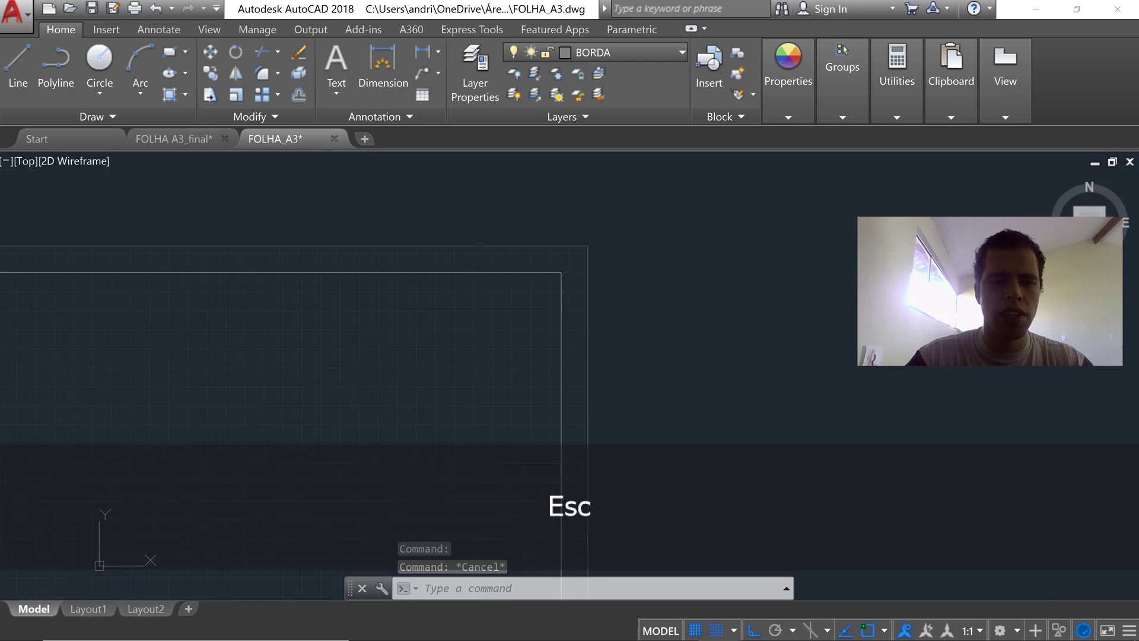
Step: Verify the layer assigned to the inner rectangle and to the outer one after the change
left_click(496, 273)
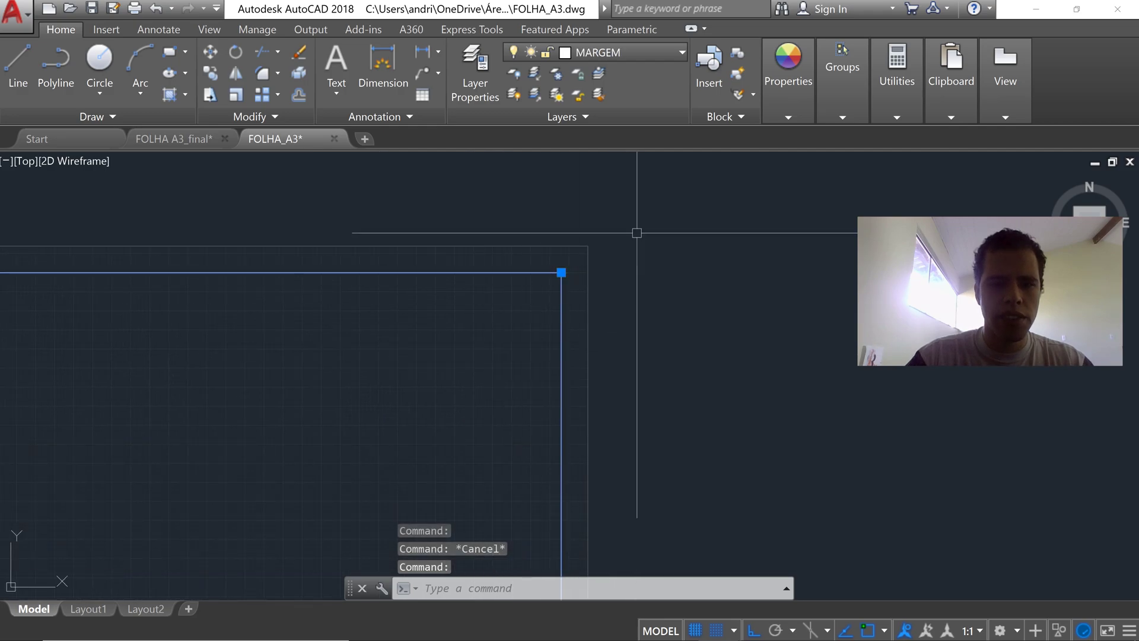
key("Escape")
left_click(563, 245)
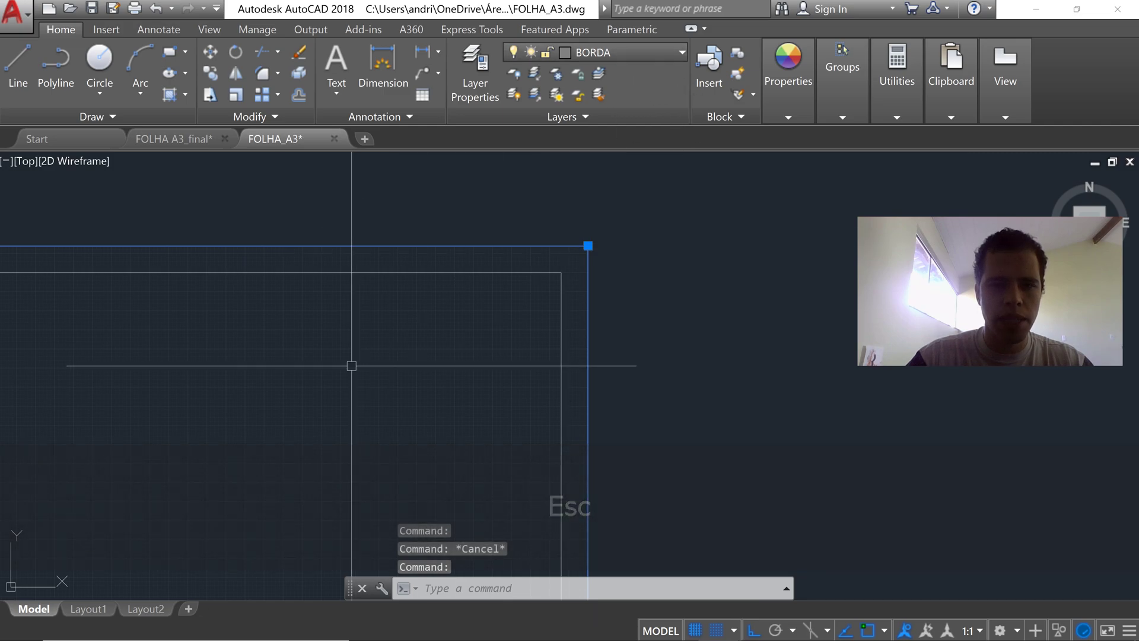
key("Escape")
Step: Examine the spacing between the margin and the sheet border around the sheet, especially at the upper-left corner
middle_click_drag(200, 368, 447, 309)
scroll(402, 315, "down", 4)
middle_click_drag(395, 343, 576, 265)
scroll(576, 265, "down", 2)
scroll(529, 277, "down", 2)
mouse_move(474, 330)
middle_mouse_down()
mouse_move(500, 297)
mouse_move(451, 415)
middle_mouse_up()
scroll(500, 298, "up", 4)
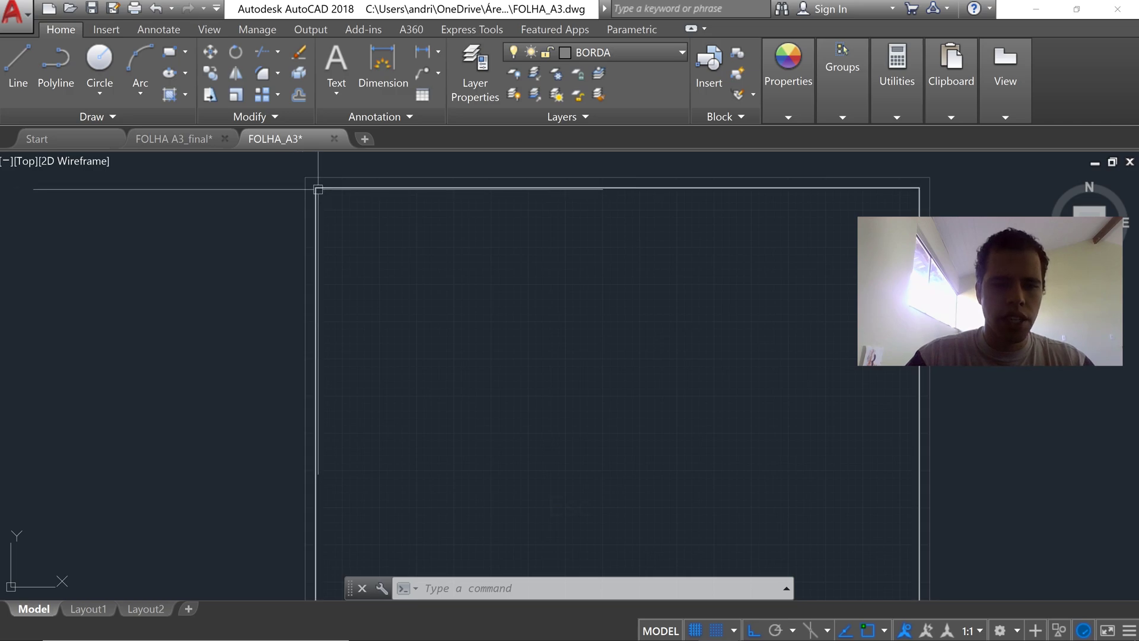
scroll(382, 221, "down", 5)
scroll(336, 222, "up", 5)
middle_click_drag(439, 199, 408, 235)
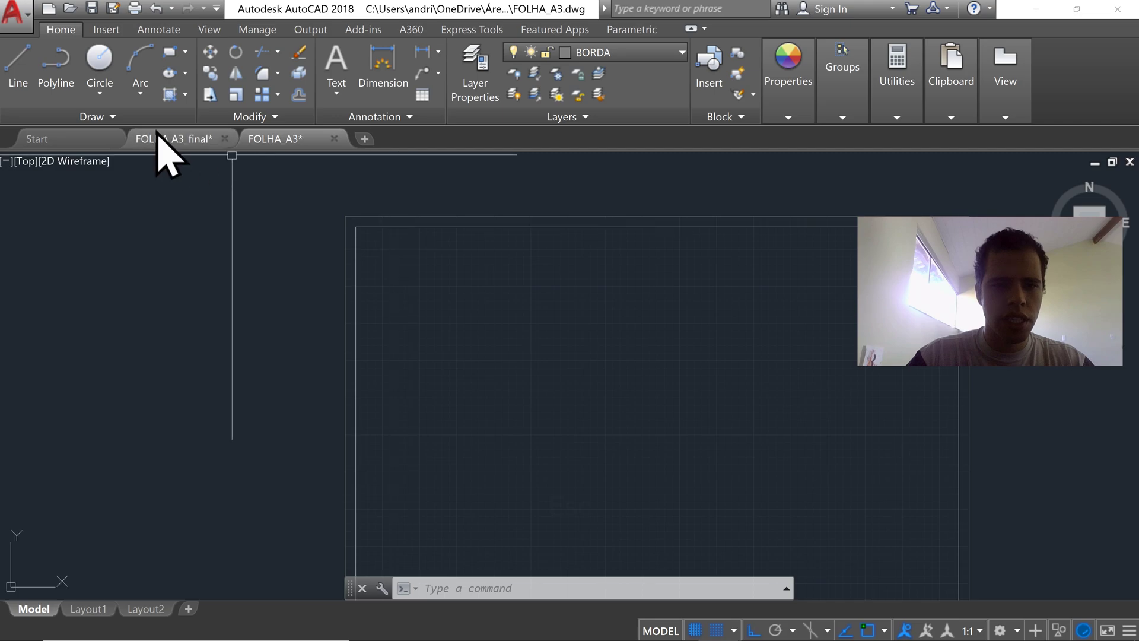
Step: Draw a vertical line from the sheet's top edge, 25 mm from the upper-left corner, down to its bottom edge
left_click(19, 73)
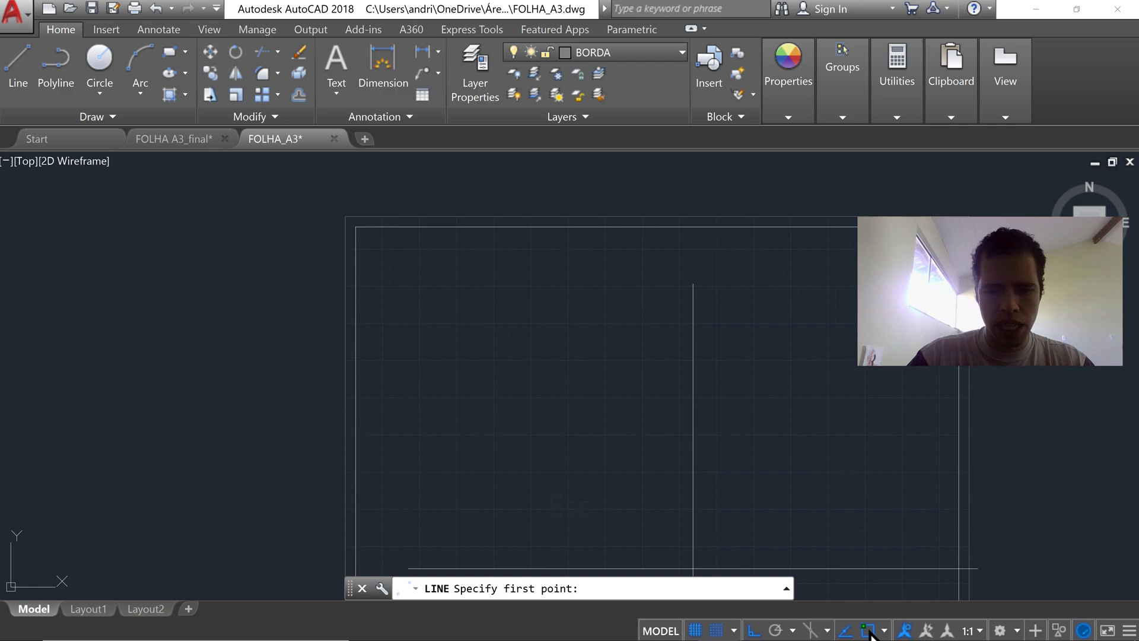
scroll(383, 241, "up", 4)
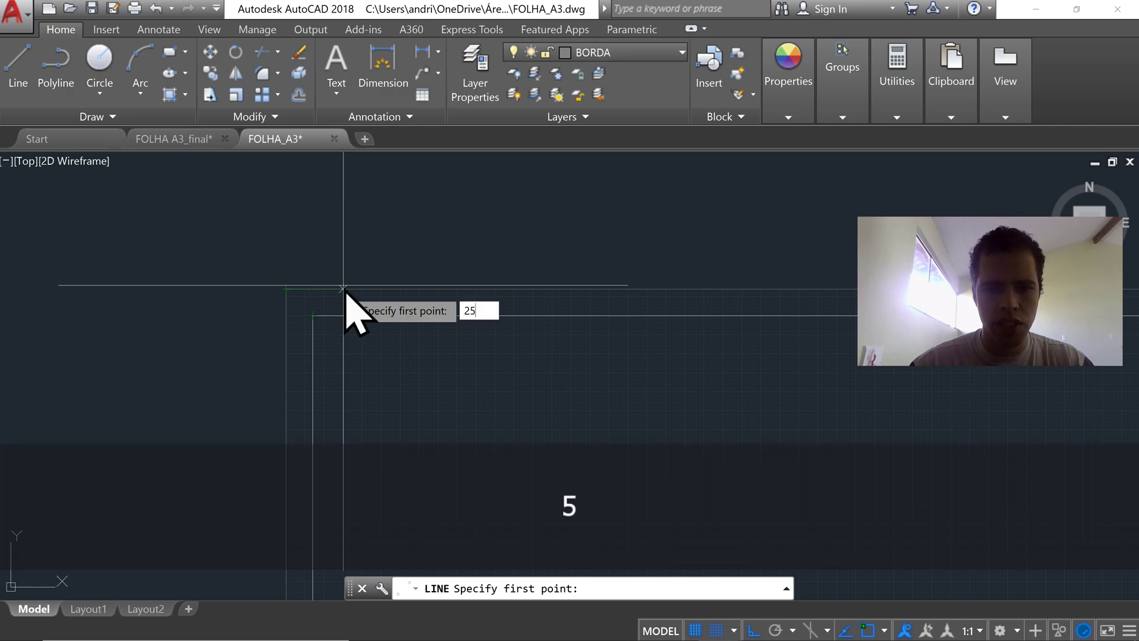
key("Return")
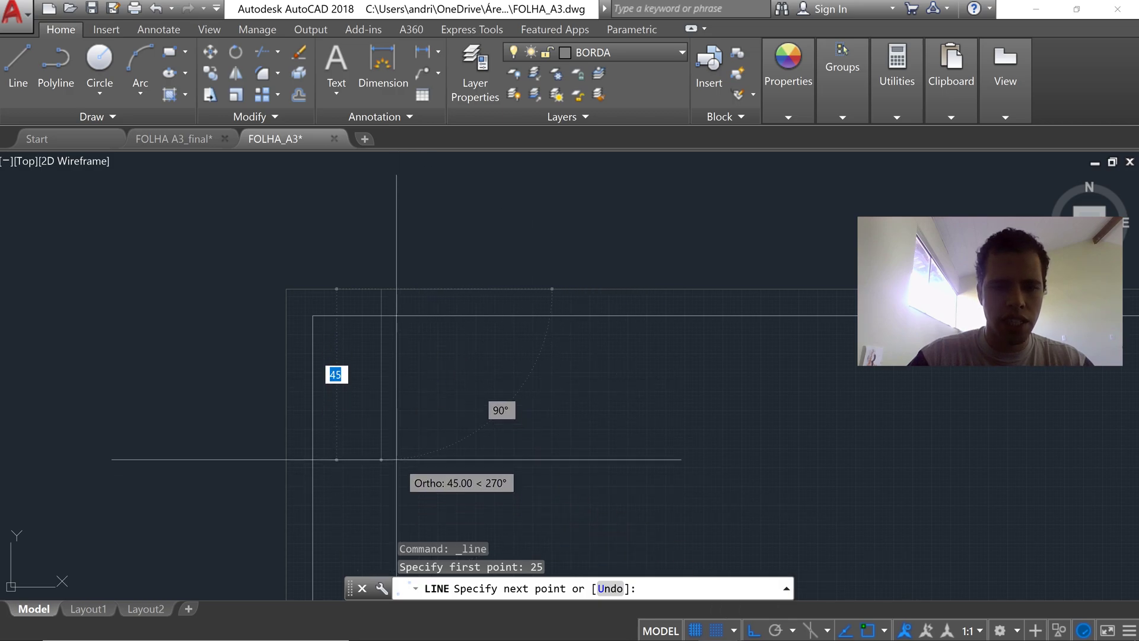
scroll(401, 456, "down", 2)
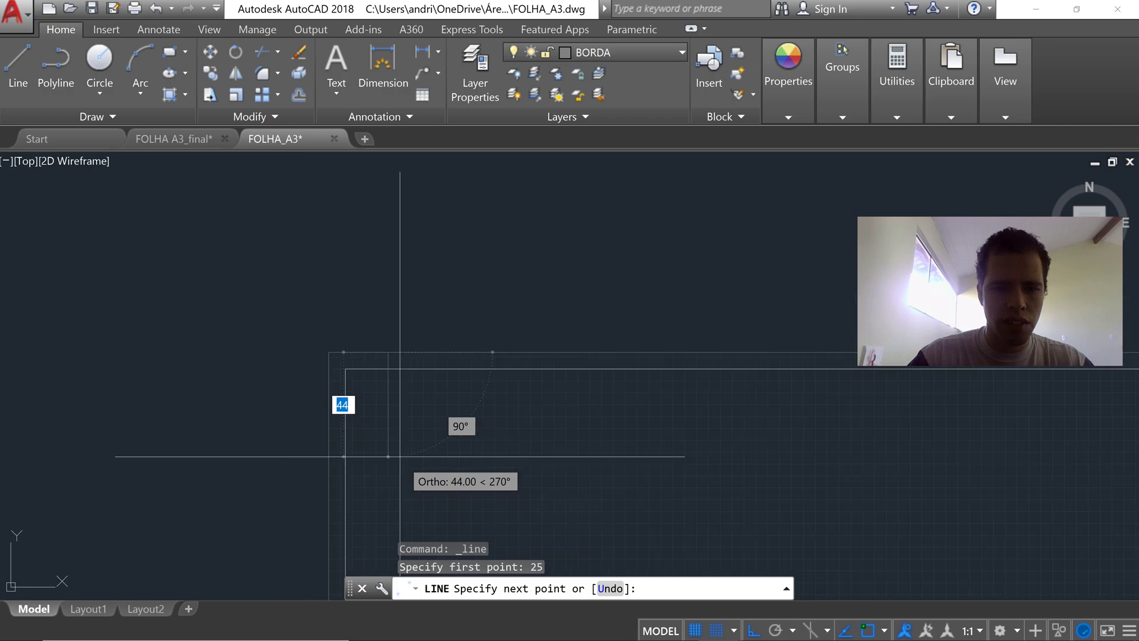
middle_click_drag(401, 456, 371, 204)
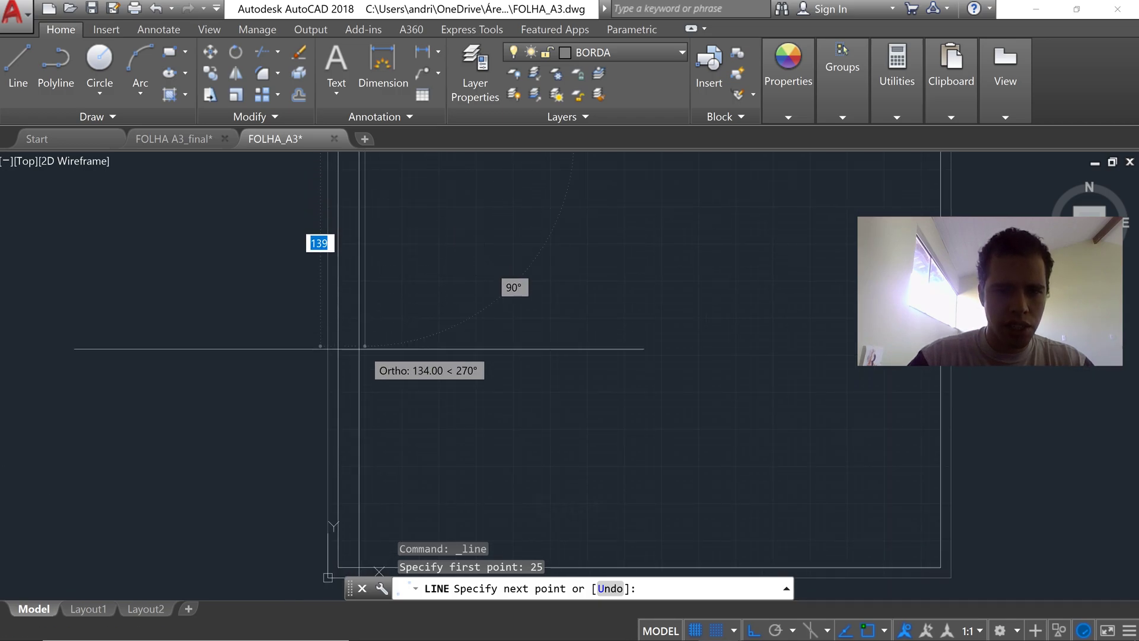
middle_click_drag(356, 401, 353, 286)
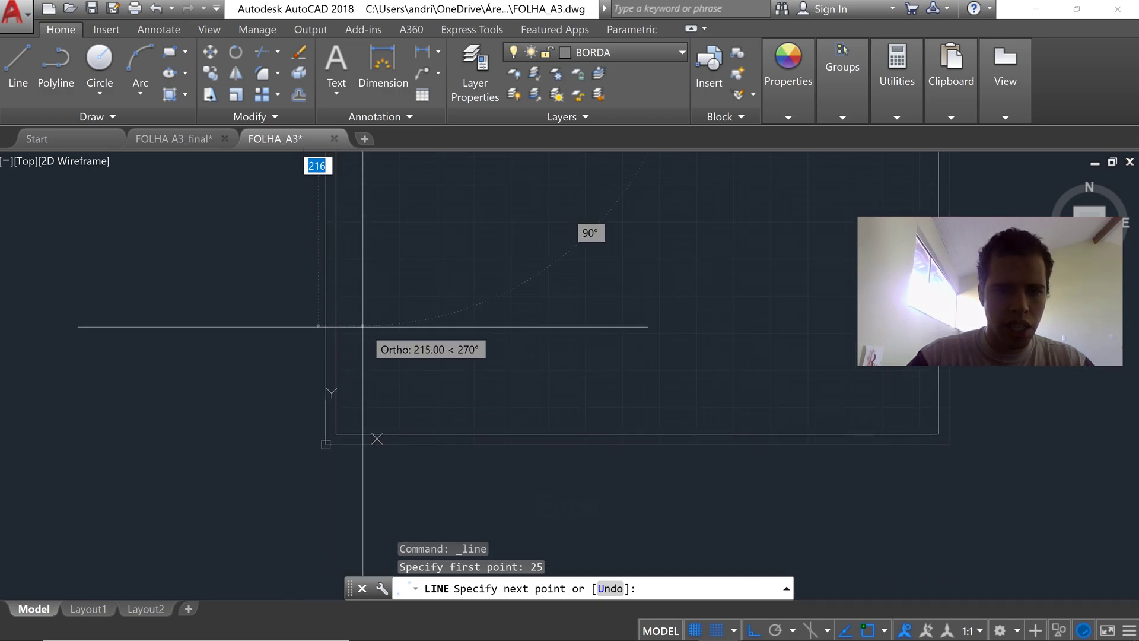
mouse_move(375, 420)
middle_mouse_down()
mouse_move(368, 377)
mouse_move(330, 374)
mouse_move(294, 404)
mouse_move(274, 403)
middle_mouse_up()
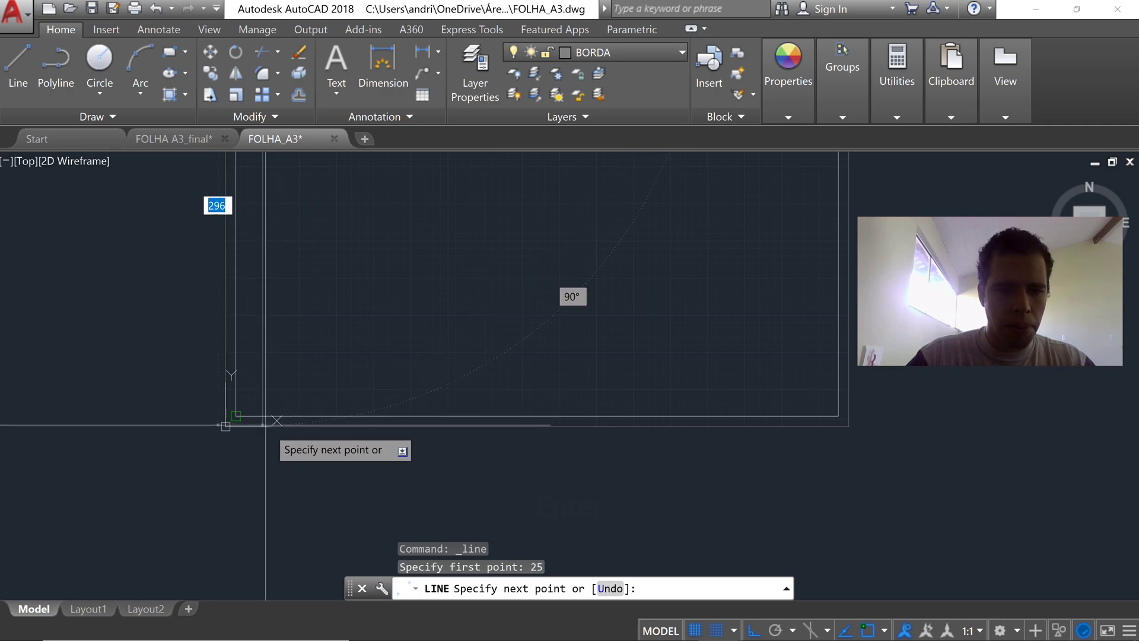
mouse_move(279, 421)
middle_mouse_down()
mouse_move(283, 279)
mouse_move(298, 327)
middle_mouse_up()
scroll(278, 350, "up", 2)
scroll(270, 323, "up", 4)
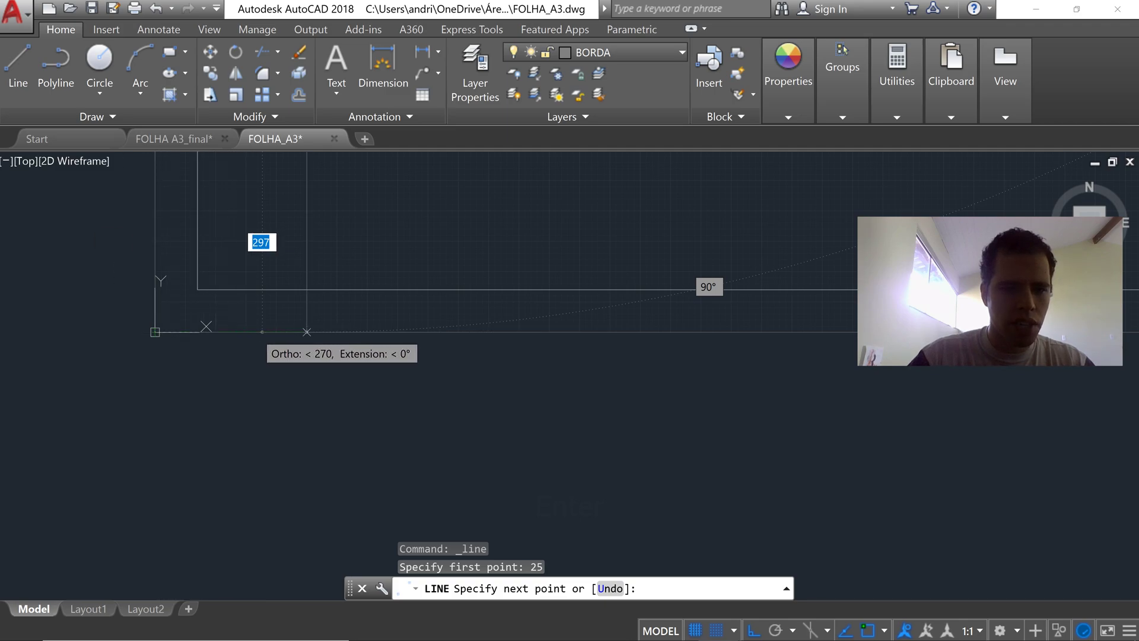
left_click(250, 330)
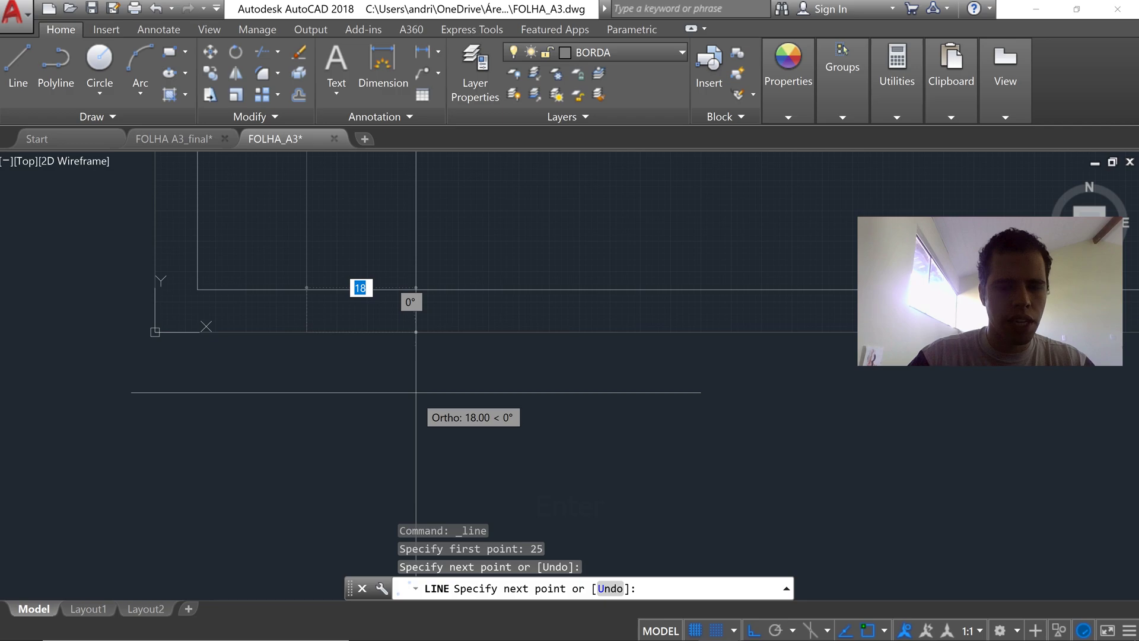
key("Escape")
mouse_move(310, 315)
middle_mouse_down()
mouse_move(343, 407)
mouse_move(326, 360)
middle_mouse_up()
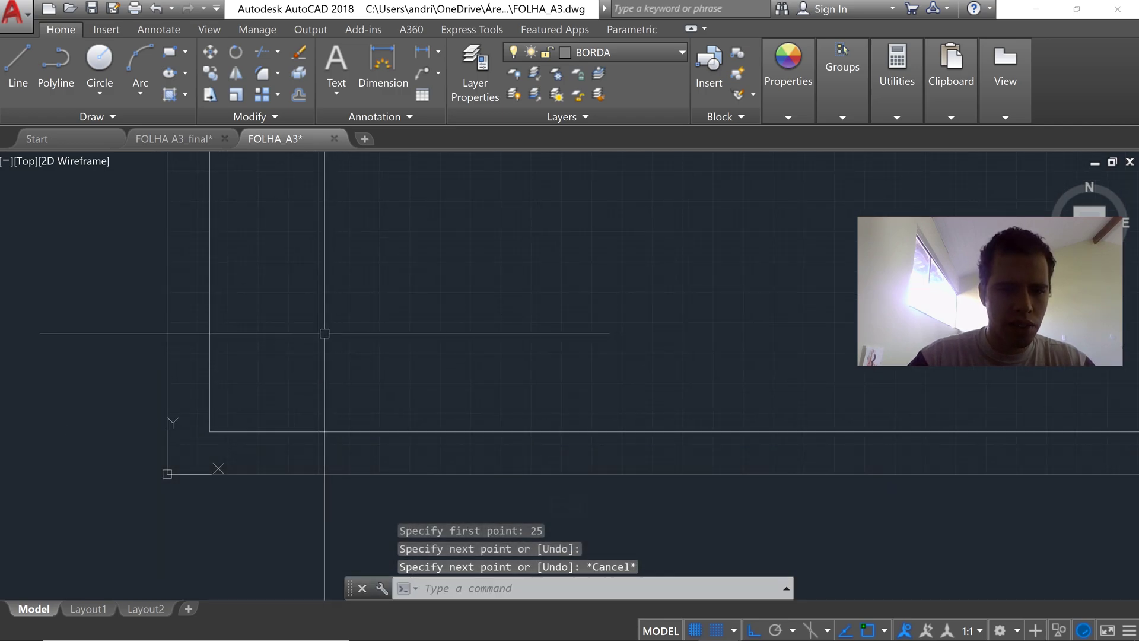
Step: Trim the vertical line above the margin's upper edge and the margin's leftover upper segment left of that line
scroll(407, 386, "down", 2)
middle_click_drag(382, 310, 370, 503)
middle_click_drag(356, 309, 331, 560)
middle_click_drag(374, 282, 393, 526)
middle_click_drag(362, 400, 346, 387)
key("Escape")
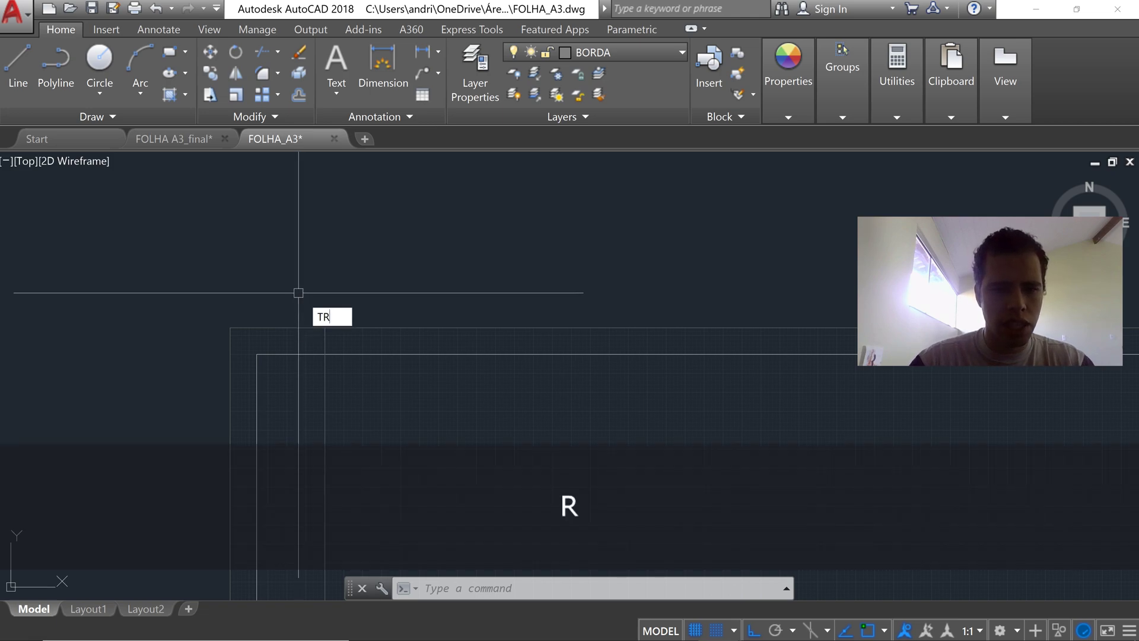
type("IM")
key("Return")
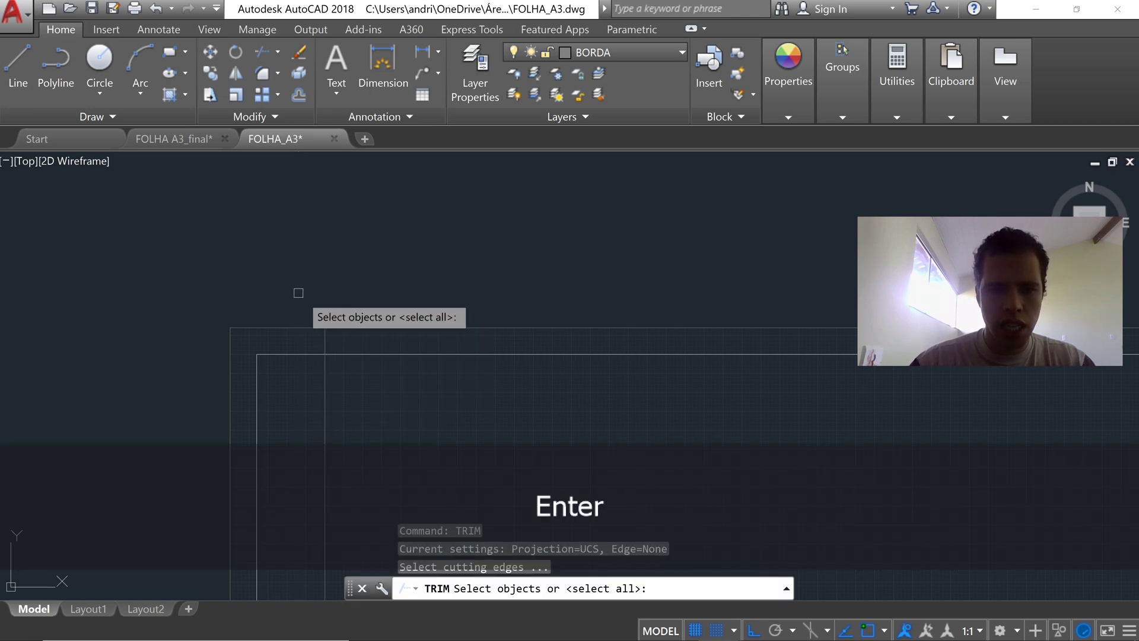
key("Return")
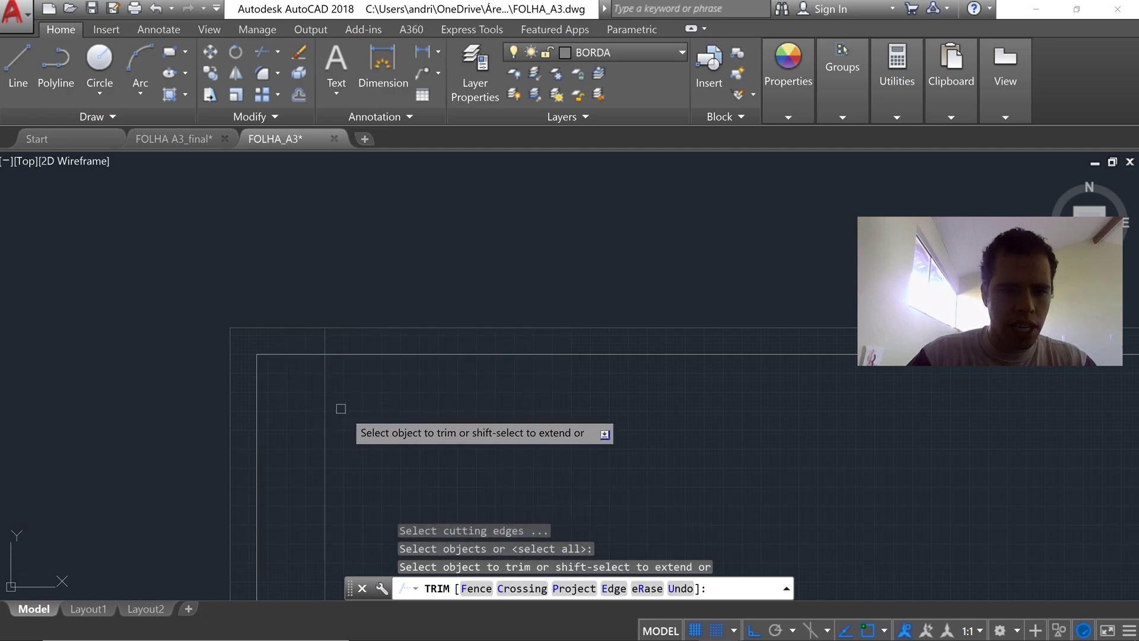
scroll(316, 364, "up", 6)
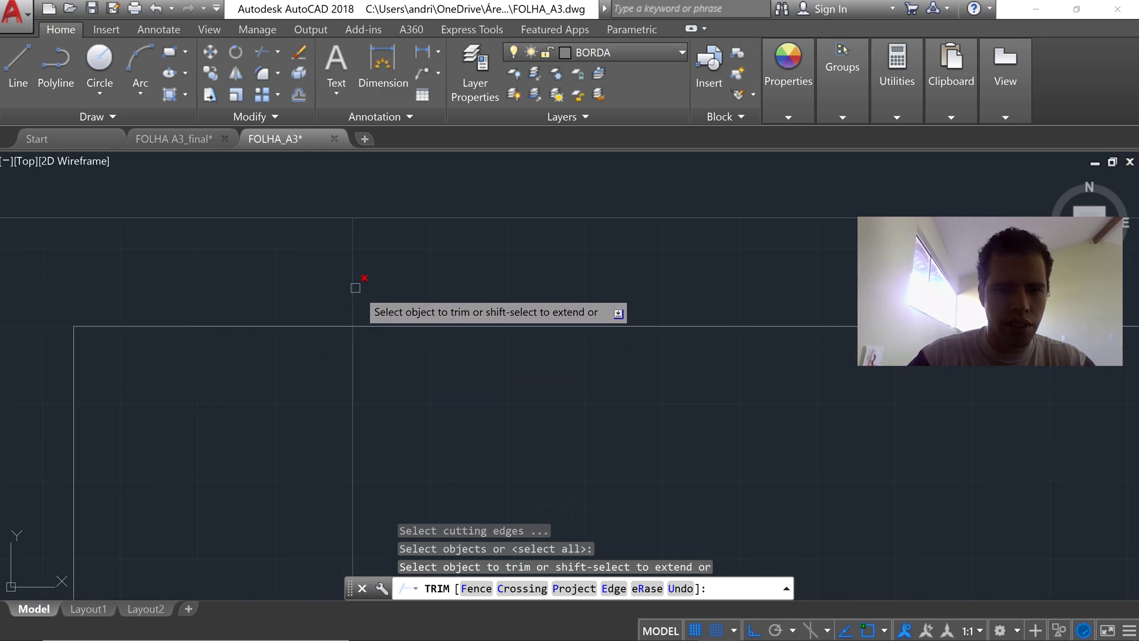
left_click(356, 288)
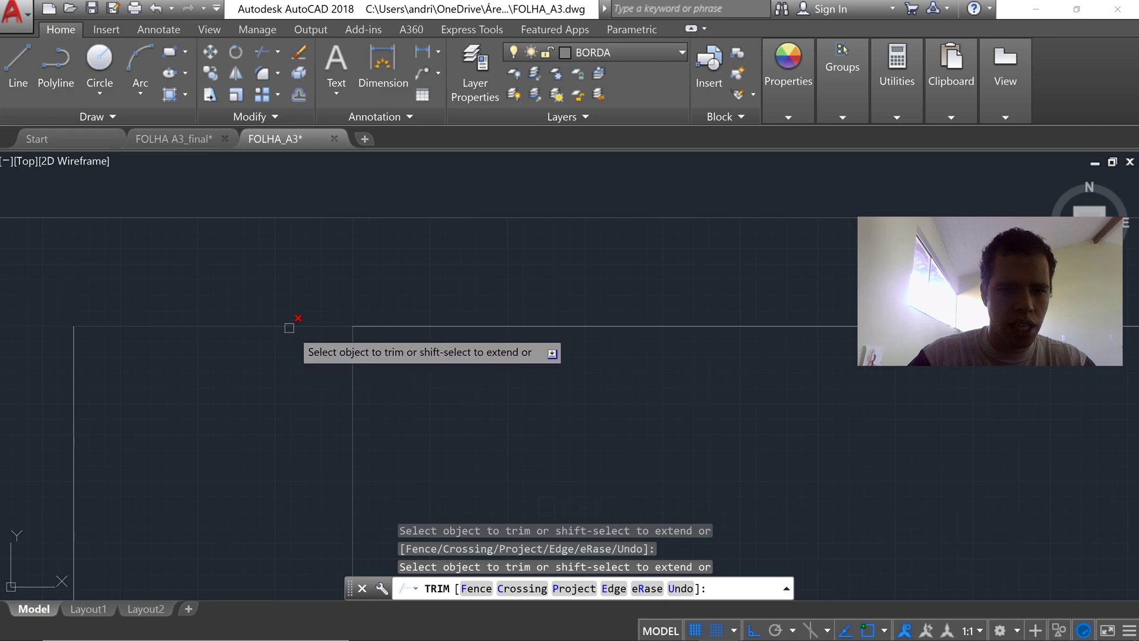
Step: Trim the vertical line's overhang below the margin's lower edge and the leftover margin segments at that corner
scroll(267, 434, "down", 4)
middle_click_drag(297, 484, 302, 264)
scroll(297, 356, "up", 5)
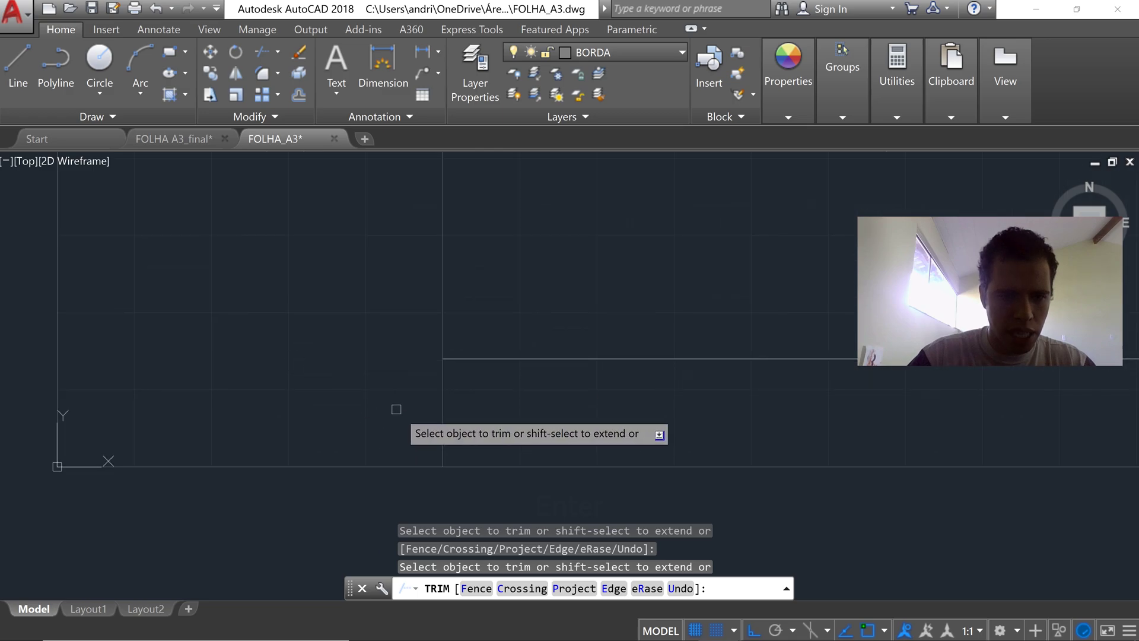
key("Escape")
Step: Move the trimmed vertical line to the MARGEM layer
mouse_move(527, 285)
middle_mouse_down()
mouse_move(490, 407)
mouse_move(497, 454)
middle_mouse_up()
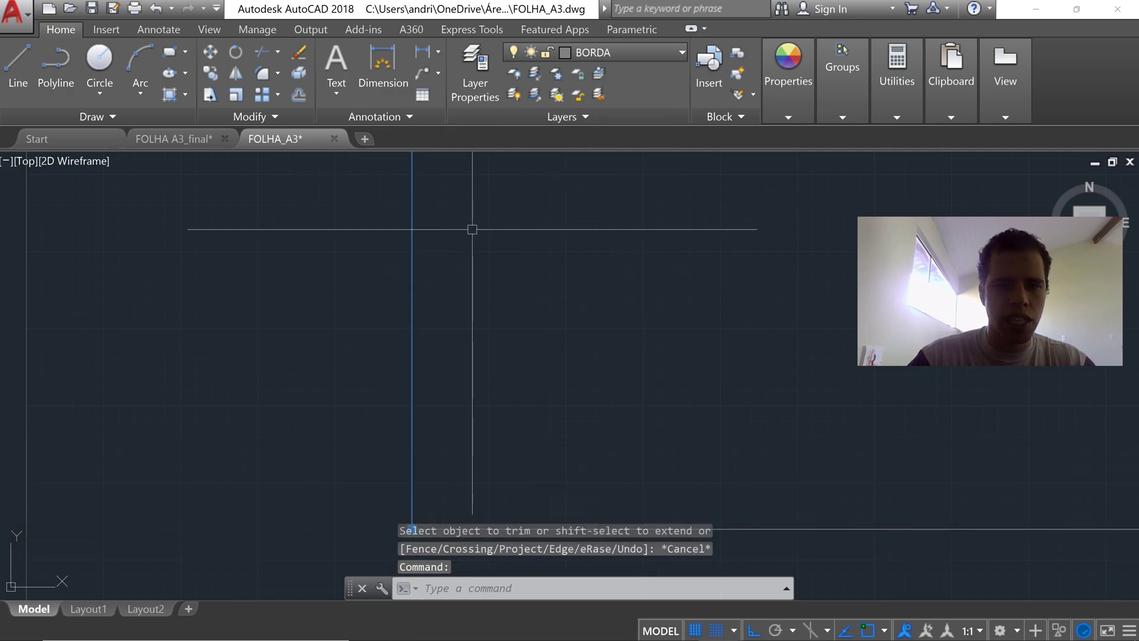
left_click(650, 53)
left_click(605, 116)
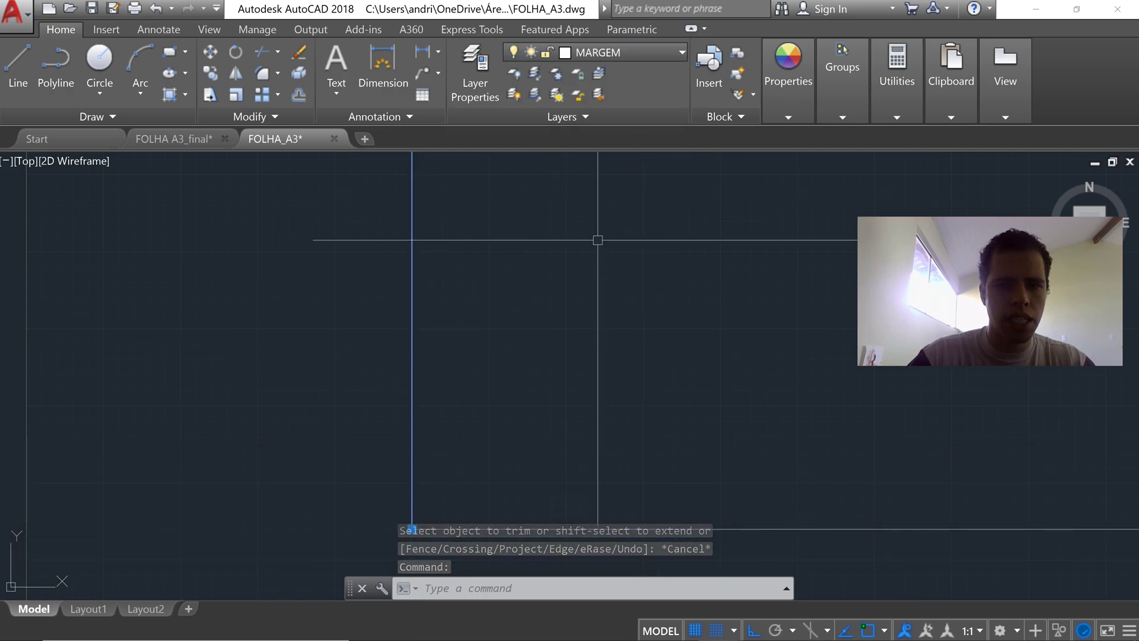
key("Escape")
Step: Check the layers assigned to the outer sheet border and the left margin line
scroll(535, 314, "down", 6)
mouse_move(562, 214)
middle_mouse_down()
mouse_move(464, 295)
mouse_move(330, 440)
mouse_move(346, 354)
mouse_move(308, 404)
mouse_move(286, 386)
middle_mouse_up()
scroll(463, 294, "down", 4)
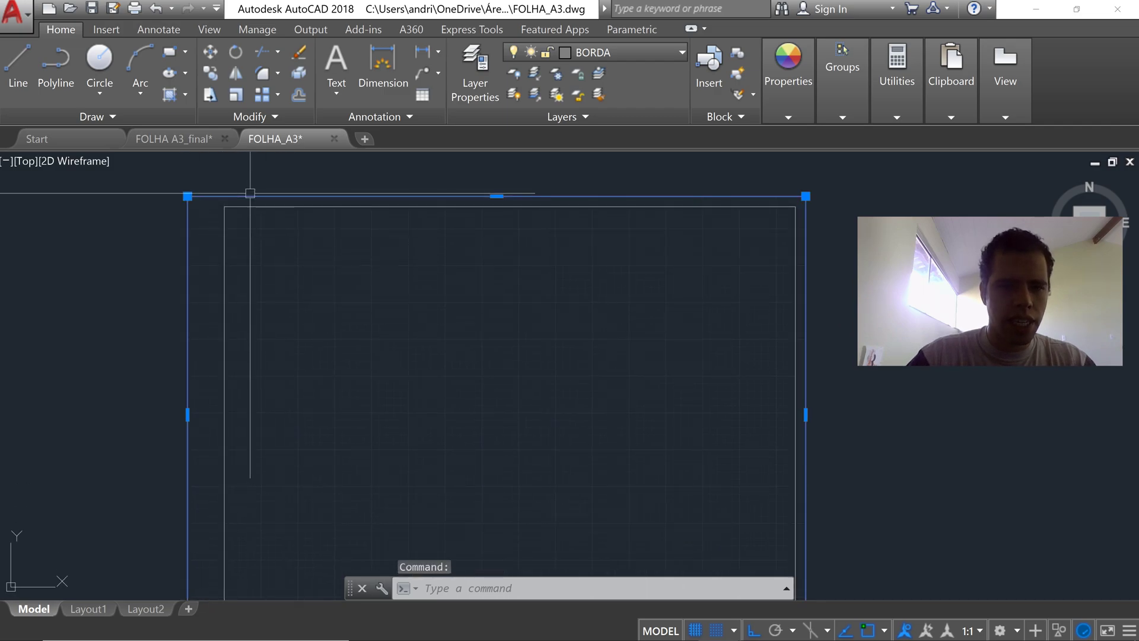
scroll(493, 403, "down", 2)
middle_click_drag(478, 425, 472, 396)
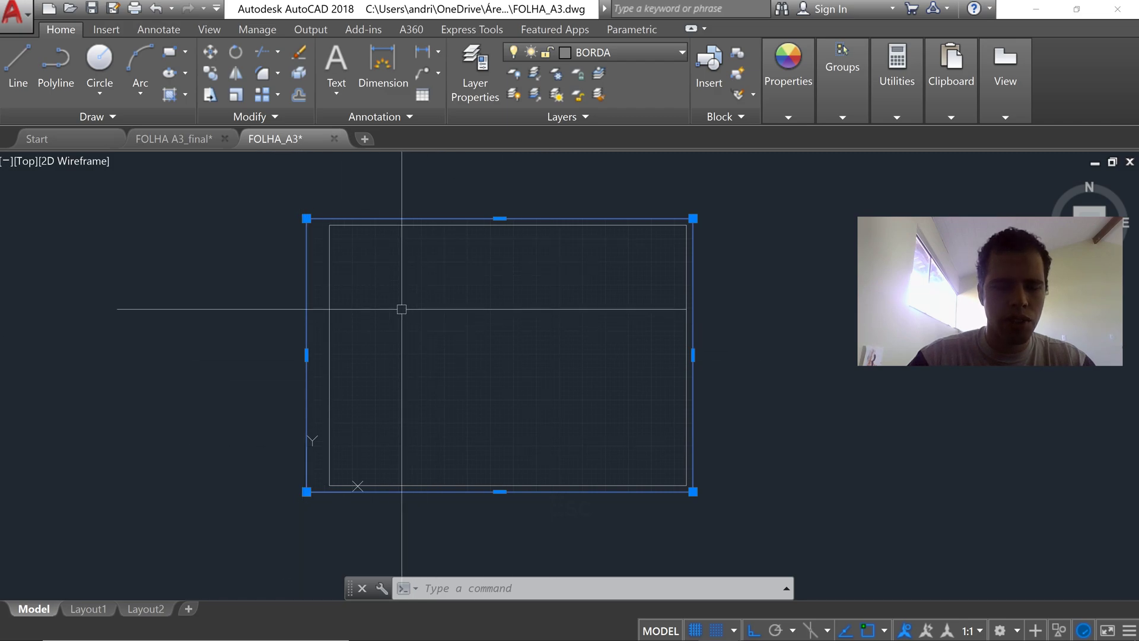
key("Escape")
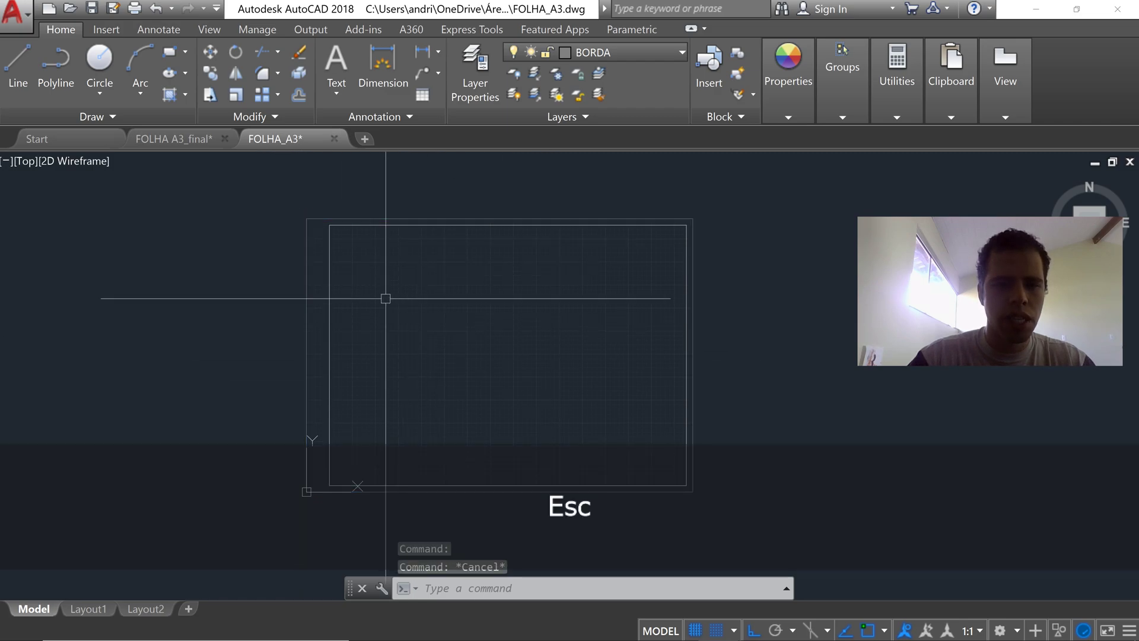
left_click(331, 283)
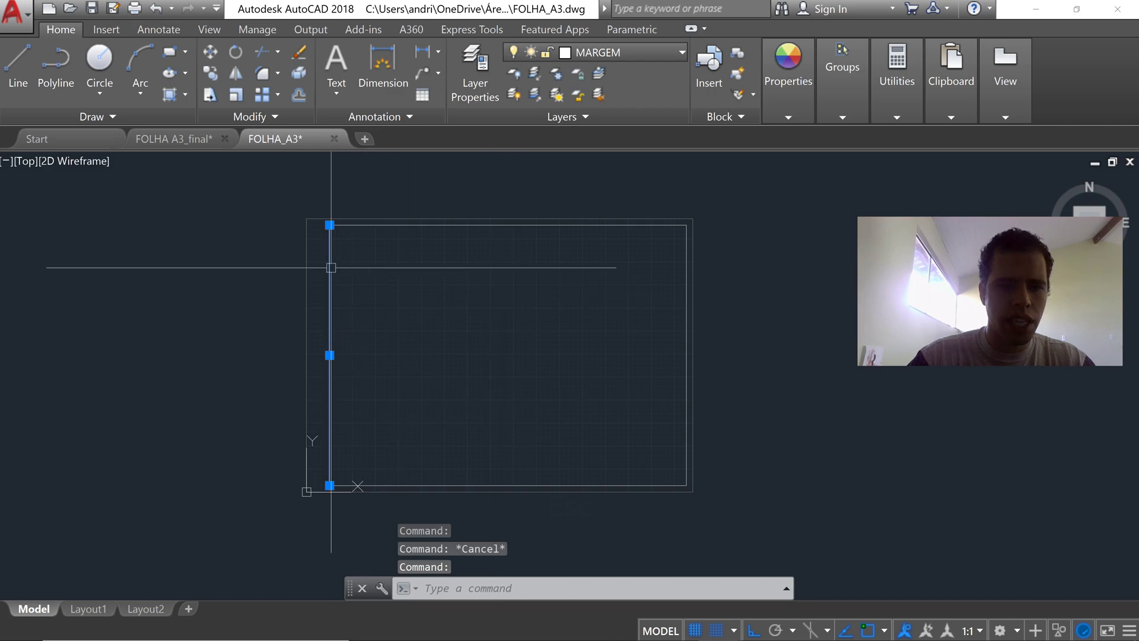
key("Escape")
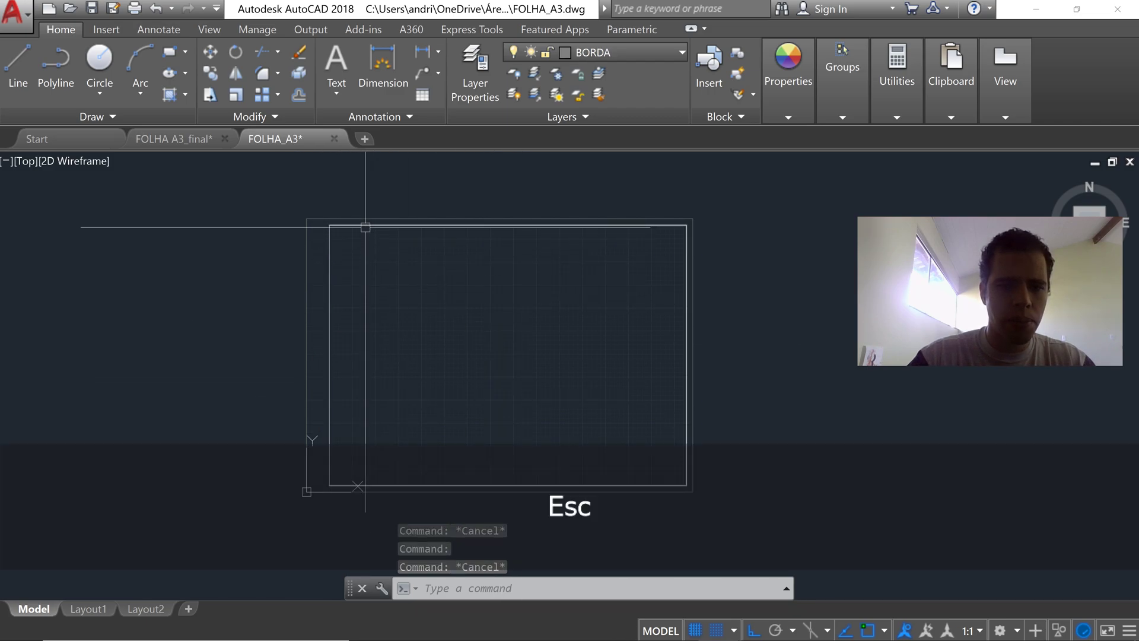
Step: Join the left vertical line and the rest of the margin frame into one polyline and check the result
left_click(365, 226)
key("Escape")
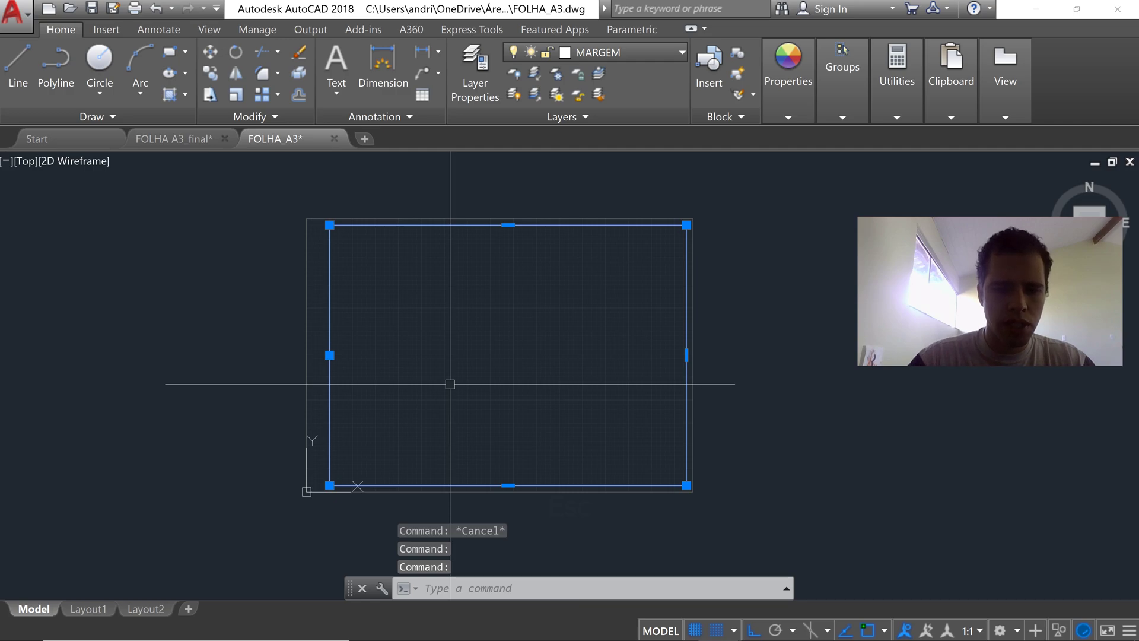
type("J")
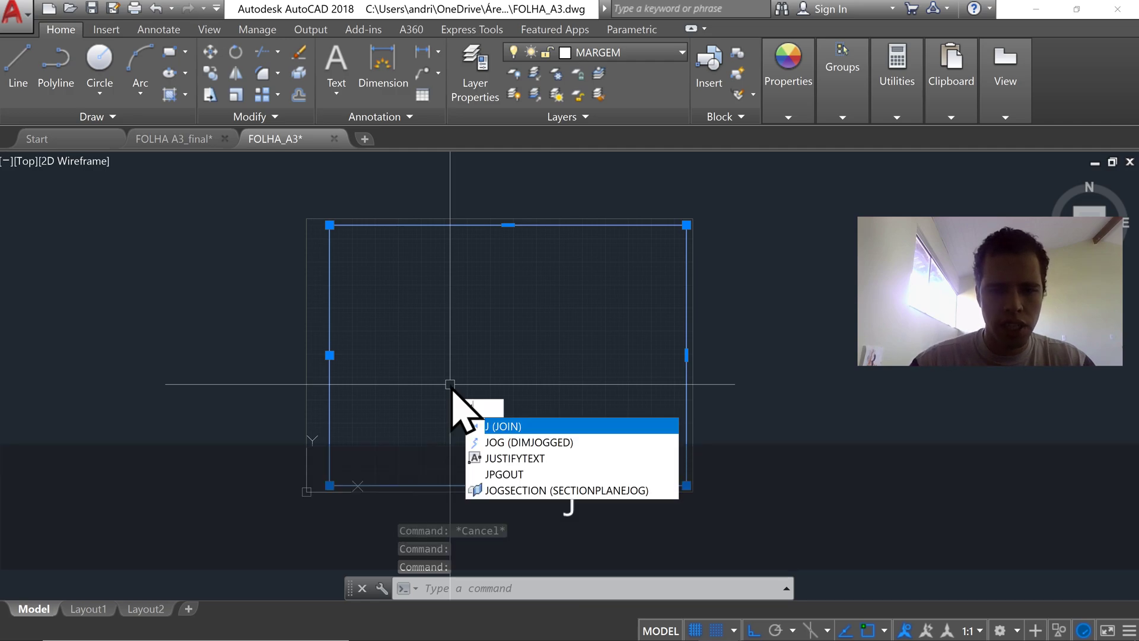
key("Return")
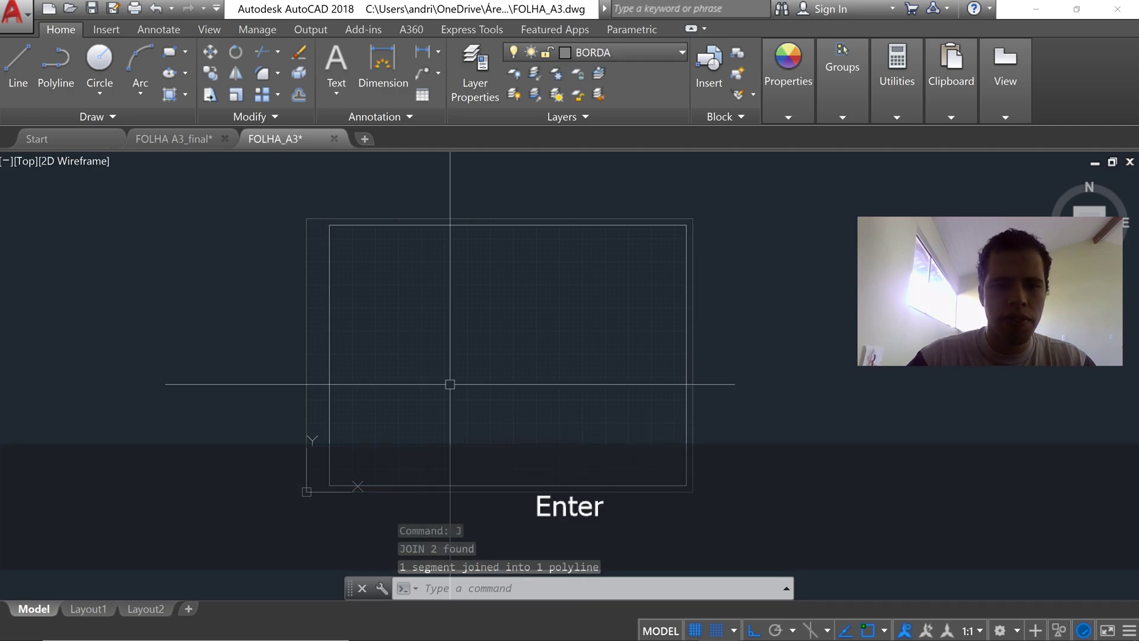
left_click(333, 269)
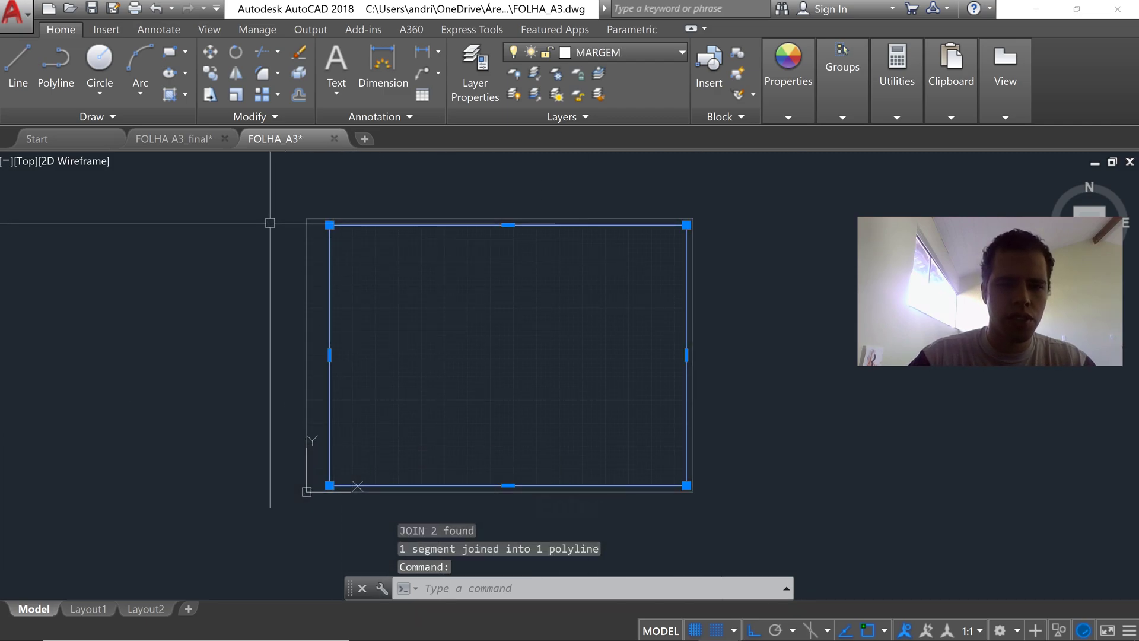
mouse_move(550, 429)
middle_mouse_down()
mouse_move(445, 382)
mouse_move(414, 394)
mouse_move(456, 394)
middle_mouse_up()
key("Escape")
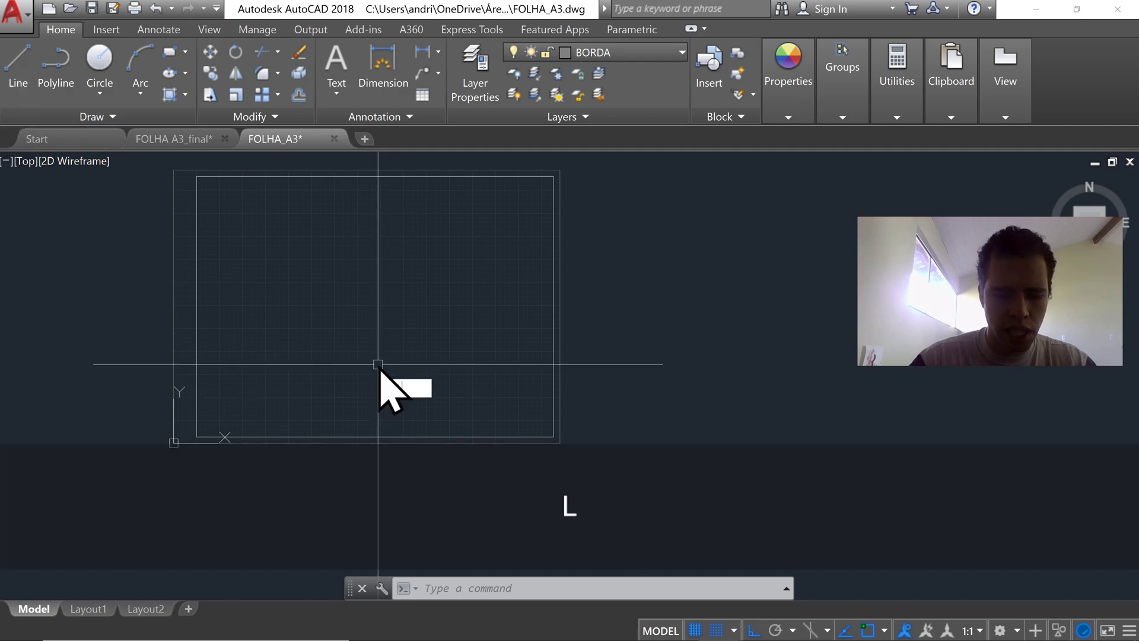
Step: Make MARGEM the current layer and draw a 178 mm horizontal line leftward from 40 mm above the margin's lower-right corner
type("E")
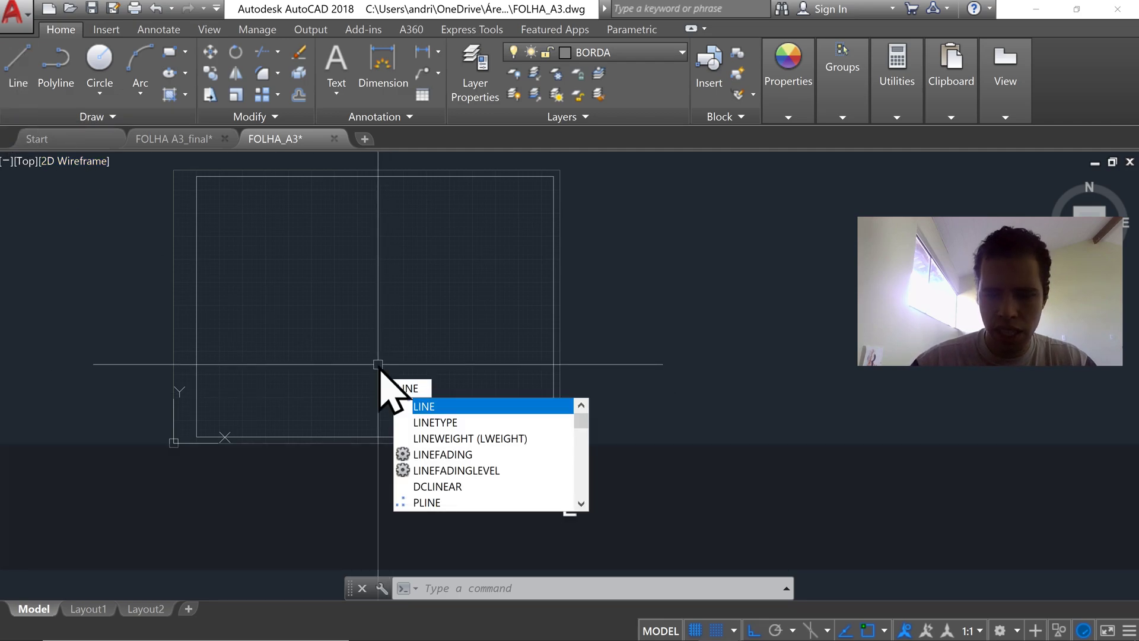
key("Return")
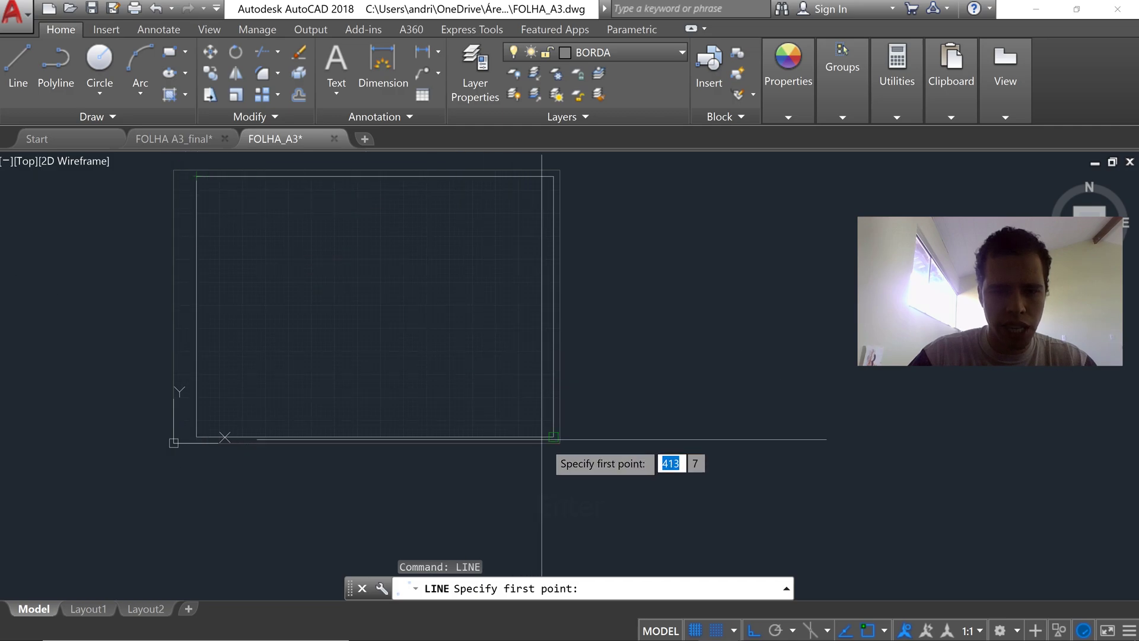
left_click(632, 57)
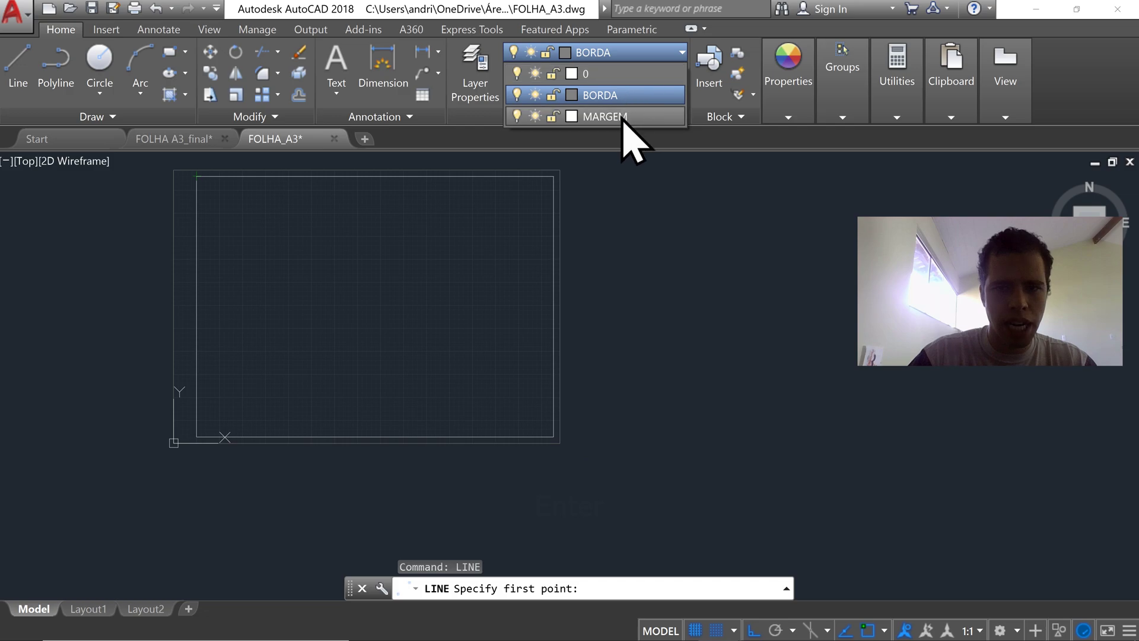
left_click(623, 117)
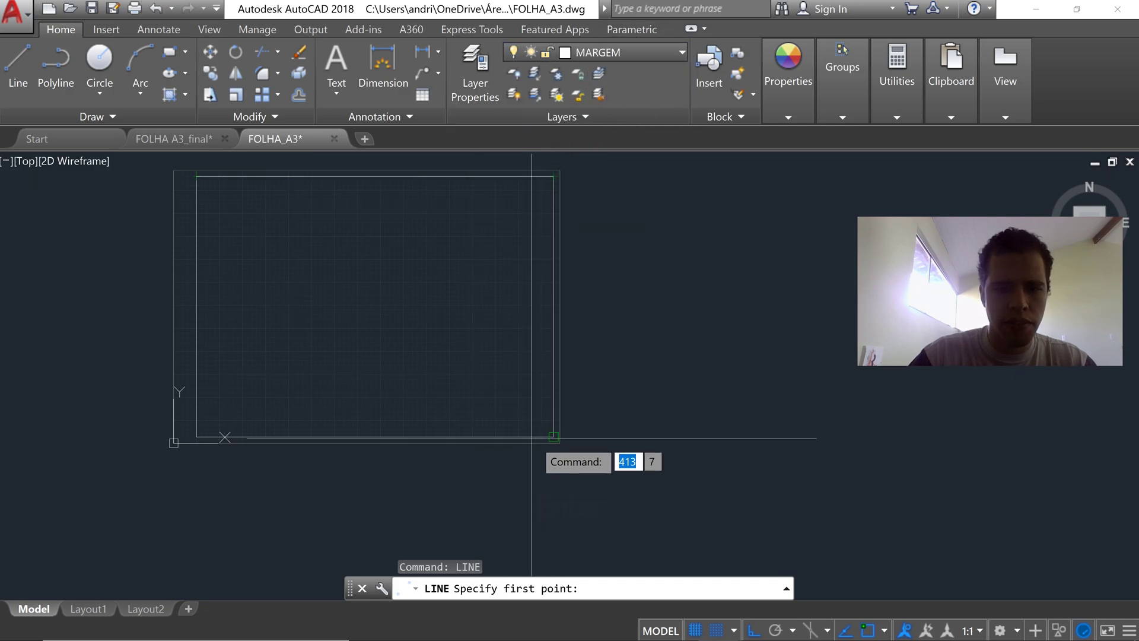
scroll(531, 438, "up", 2)
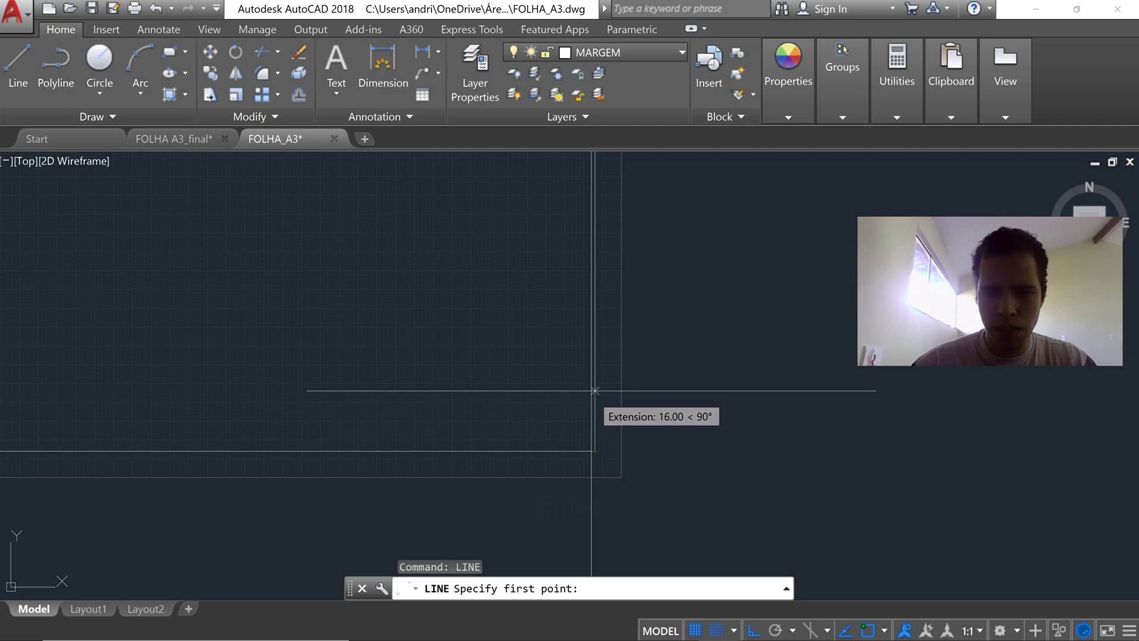
type("40")
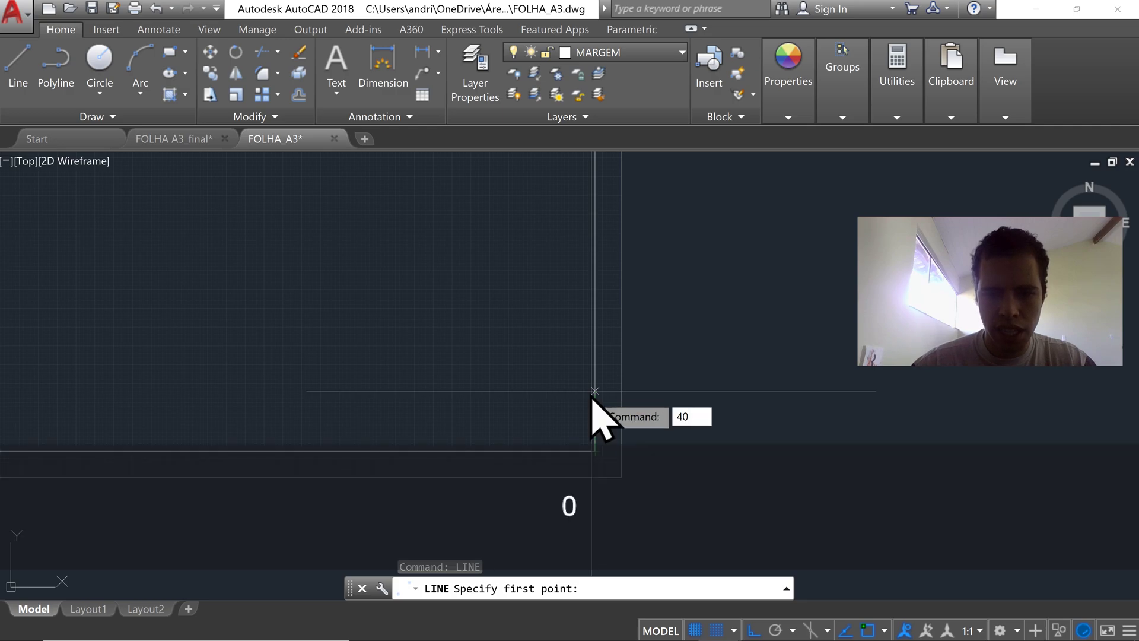
key("Return")
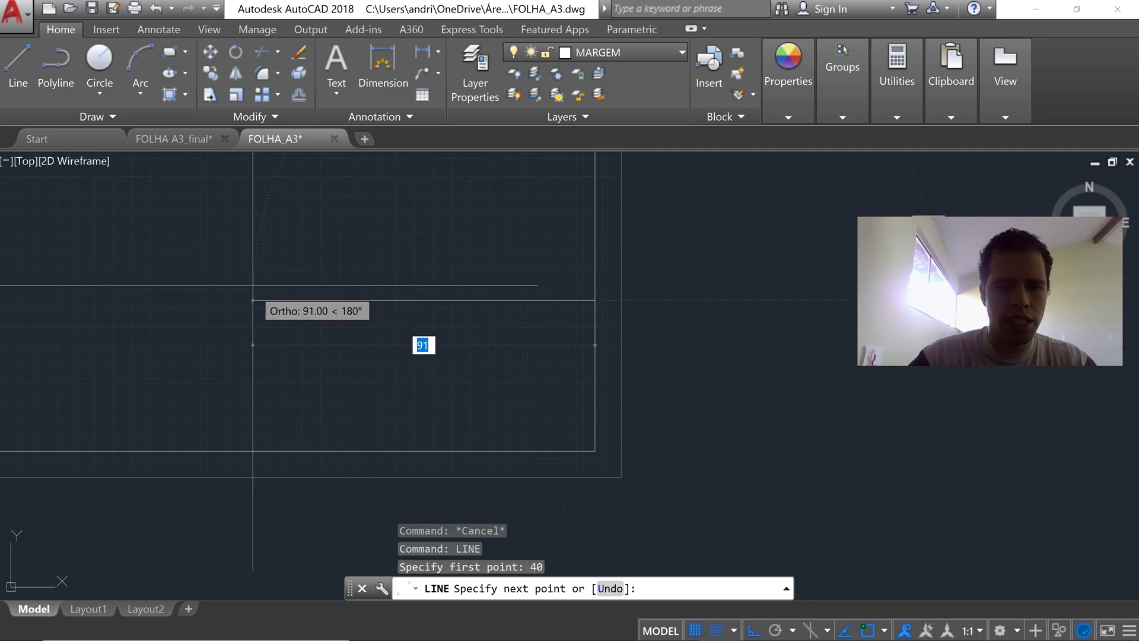
type("1")
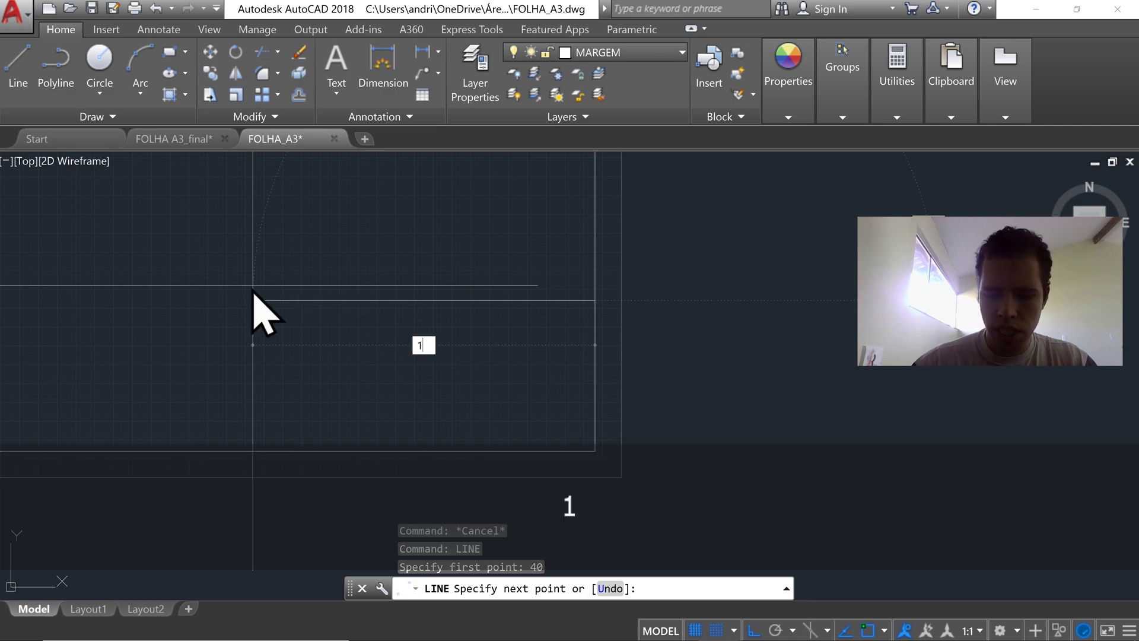
type("78")
key("Return")
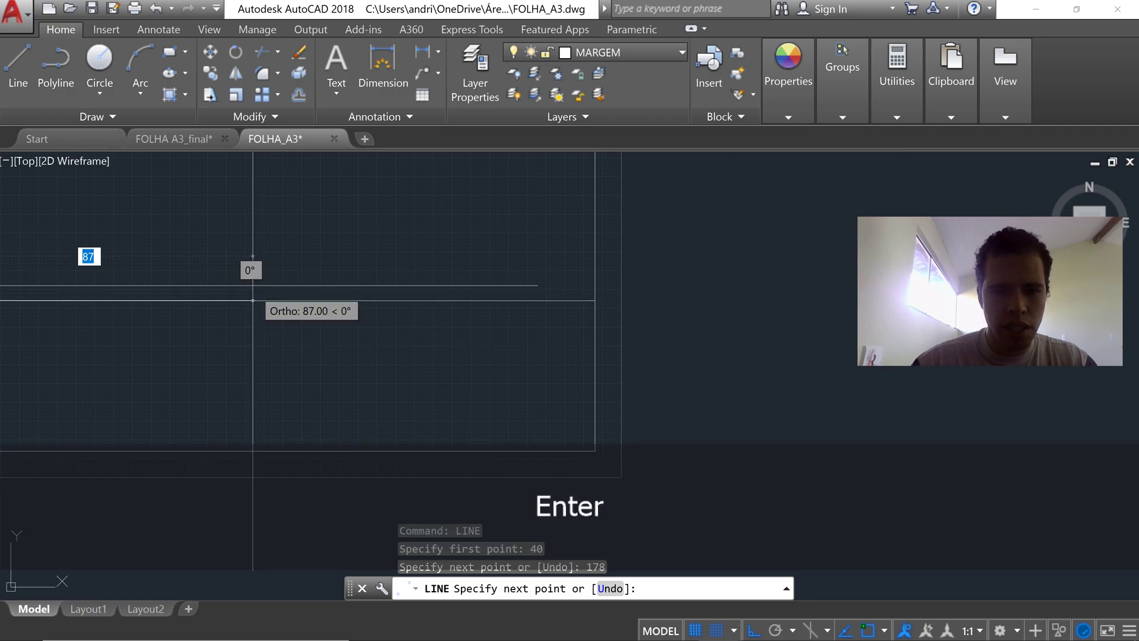
Step: Continue the title block outline with a 40 mm vertical line down from the horizontal line's left end
scroll(214, 277, "up", 2)
scroll(195, 279, "down", 3)
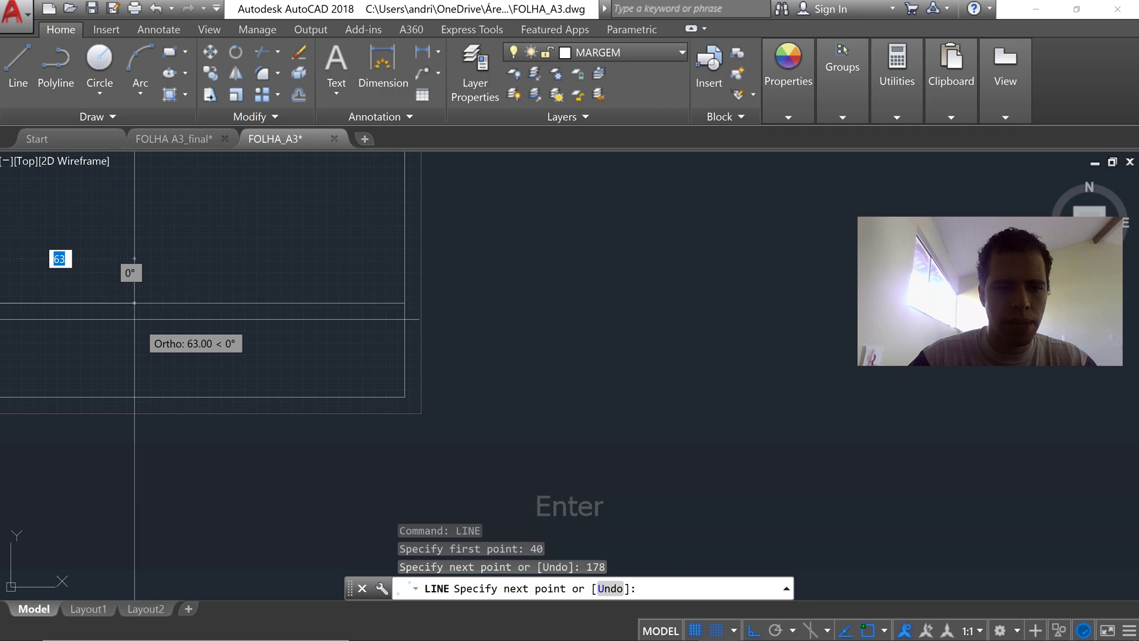
mouse_move(119, 331)
middle_mouse_down()
mouse_move(466, 338)
mouse_move(449, 336)
middle_mouse_up()
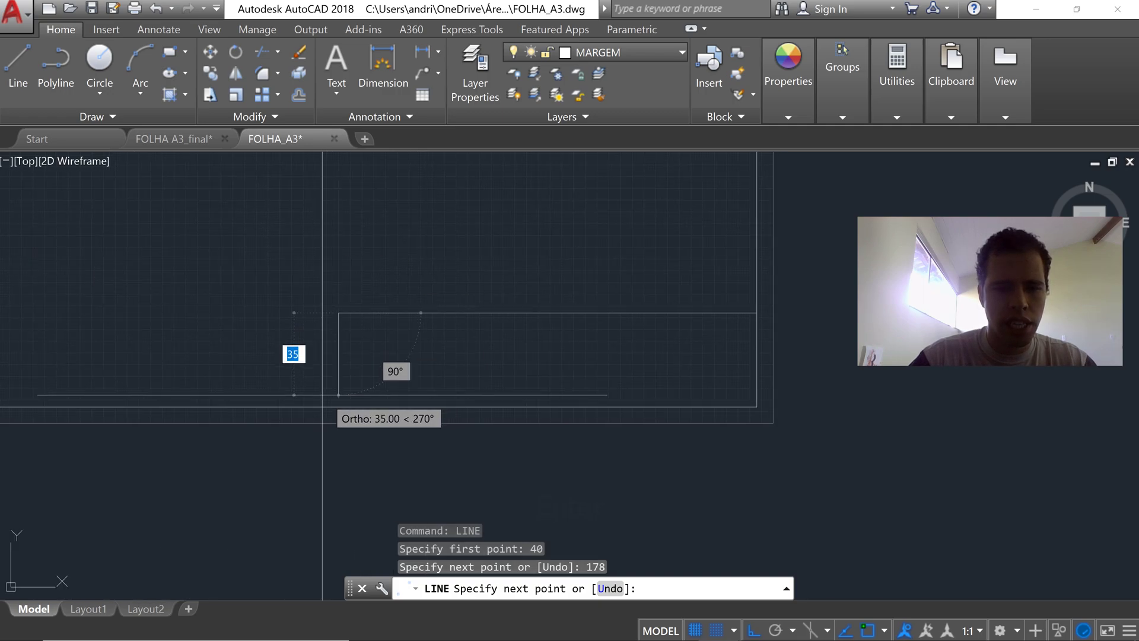
type("40")
key("Return")
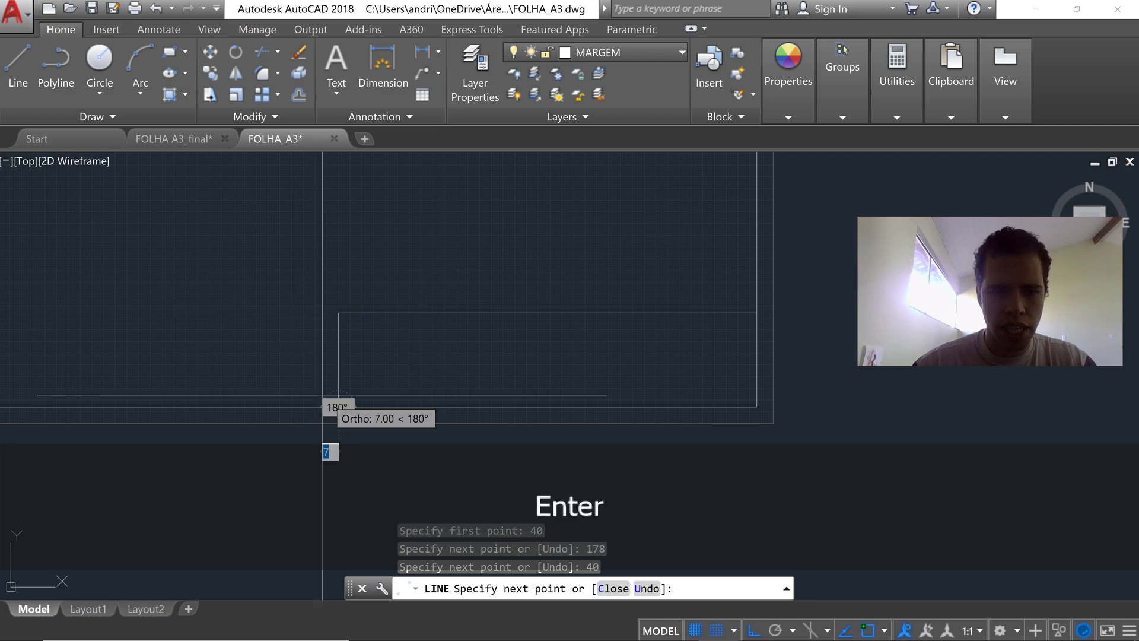
key("Escape")
Step: Offset the title block's top line downward three times in succession at 10 mm spacing to form its rows
middle_click_drag(656, 405, 595, 428)
middle_click_drag(452, 368, 394, 359)
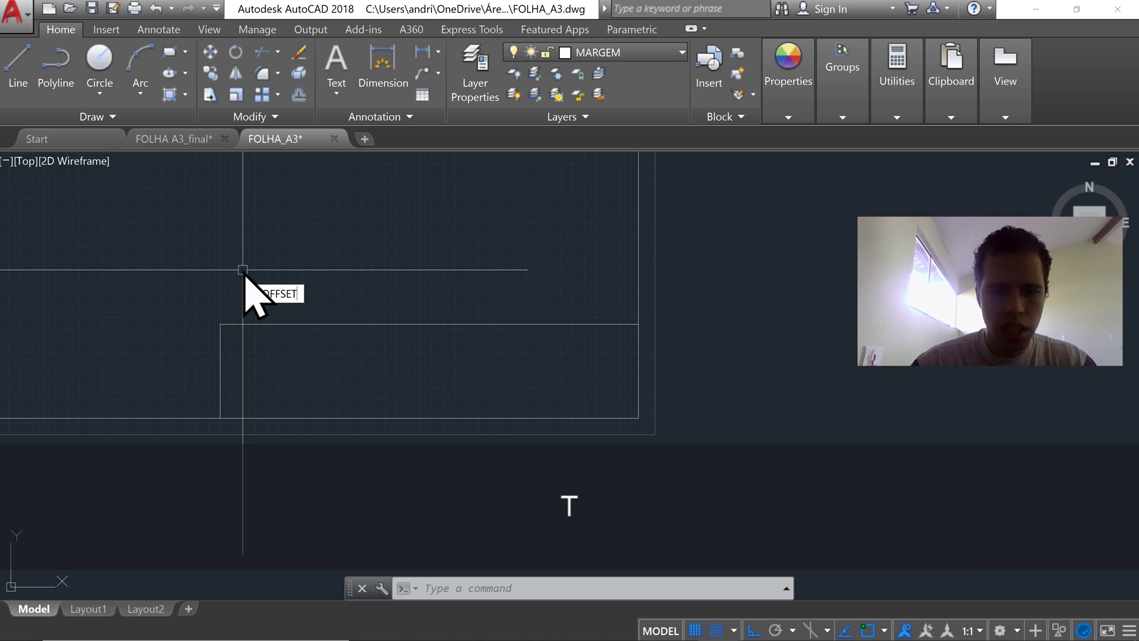
key("Return")
type("10")
key("Return")
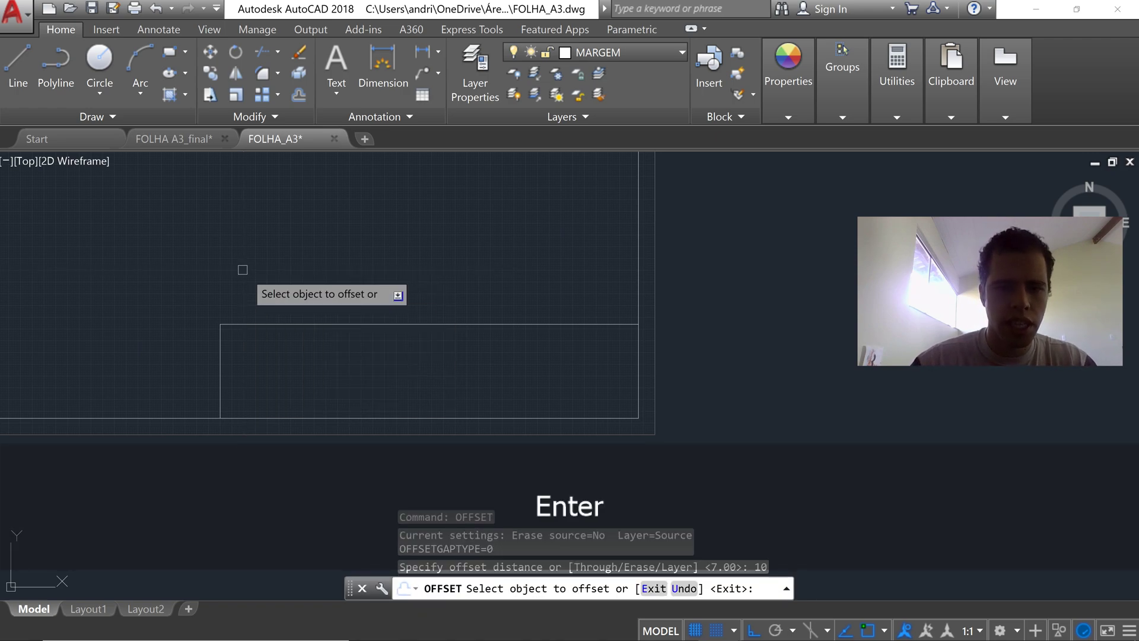
left_click(279, 327)
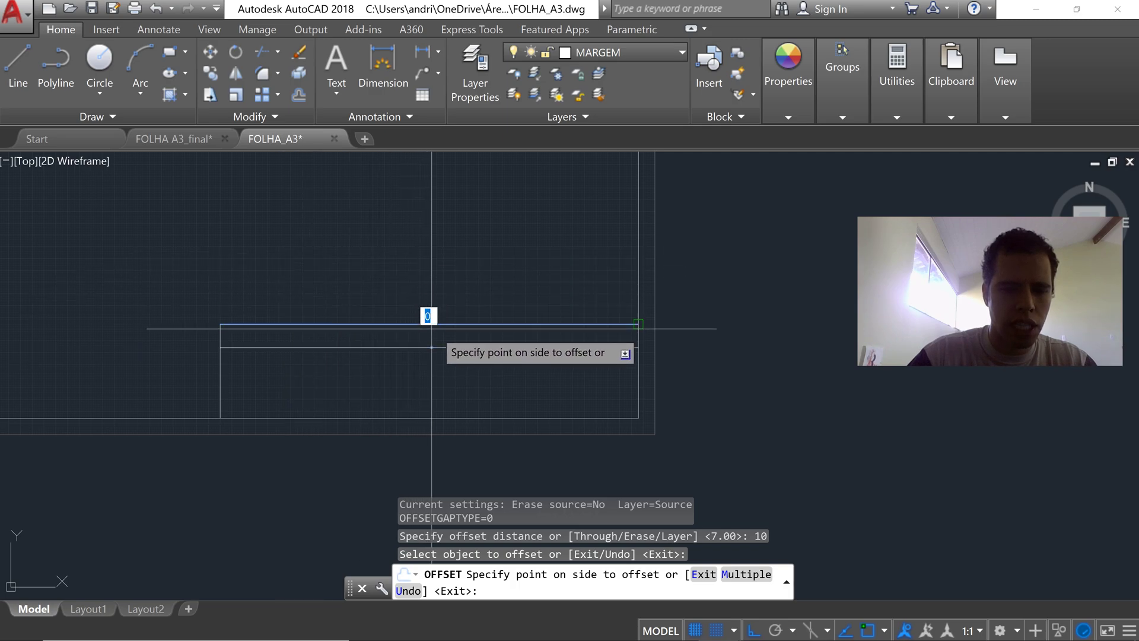
left_click(428, 380)
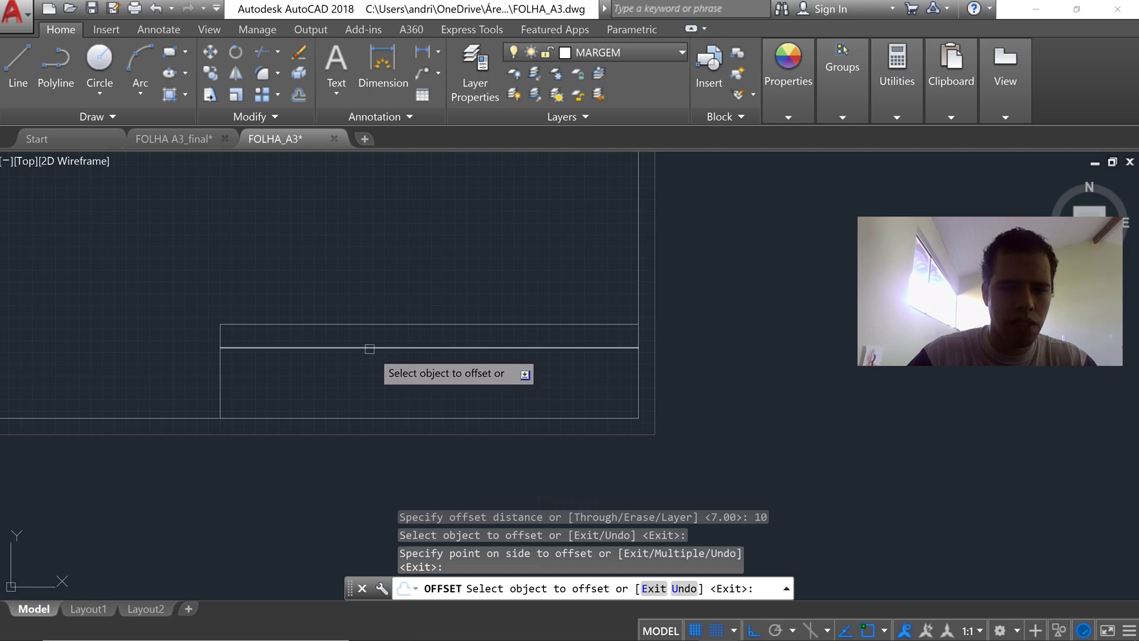
left_click(369, 348)
left_click(368, 375)
left_click(372, 371)
left_click(372, 383)
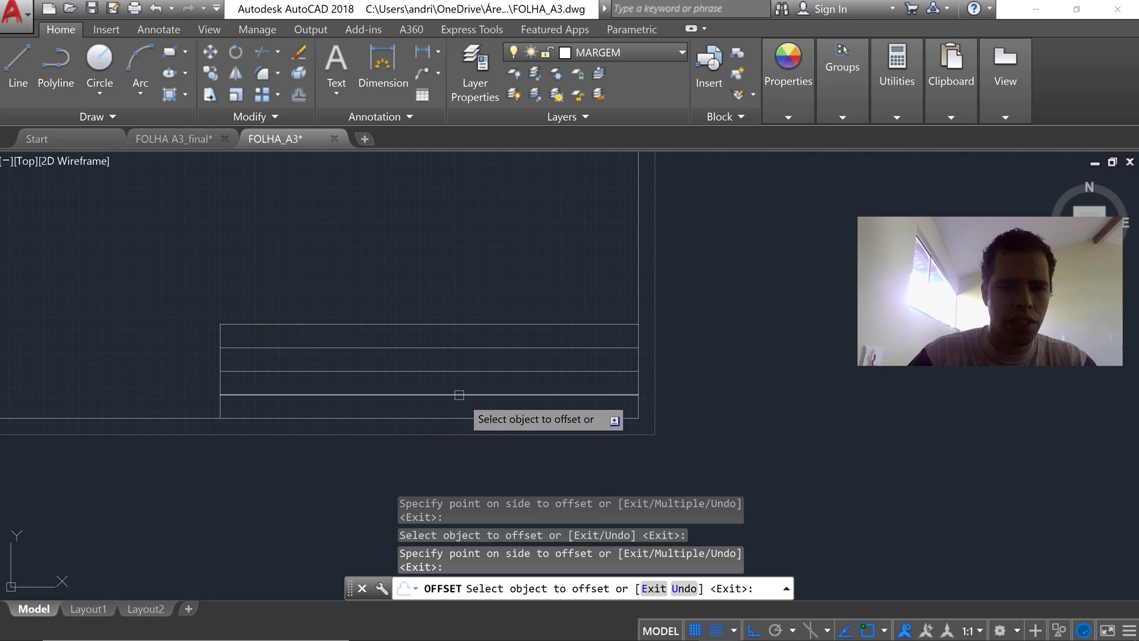
Step: Offset the title block's left vertical line 78 mm to the right to form the first column divider
key("Escape")
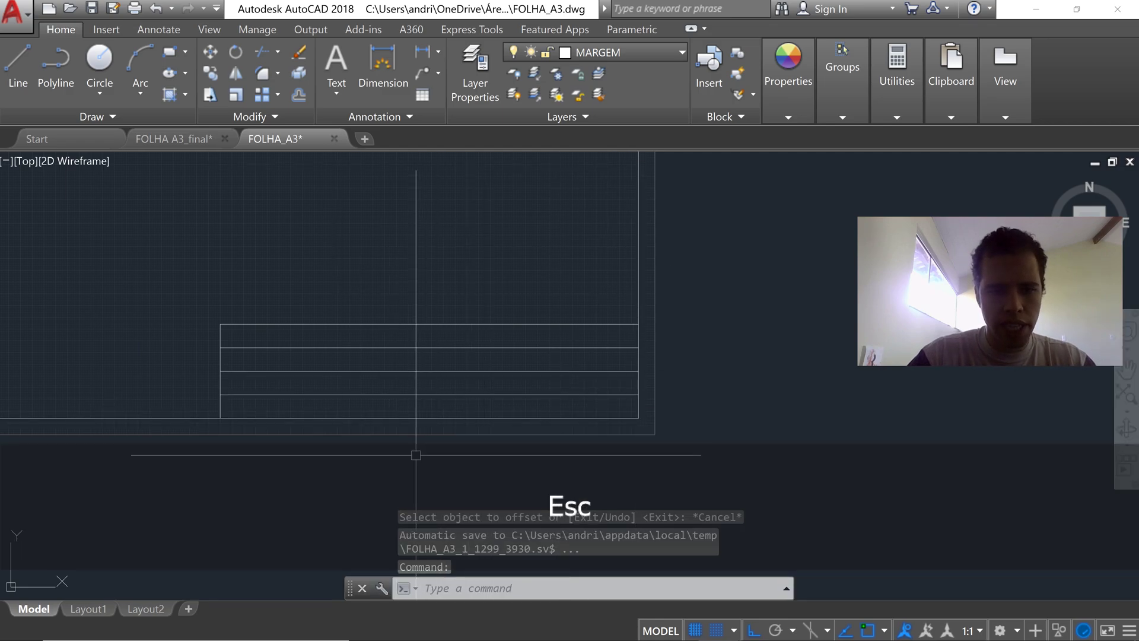
scroll(402, 394, "up", 4)
middle_click_drag(401, 394, 398, 403)
scroll(605, 387, "down", 2)
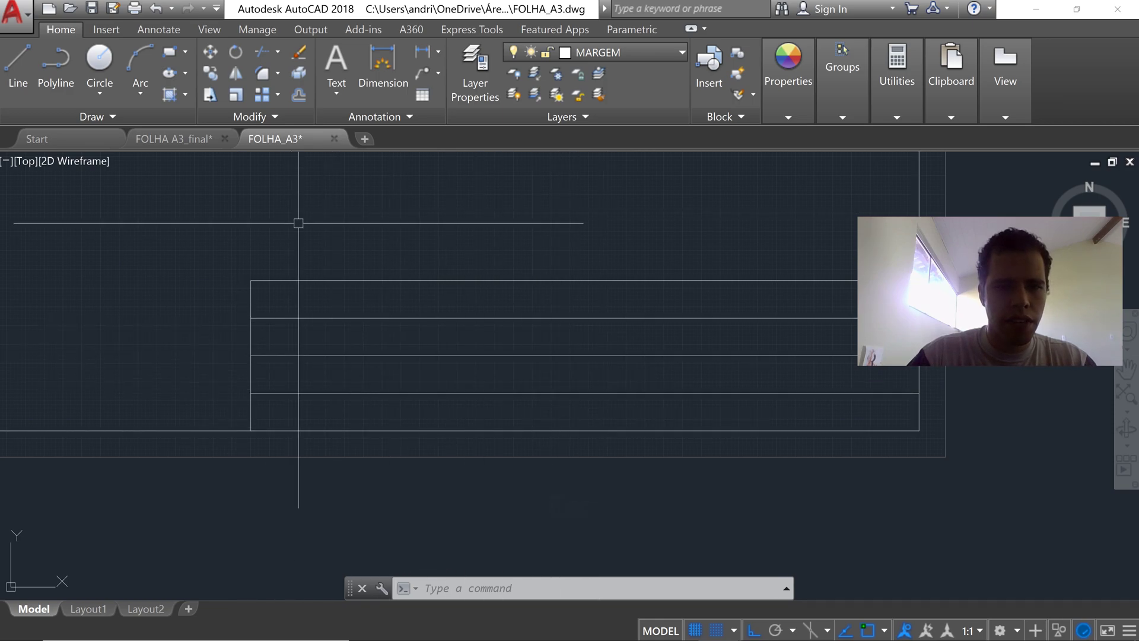
middle_click_drag(407, 387, 365, 404)
key("Escape")
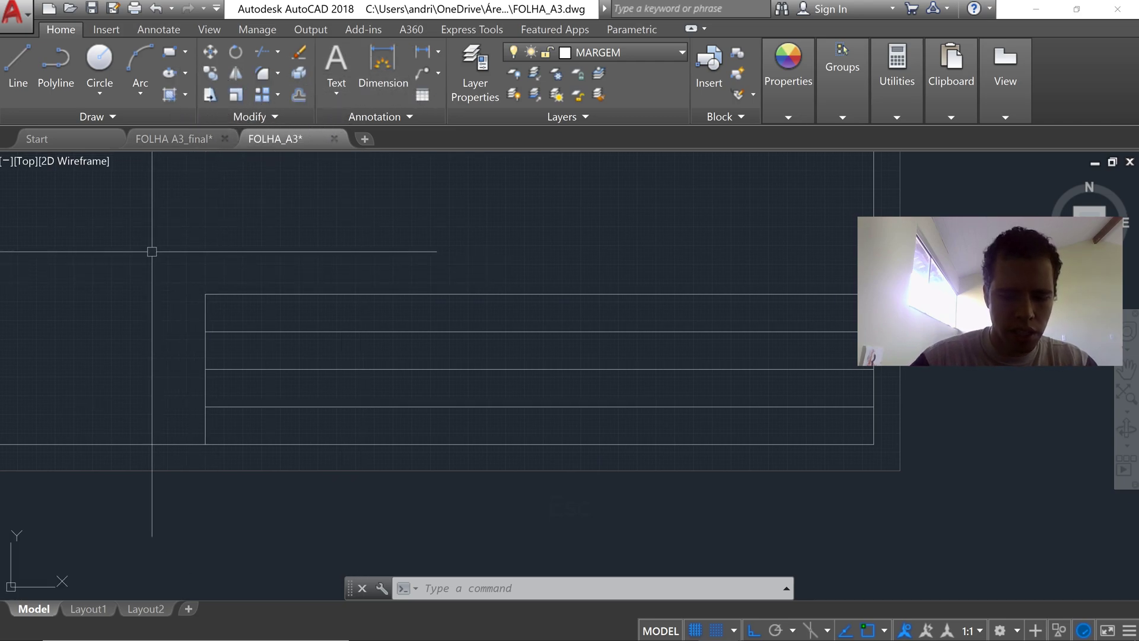
type("OFFSET")
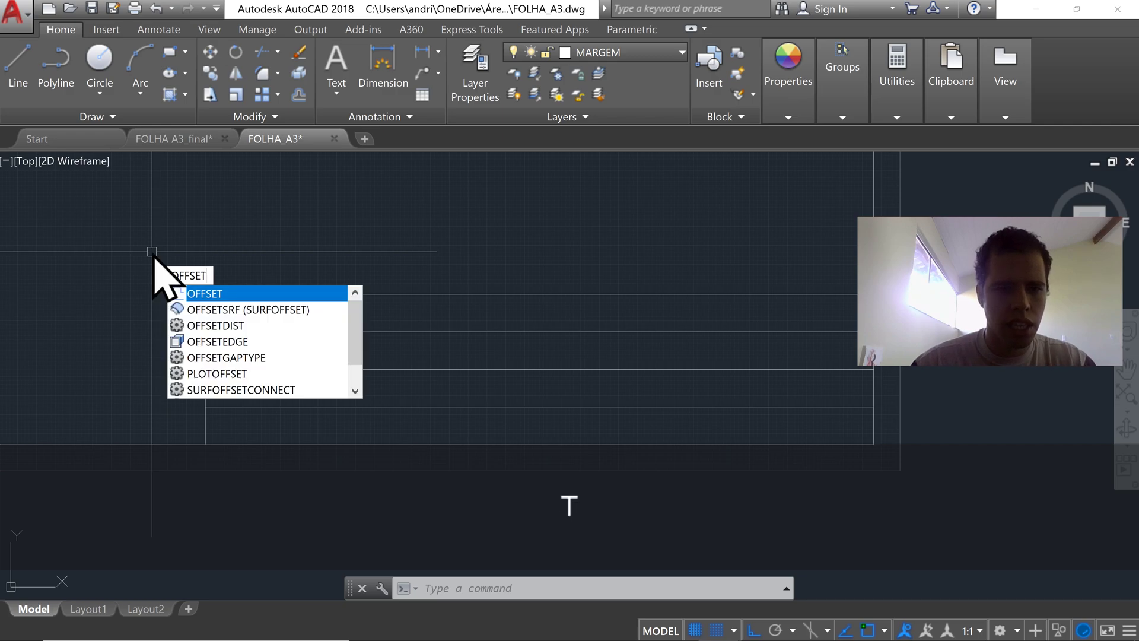
key("Return")
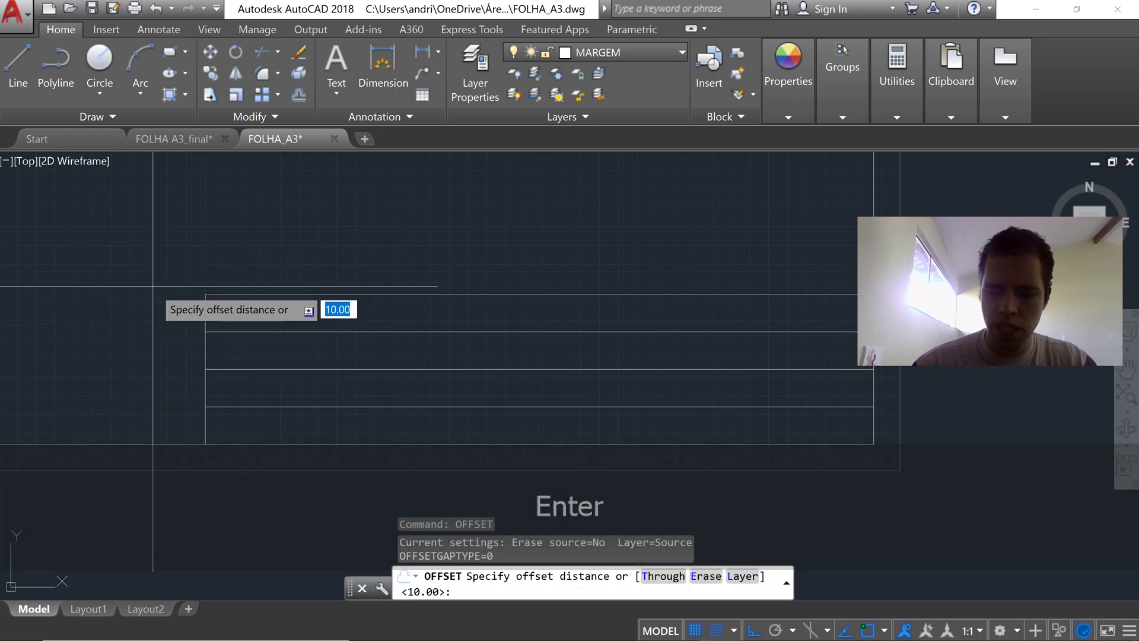
type("78")
key("Return")
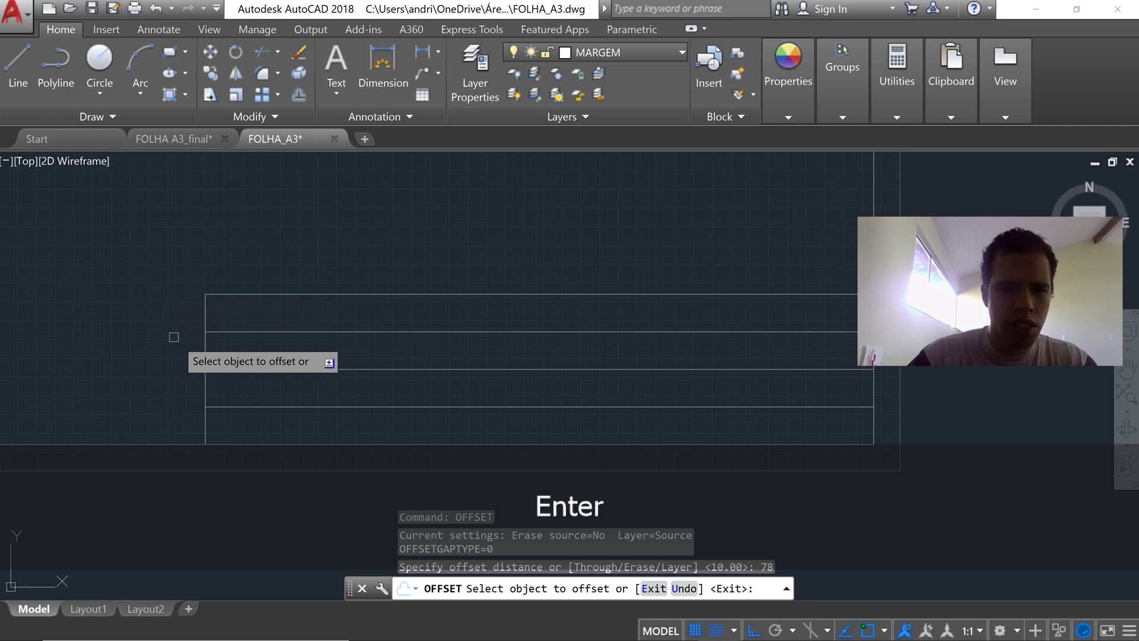
left_click(205, 355)
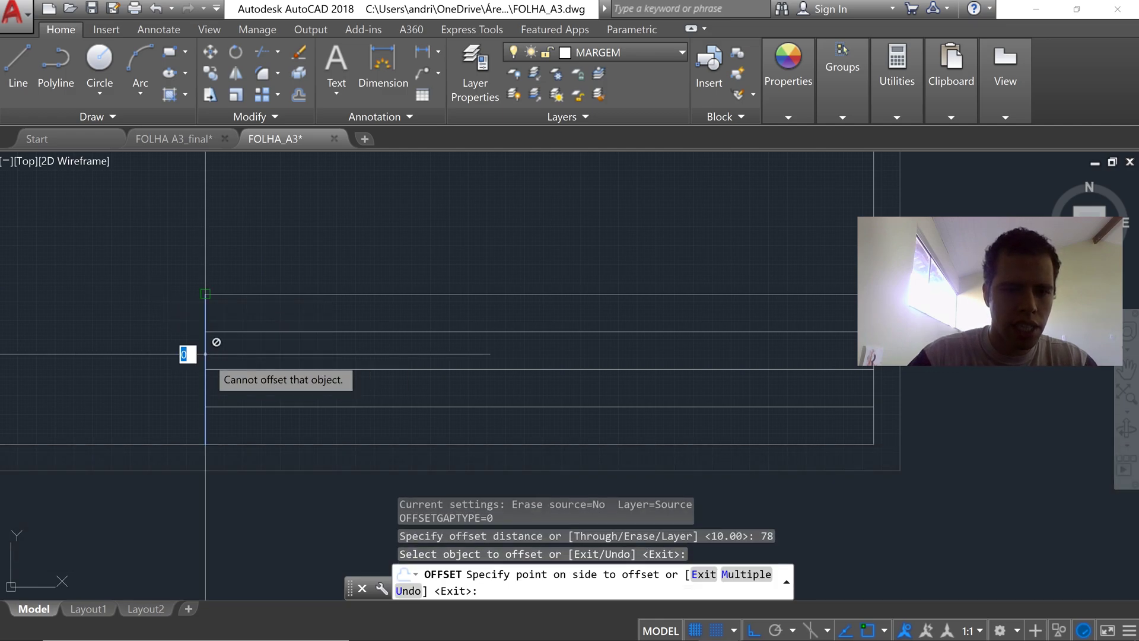
left_click(517, 350)
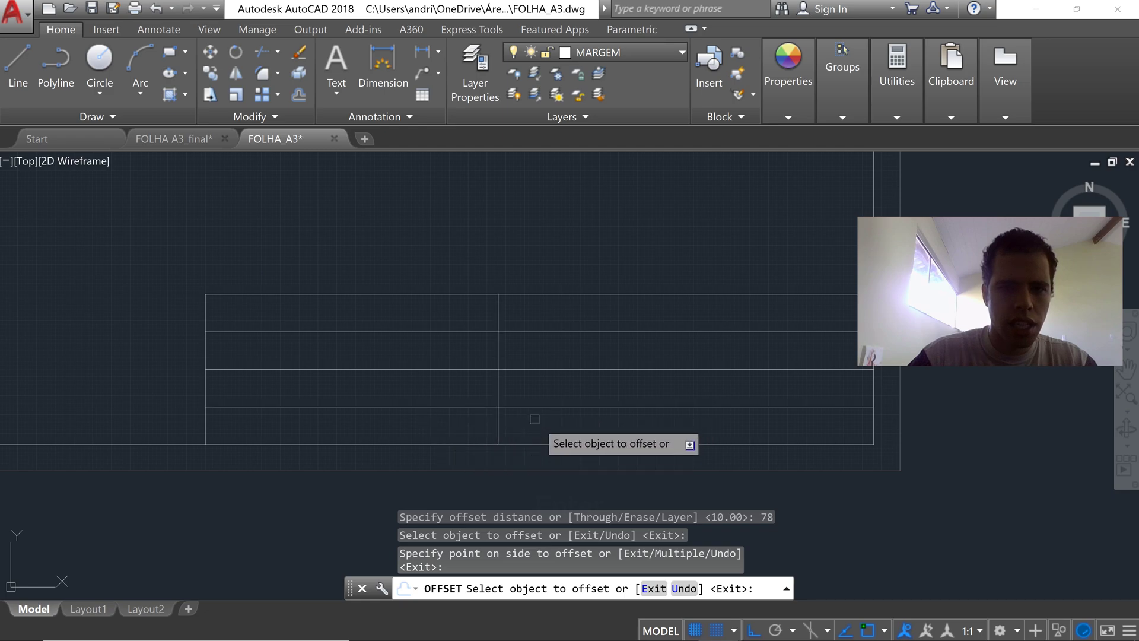
Step: Offset the first column divider 50 mm to the right to form a second divider
left_click(497, 391)
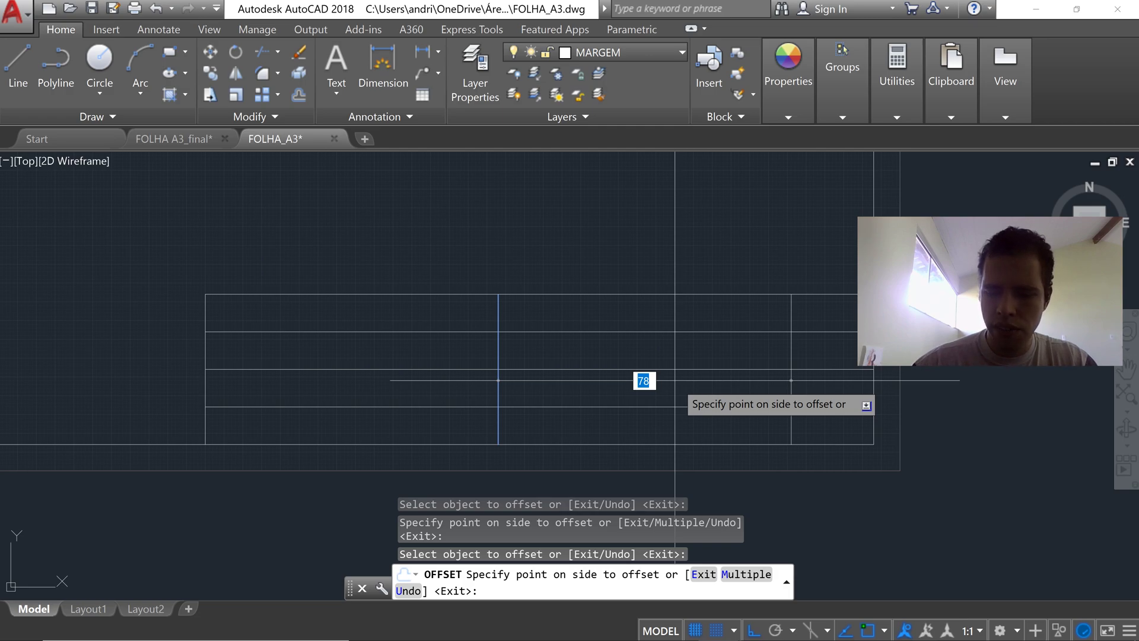
type("50")
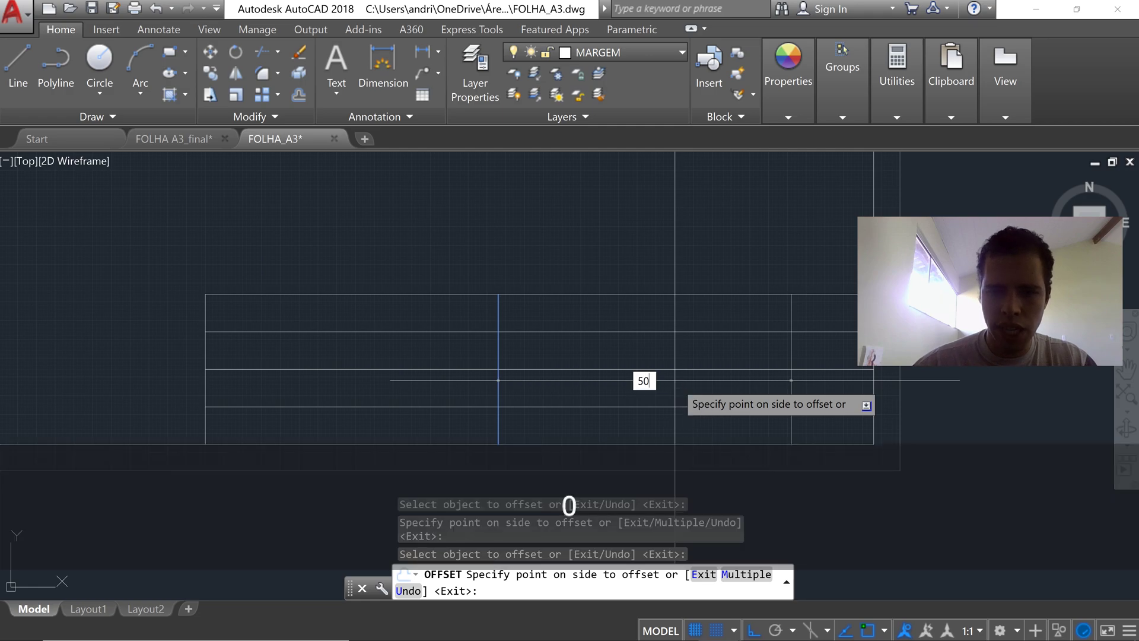
key("Return")
middle_click_drag(744, 371, 689, 374)
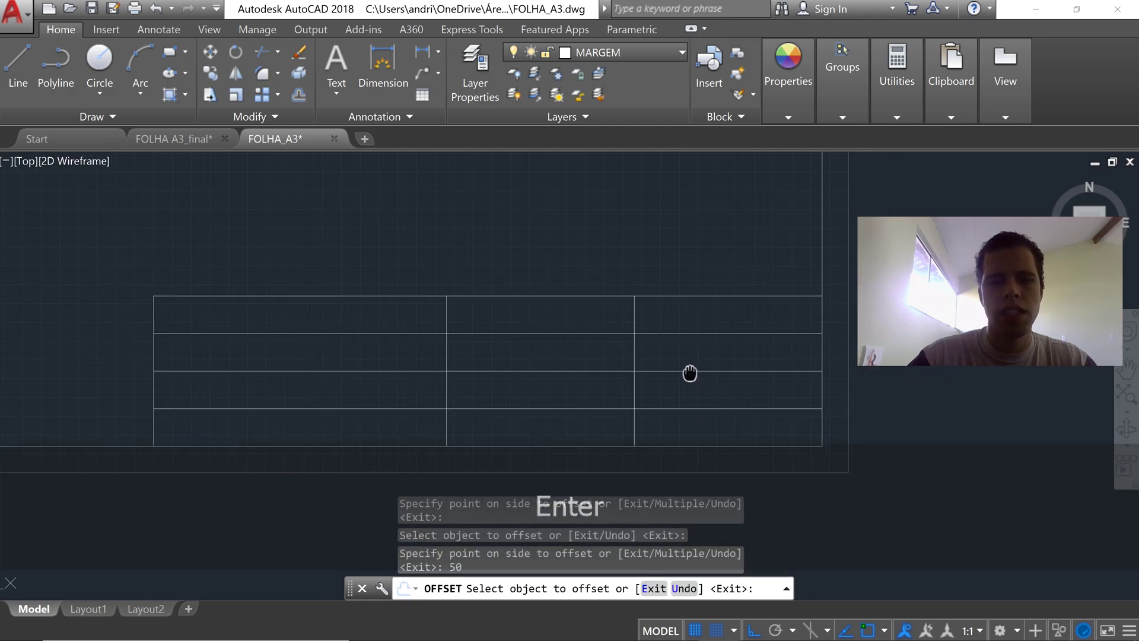
key("Escape")
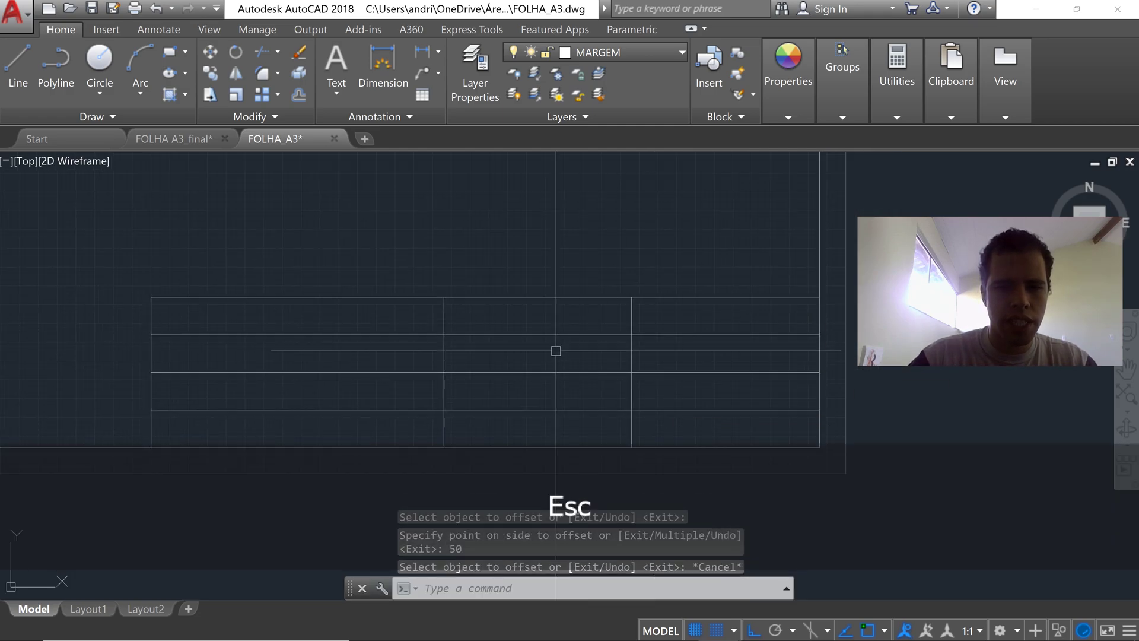
Step: In FOLHA A3_final, turn off the LINHAS AUXILIARES layer and examine the title block's column dividers and their spacing
left_click(173, 140)
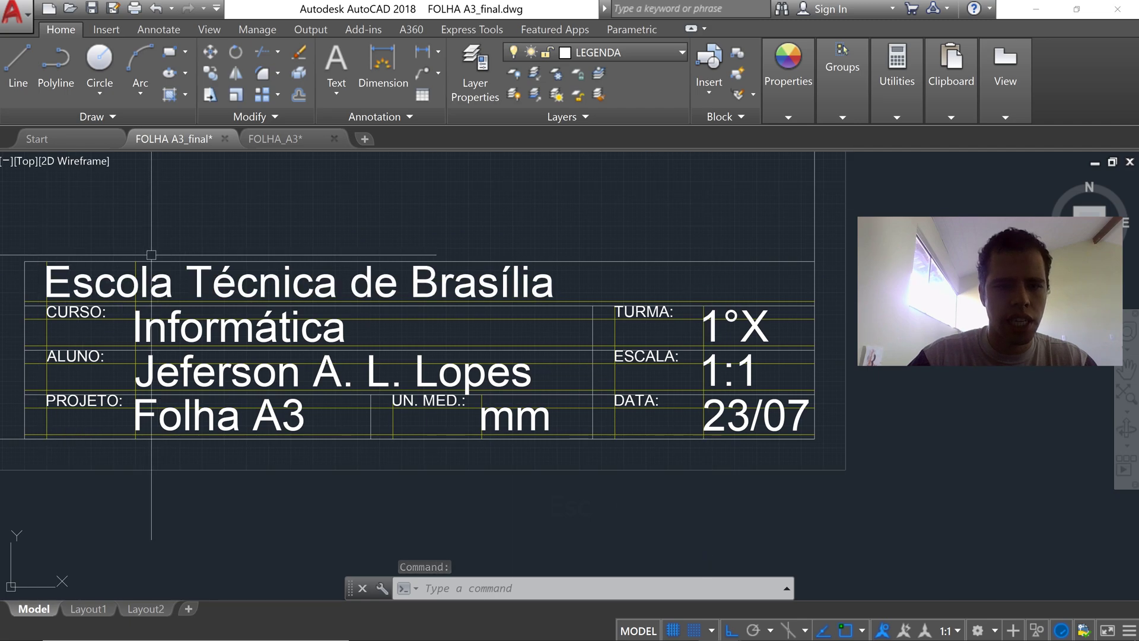
left_click(642, 57)
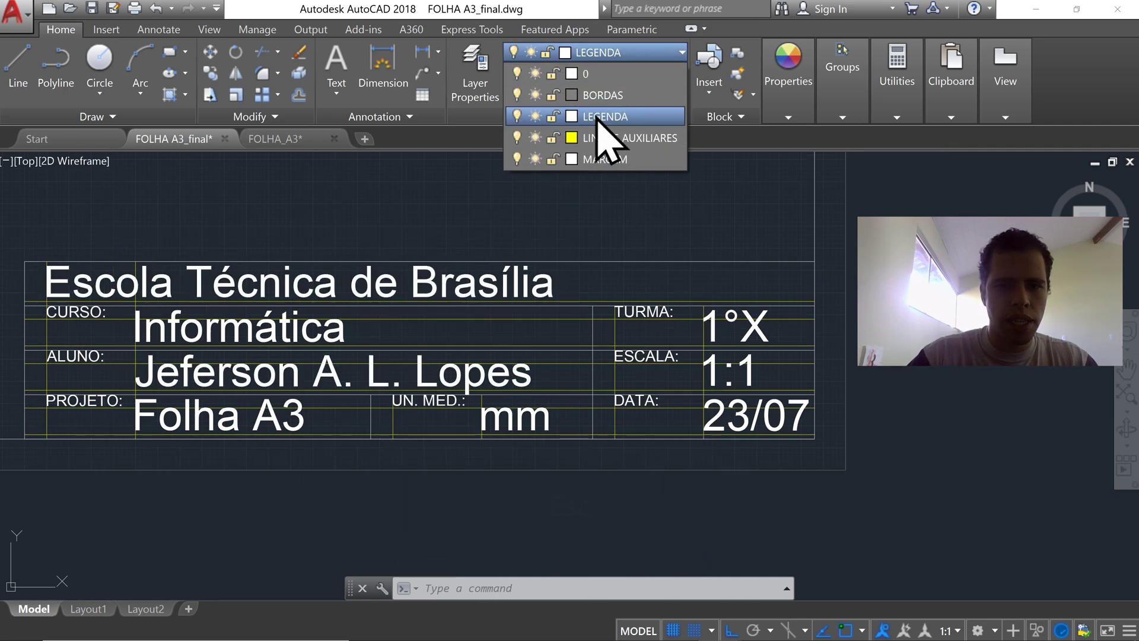
left_click(517, 138)
left_click(483, 205)
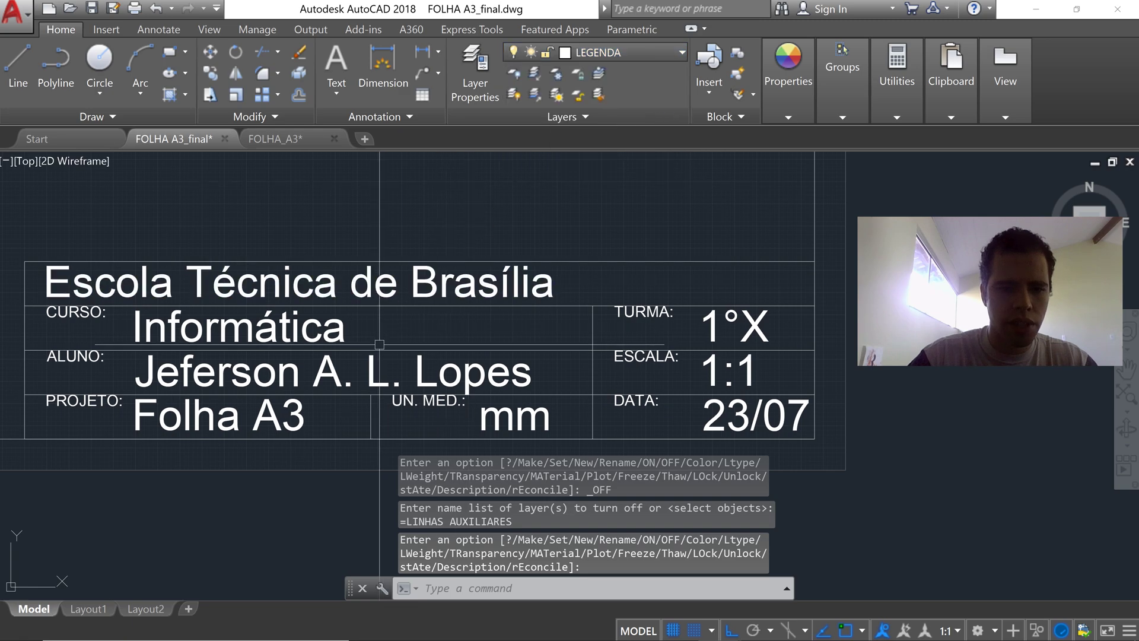
key("Return")
left_click(372, 412)
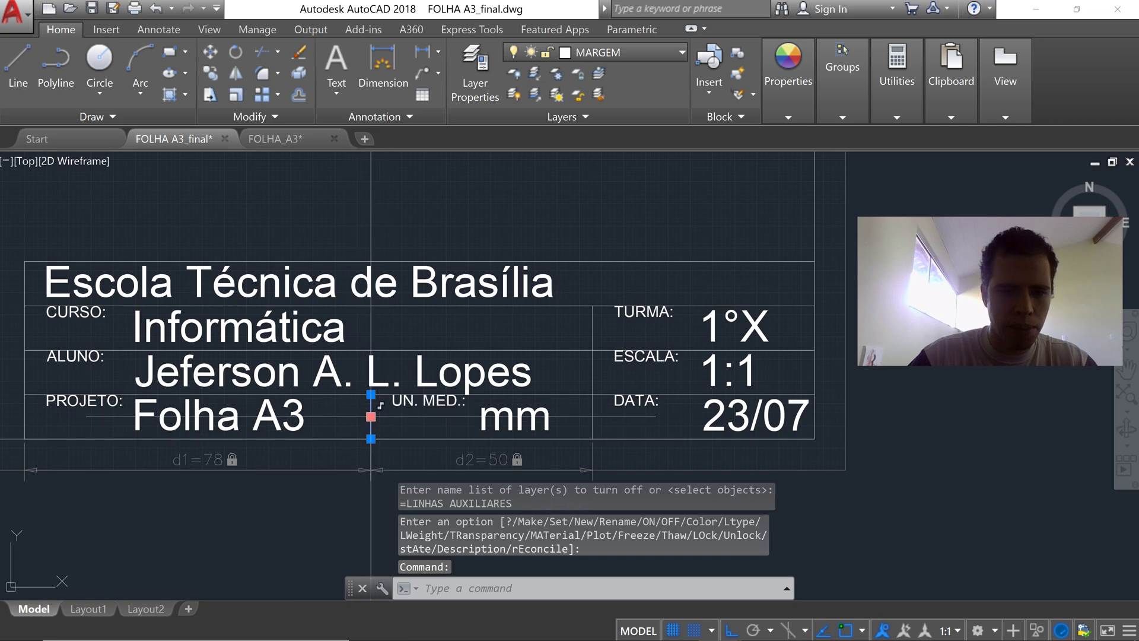
key("Escape")
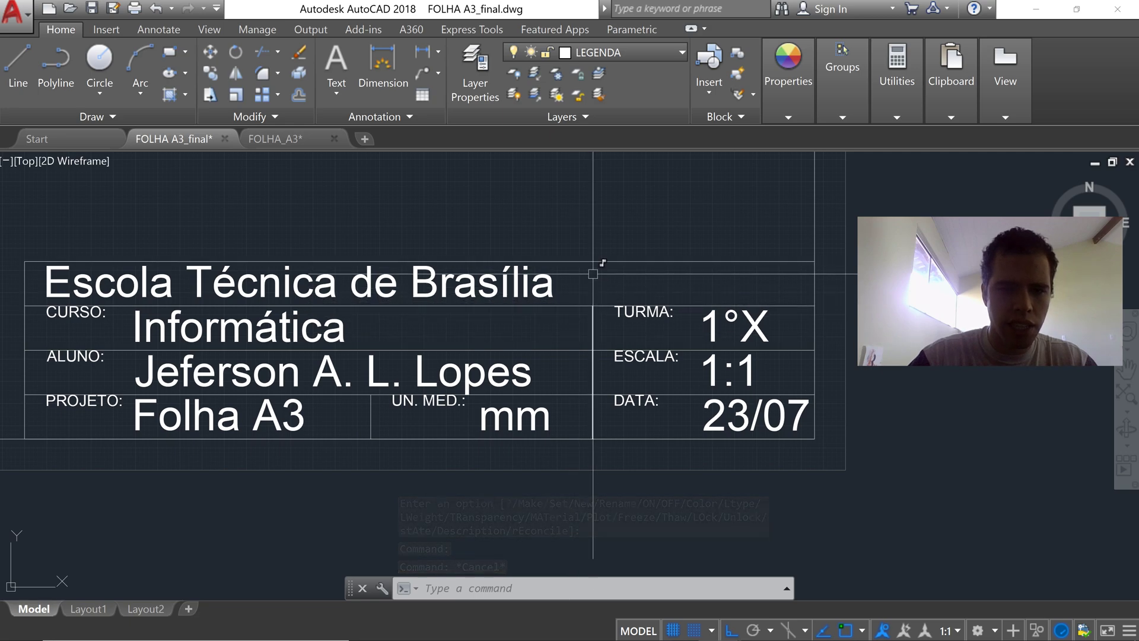
Step: Back in FOLHA_A3, trim the left column divider out of the upper three rows and the right divider out of the top row
left_click(269, 140)
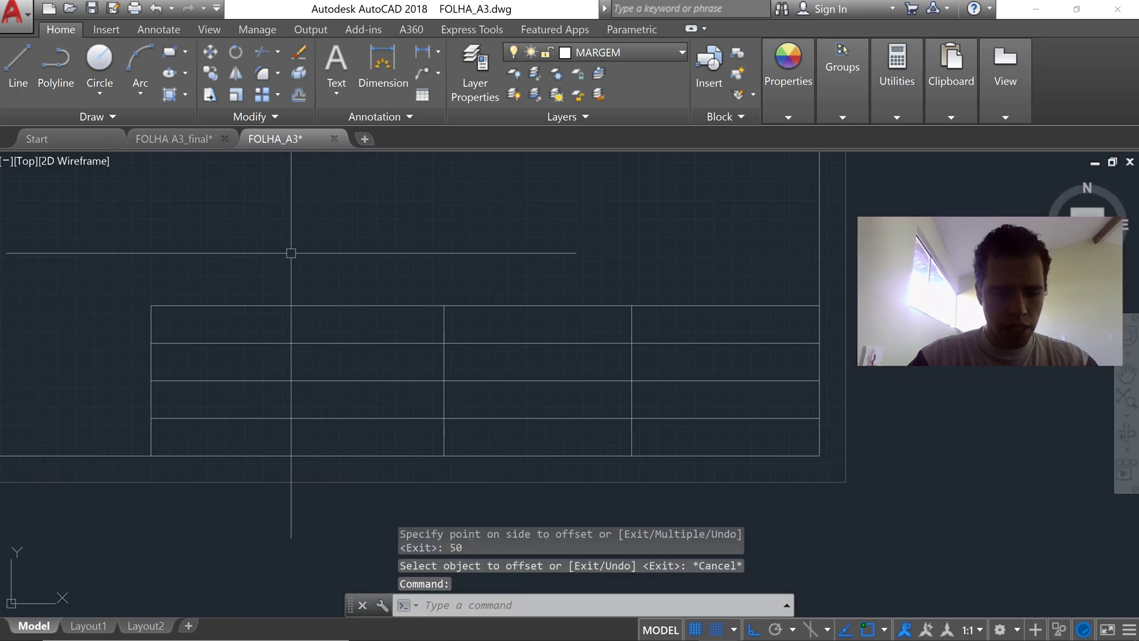
type("TR")
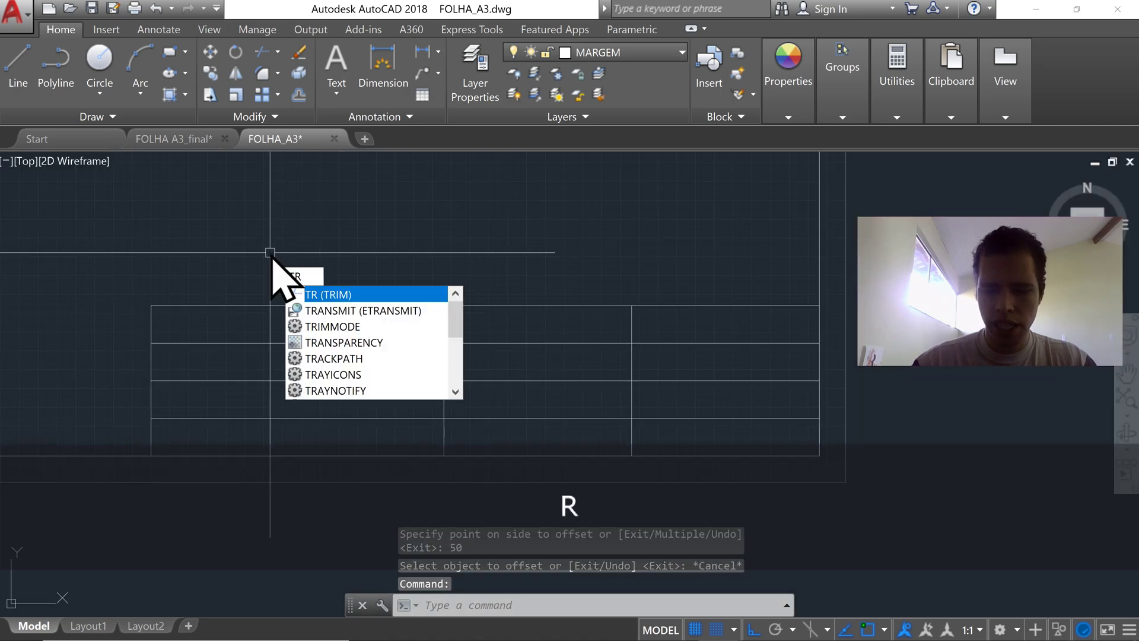
key("Return")
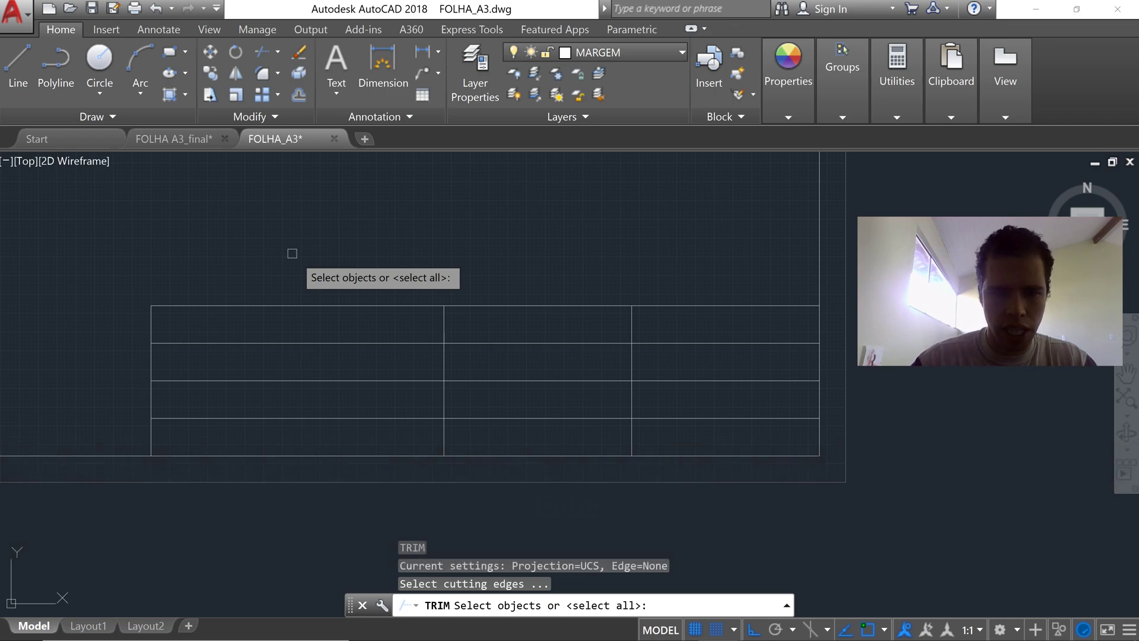
key("Return")
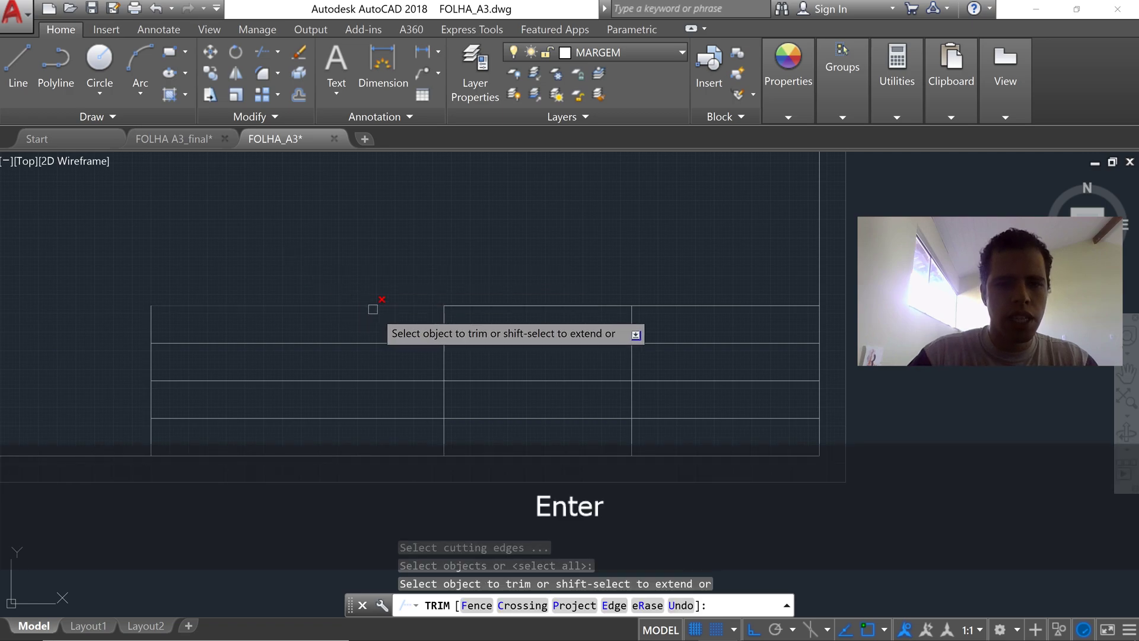
left_click(441, 336)
left_click(450, 362)
left_click(443, 362)
left_click(441, 403)
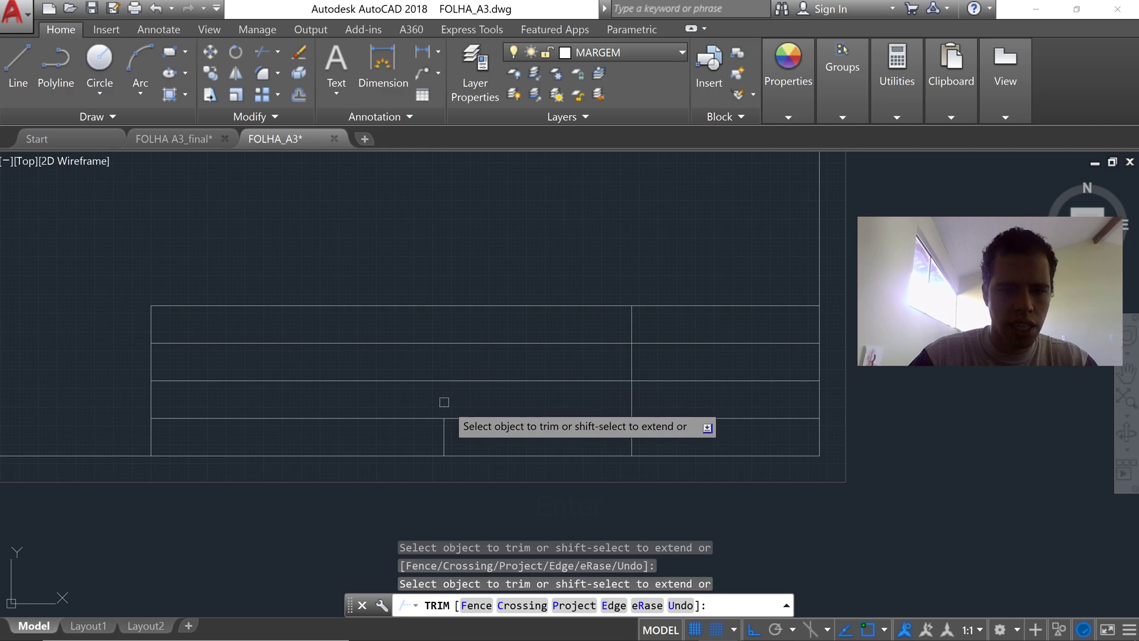
left_click(633, 321)
key("Escape")
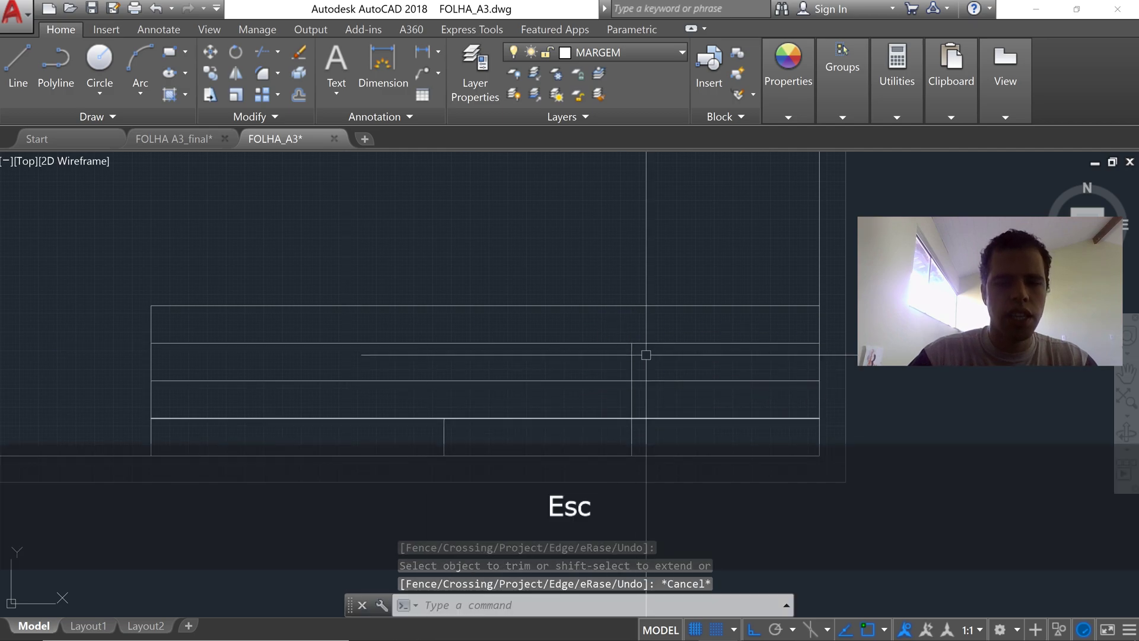
middle_click_drag(515, 404, 502, 395)
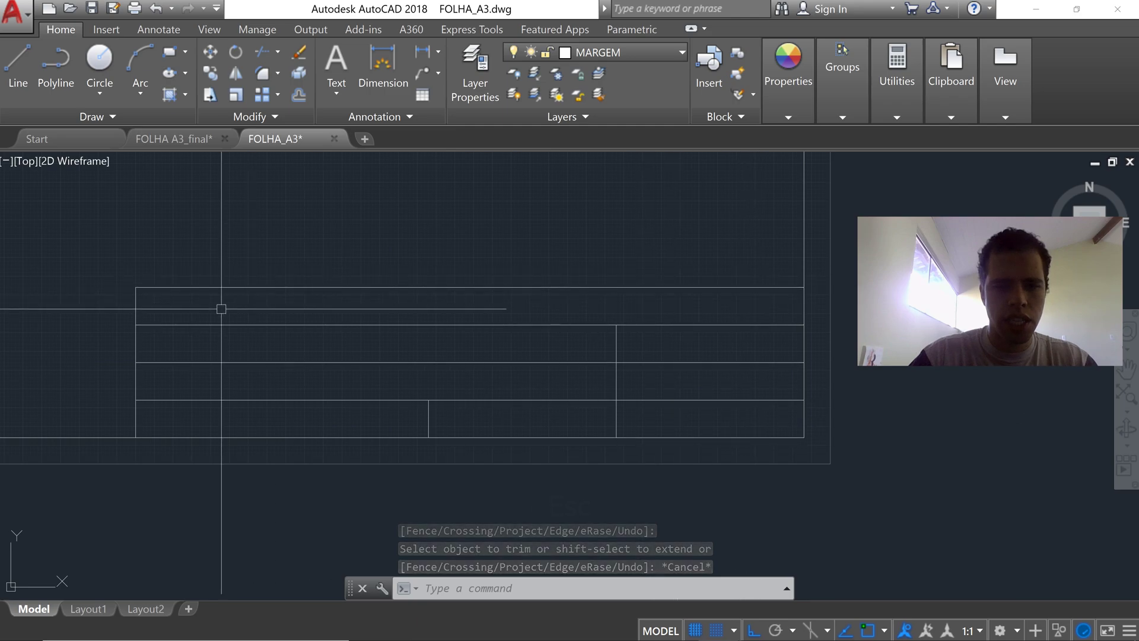
key("Escape")
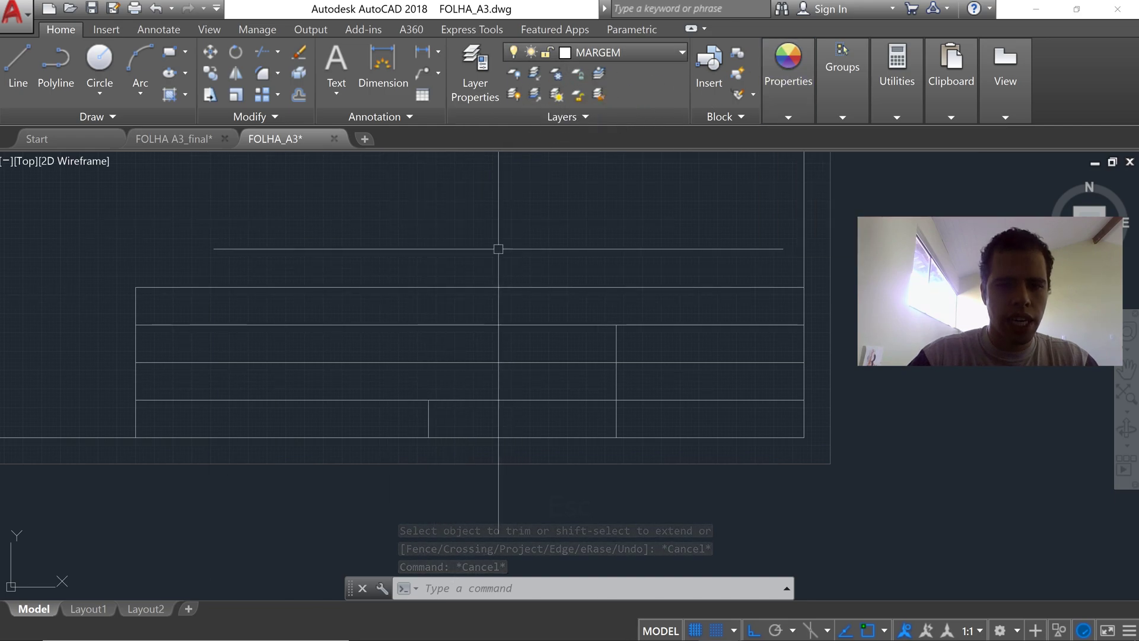
Step: Turn the LINHAS AUXILIARES layer on in FOLHA A3_final to examine the text guide lines, and return to FOLHA_A3
left_click(177, 140)
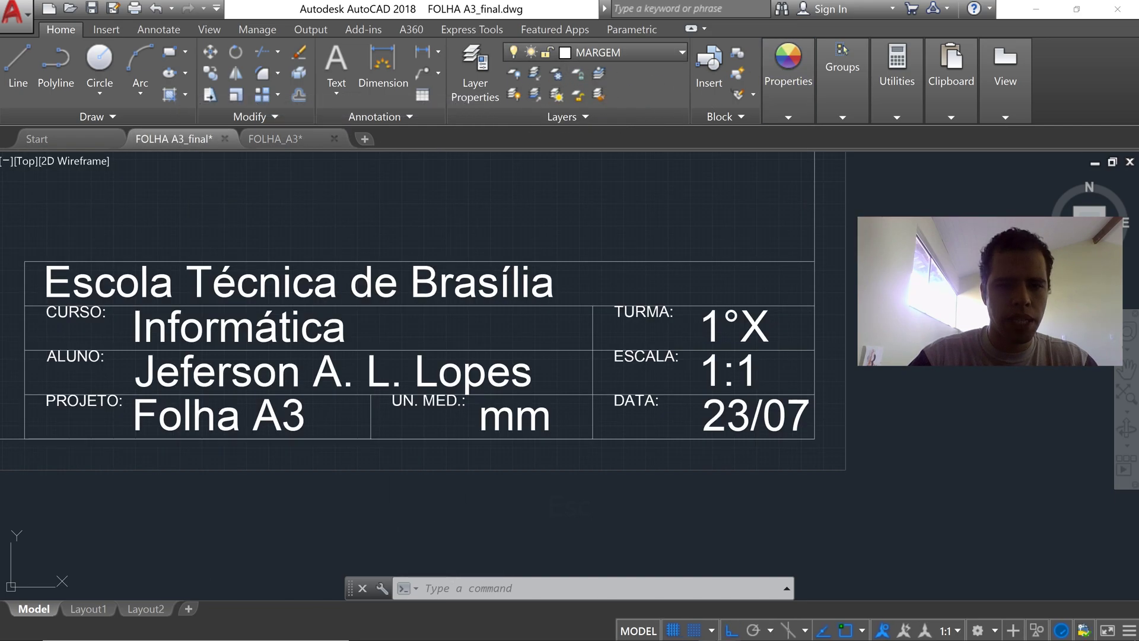
left_click(609, 52)
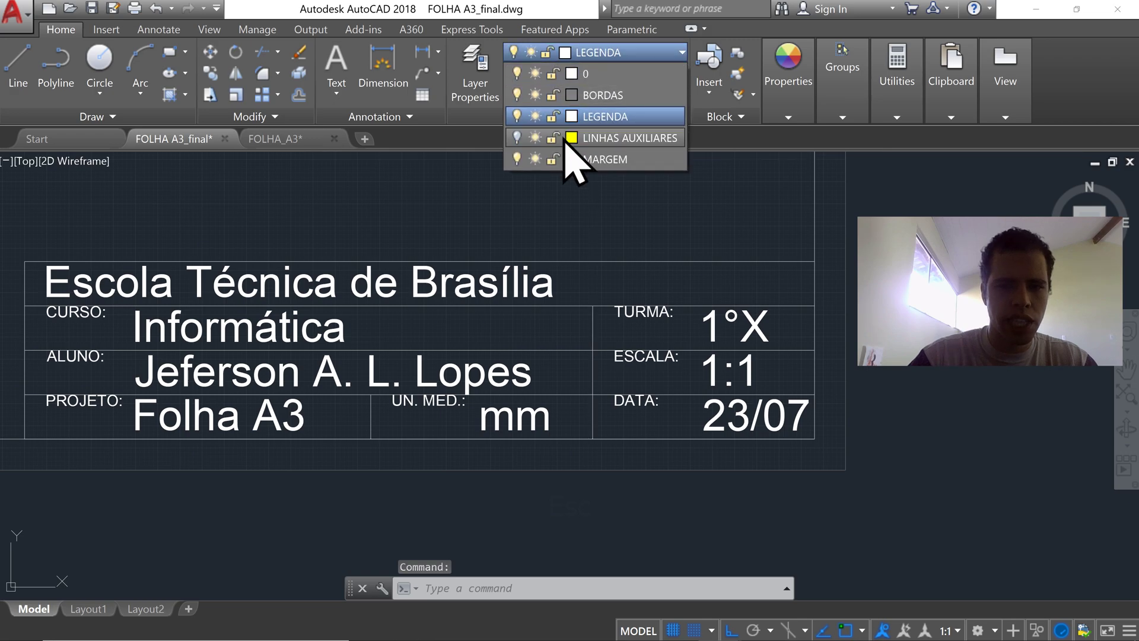
left_click(516, 138)
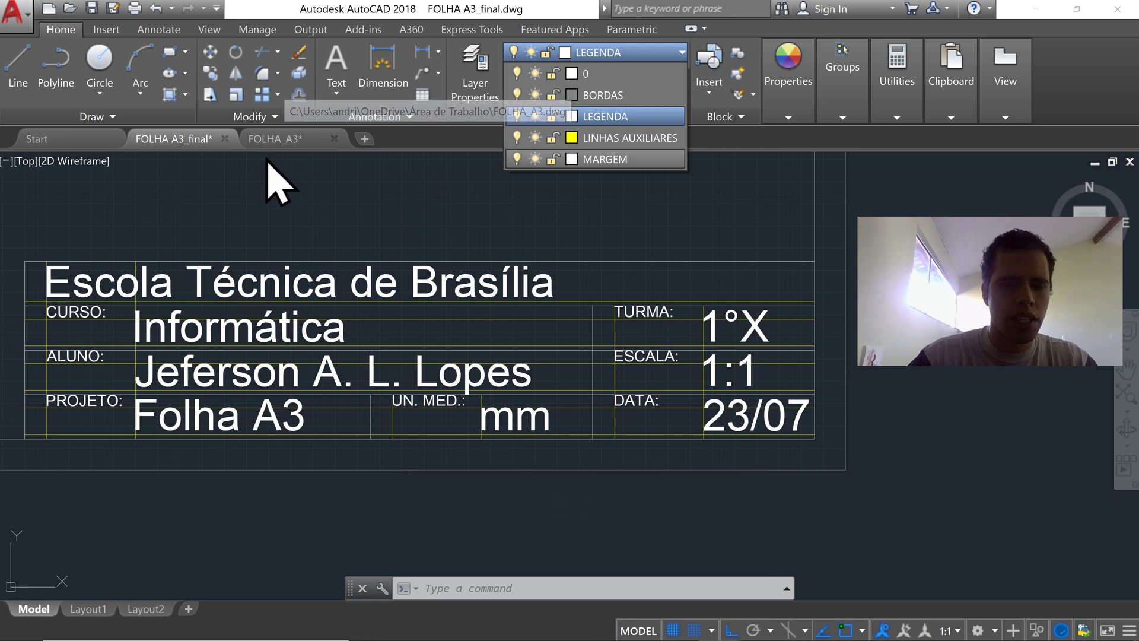
left_click(280, 144)
left_click(290, 143)
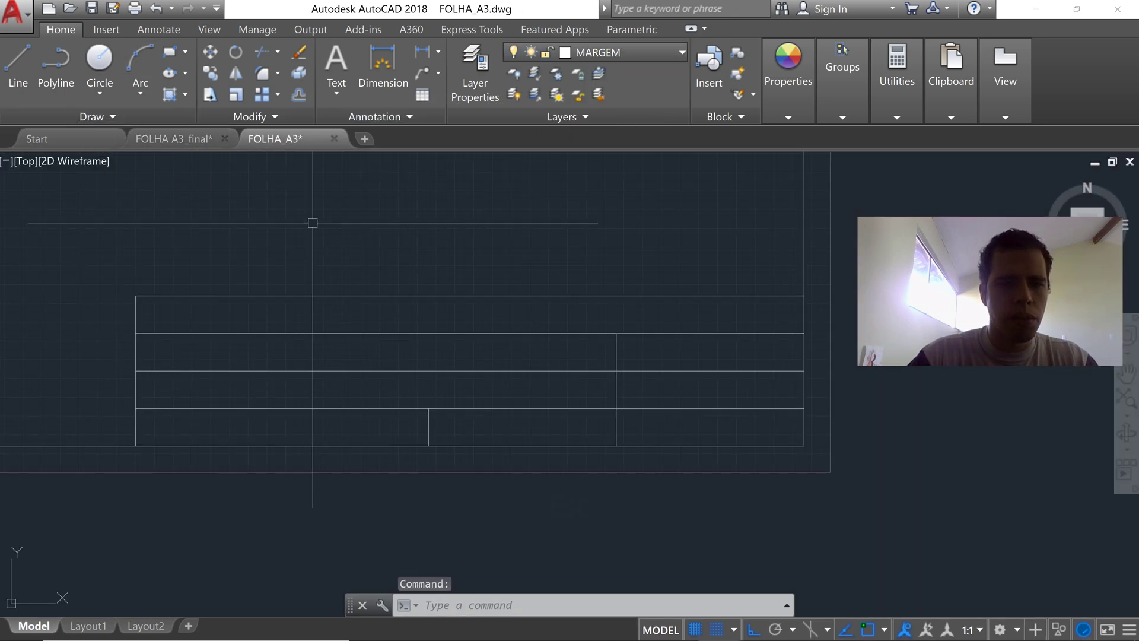
Step: Offset the title block's top line 3 mm downward as a text guide line
type("offset")
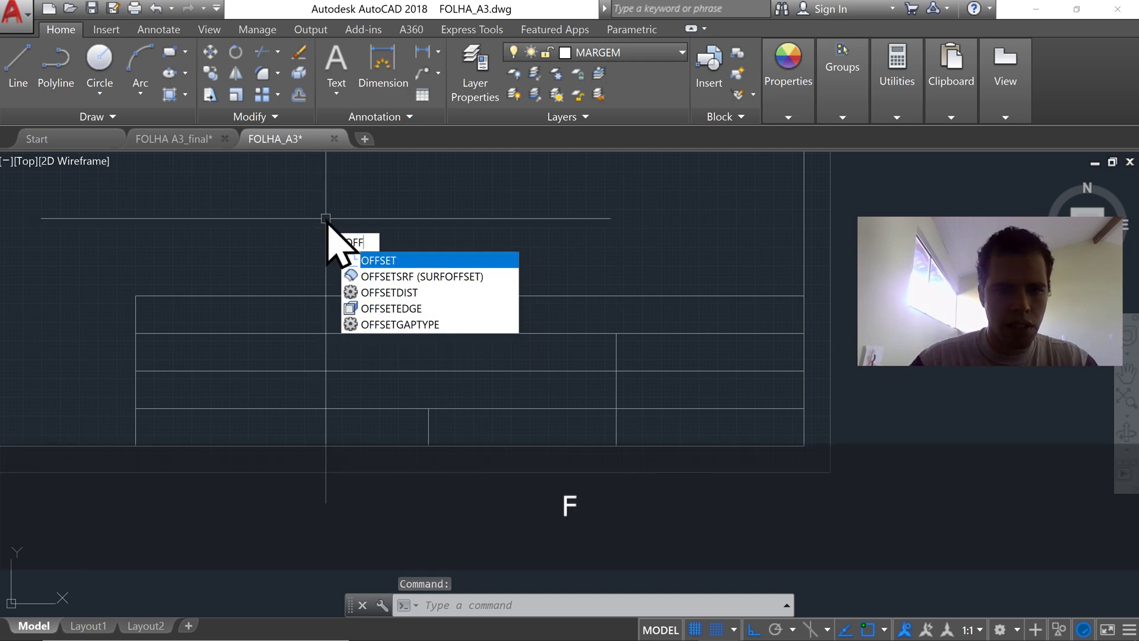
key("Return")
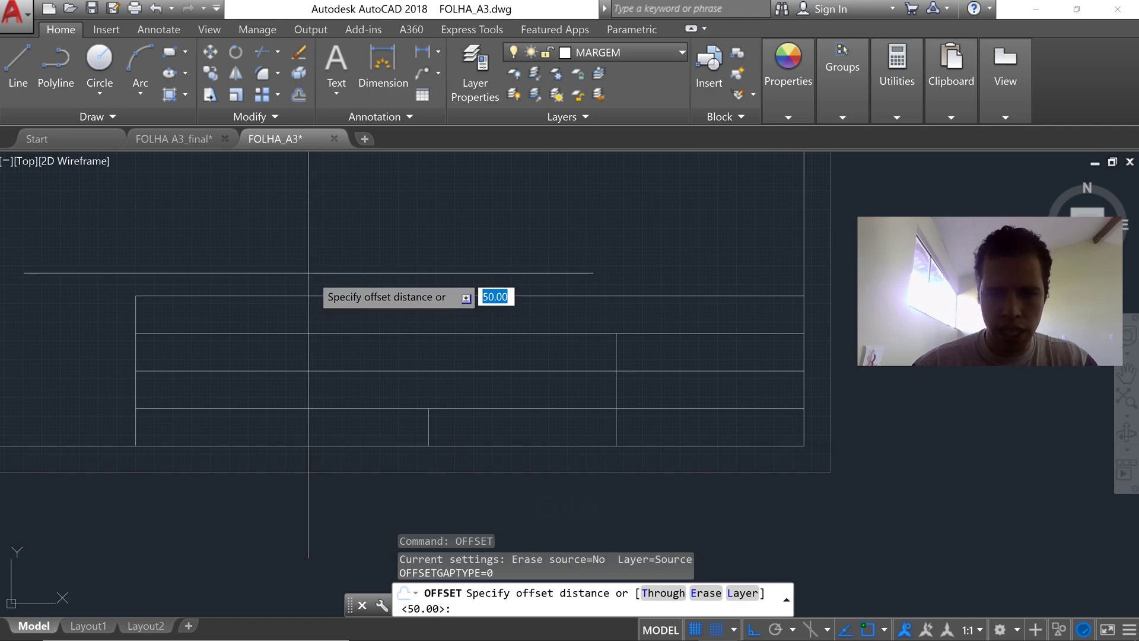
type("3")
key("Return")
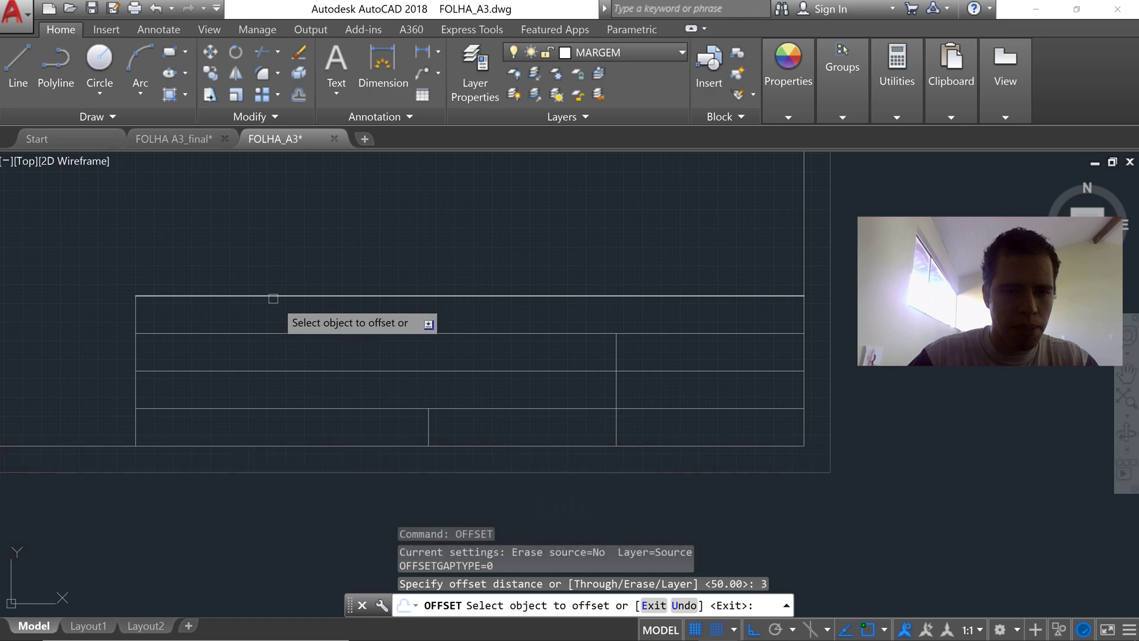
left_click(273, 299)
left_click(270, 302)
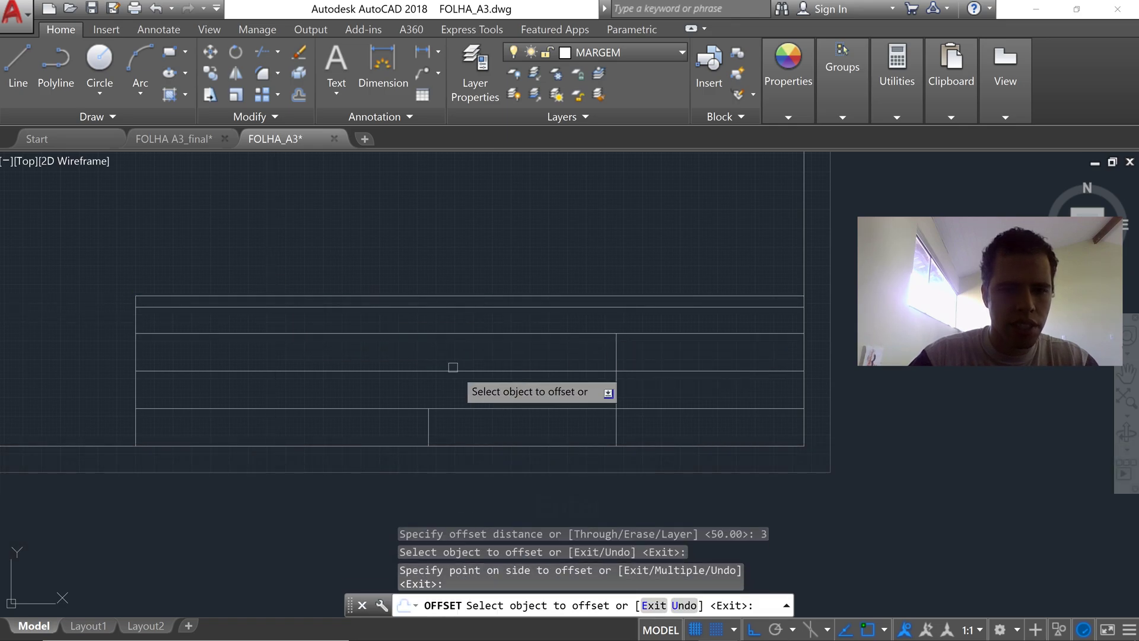
key("Escape")
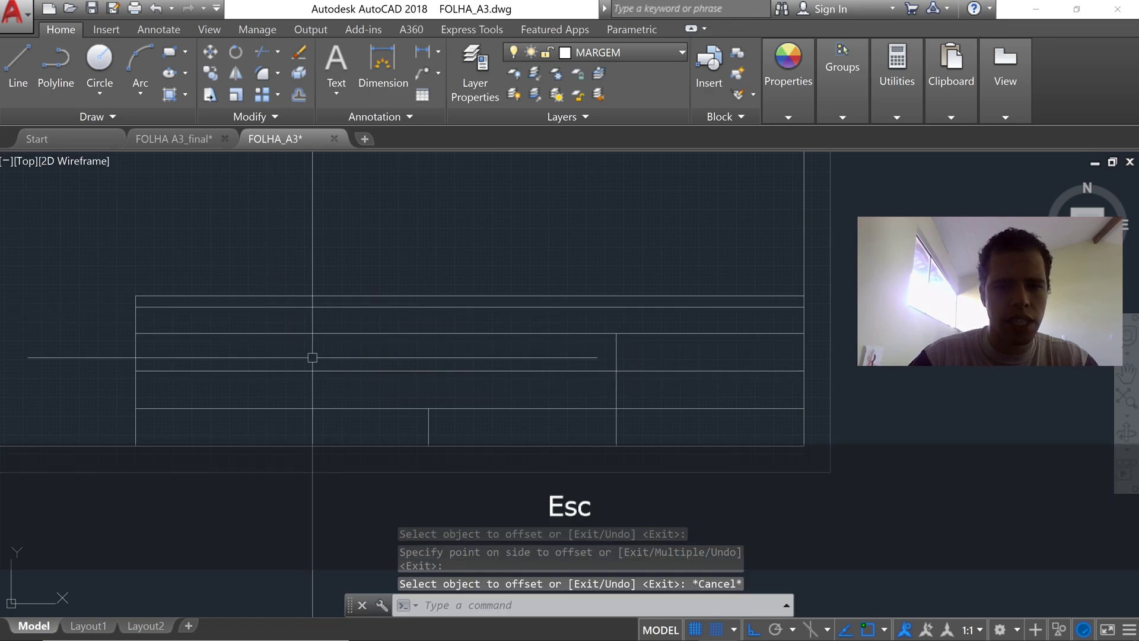
Step: Create a new layer named AUXILIAR
left_click(178, 306)
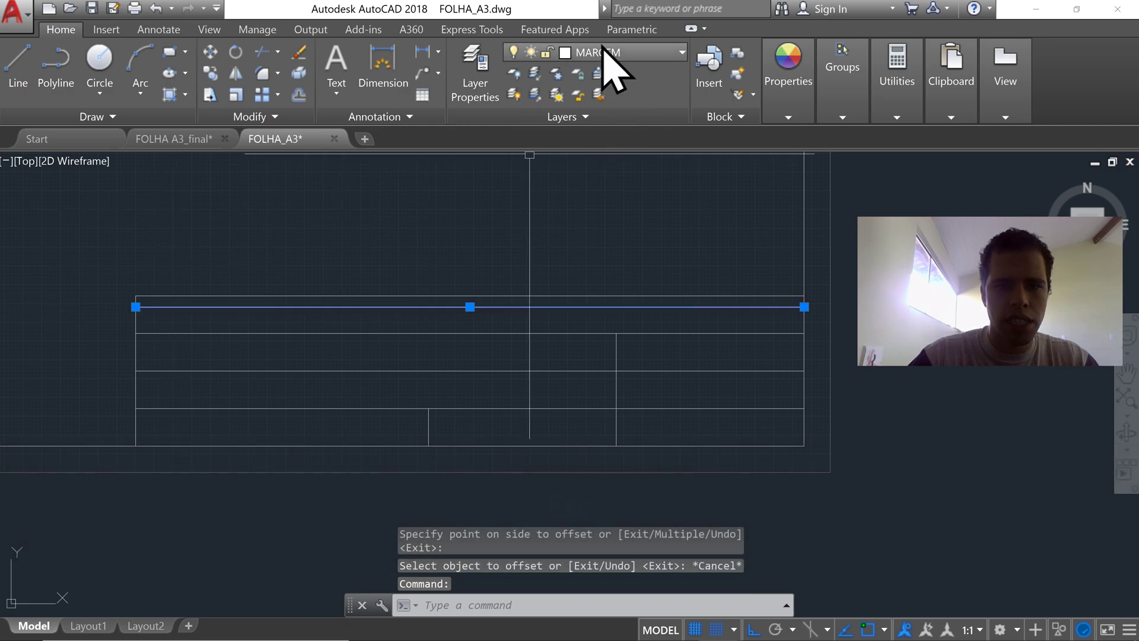
key("Escape")
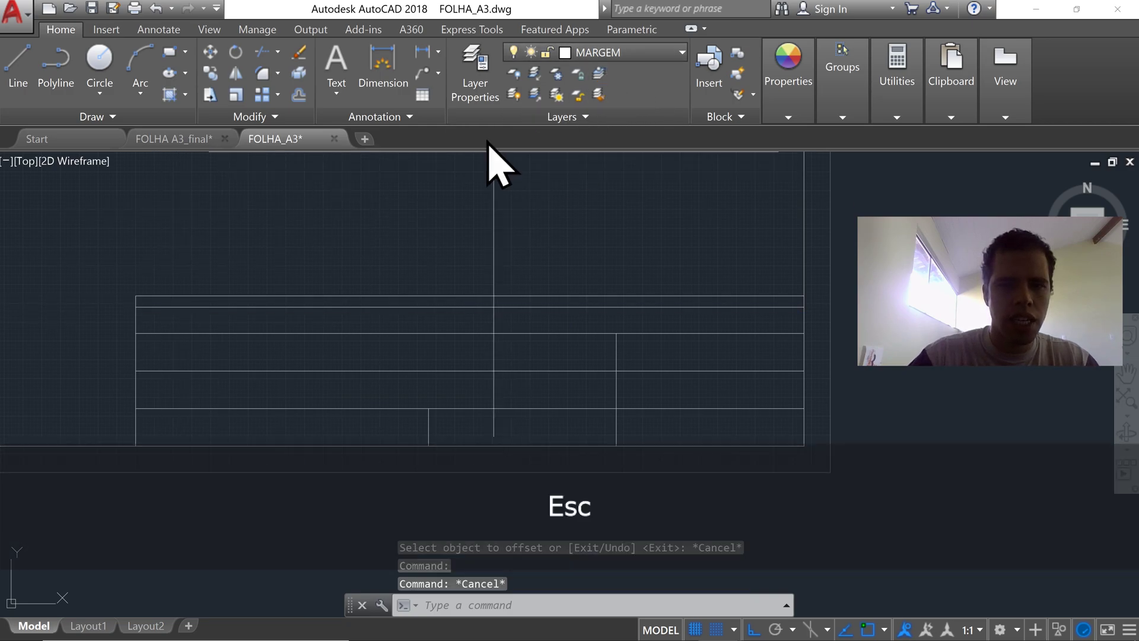
left_click(478, 89)
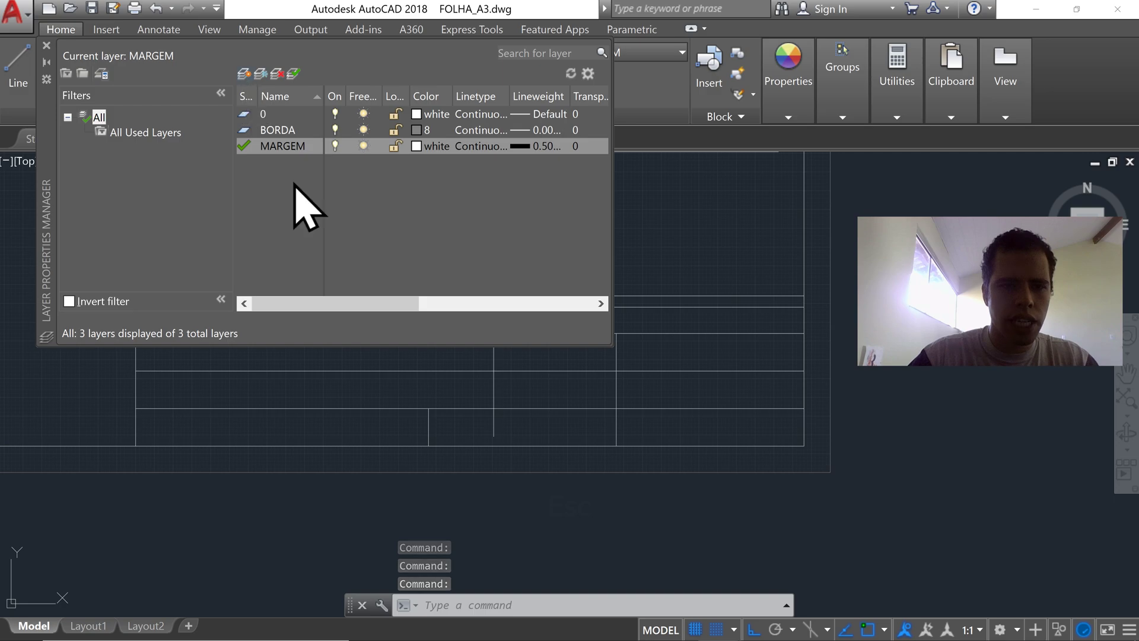
left_click(305, 217)
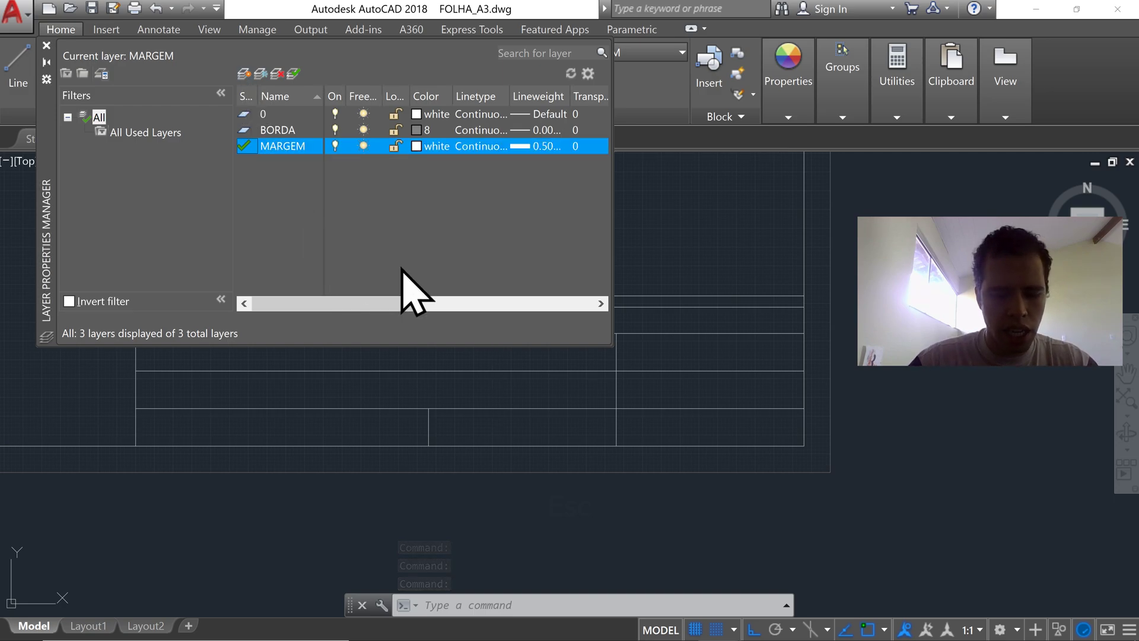
left_click(244, 74)
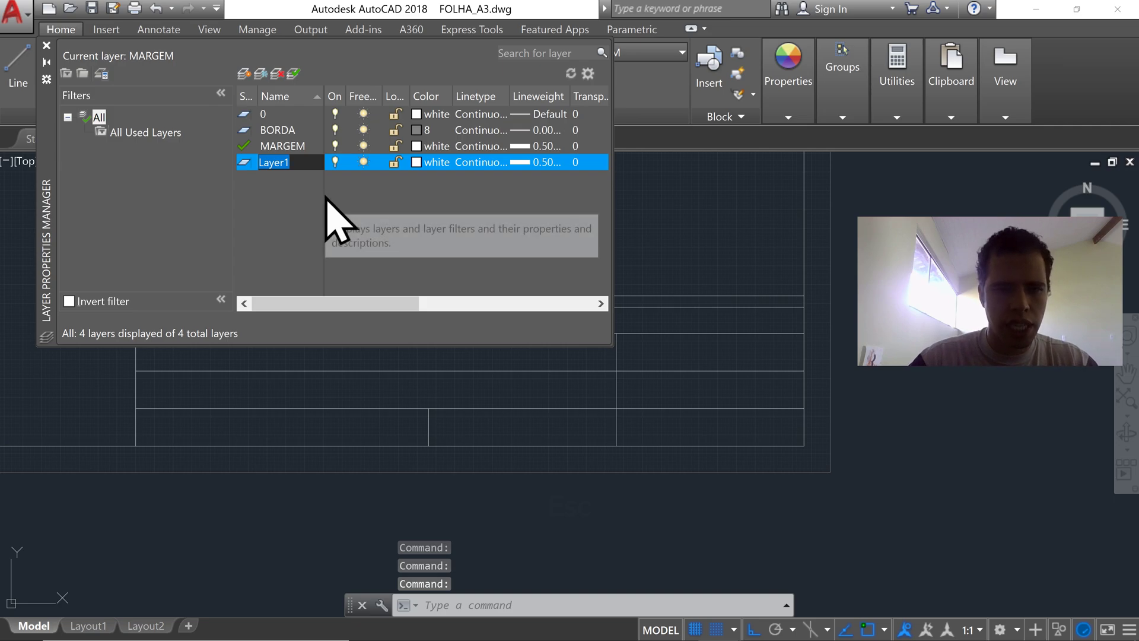
type("LI")
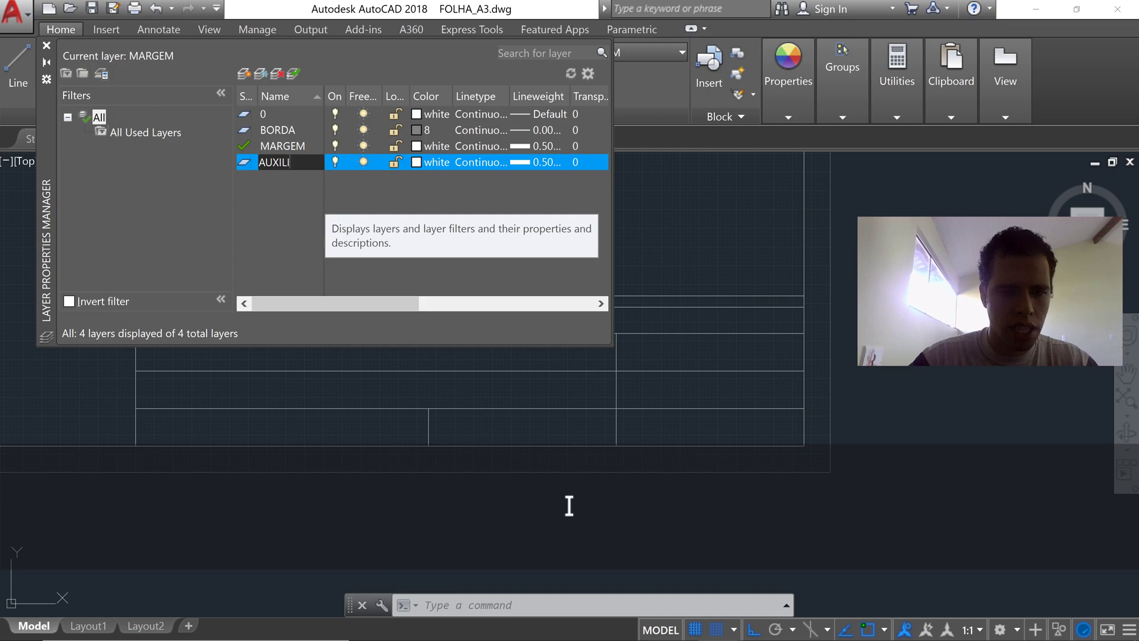
key("Return")
key("Return")
key("Return")
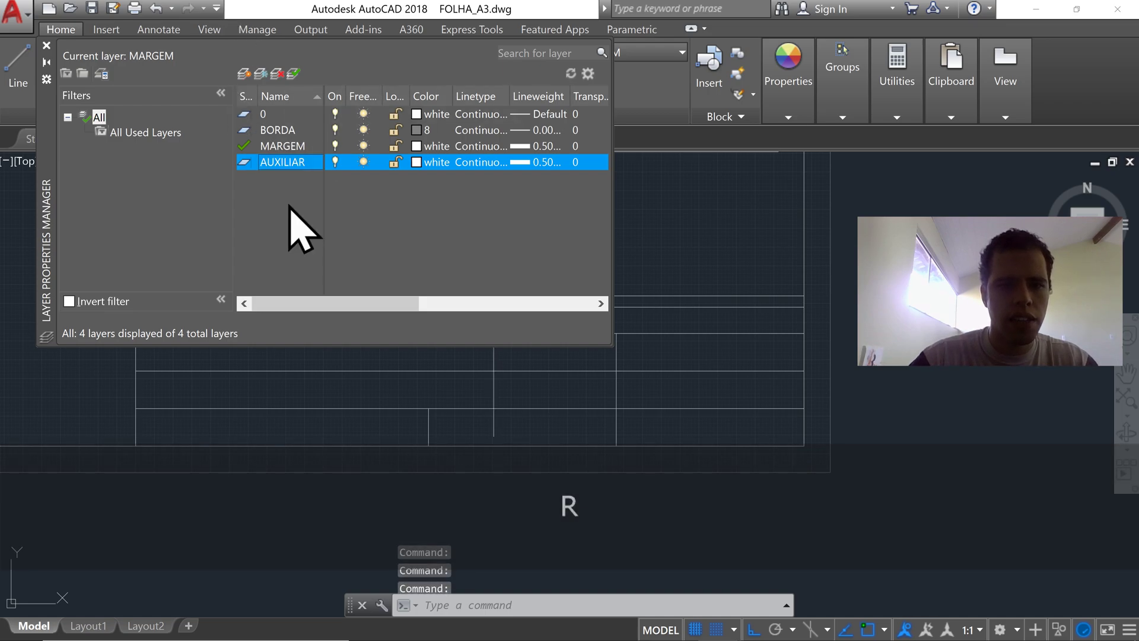
Step: Give the AUXILIAR layer the colour yellow and a 0.00 mm lineweight, and make it the current layer
left_click(418, 164)
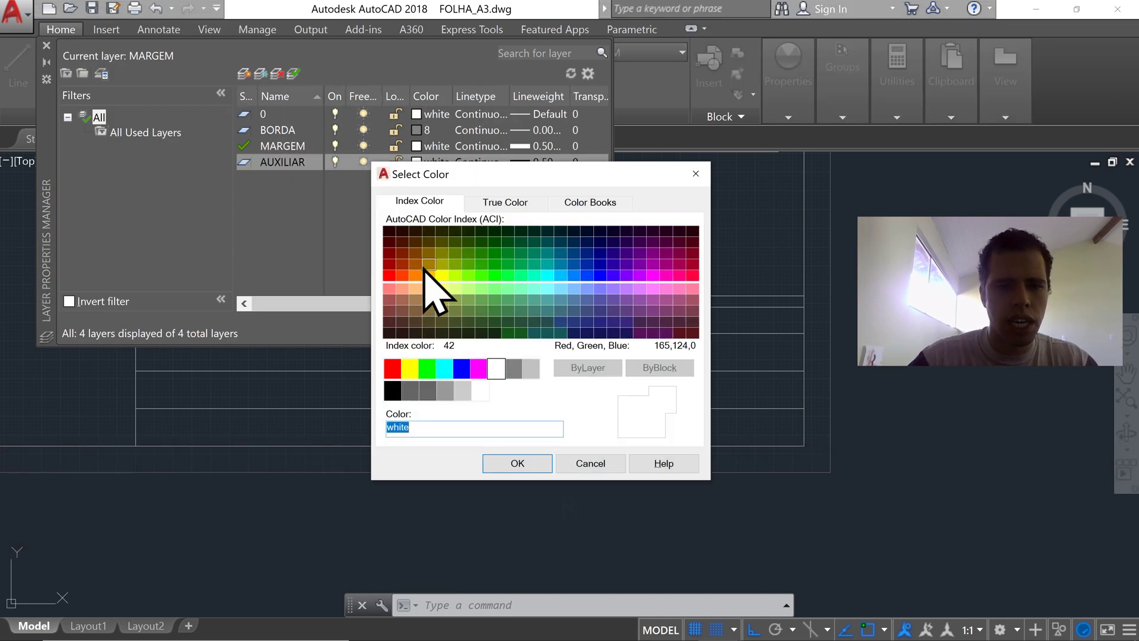
left_click(539, 467)
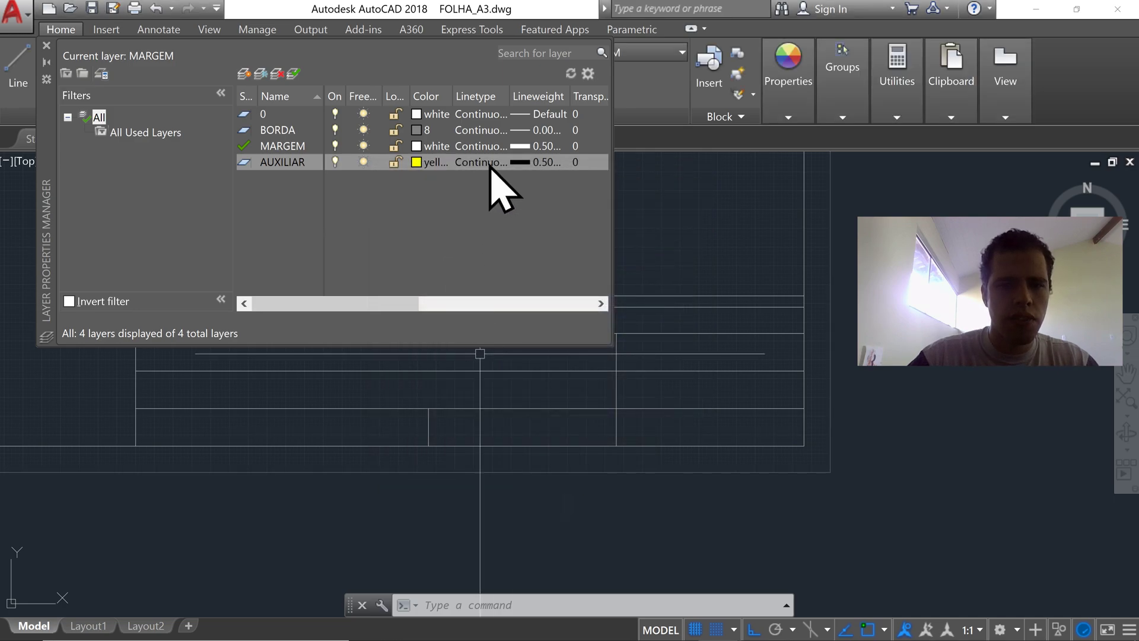
left_click(529, 164)
scroll(575, 305, "up", 2)
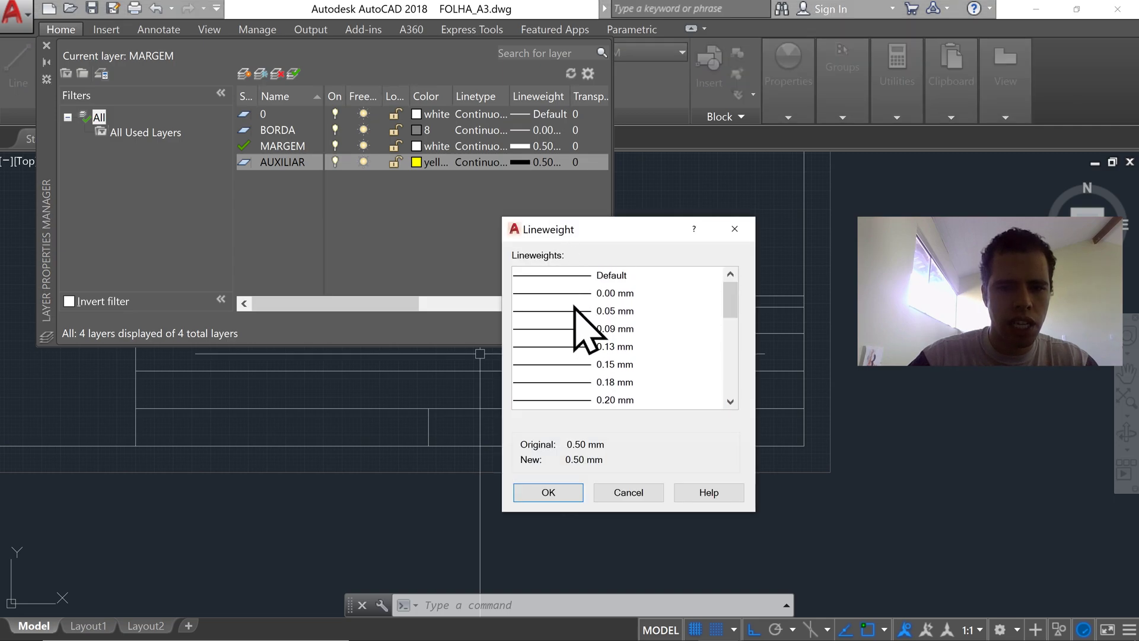
left_click(575, 292)
left_click(548, 493)
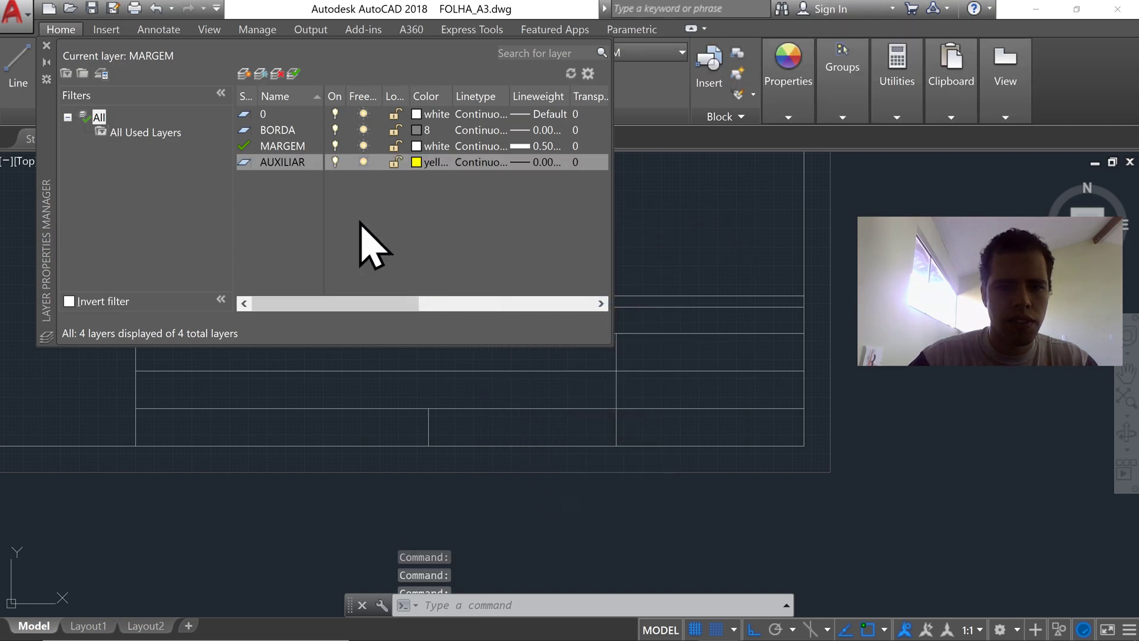
double_click(245, 164)
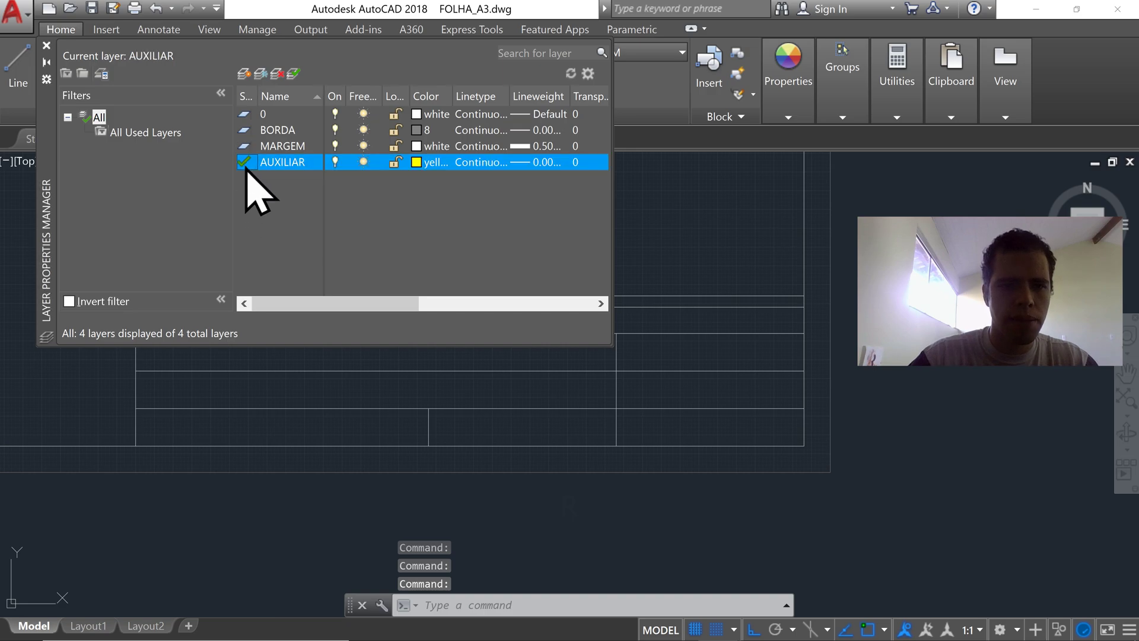
left_click(46, 45)
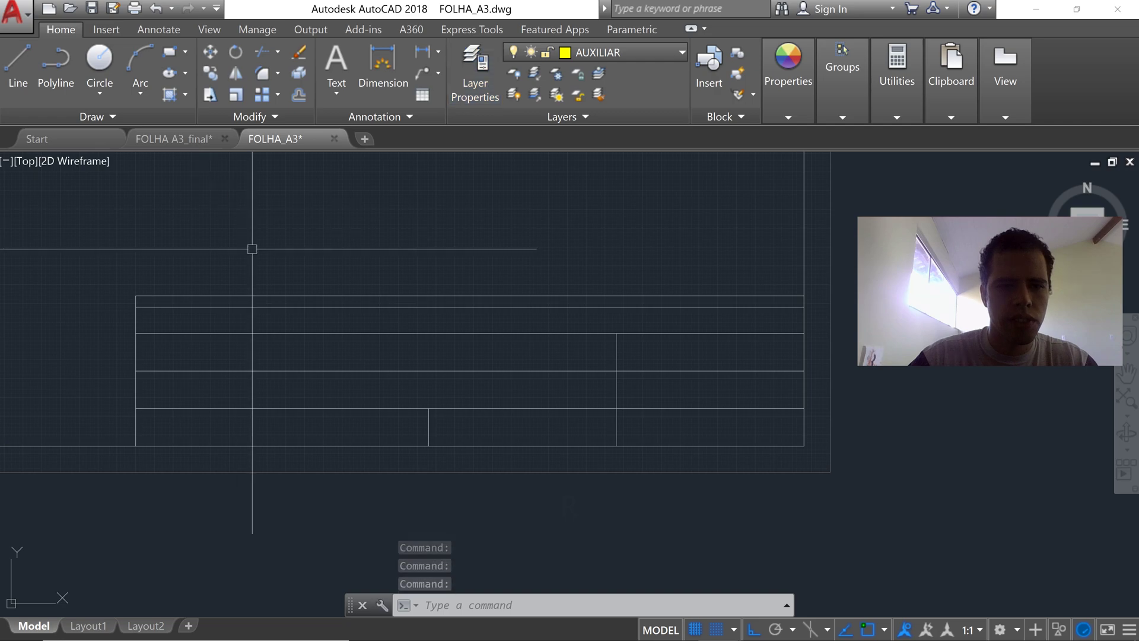
Step: Move the text guide line in the title block's top row to the AUXILIAR layer
left_click(250, 307)
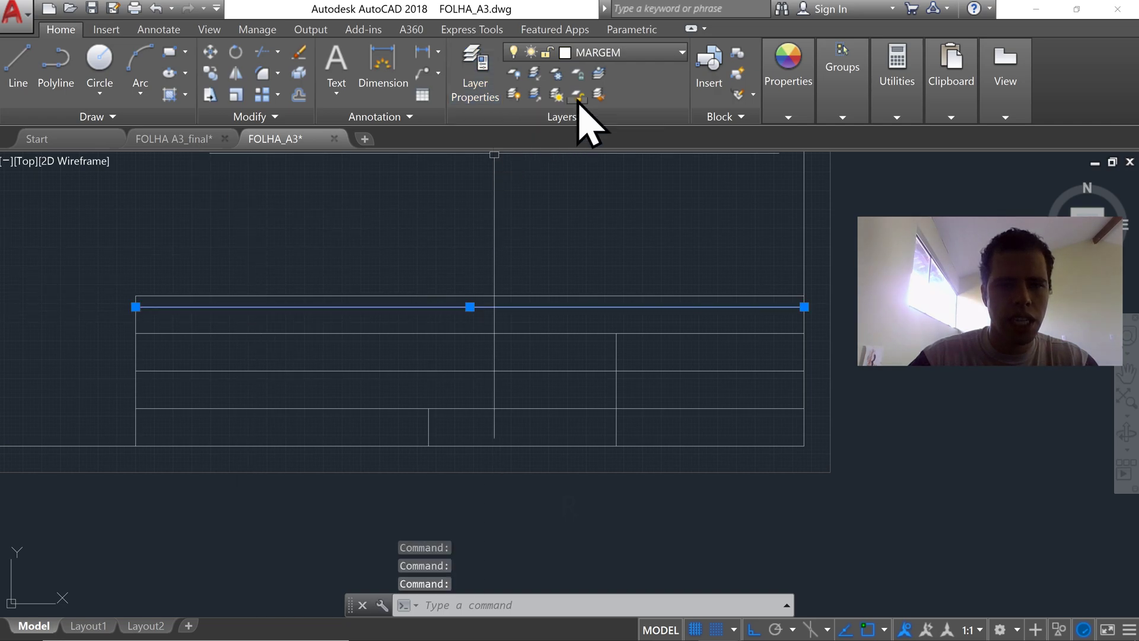
left_click(596, 53)
left_click(618, 95)
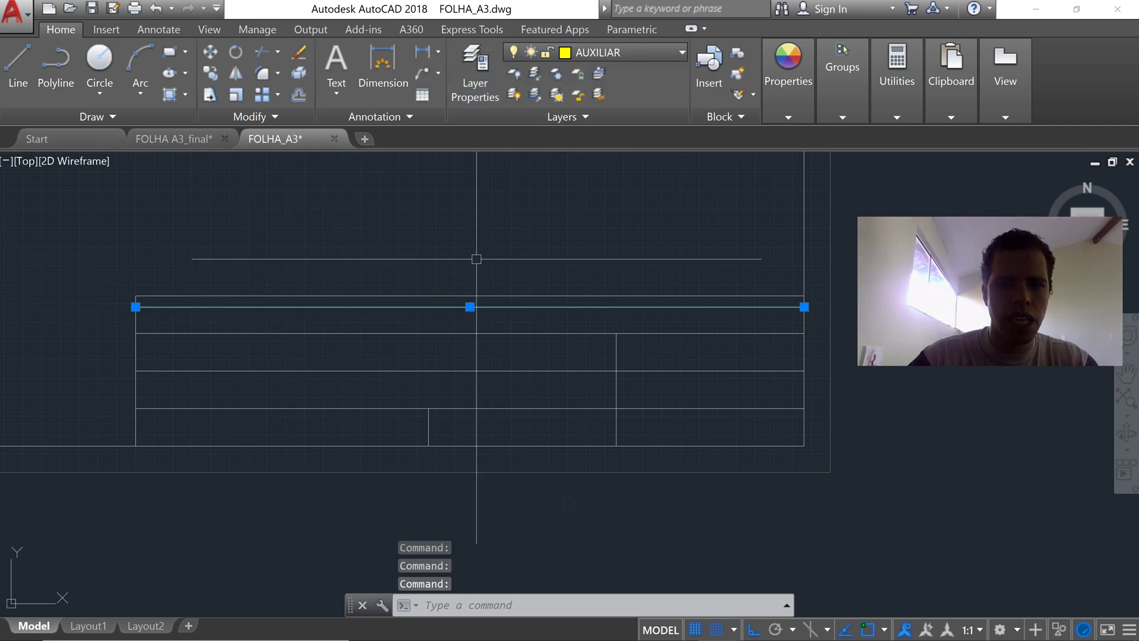
key("Escape")
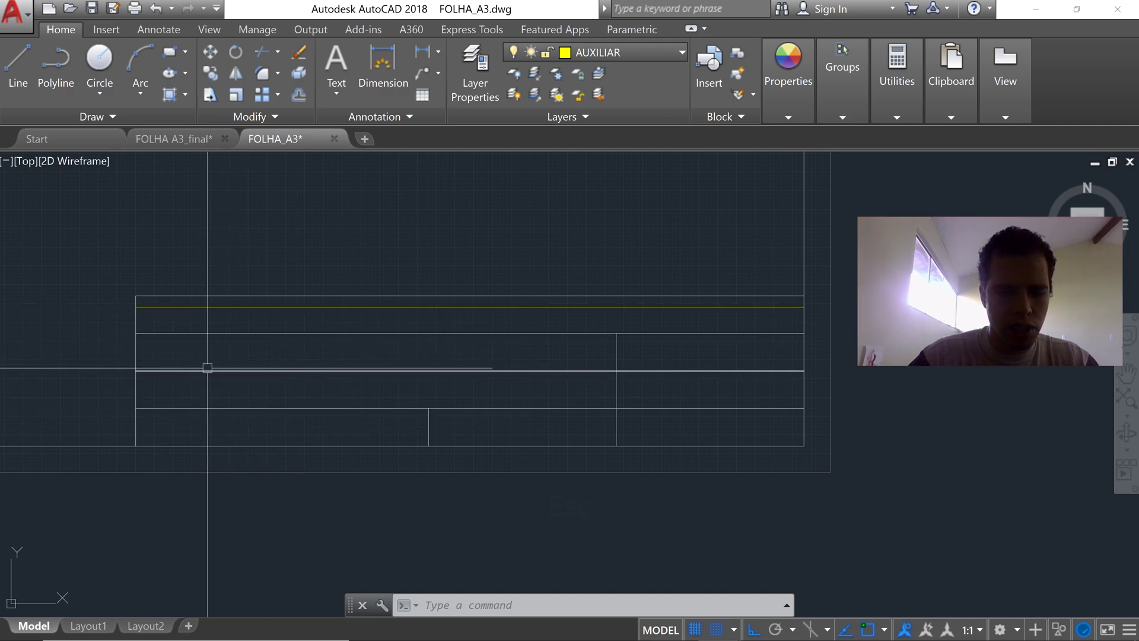
Step: Offset the guide line downward three times in succession at 10 mm spacing, placing one in each lower title block row
type("o")
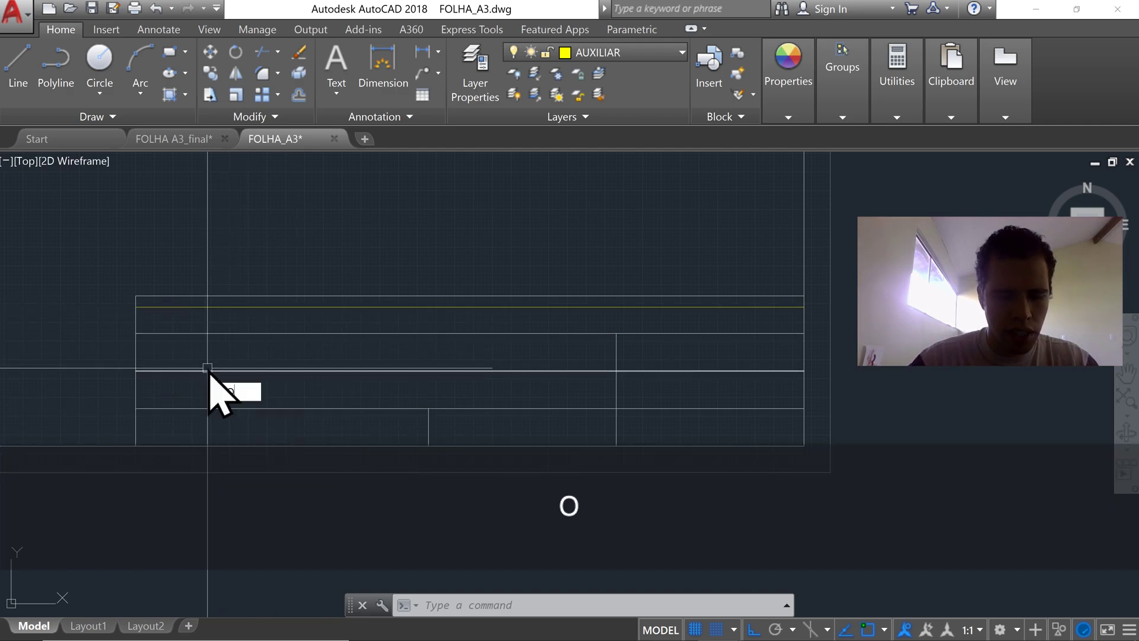
key("Return")
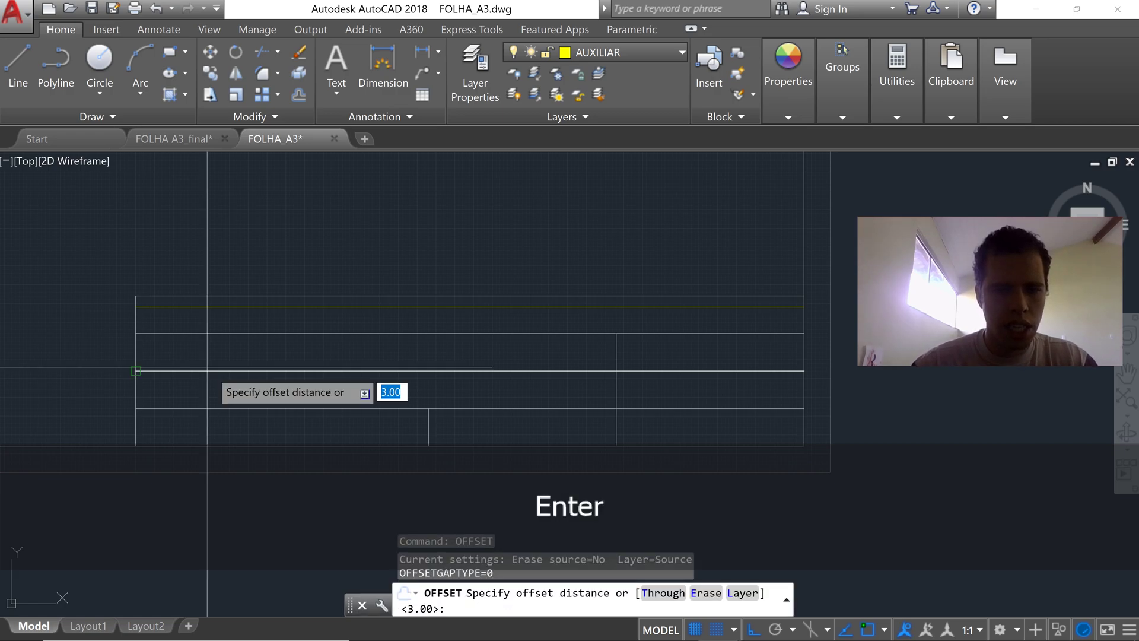
type("10")
key("Return")
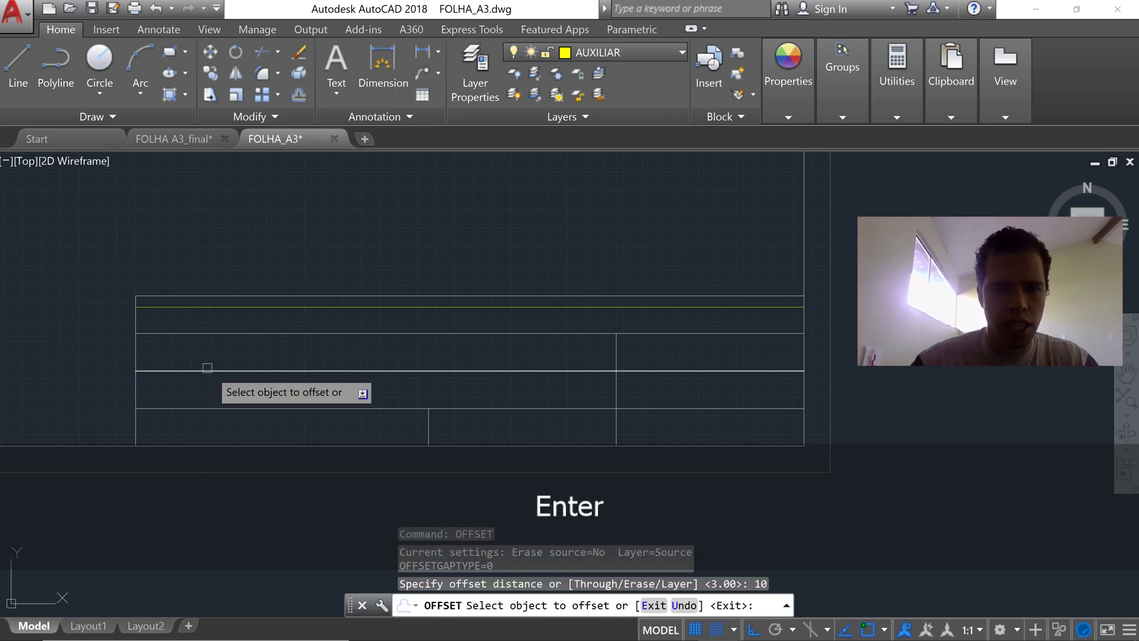
left_click(195, 307)
left_click(199, 332)
left_click(202, 345)
left_click(203, 382)
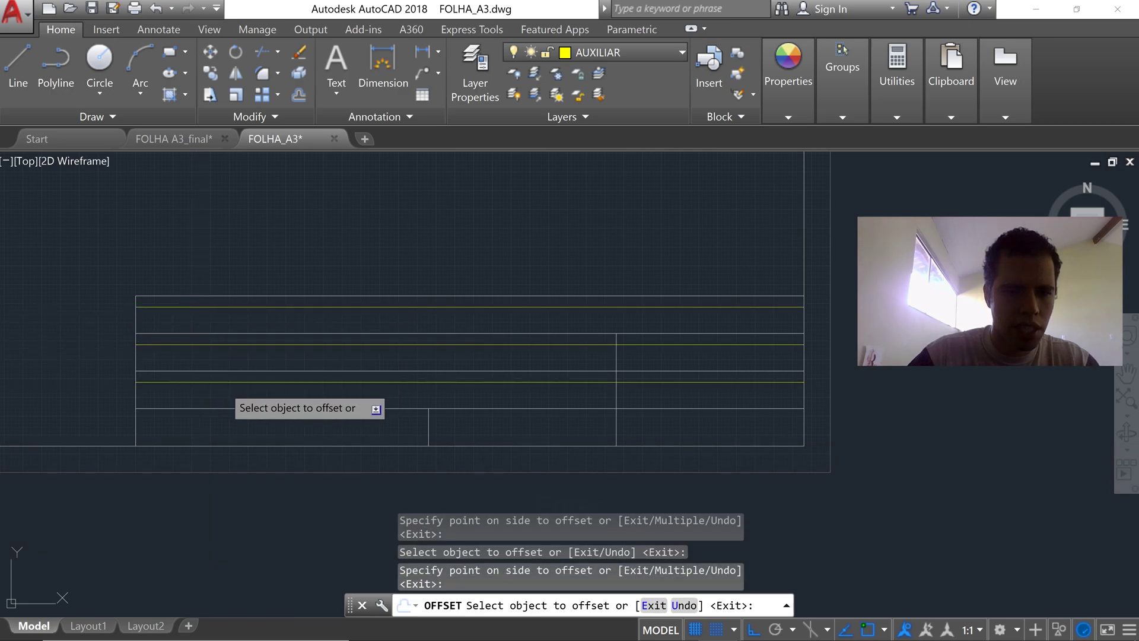
left_click(219, 383)
left_click(219, 413)
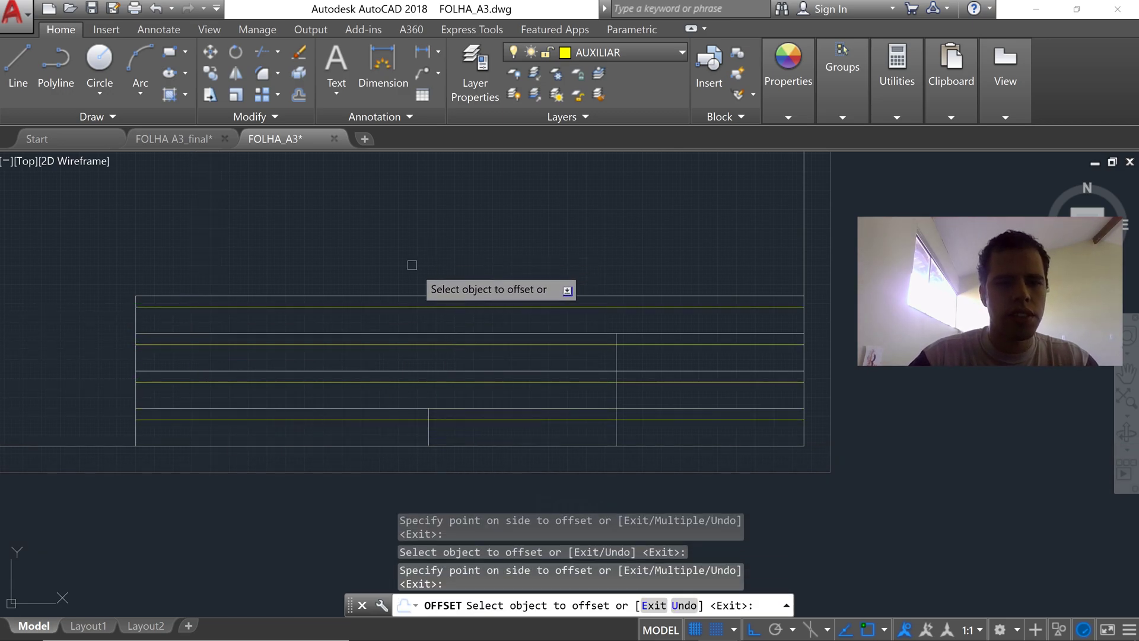
key("Escape")
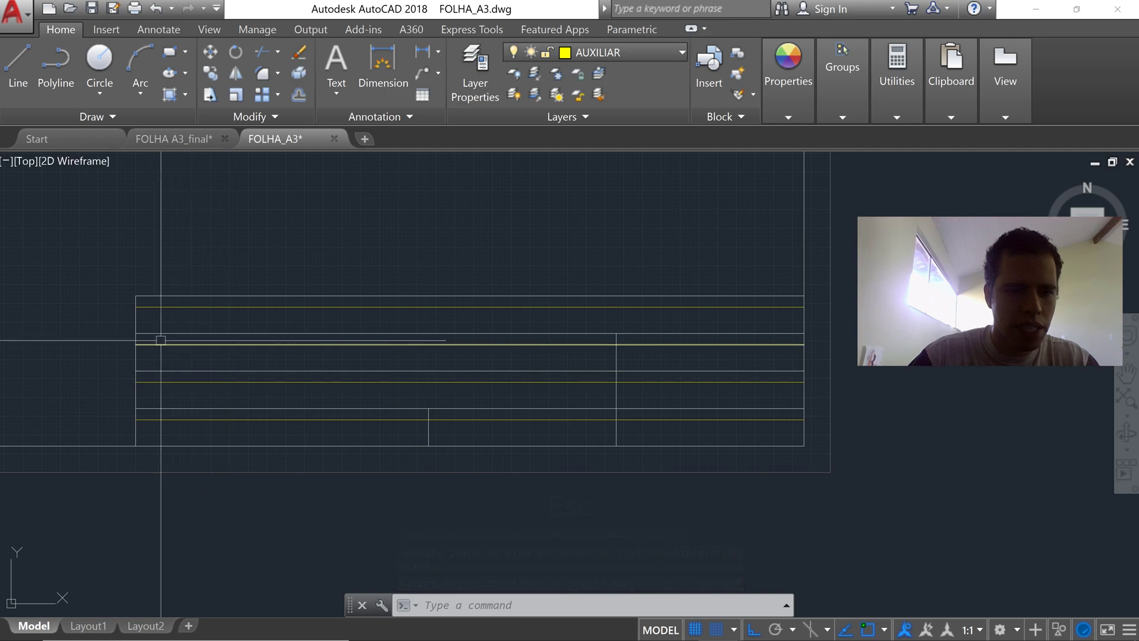
key("Escape")
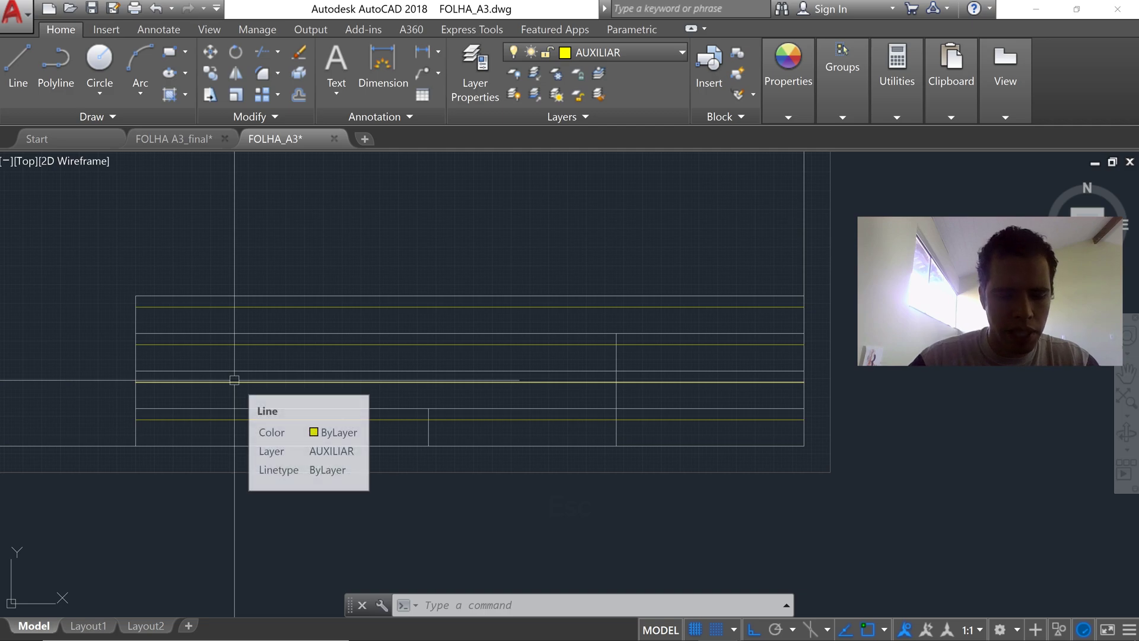
Step: Offset the second row's guide line 4 mm upward to add a lower guide line in the title block's top row
type("OFFSET")
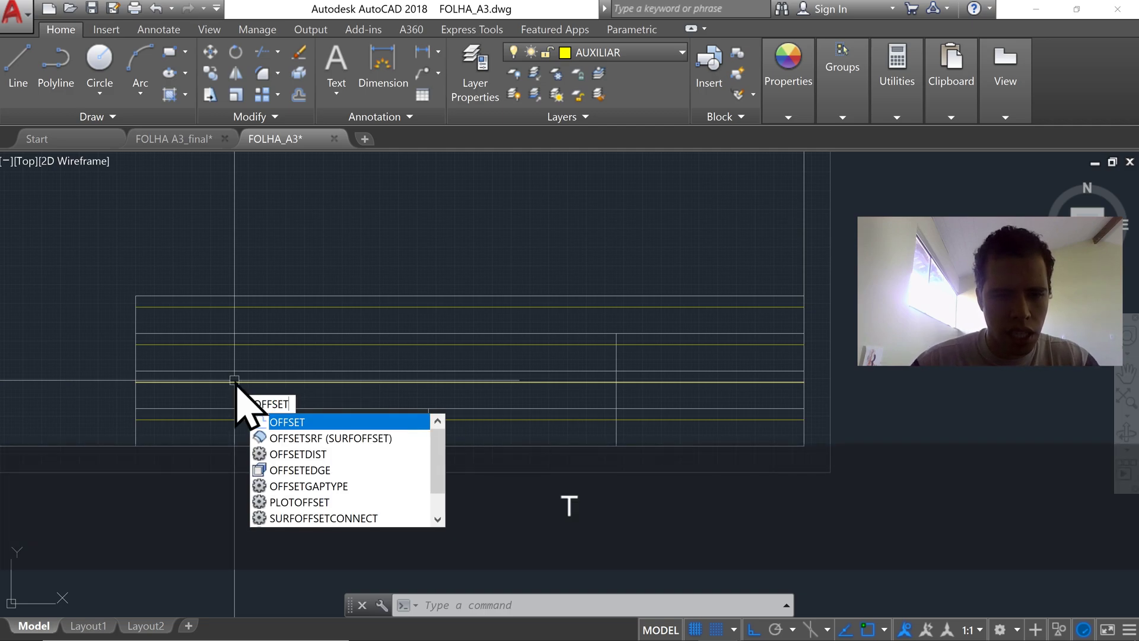
key("Return")
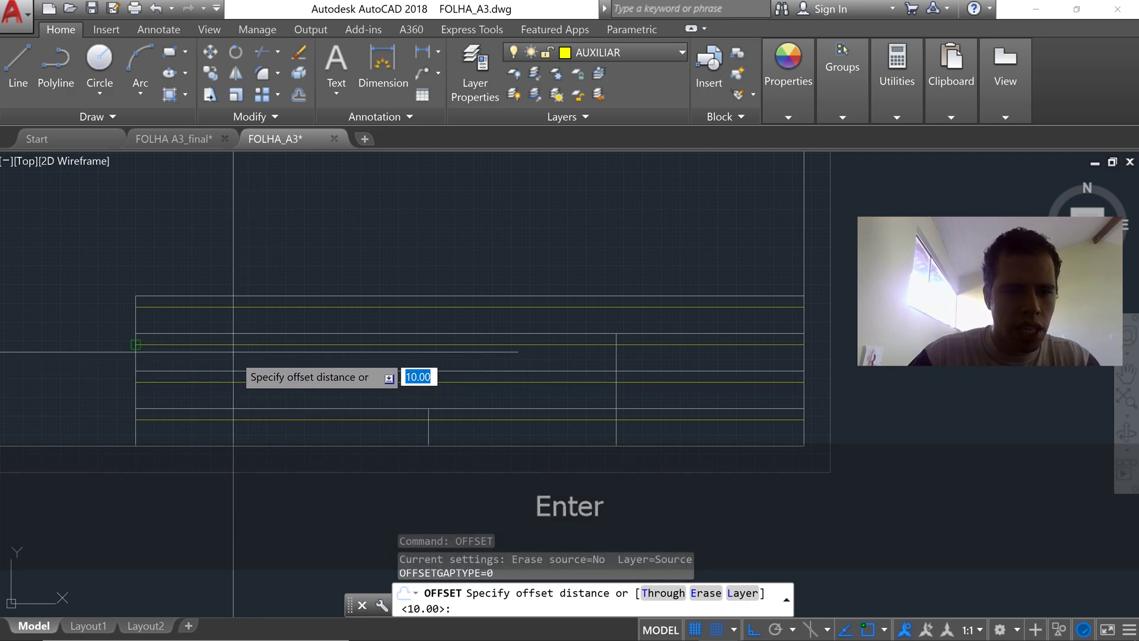
type("4")
key("Return")
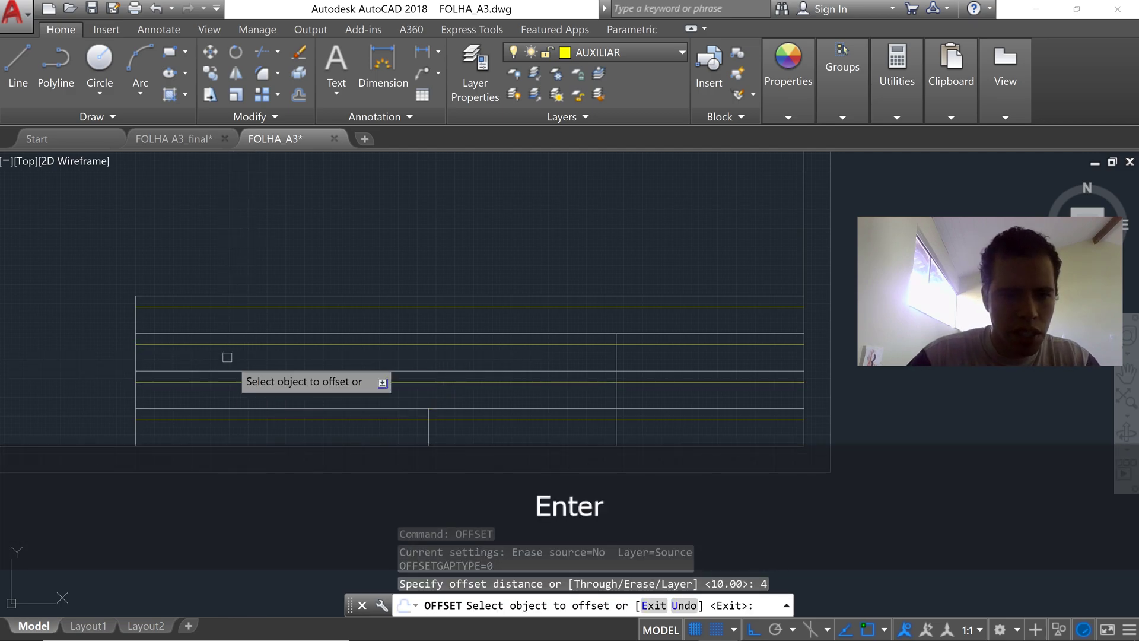
left_click(196, 345)
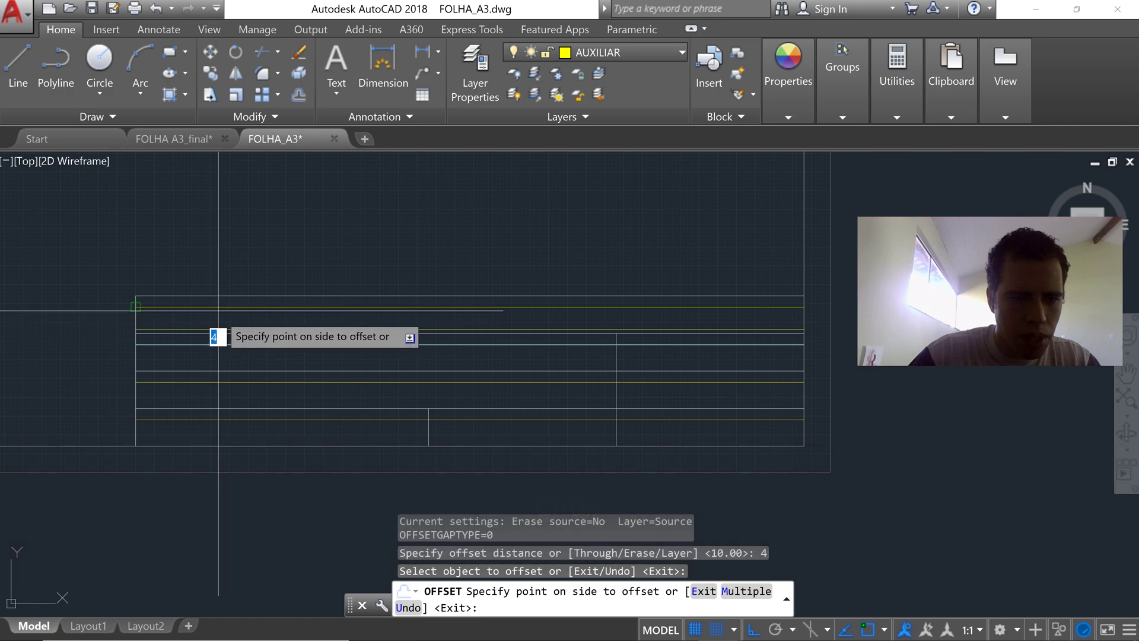
key("Escape")
type("o")
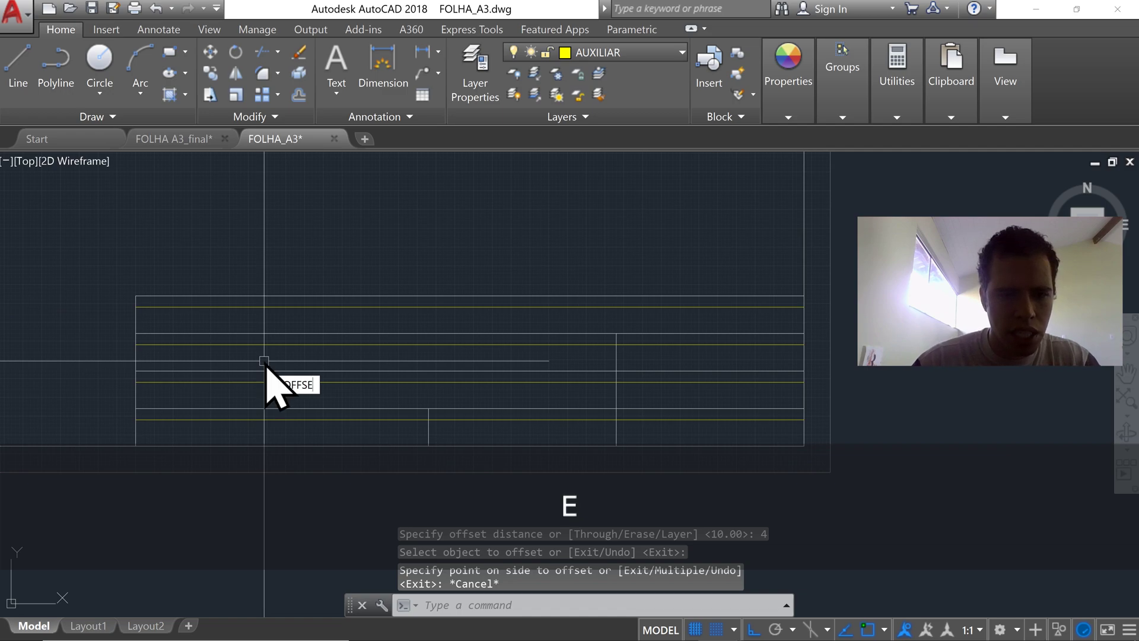
key("Return")
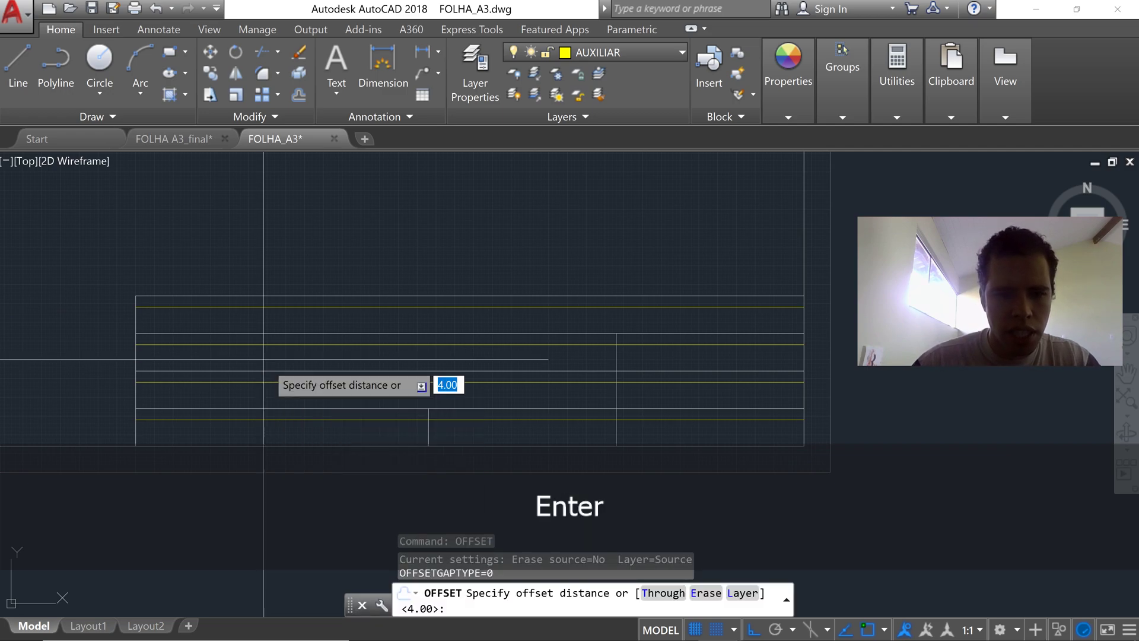
key("Return")
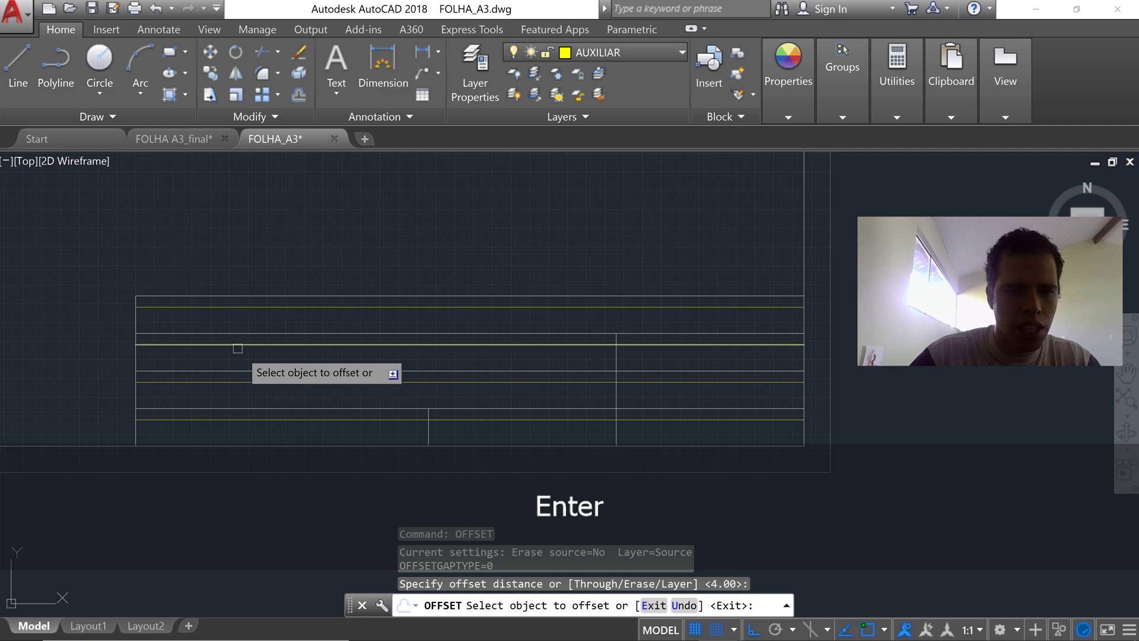
left_click(247, 345)
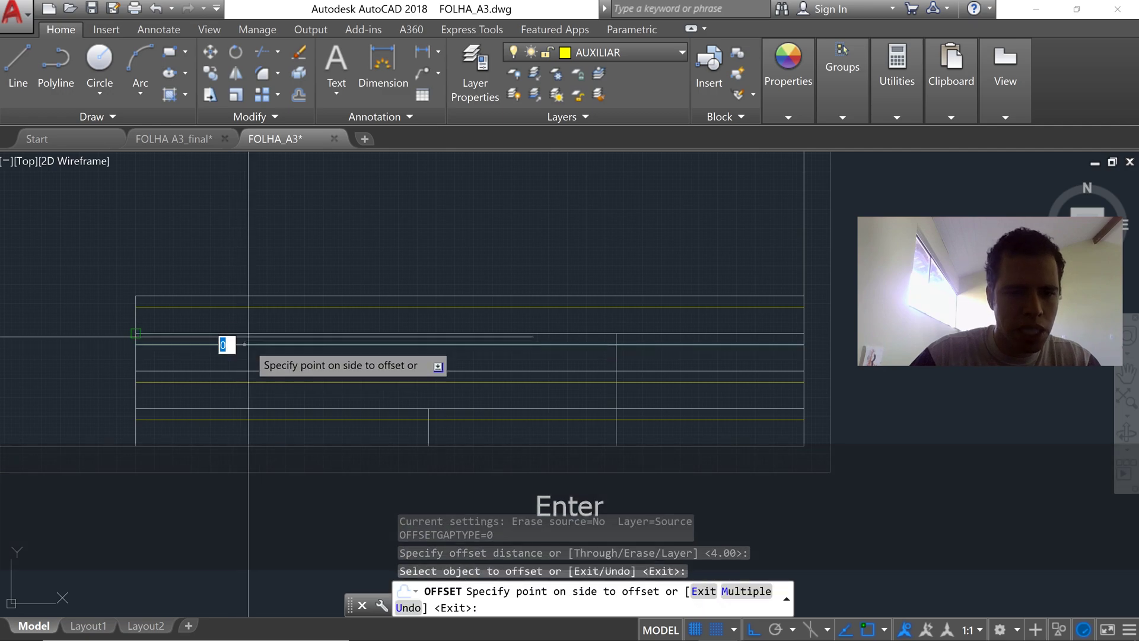
left_click(340, 325)
key("Escape")
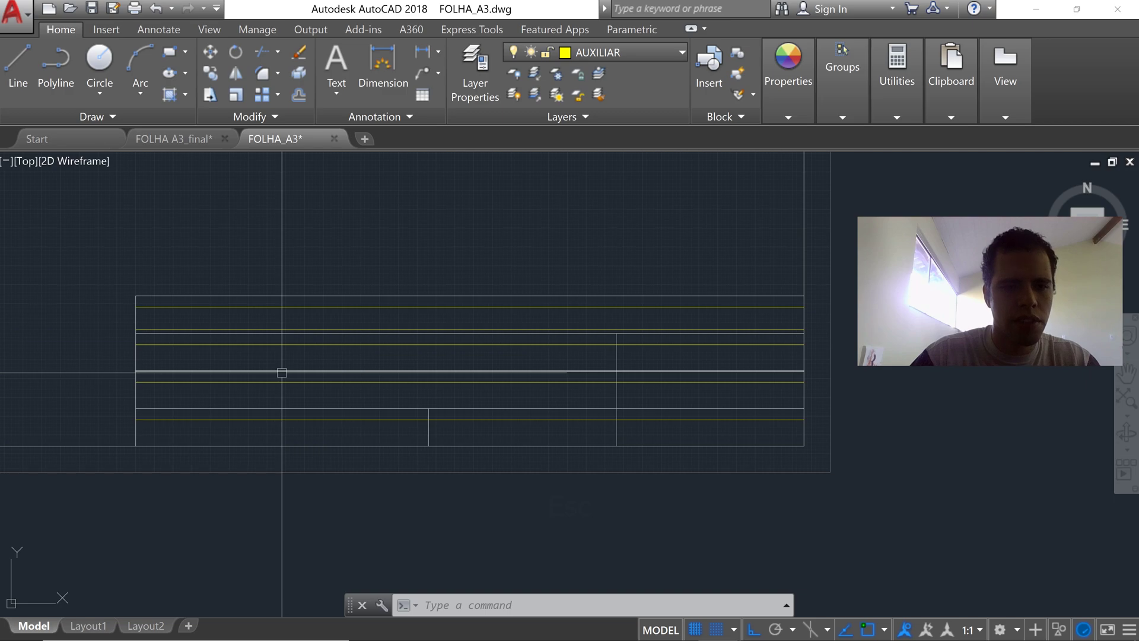
Step: Start another Offset with a distance of 10 mm for the remaining text guide lines
type("OFFSE")
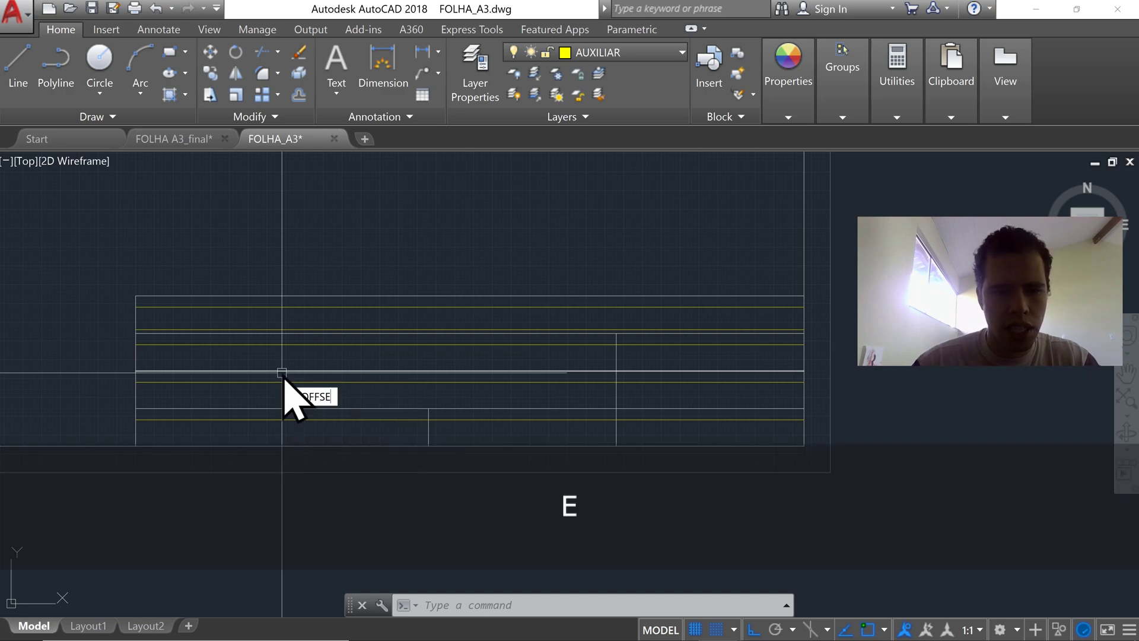
type("T")
key("Return")
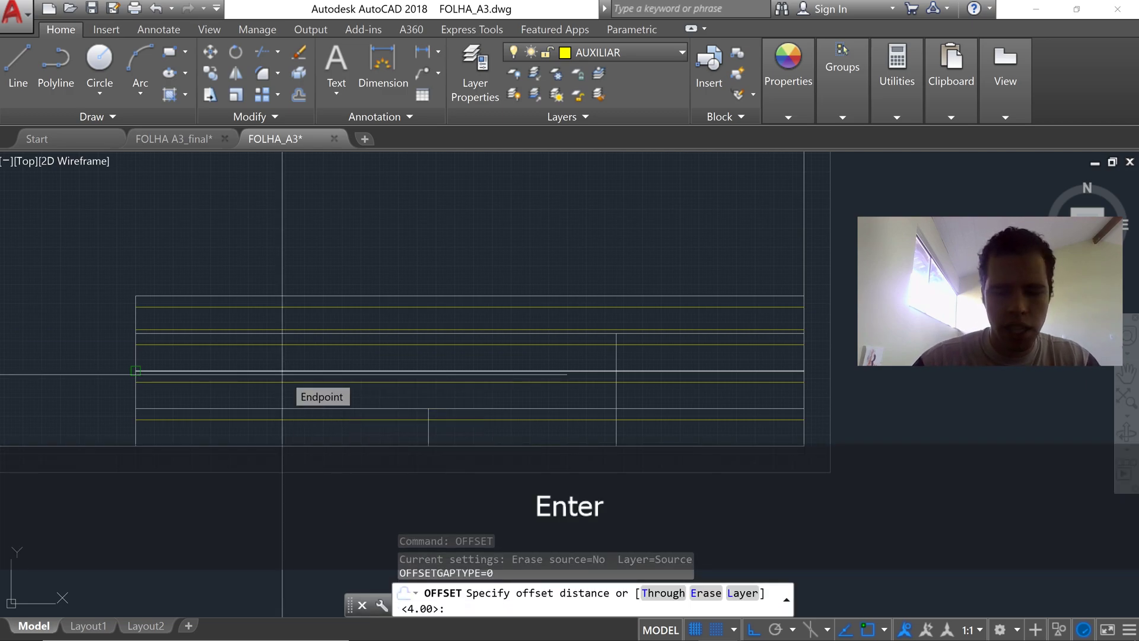
type("10")
key("Return")
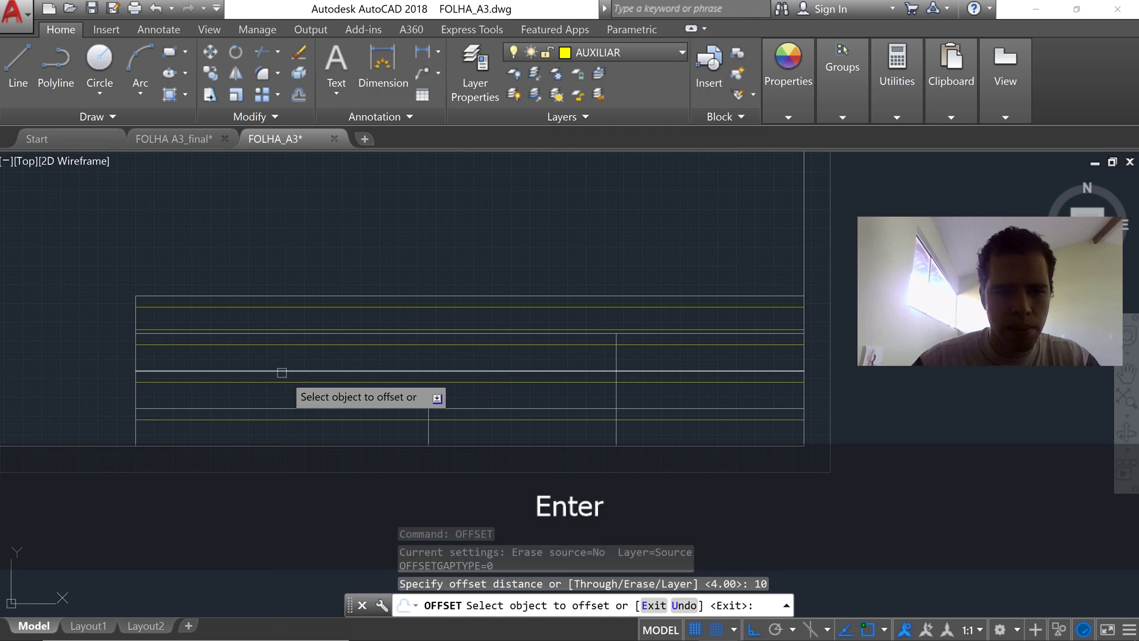
Step: Offset the first title block row's lower auxiliary line downward by 10, repeating it for each of the three rows below
left_click(230, 329)
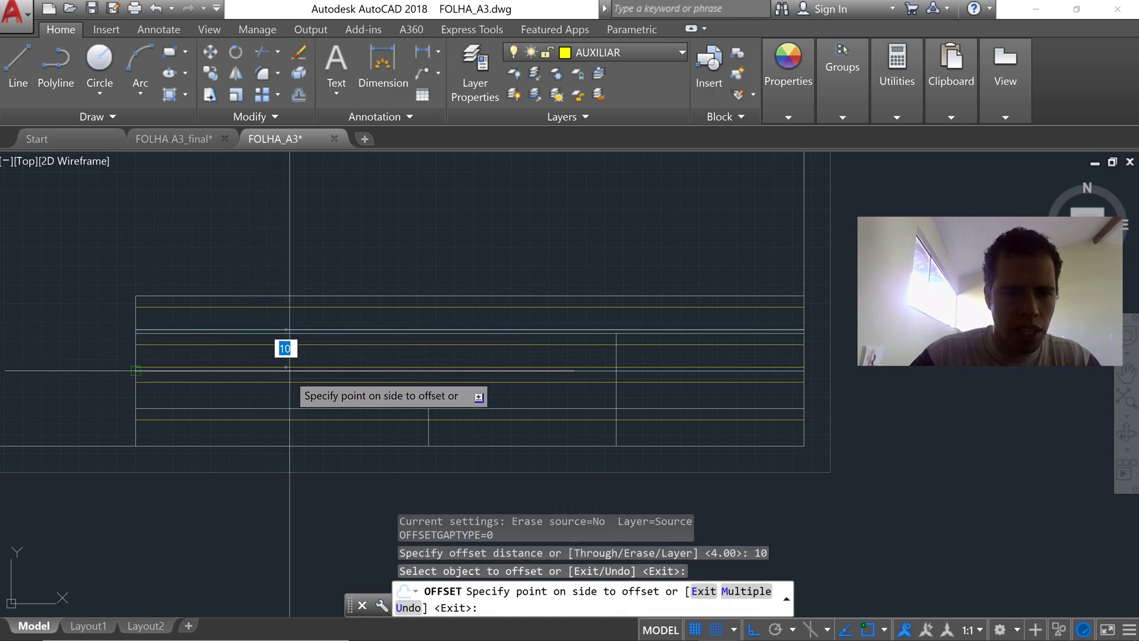
left_click(345, 363)
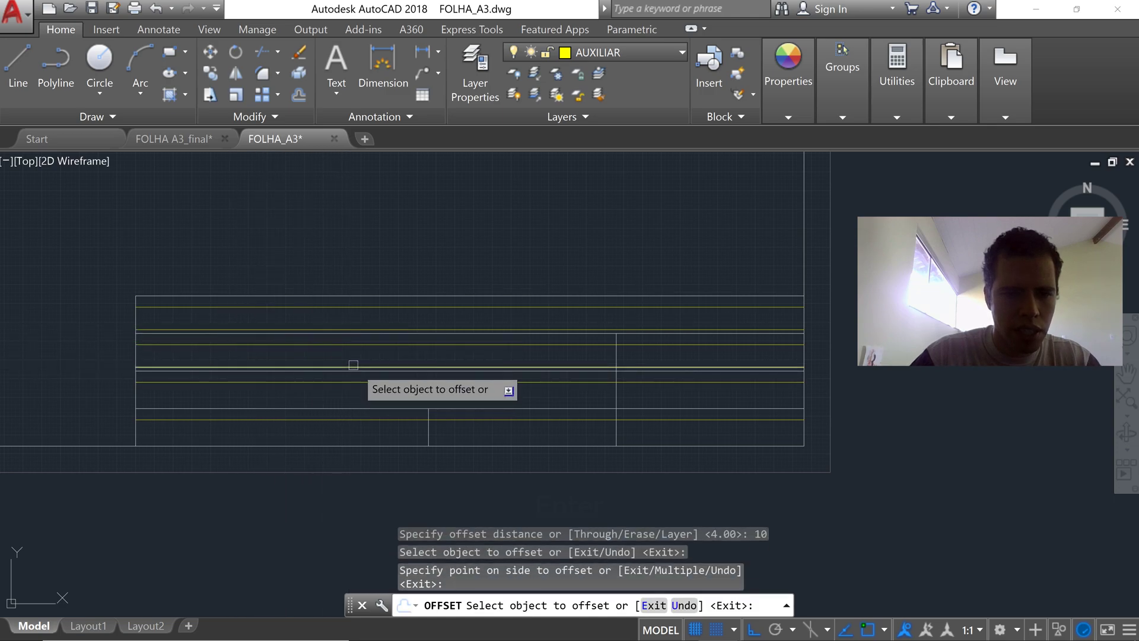
left_click(356, 382)
left_click(359, 396)
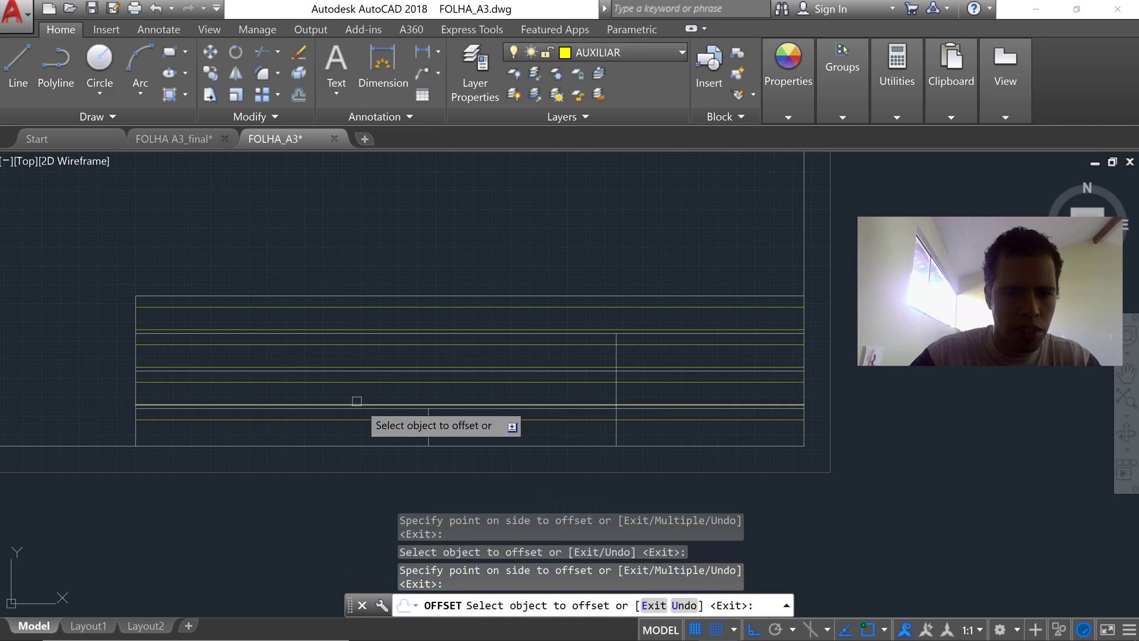
left_click(355, 403)
left_click(356, 429)
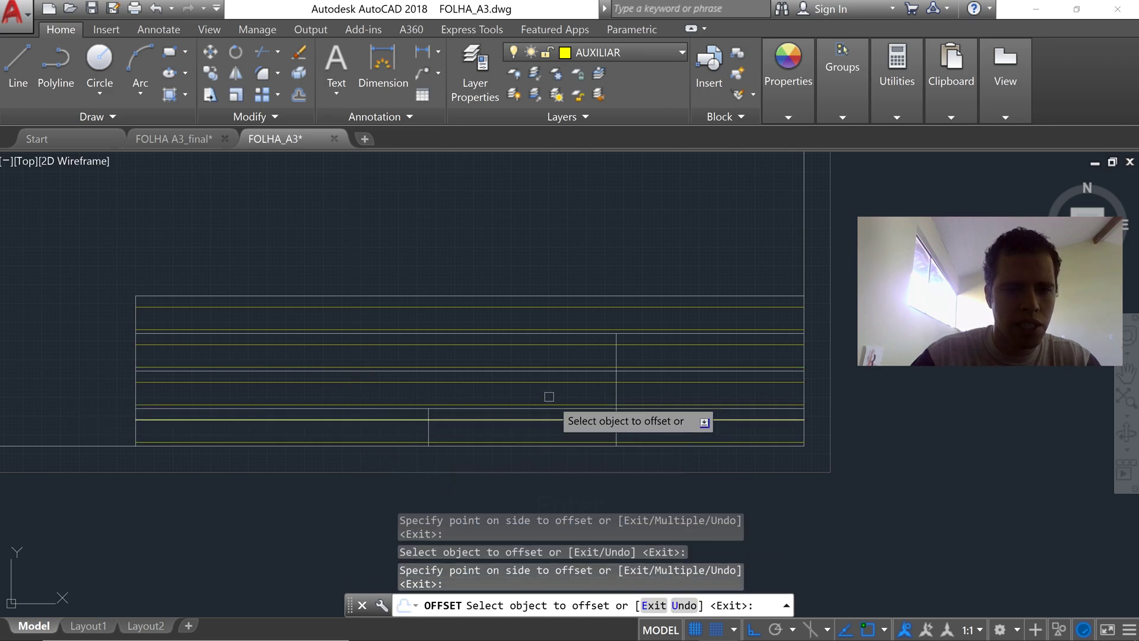
key("Escape")
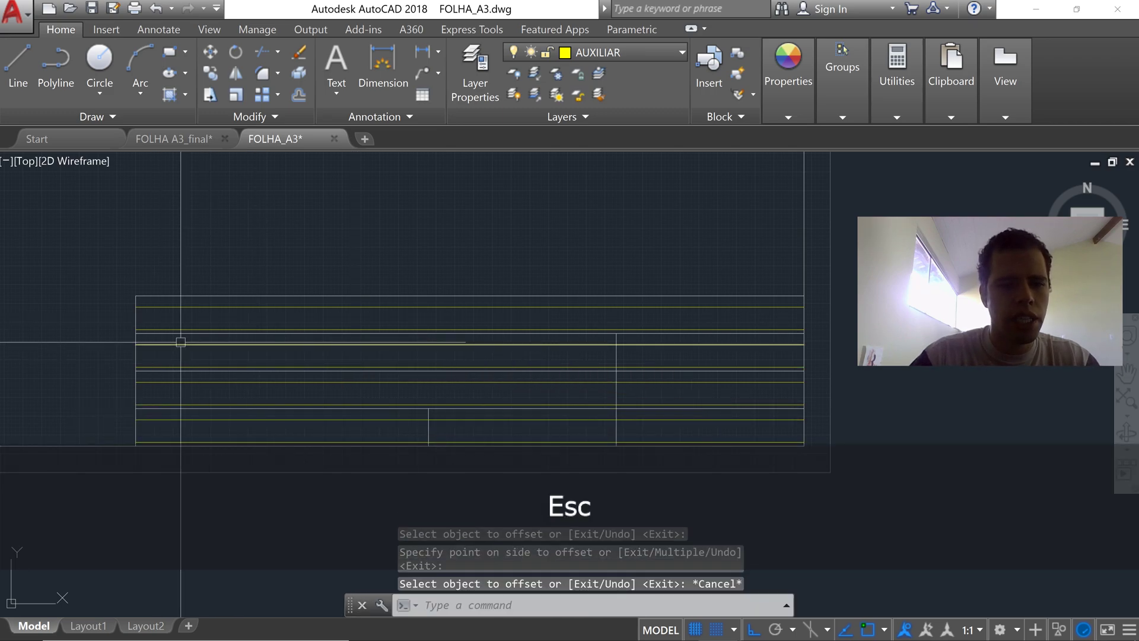
Step: Examine the title block's text labels and vertical guide lines in the FOLHA A3_final drawing, and return to FOLHA_A3
scroll(181, 341, "up", 2)
scroll(186, 330, "up", 3)
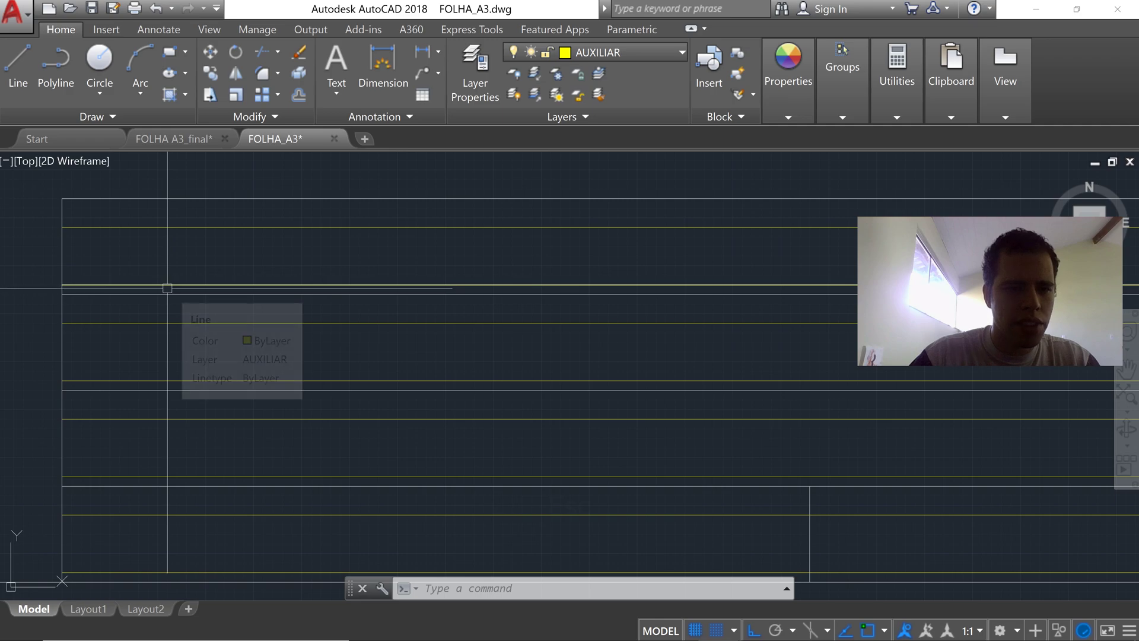
left_click(197, 147)
scroll(90, 307, "up", 5)
middle_click_drag(90, 307, 241, 309)
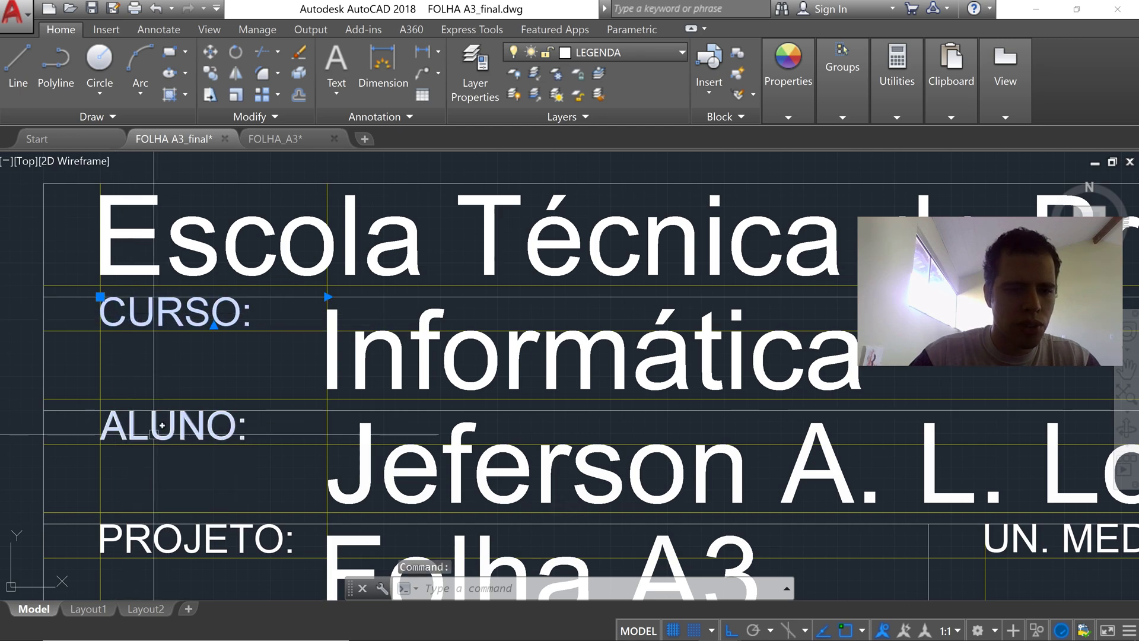
key("Escape")
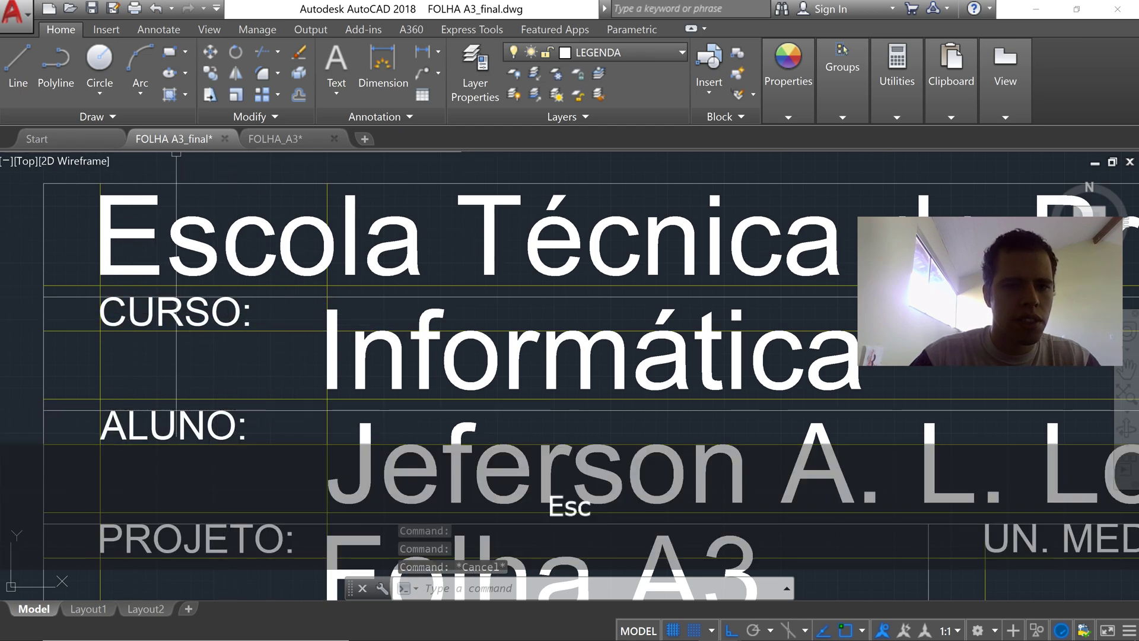
left_click(304, 141)
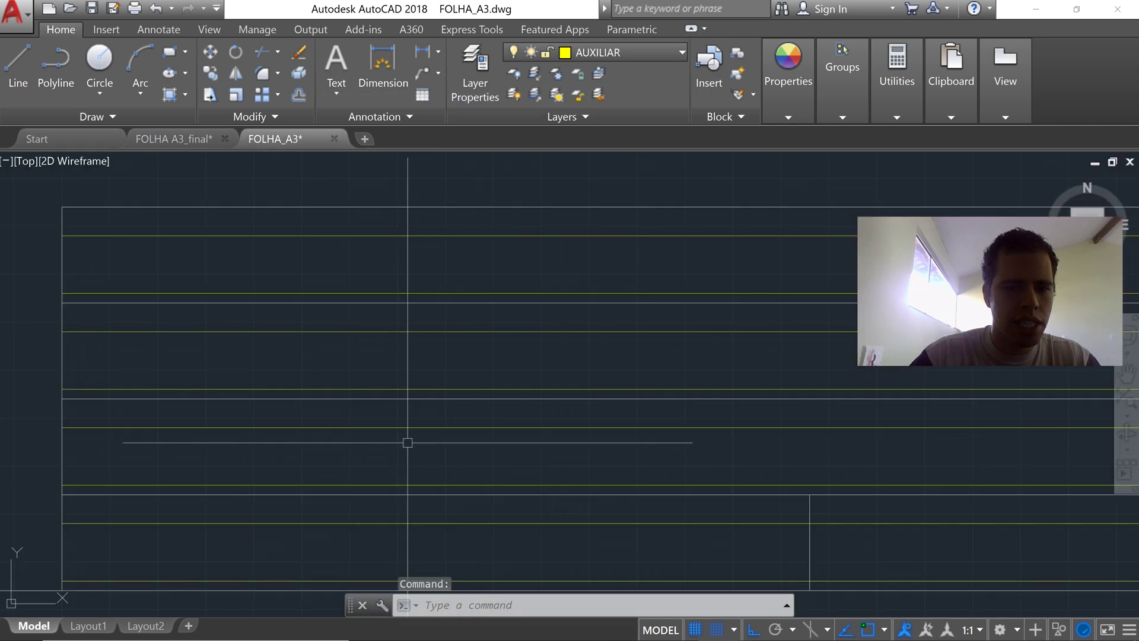
middle_click_drag(443, 388, 391, 397)
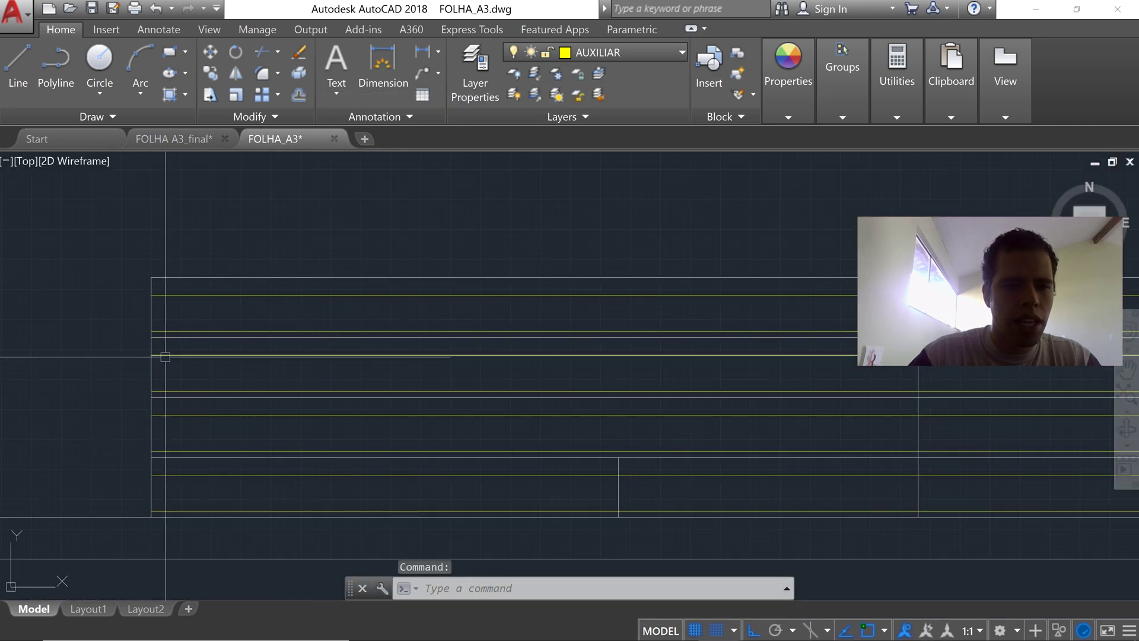
left_click(183, 142)
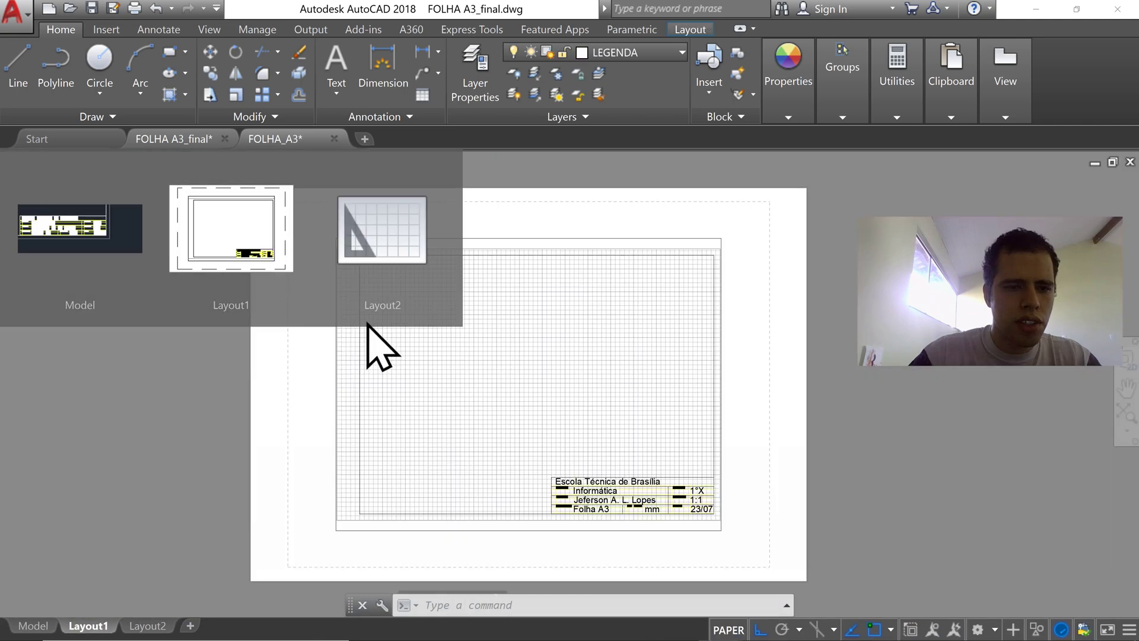
left_click(258, 140)
left_click(178, 144)
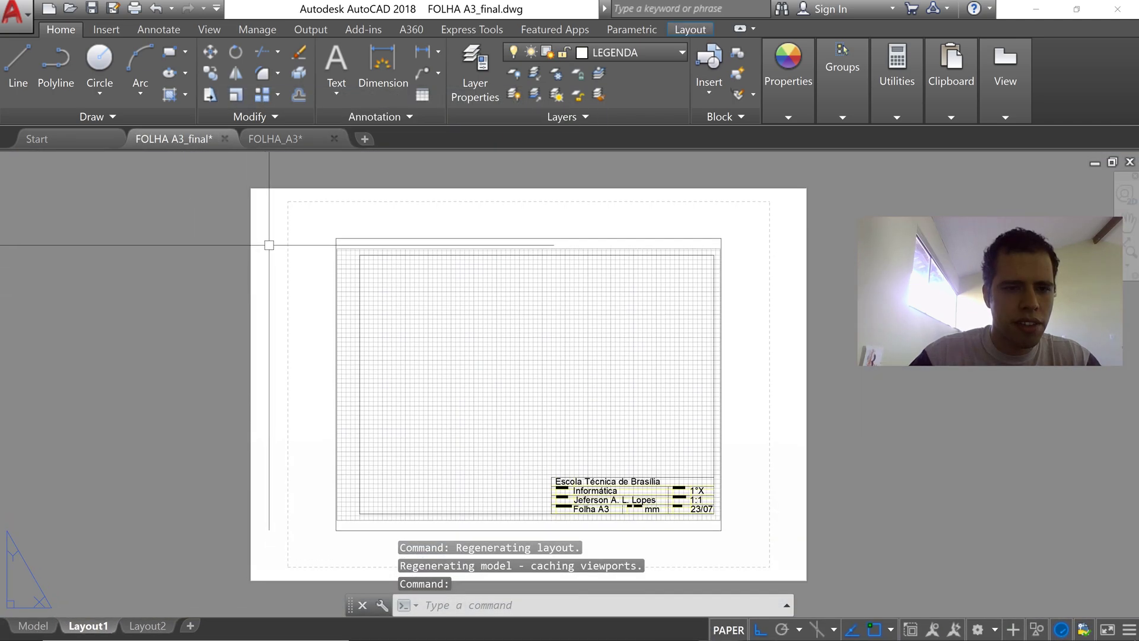
left_click(40, 629)
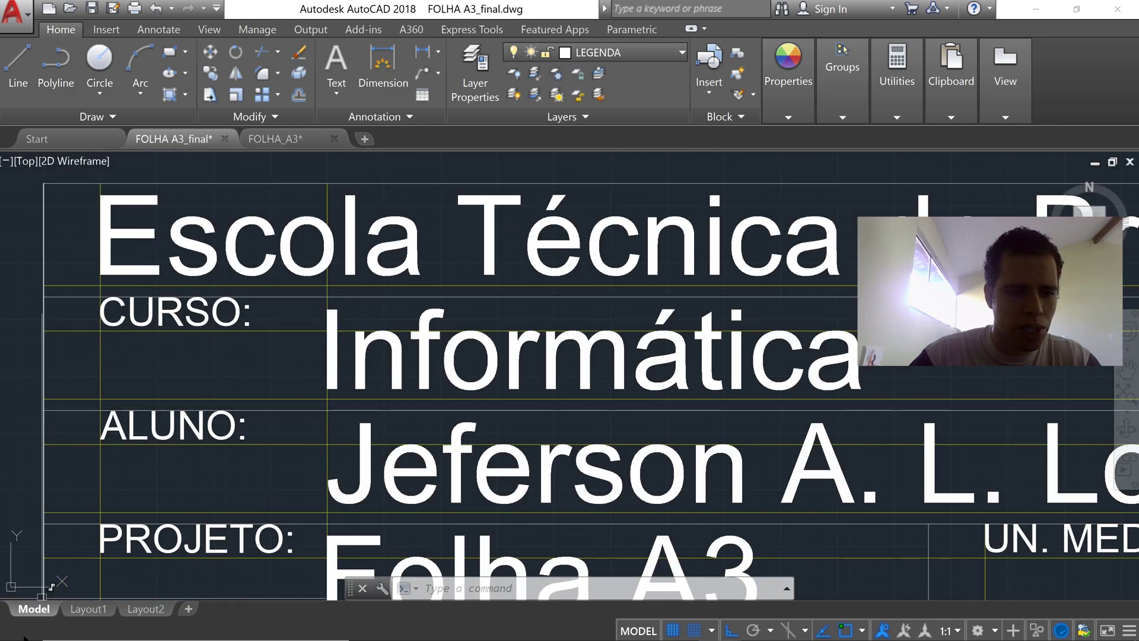
left_click(309, 143)
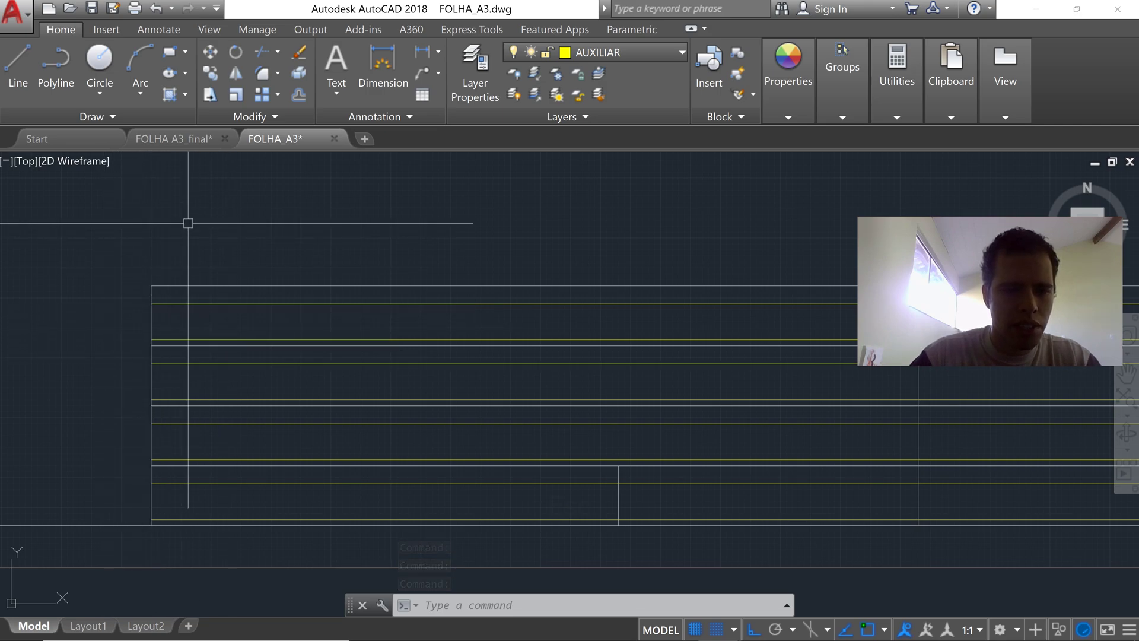
Step: Offset the title block's left edge line 5 units inward to the right
type("OFFSET")
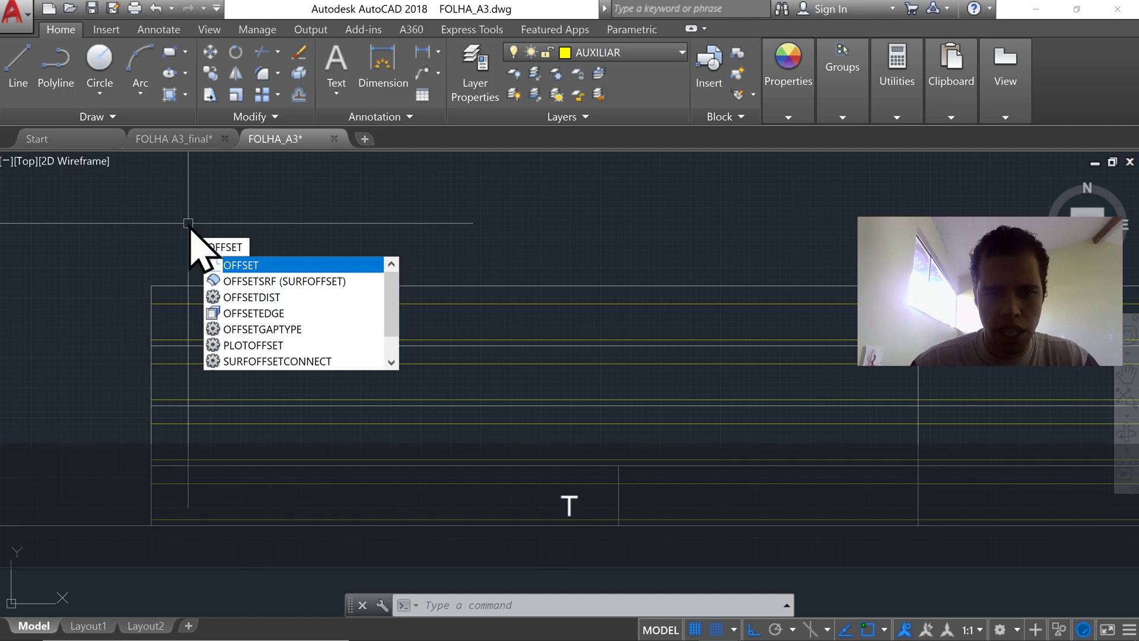
key("Return")
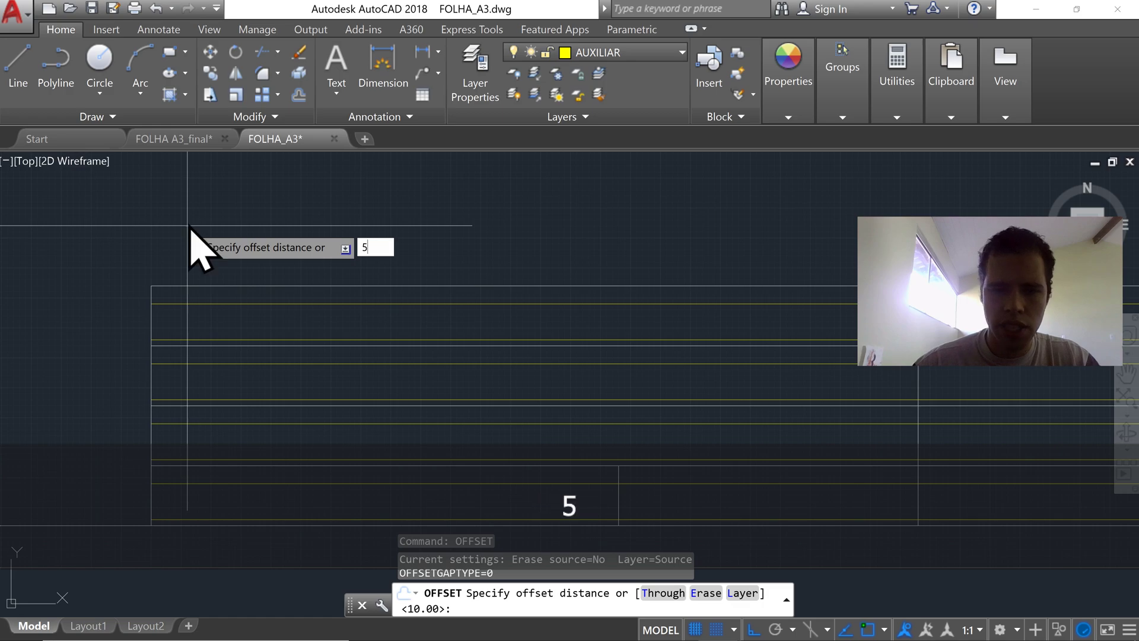
key("Return")
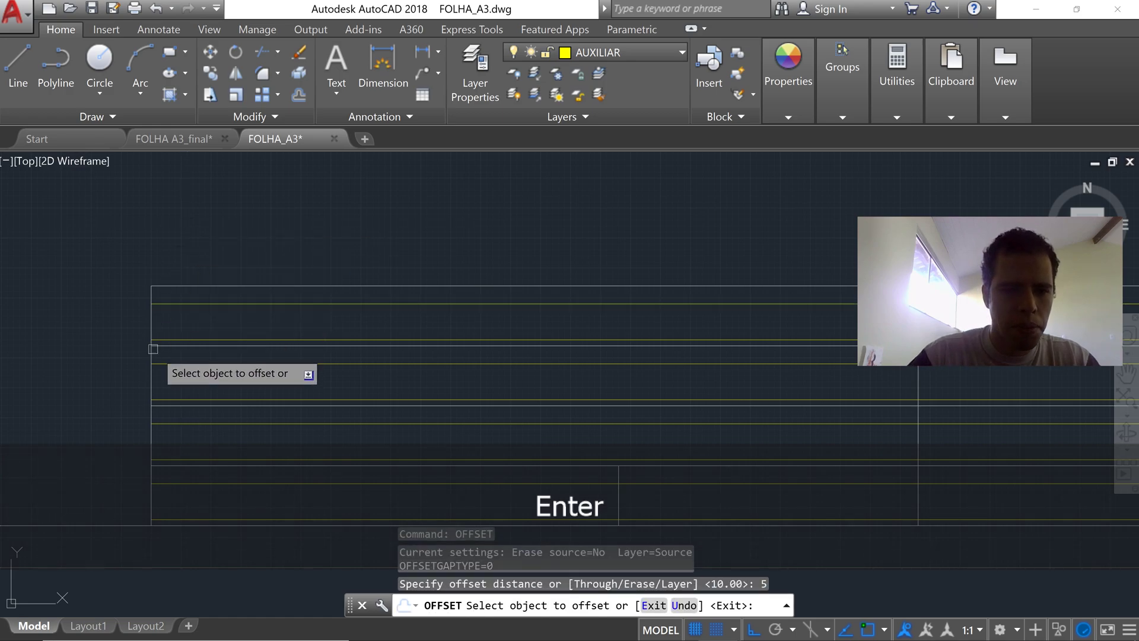
left_click(153, 387)
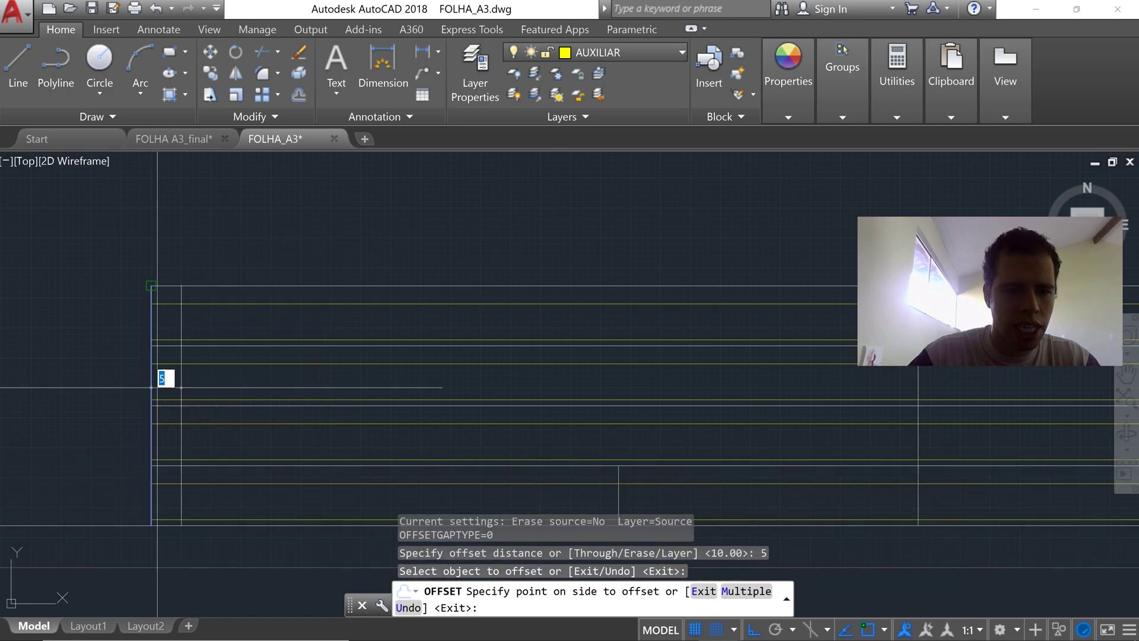
left_click(265, 387)
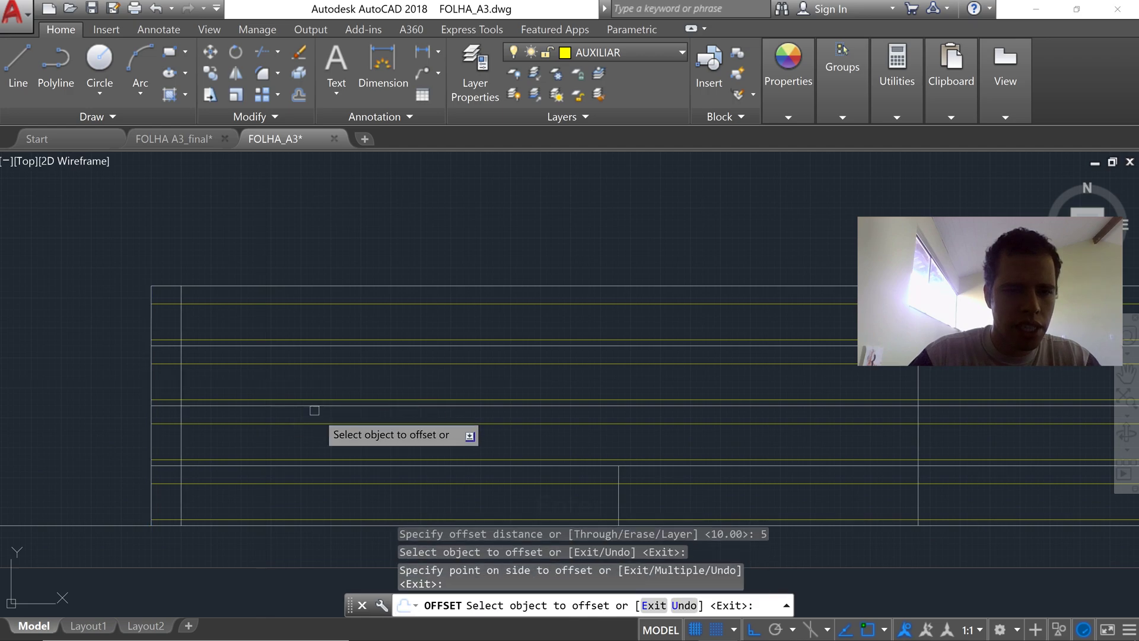
Step: Offset the short bottom-row divider and the taller column divider of the title block 5 units to the right
left_click(619, 496)
left_click(666, 495)
mouse_move(866, 468)
middle_mouse_down()
mouse_move(807, 440)
mouse_move(749, 436)
middle_mouse_up()
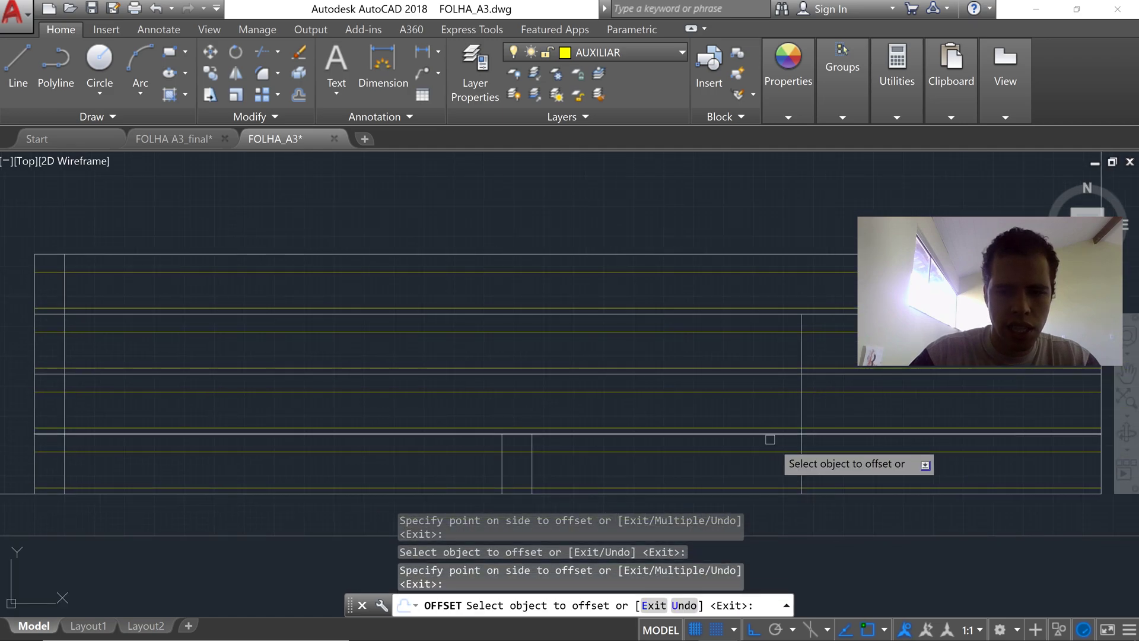
left_click(801, 466)
left_click(814, 468)
middle_click_drag(330, 392, 368, 344)
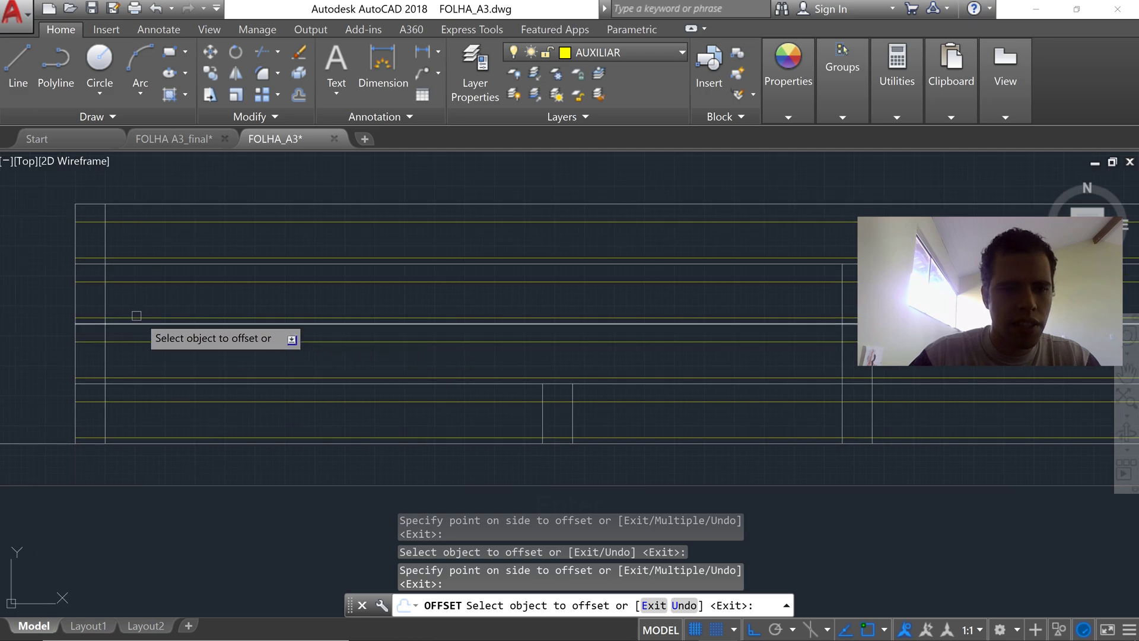
key("Escape")
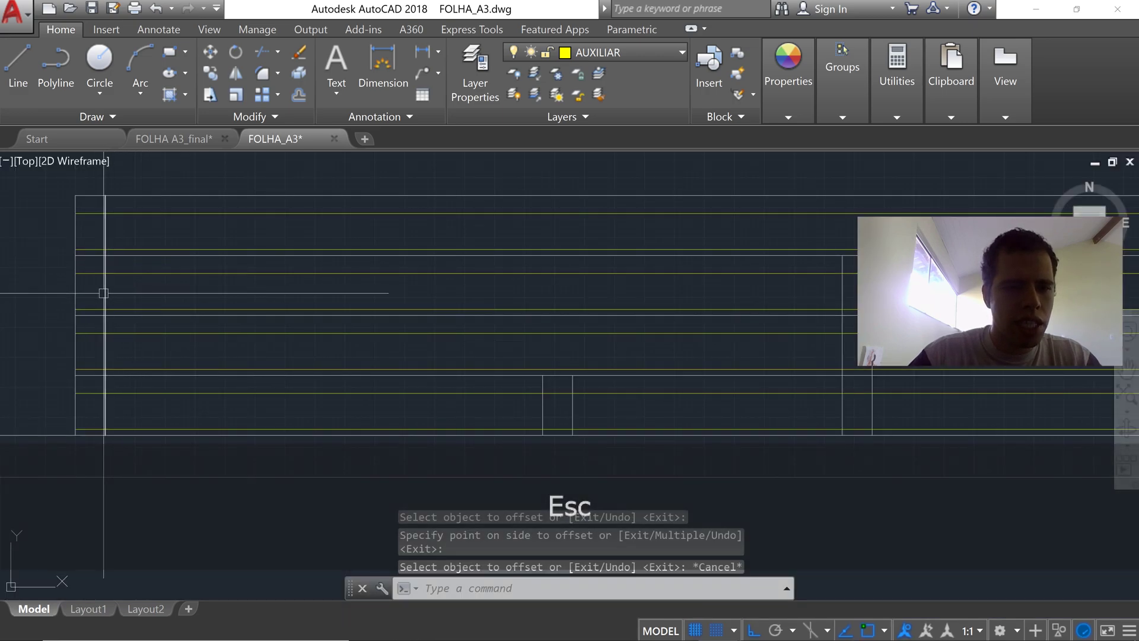
Step: Move the three vertical offset lines in the title block to the AUXILIAR layer
left_click(105, 294)
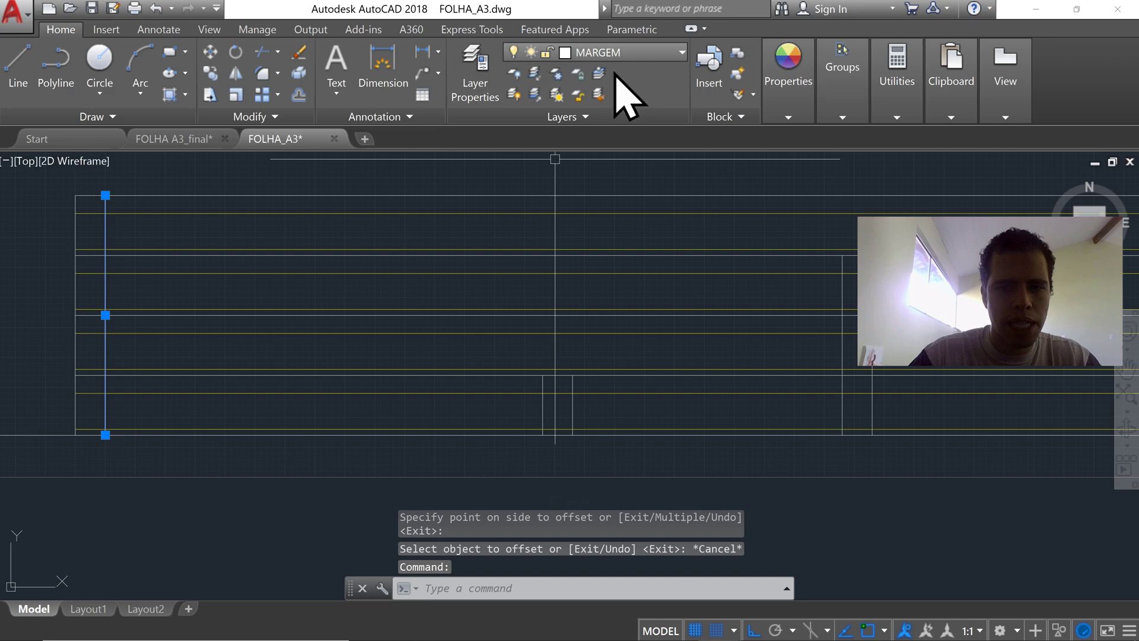
left_click(573, 389)
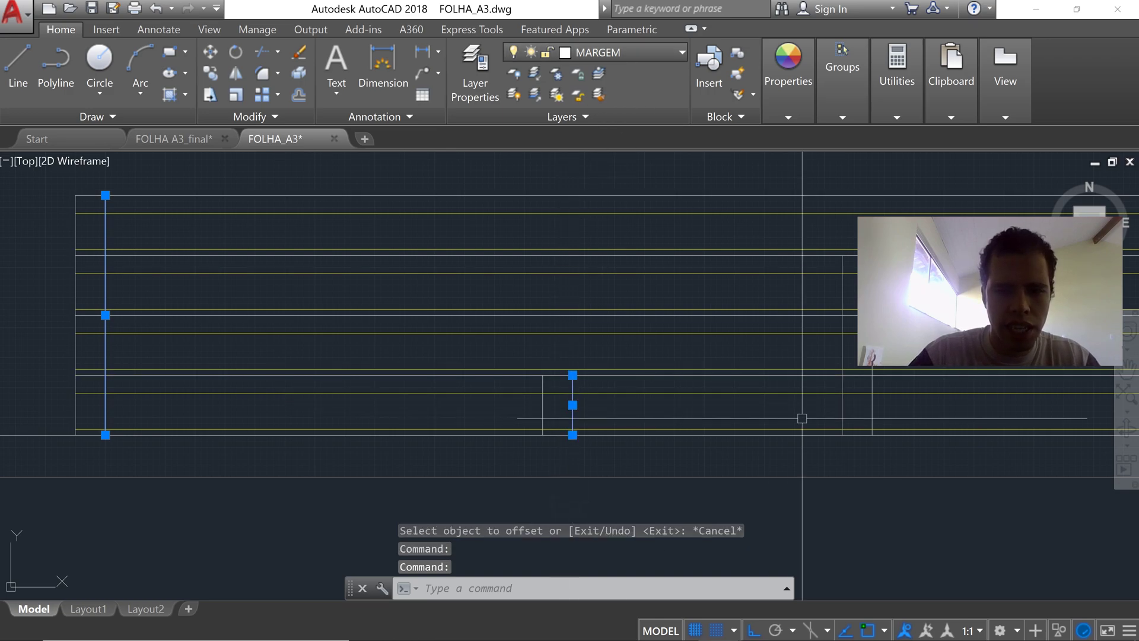
left_click(874, 407)
mouse_move(786, 381)
middle_mouse_down()
mouse_move(732, 382)
mouse_move(687, 402)
mouse_move(703, 404)
middle_mouse_up()
left_click(629, 53)
left_click(627, 95)
key("Escape")
scroll(238, 409, "down", 3)
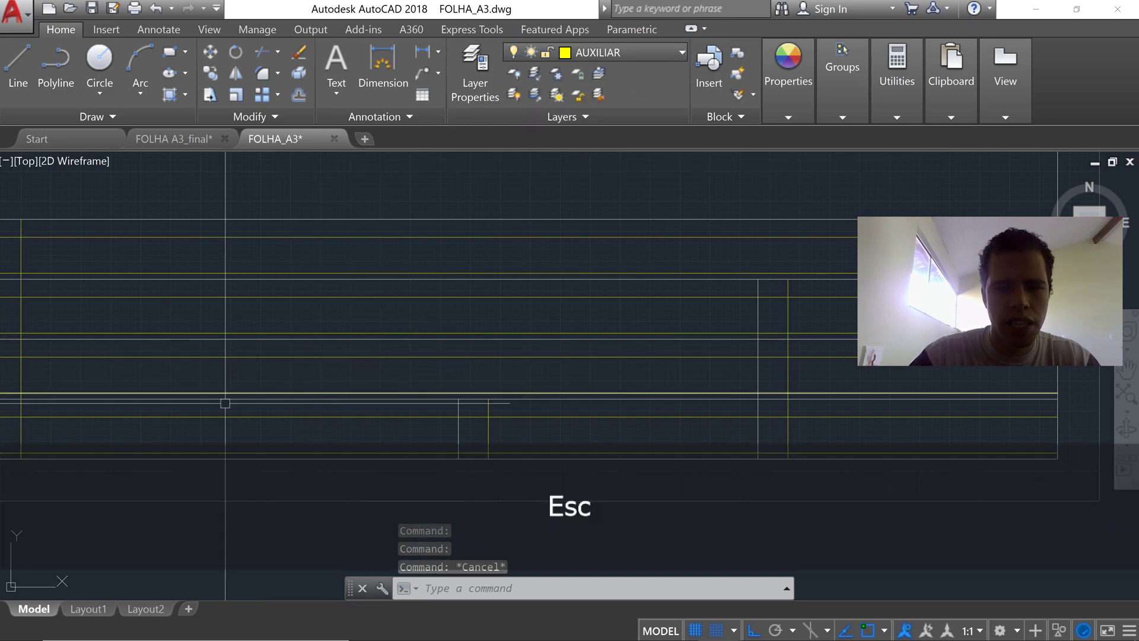
mouse_move(251, 421)
middle_mouse_down()
mouse_move(297, 376)
mouse_move(277, 385)
middle_mouse_up()
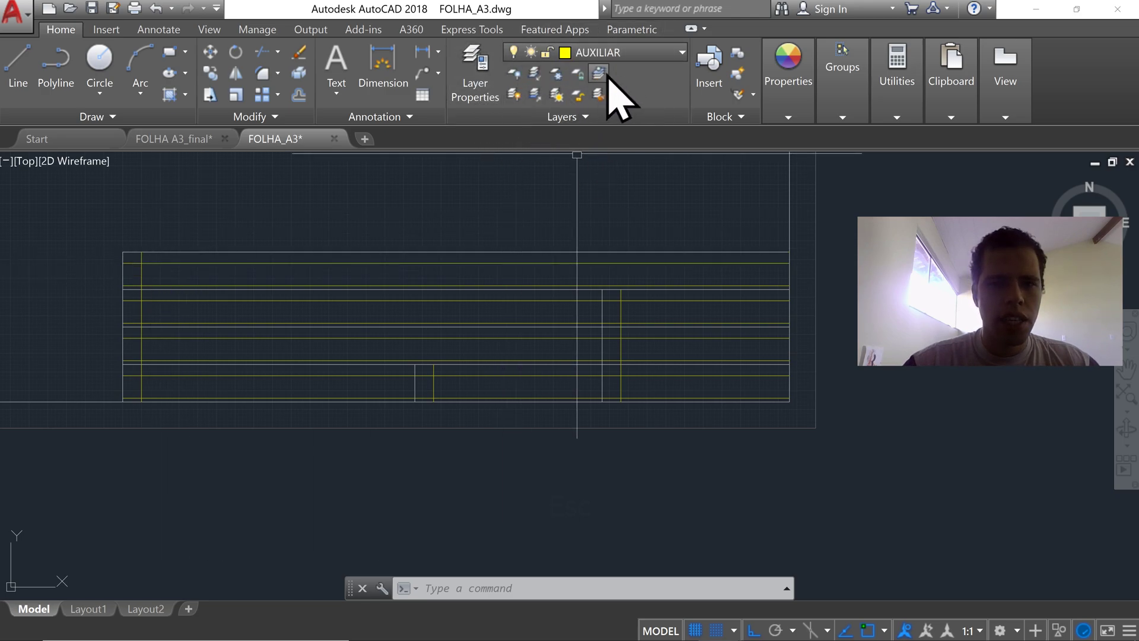
Step: Create a new layer named LEGENDA
left_click(478, 98)
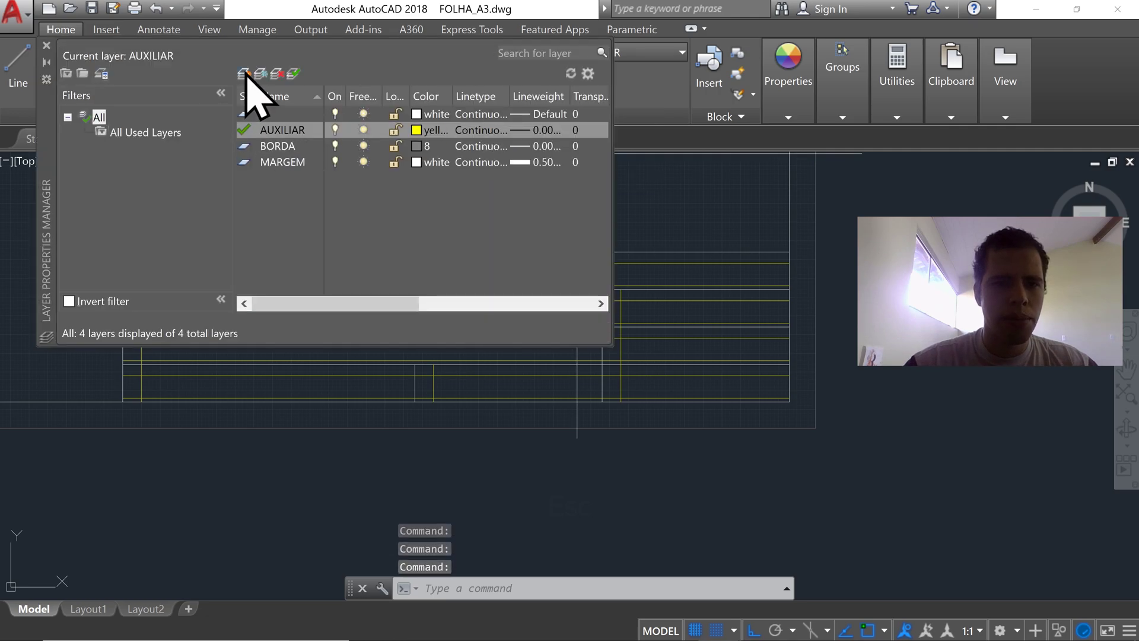
left_click(244, 73)
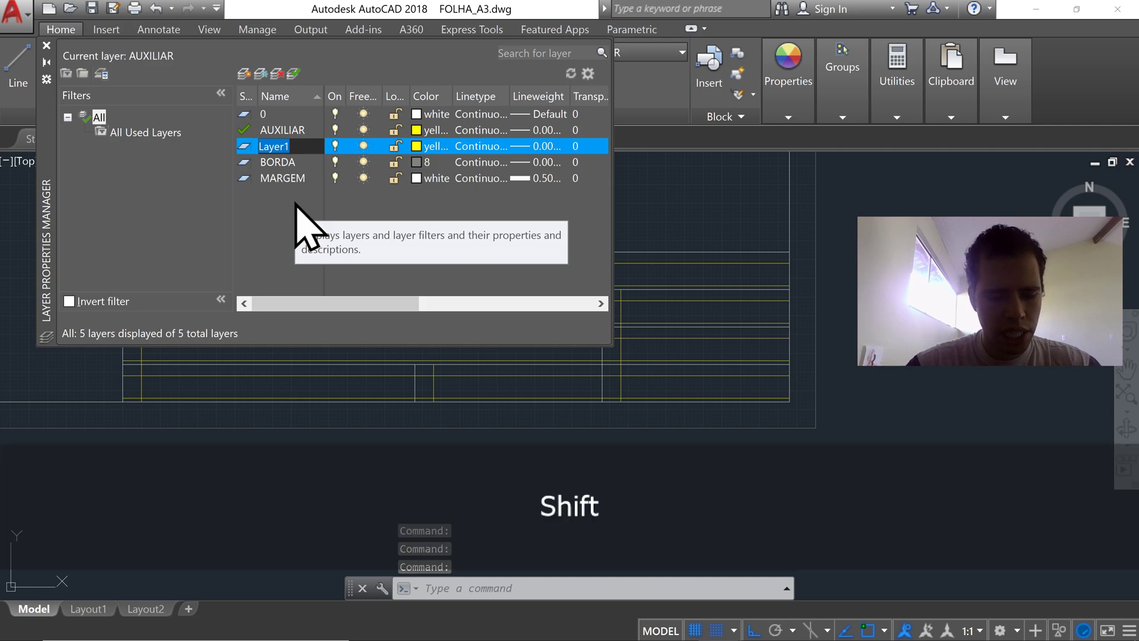
type("LEGENDA")
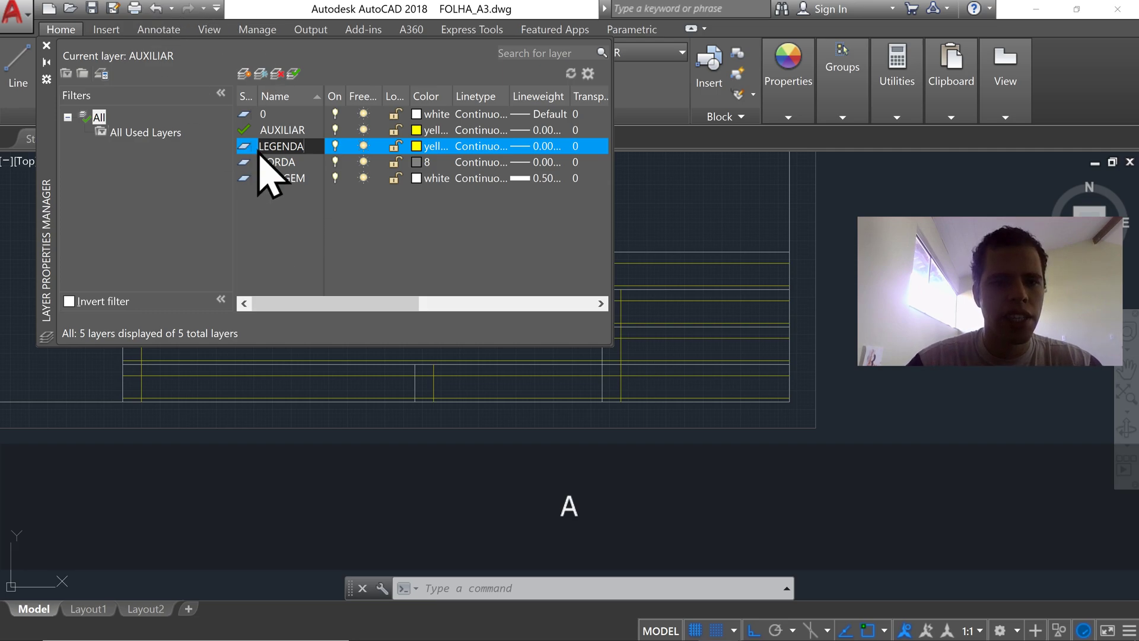
left_click(378, 213)
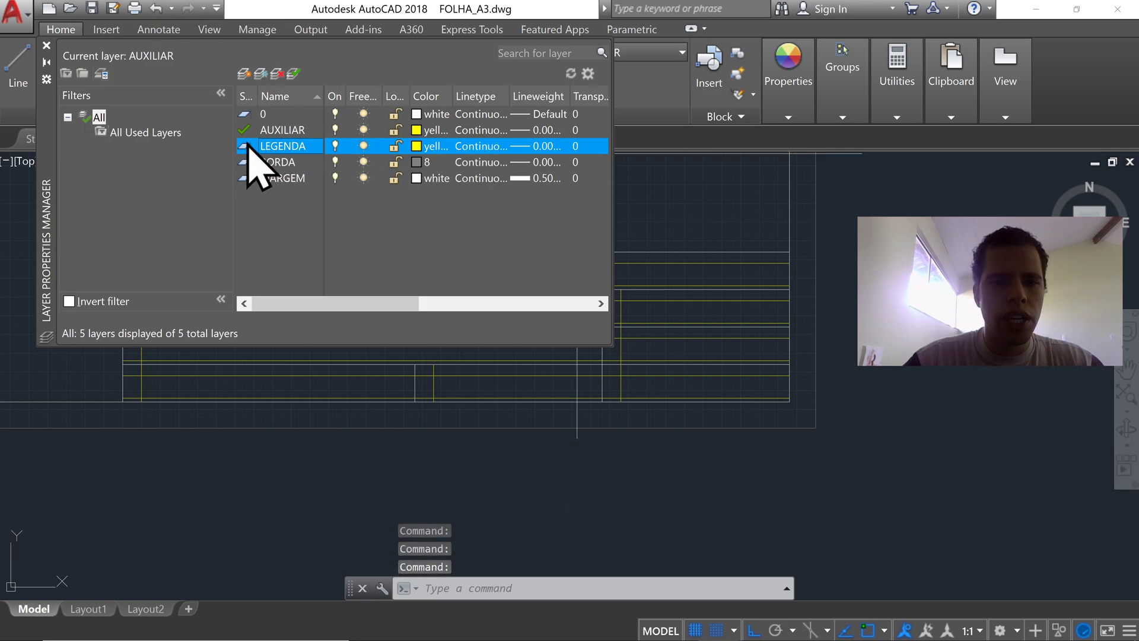
Step: Set the LEGENDA layer's color to white and its lineweight to Default
left_click(436, 147)
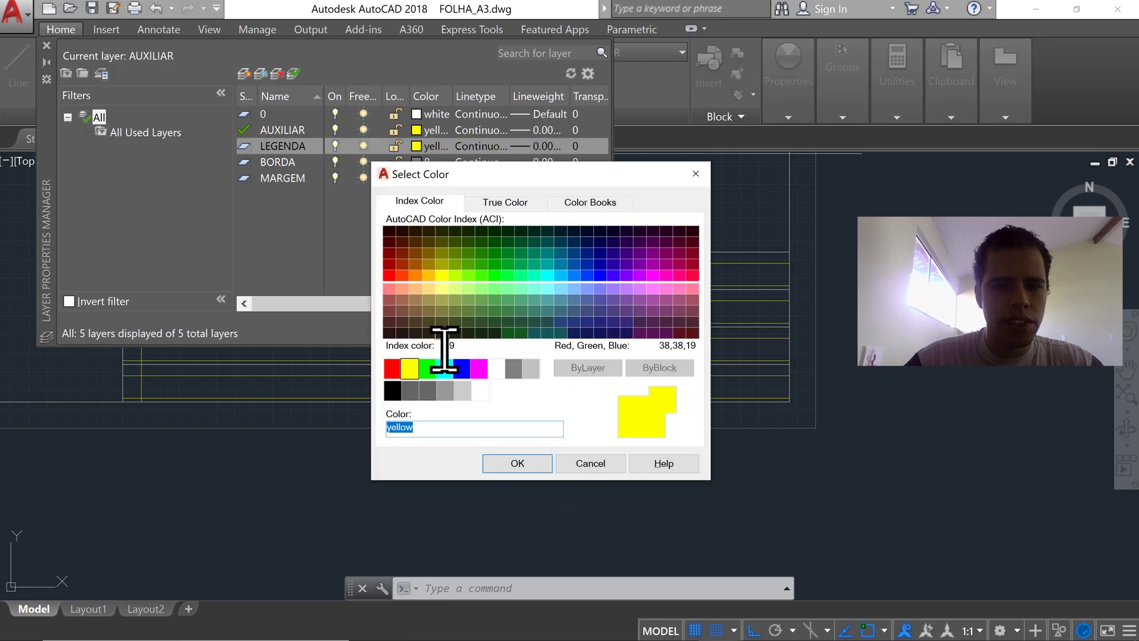
left_click(481, 391)
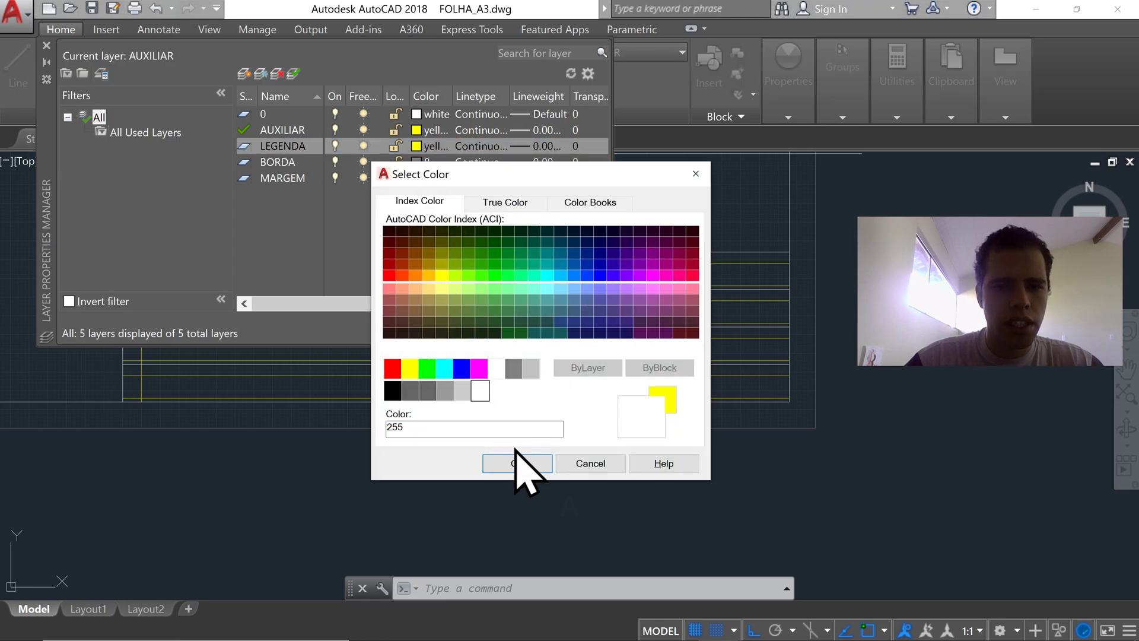
left_click(498, 368)
left_click(517, 464)
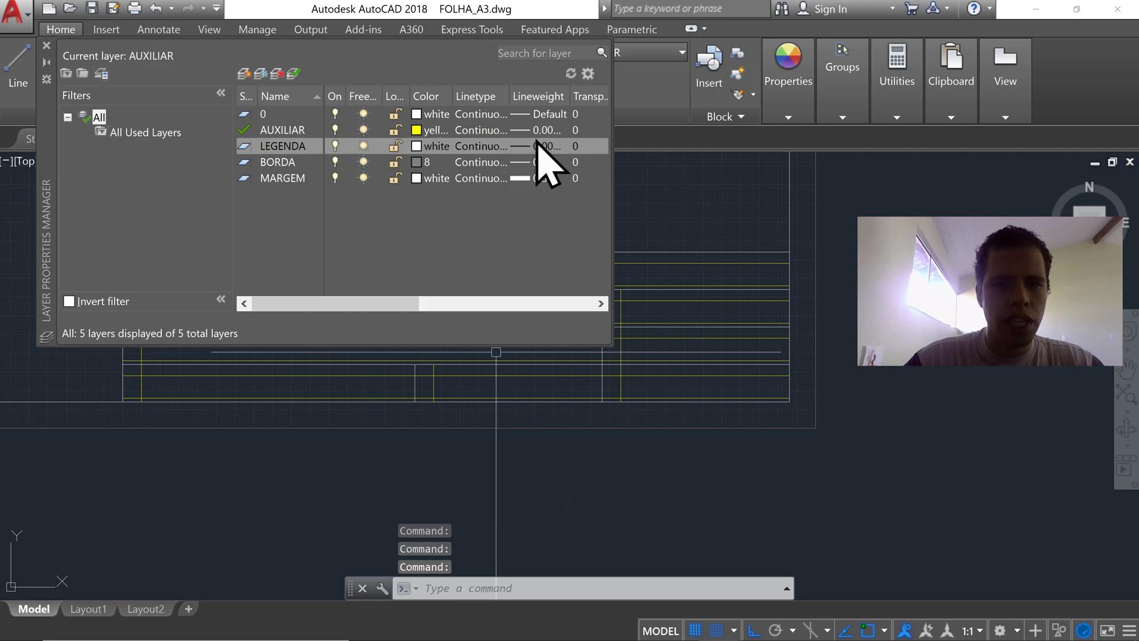
left_click(527, 147)
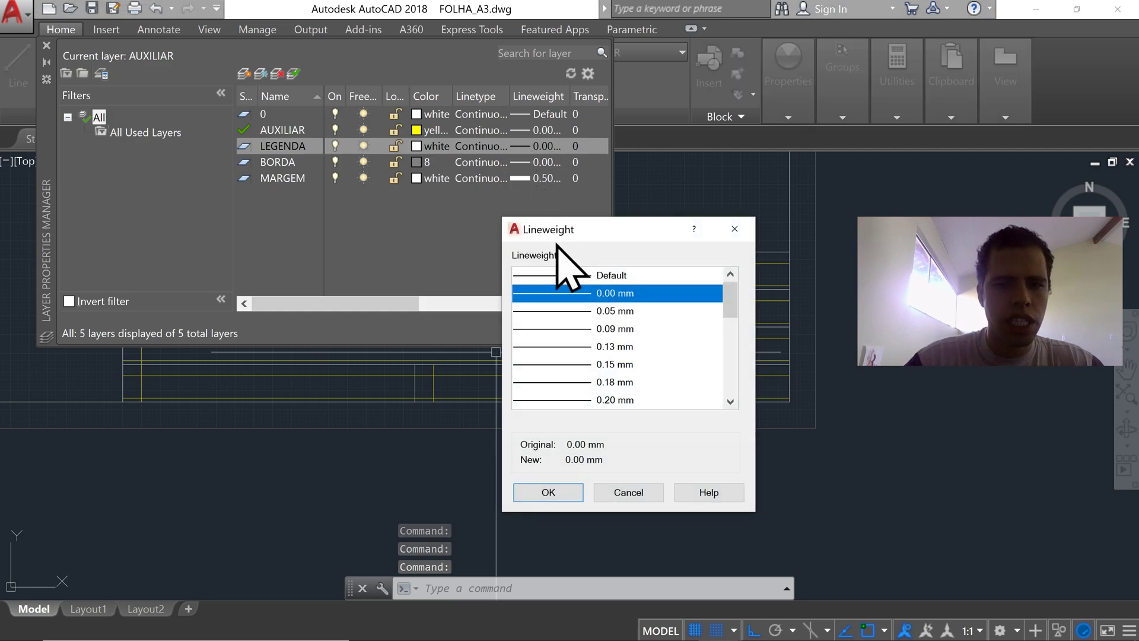
left_click(579, 276)
left_click(549, 493)
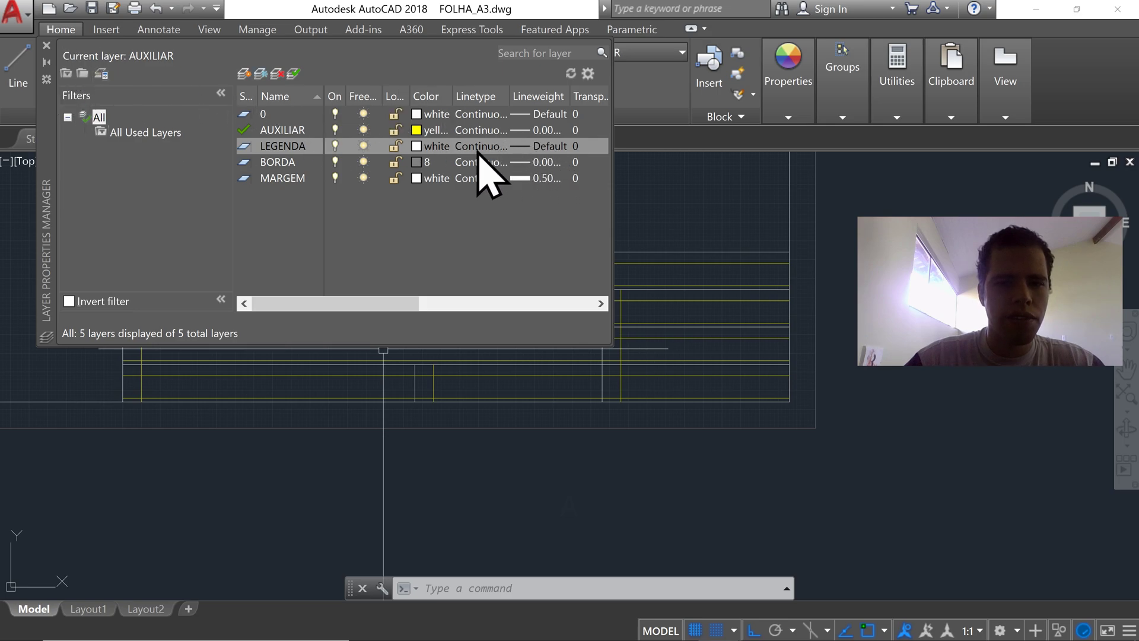
Step: Create a new text style named 2.5mm
left_click(46, 46)
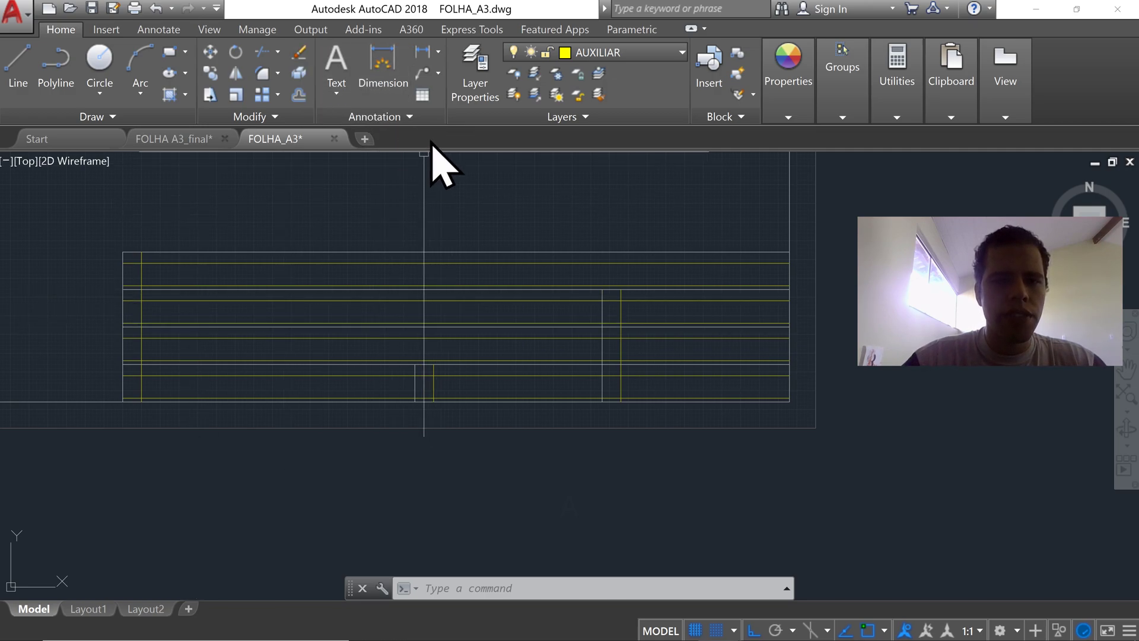
left_click(410, 119)
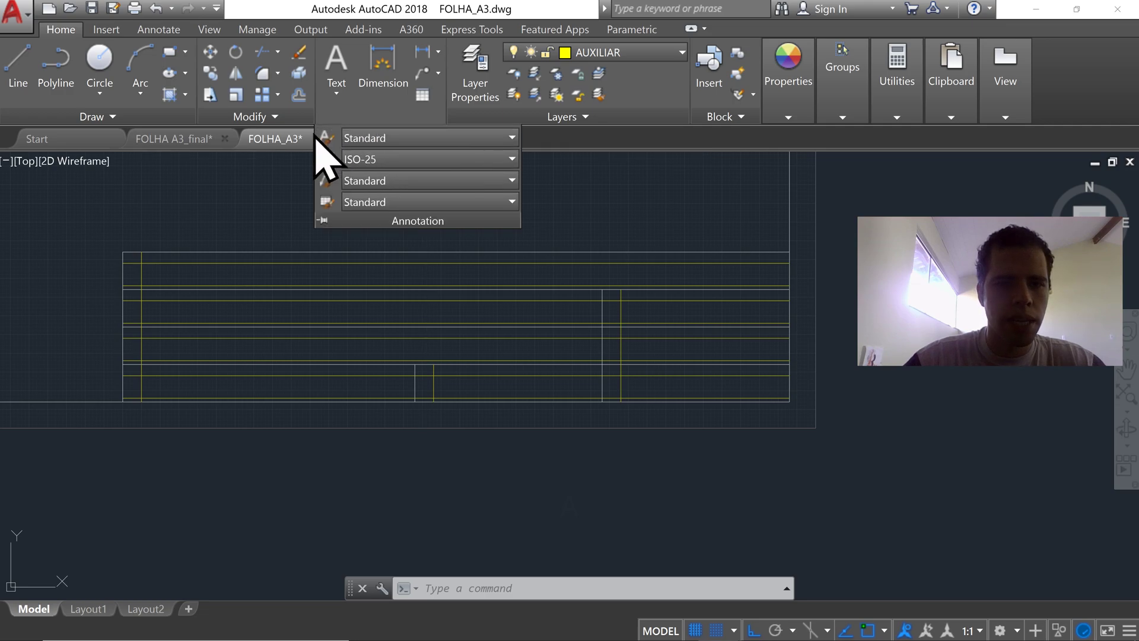
left_click(510, 142)
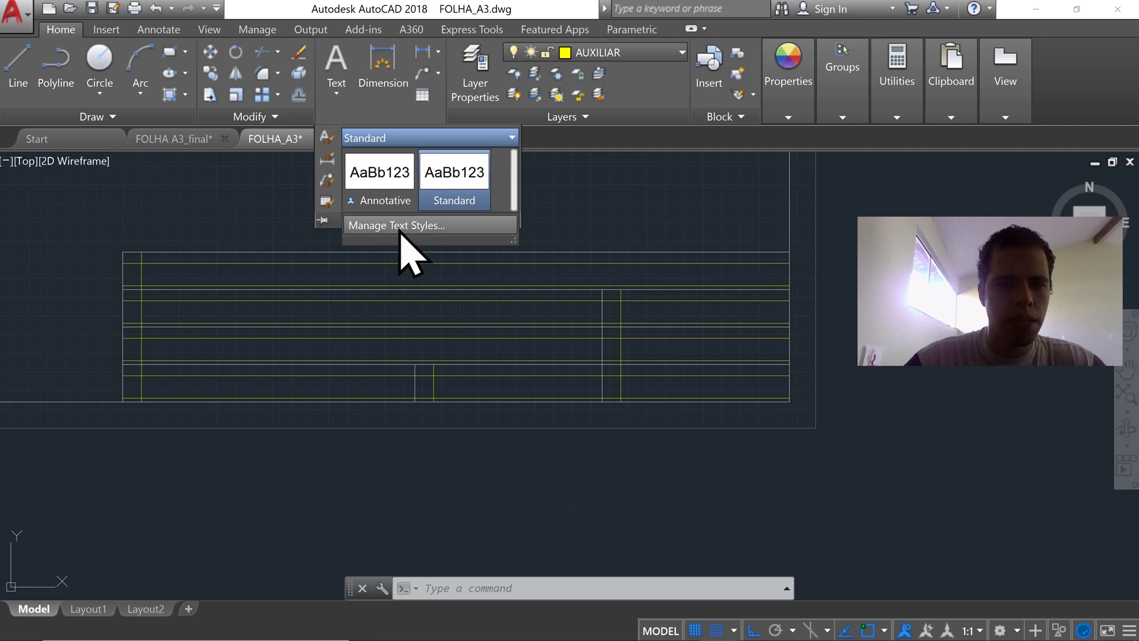
left_click(475, 229)
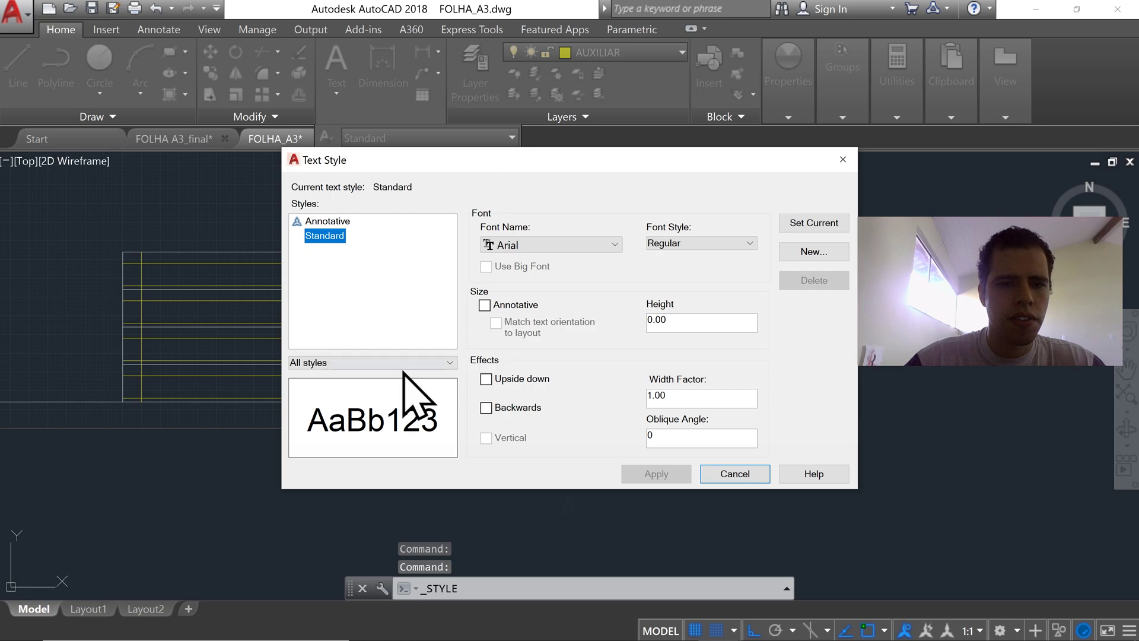
left_click(671, 330)
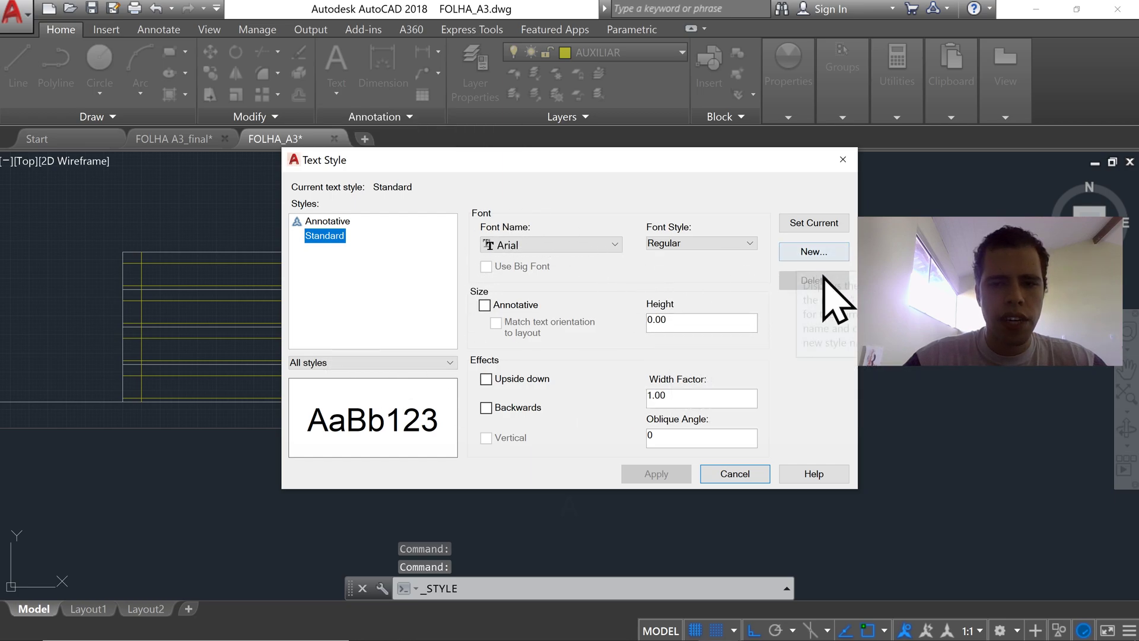
left_click(825, 252)
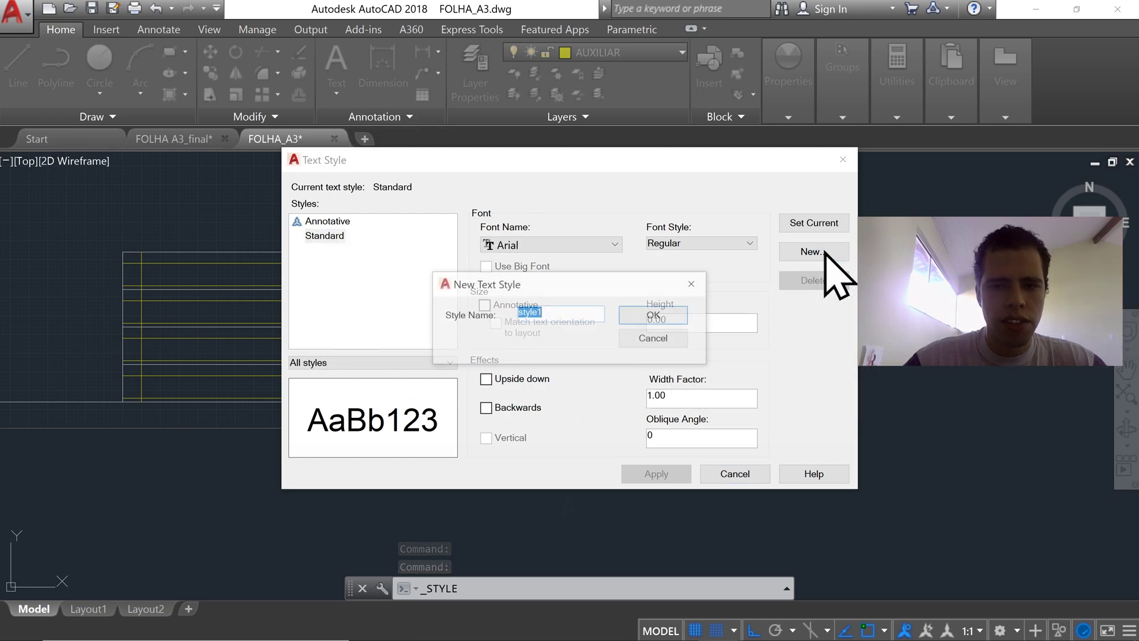
type("2.5mm")
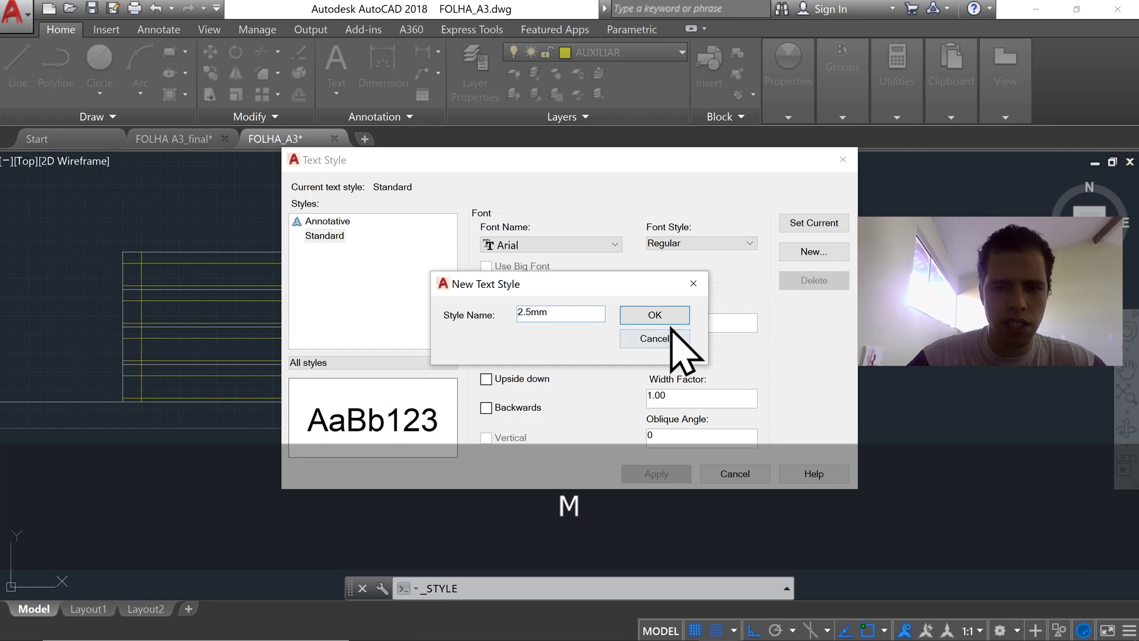
left_click(657, 317)
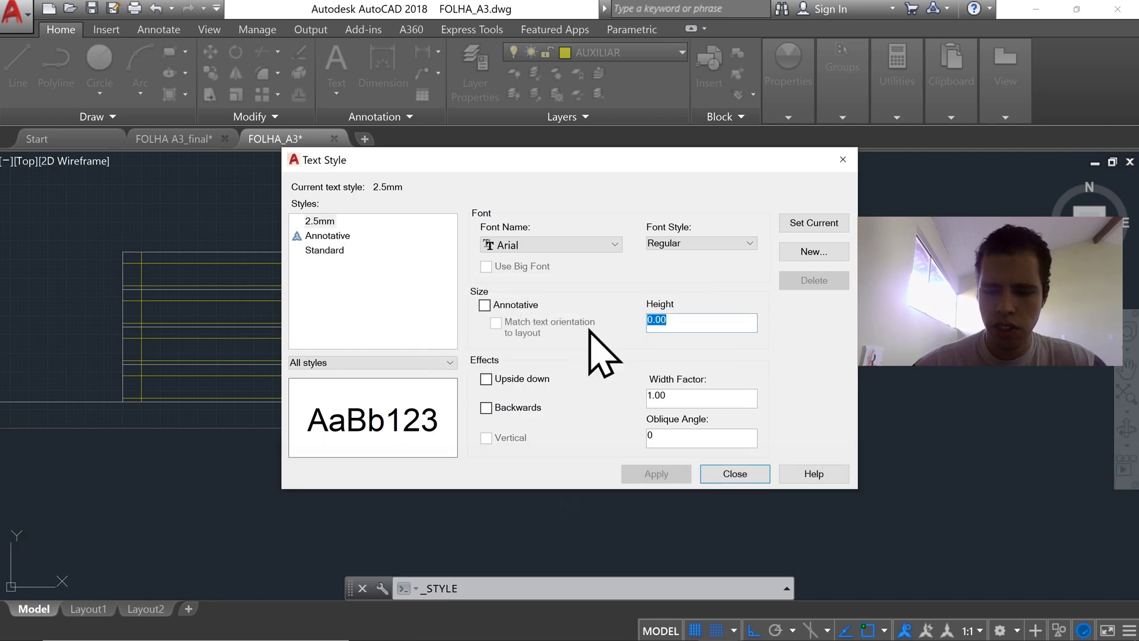
Step: Set the 2.5mm text style's height to 2.50 and apply the change
type("2")
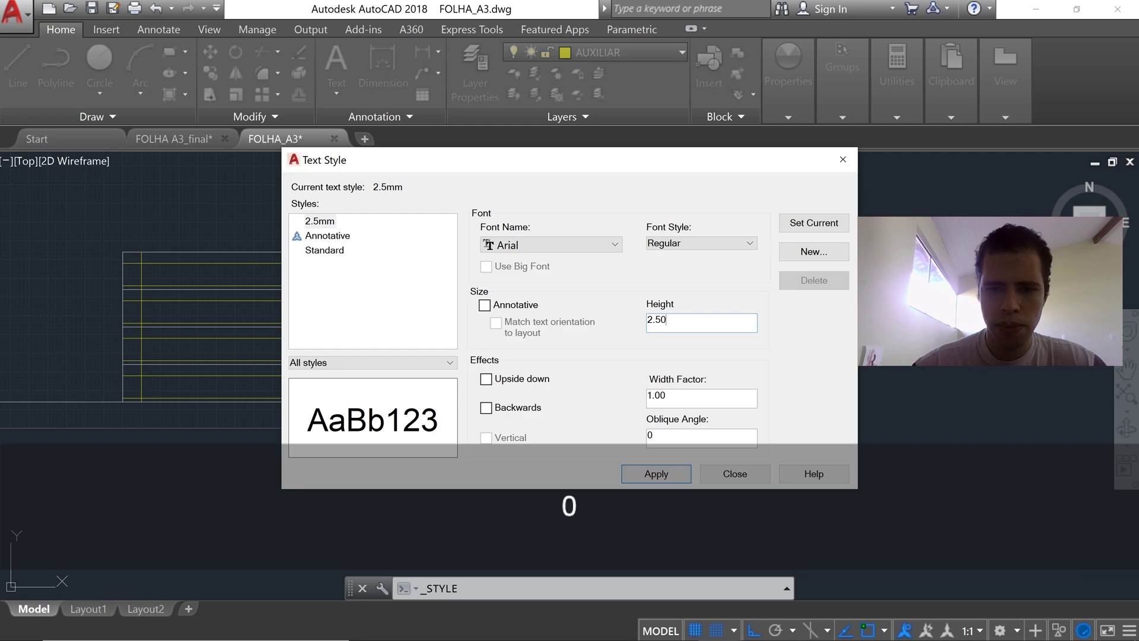
type(".50")
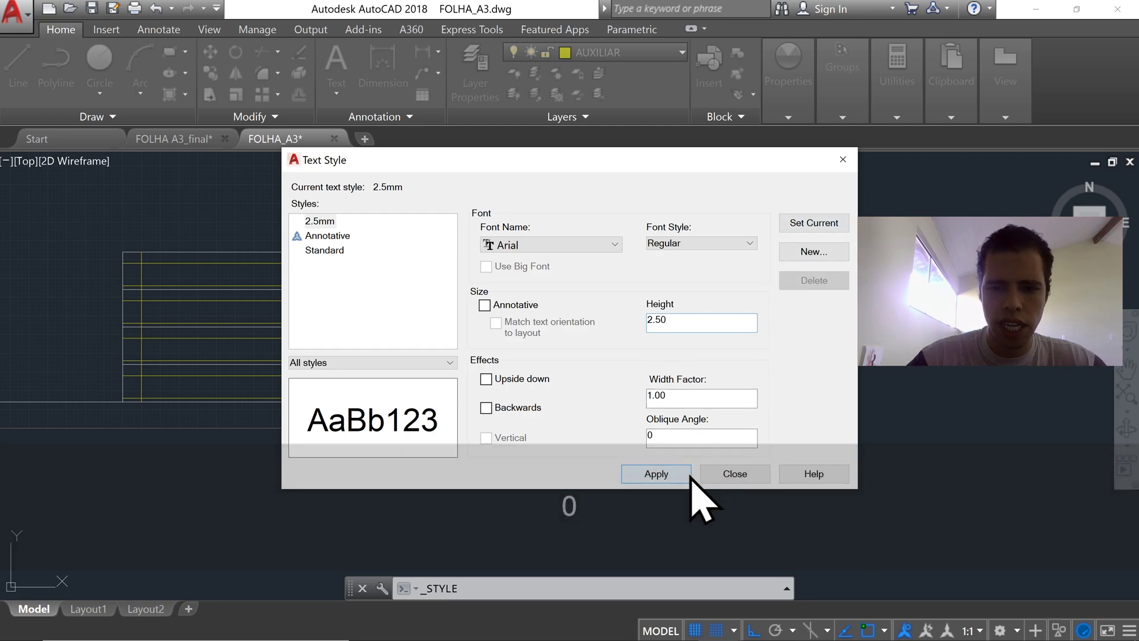
left_click(684, 473)
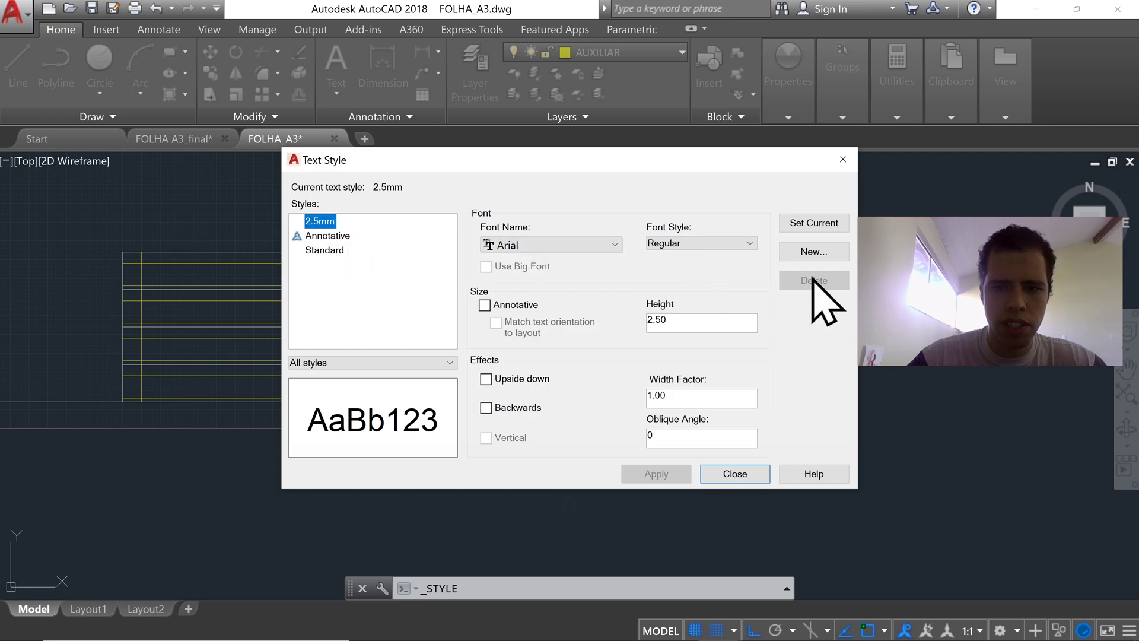
Step: Create a new text style named 7mm and set its height to 7
left_click(813, 251)
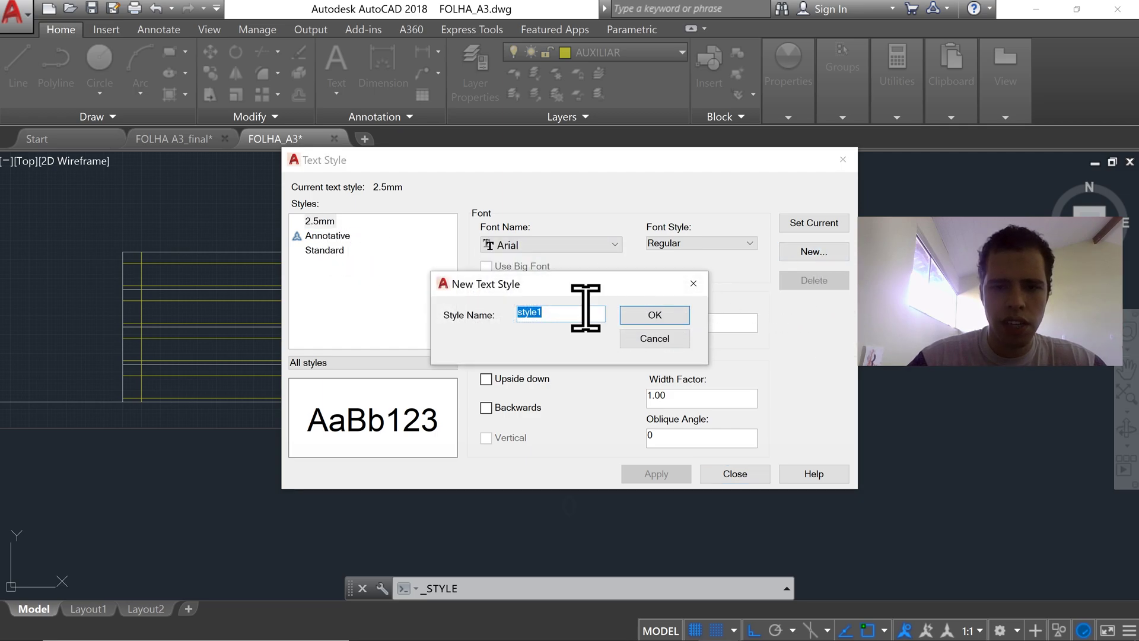
type("7mm")
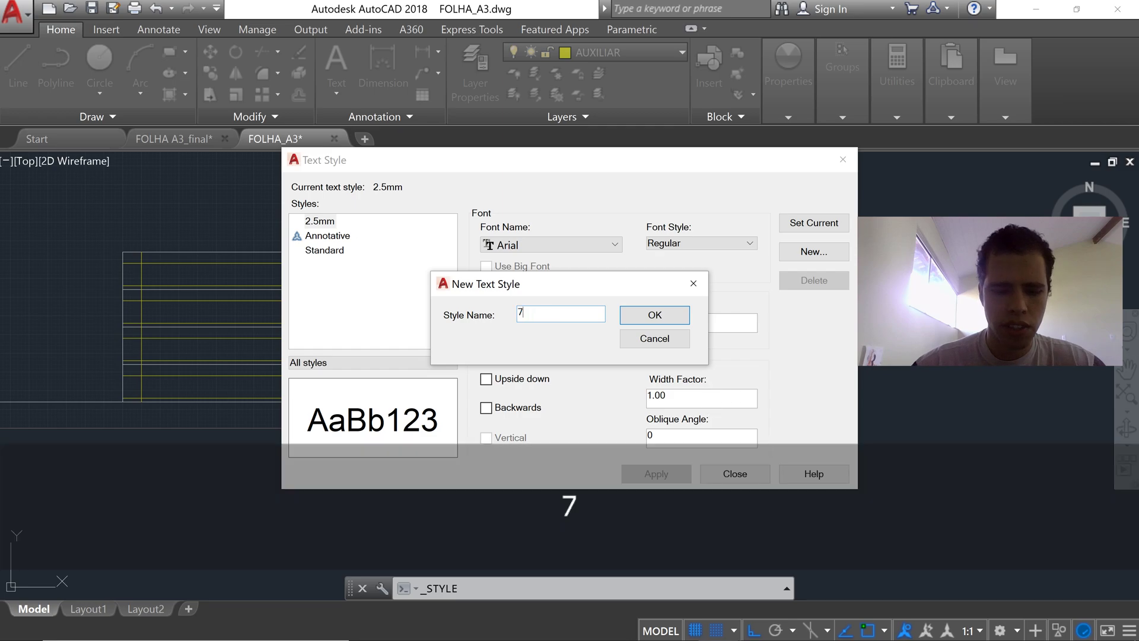
left_click(658, 316)
double_click(732, 321)
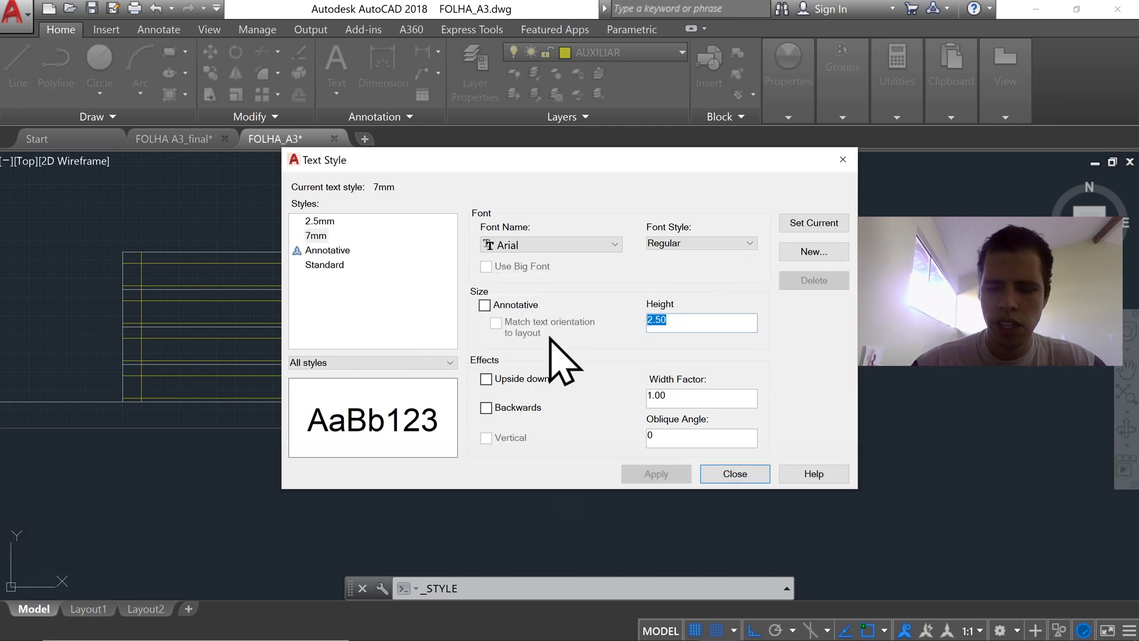
type("7")
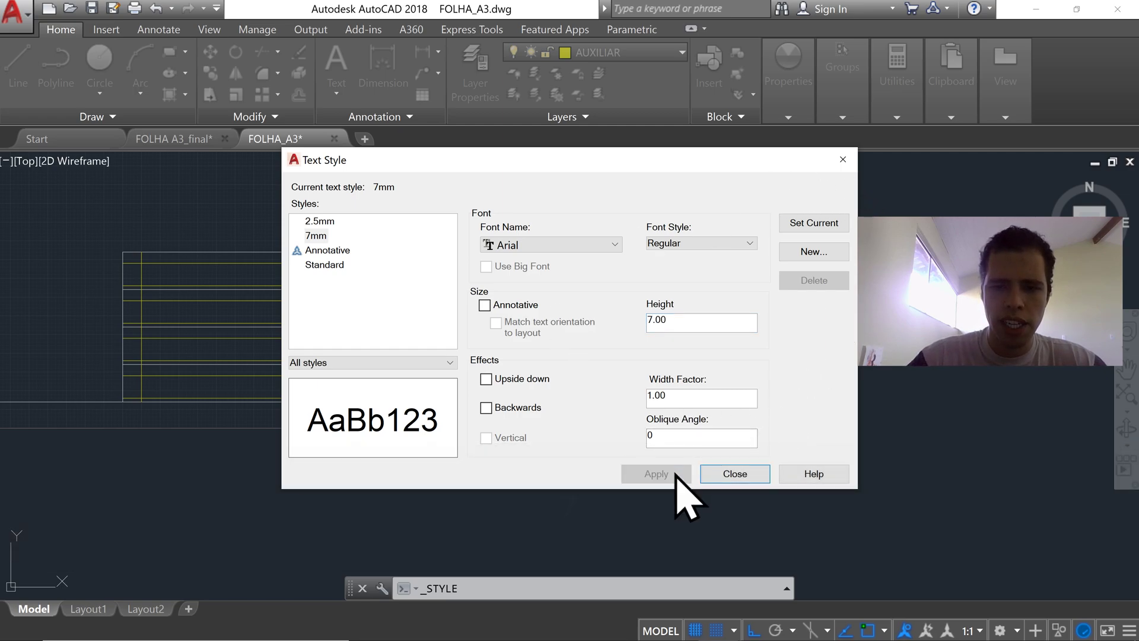
Step: Make 2.5mm the current text style and close the text style settings
left_click(320, 222)
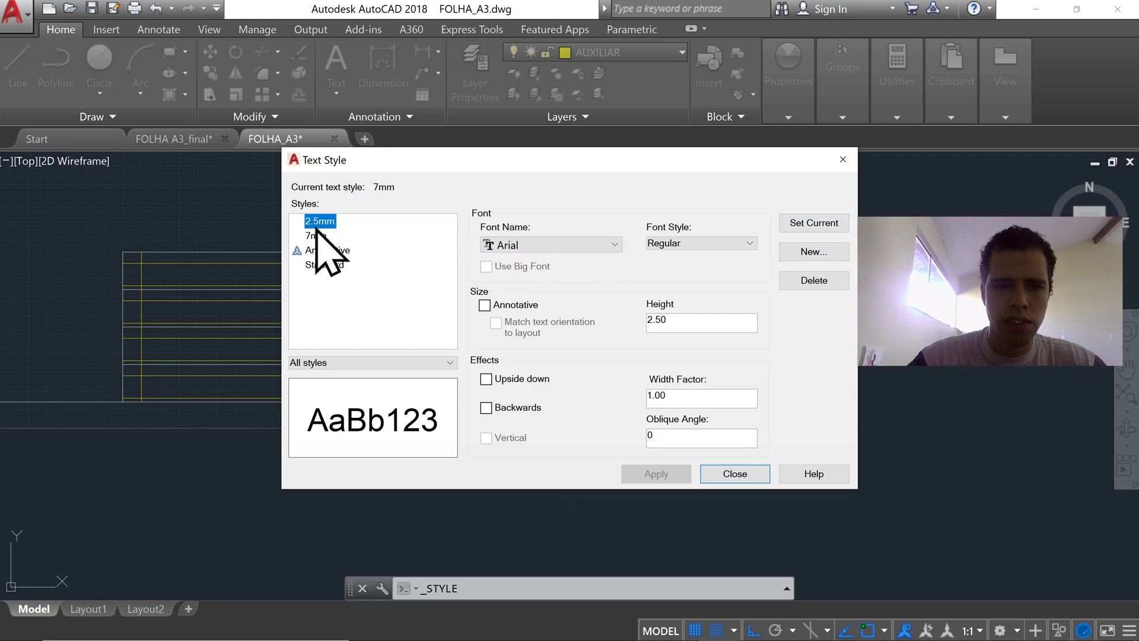
left_click(819, 226)
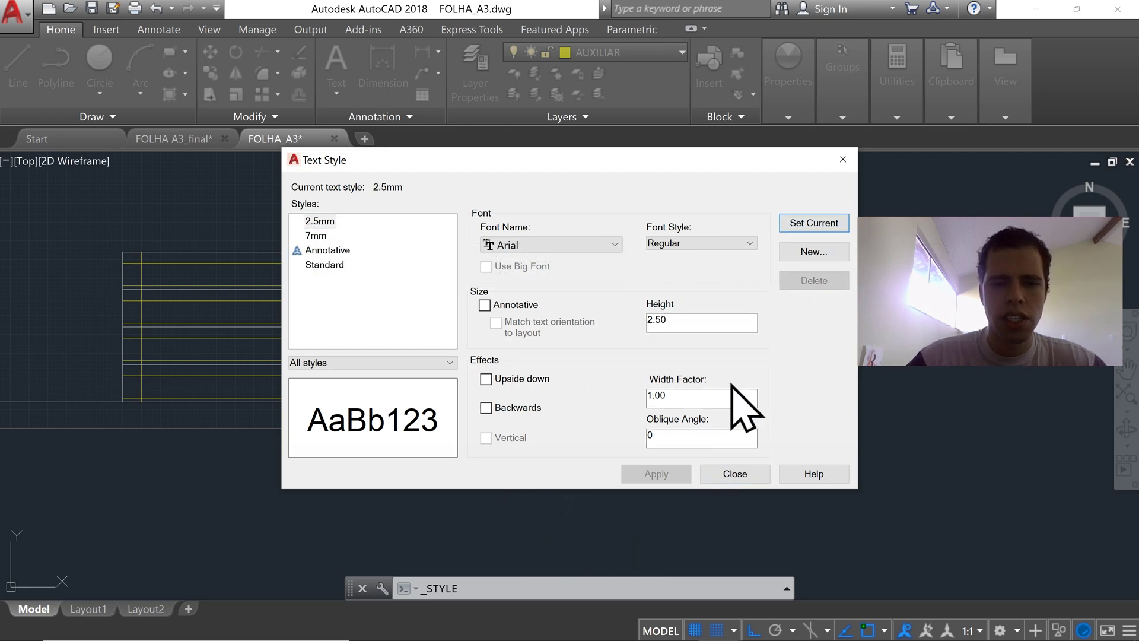
left_click(746, 479)
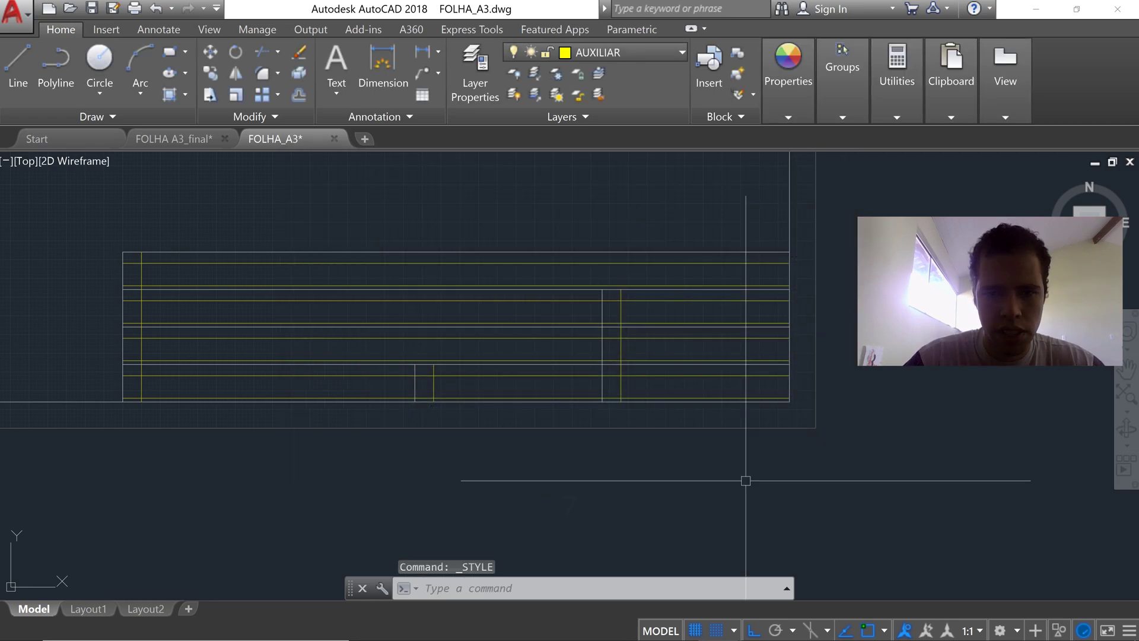
left_click(396, 117)
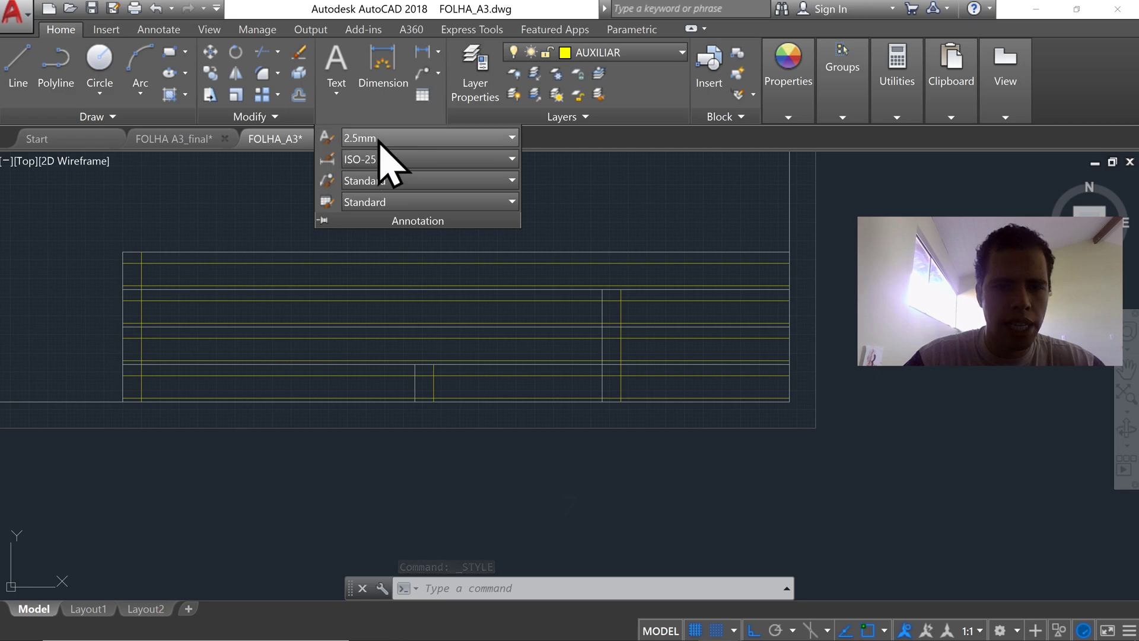
left_click(380, 140)
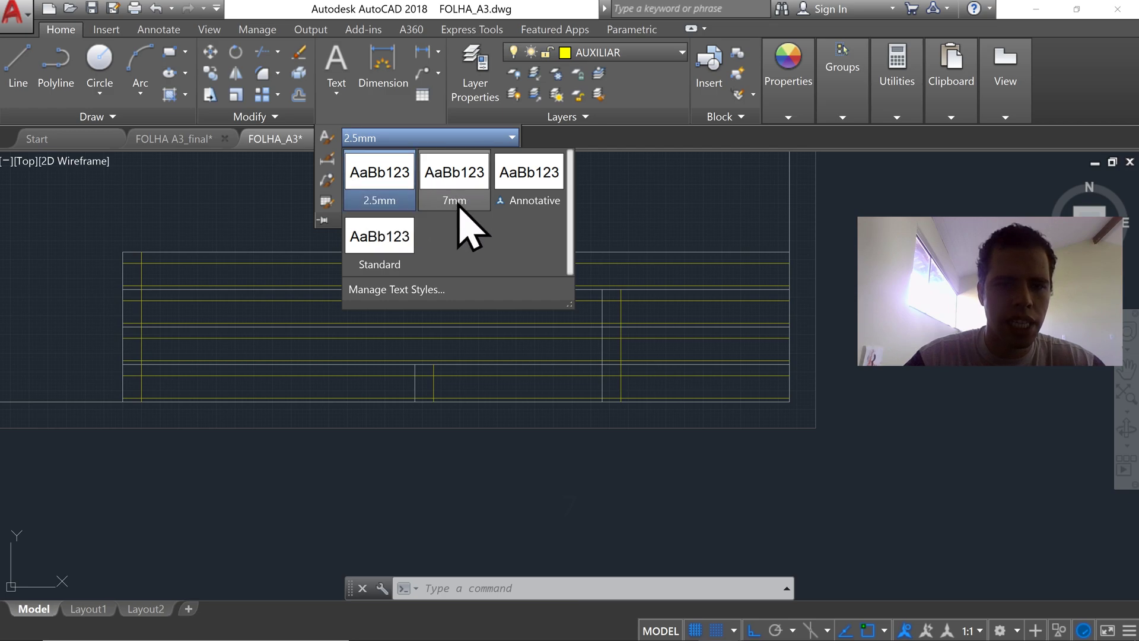
left_click(368, 140)
left_click(371, 142)
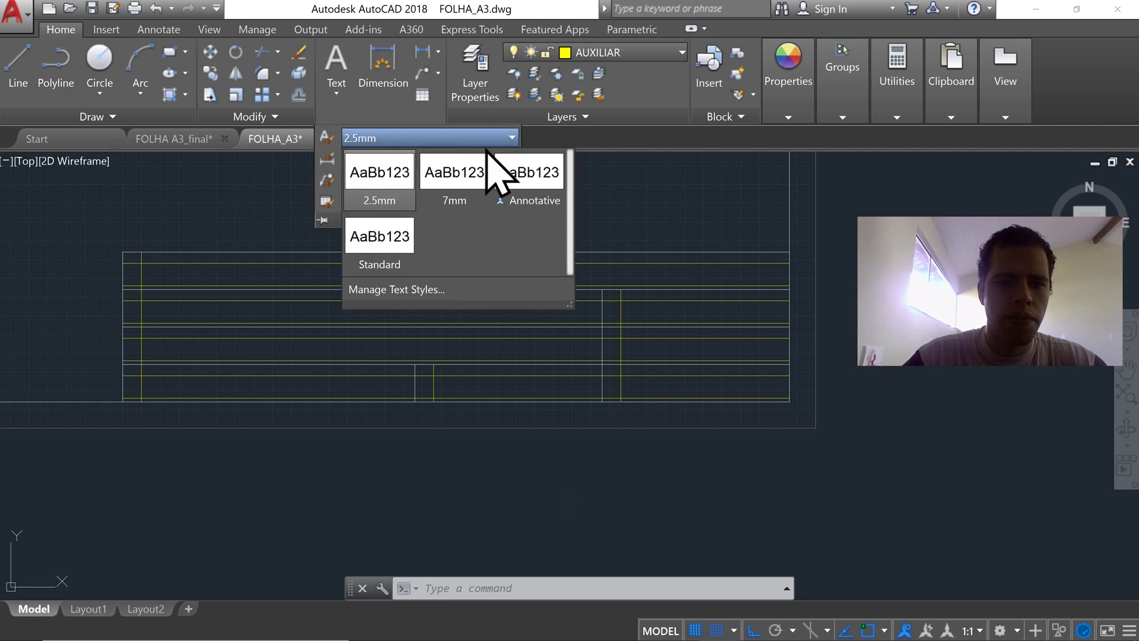
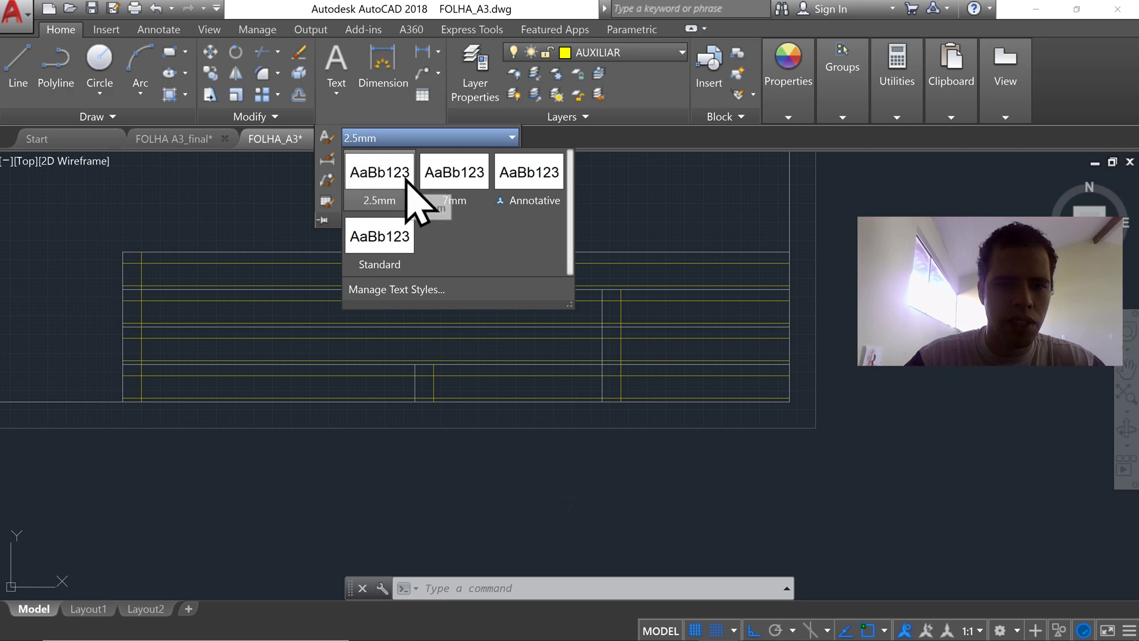
left_click(638, 234)
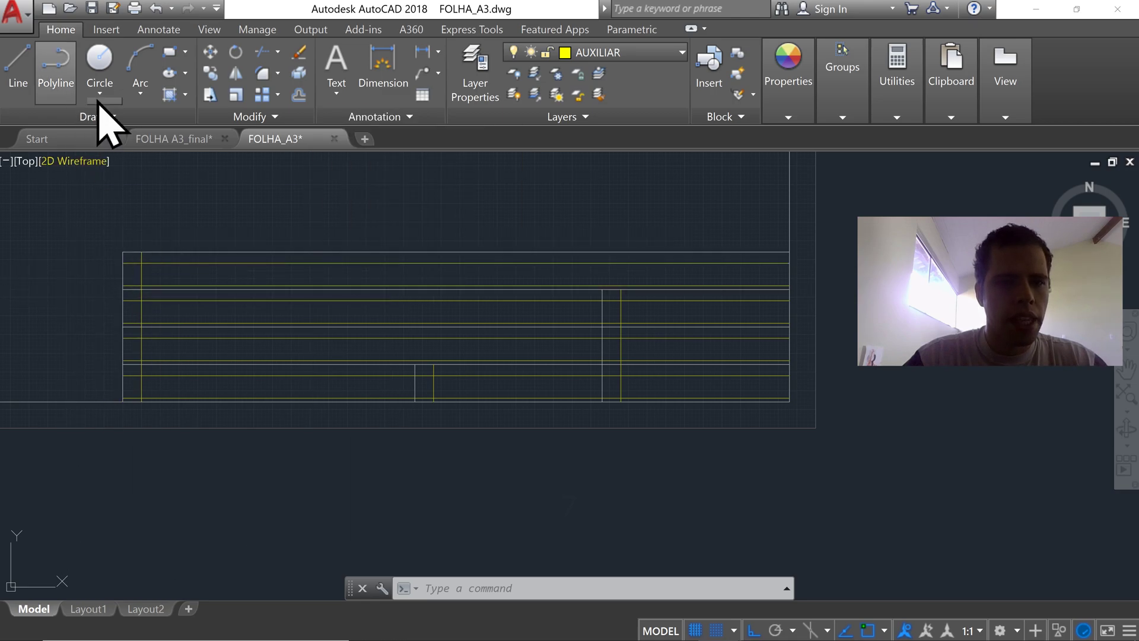
left_click(350, 75)
scroll(146, 302, "up", 5)
scroll(146, 303, "down", 3)
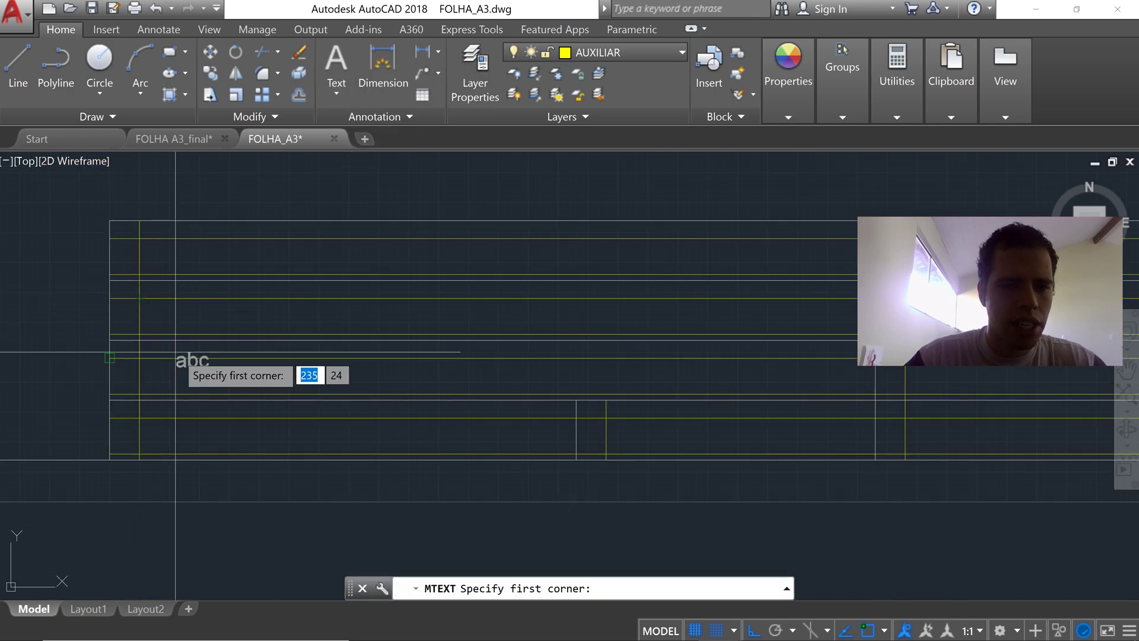
left_click(140, 298)
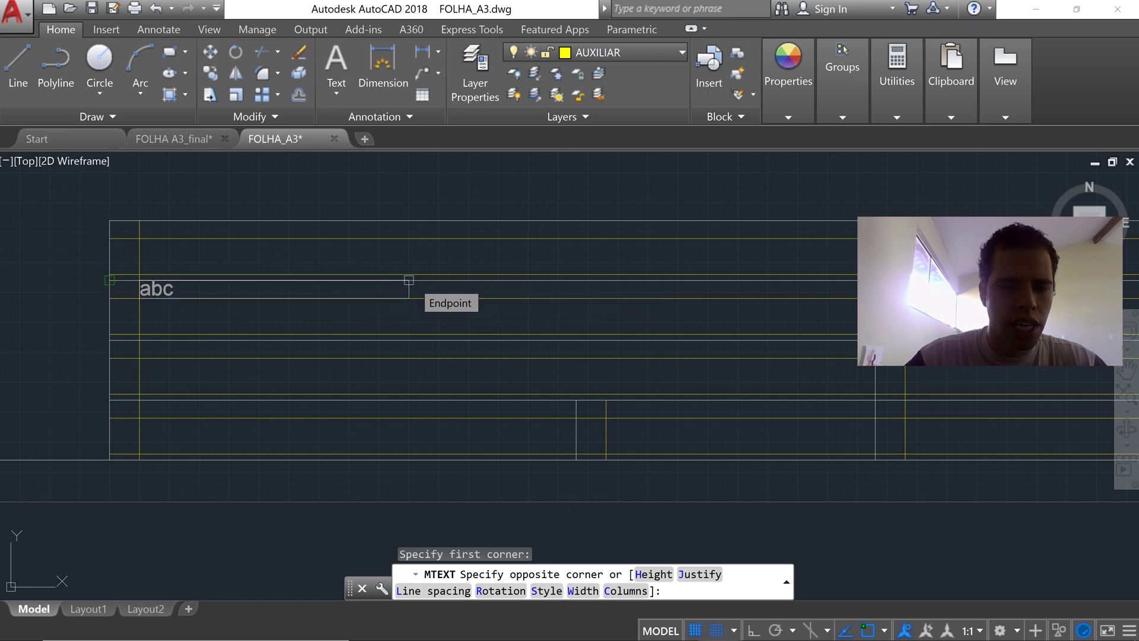
left_click(409, 280)
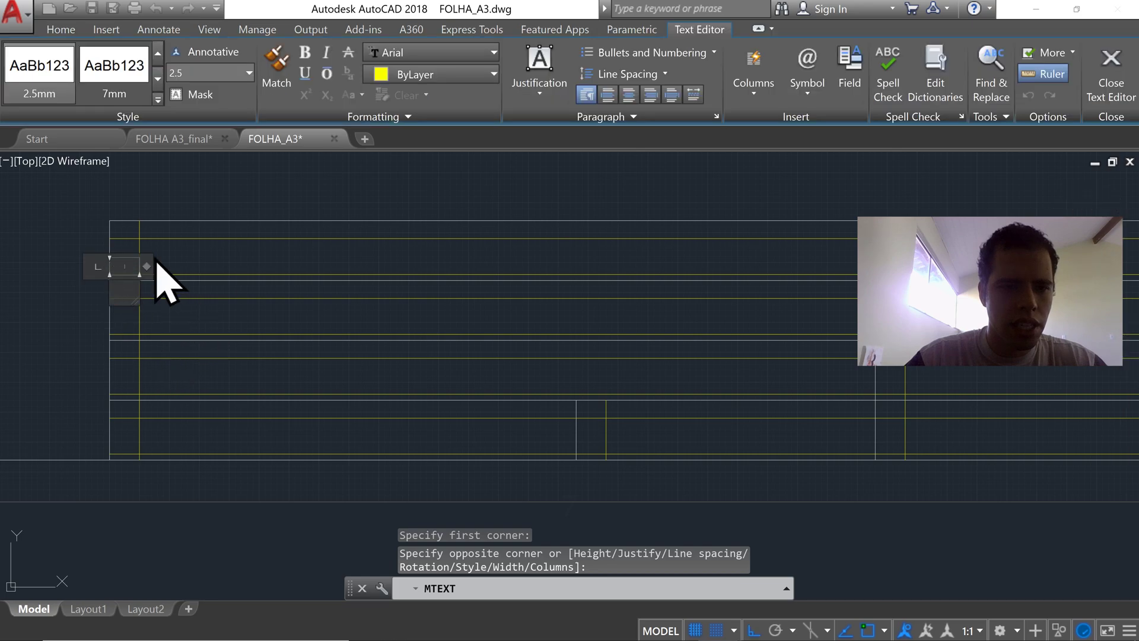
key("Escape")
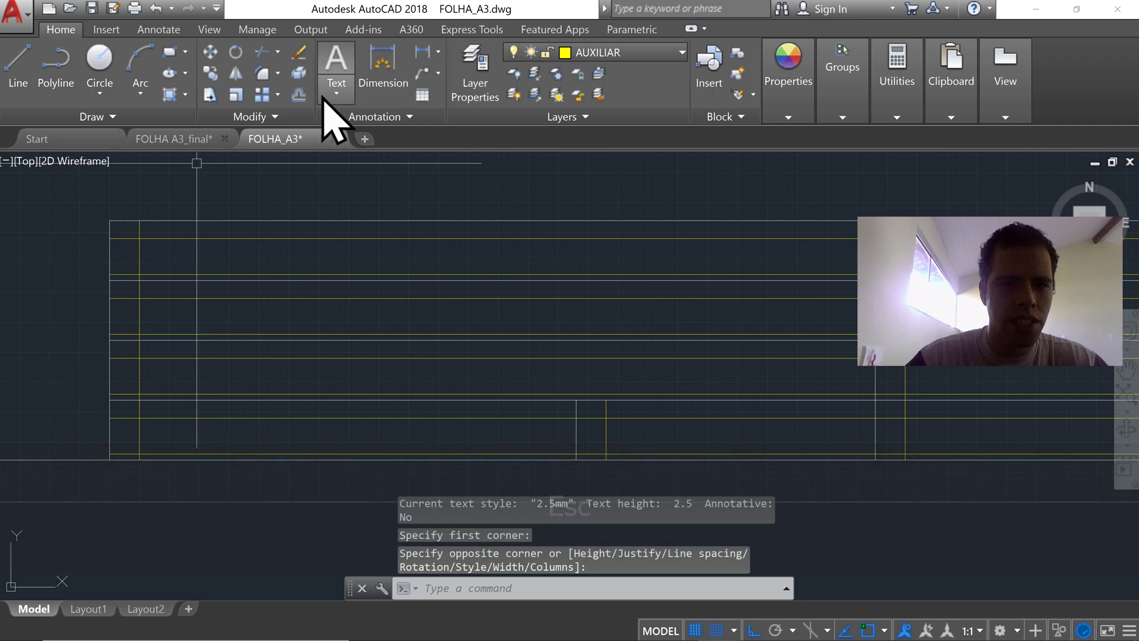
Step: Add the multiline text "CURSO:" in the title block's second row, spanning from the left vertical guide to the tall column divider, and select it
left_click(334, 60)
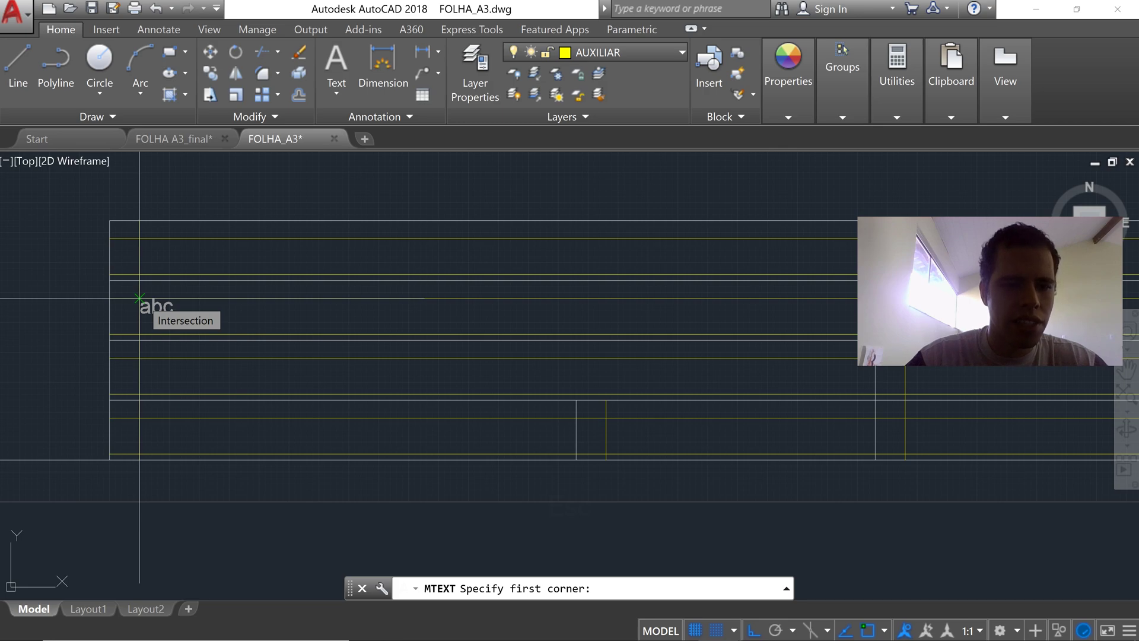
left_click(140, 298)
middle_click_drag(526, 315, 315, 354)
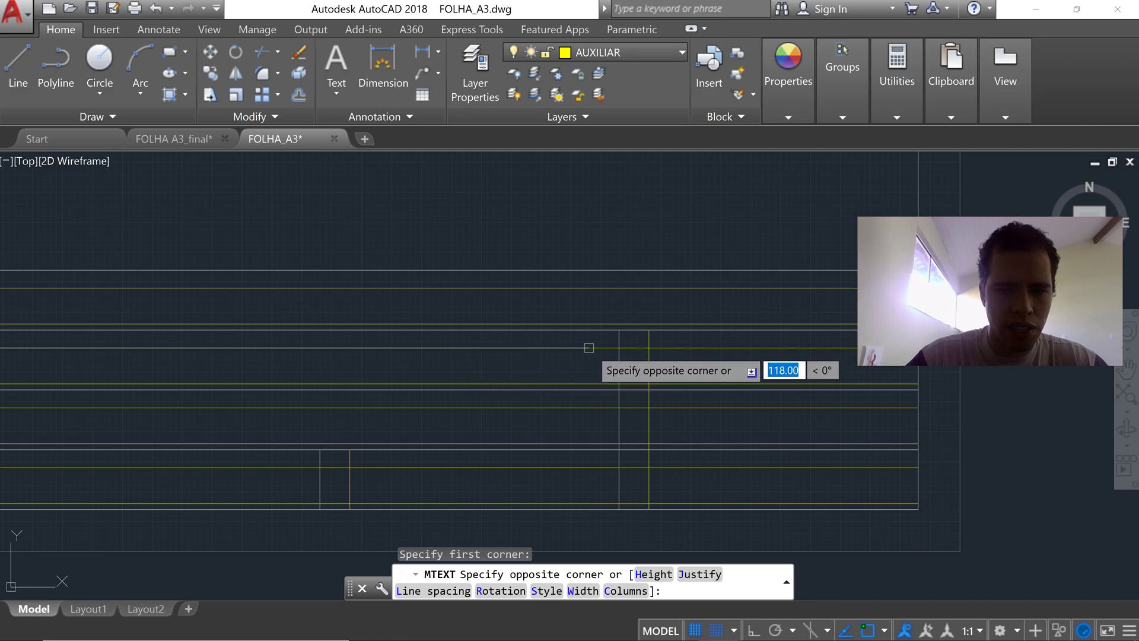
left_click(619, 348)
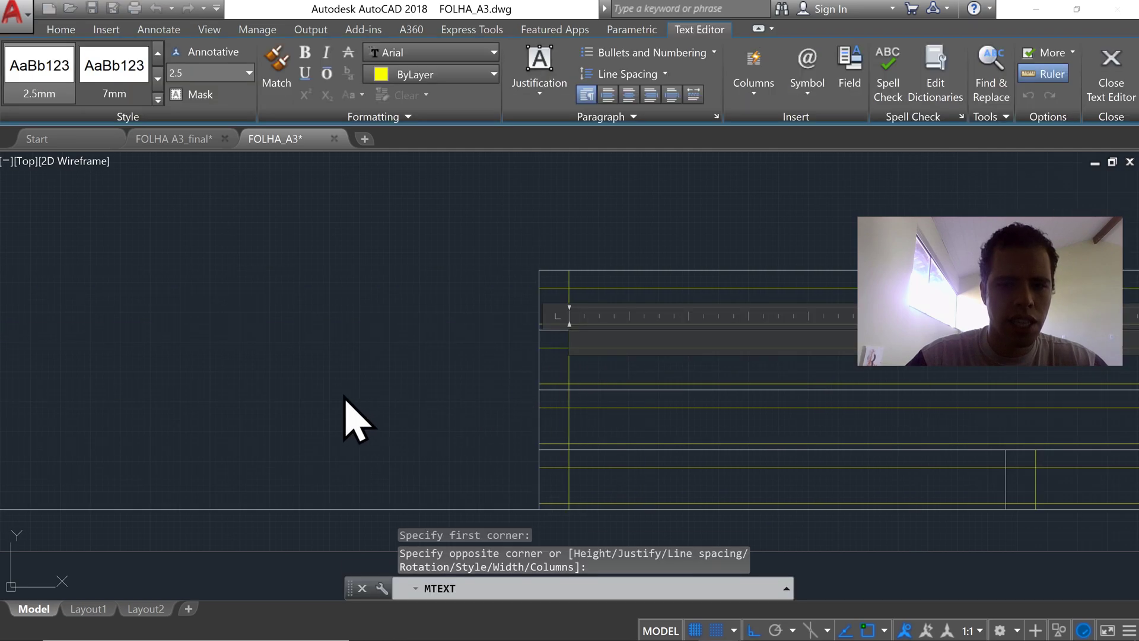
mouse_move(559, 353)
middle_mouse_down()
mouse_move(330, 356)
mouse_move(127, 389)
middle_mouse_up()
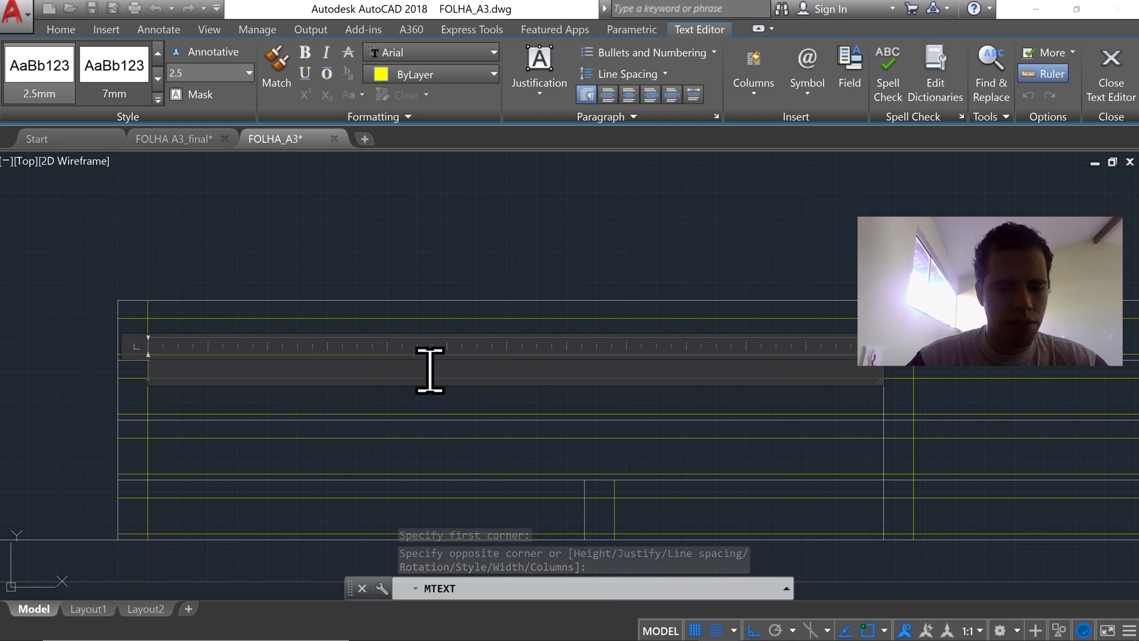
key("shift")
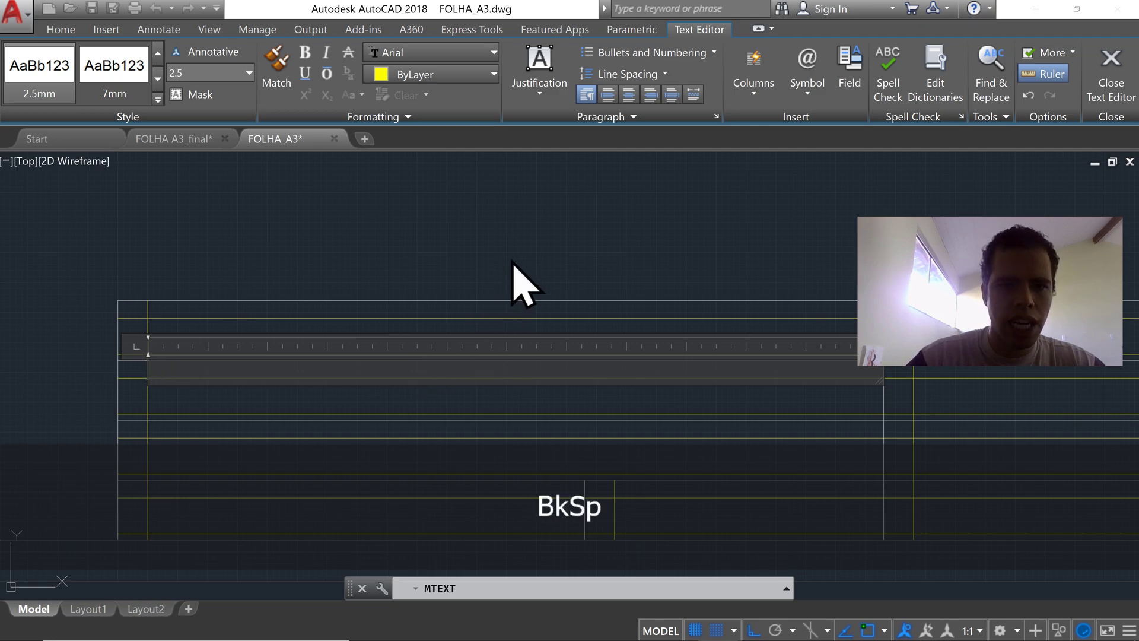
left_click(60, 31)
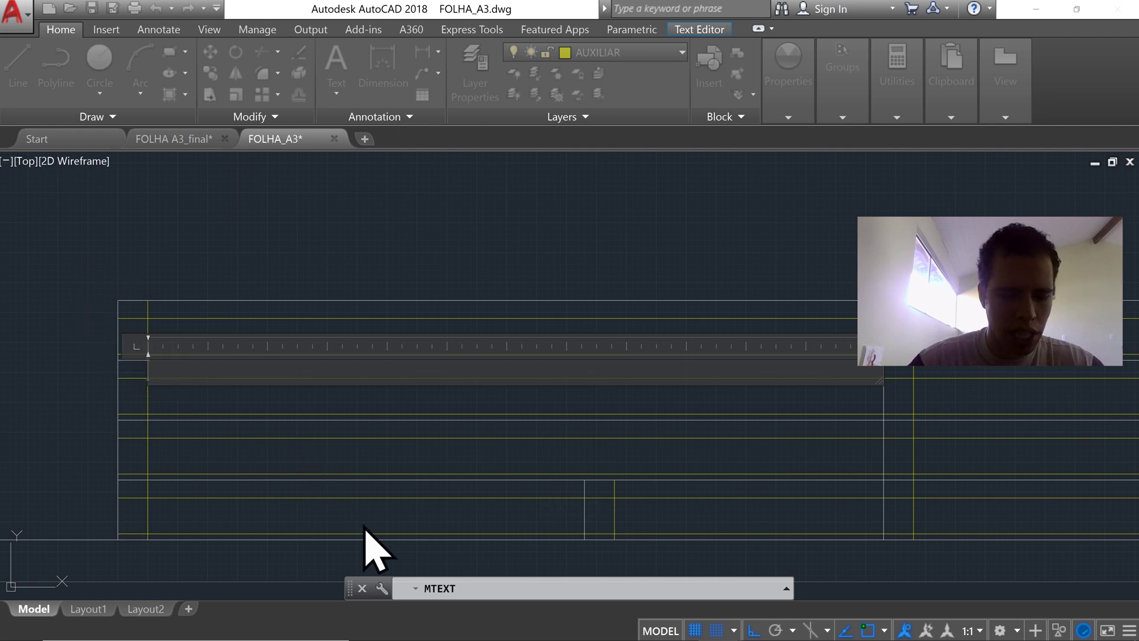
key("Caps_Lock")
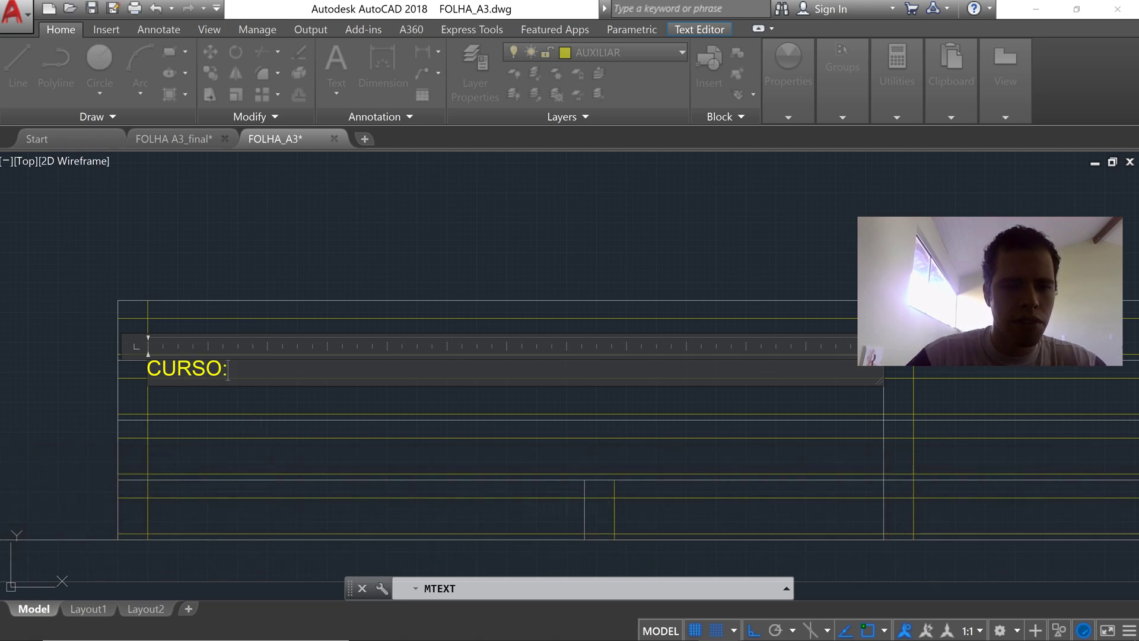
left_click(389, 298)
left_click(226, 371)
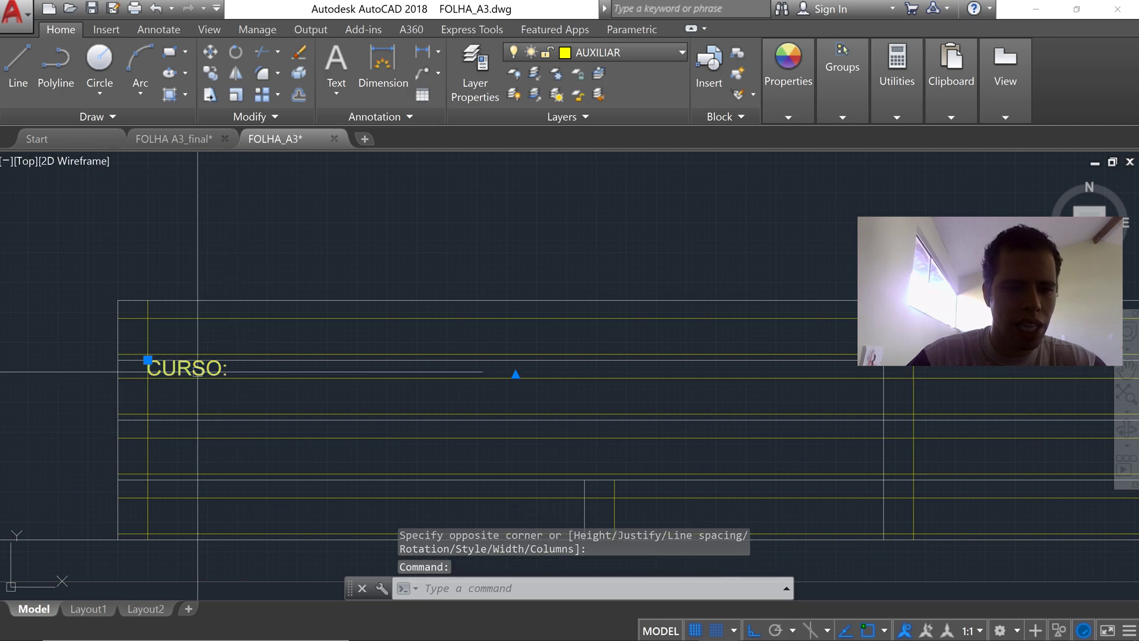
Step: Move the selected "CURSO:" text to the LEGENDA layer
left_click(633, 53)
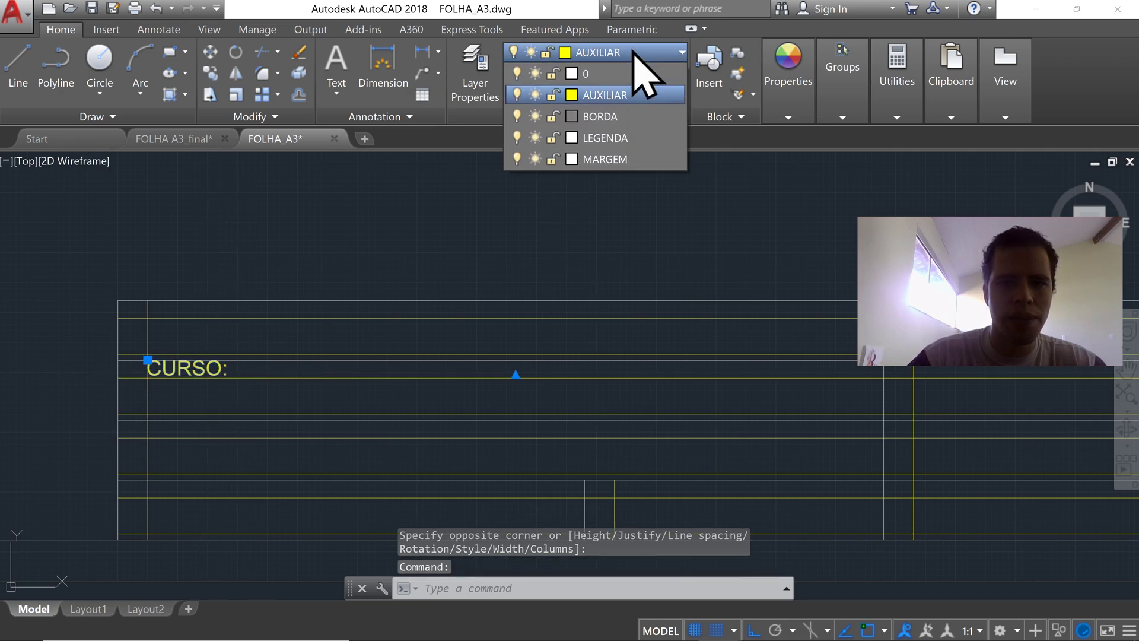
left_click(630, 139)
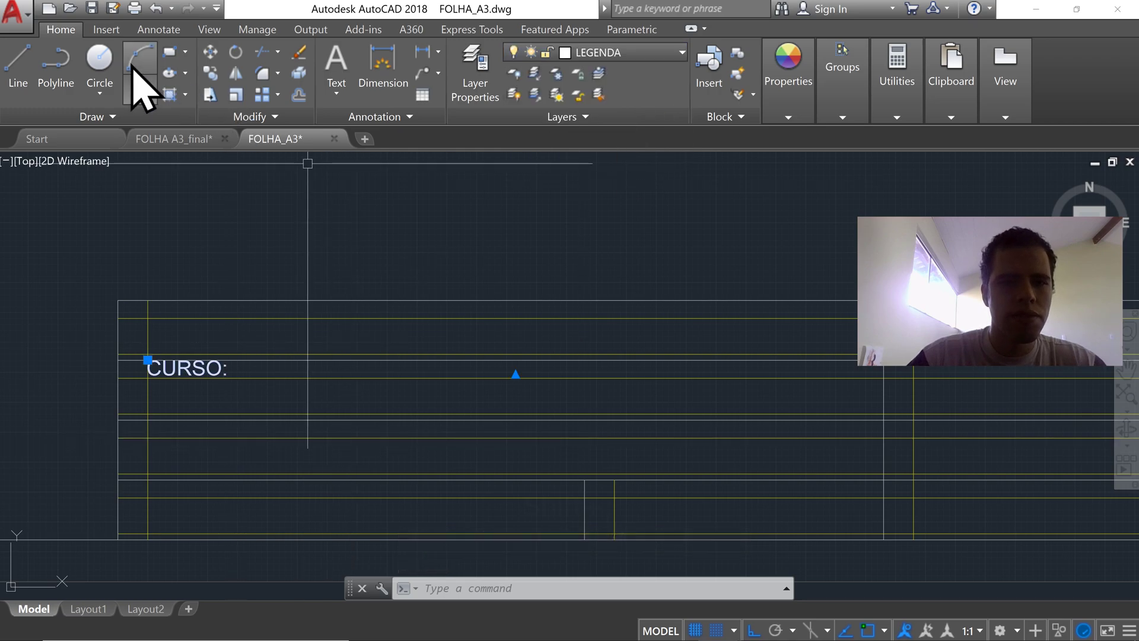
middle_click_drag(280, 448, 247, 439)
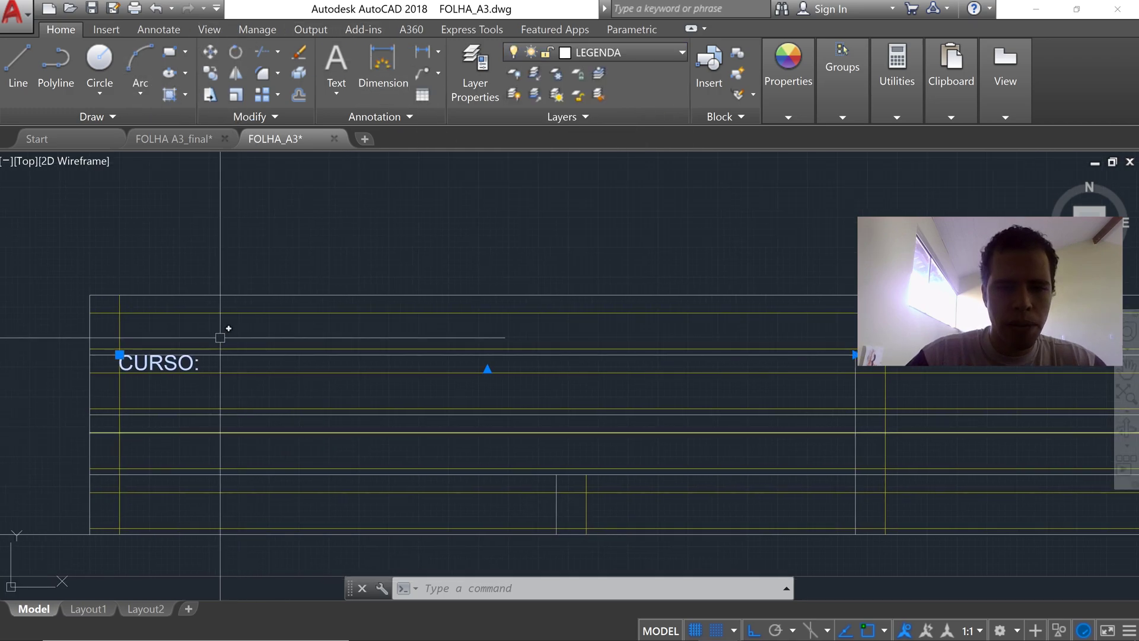
left_click(346, 58)
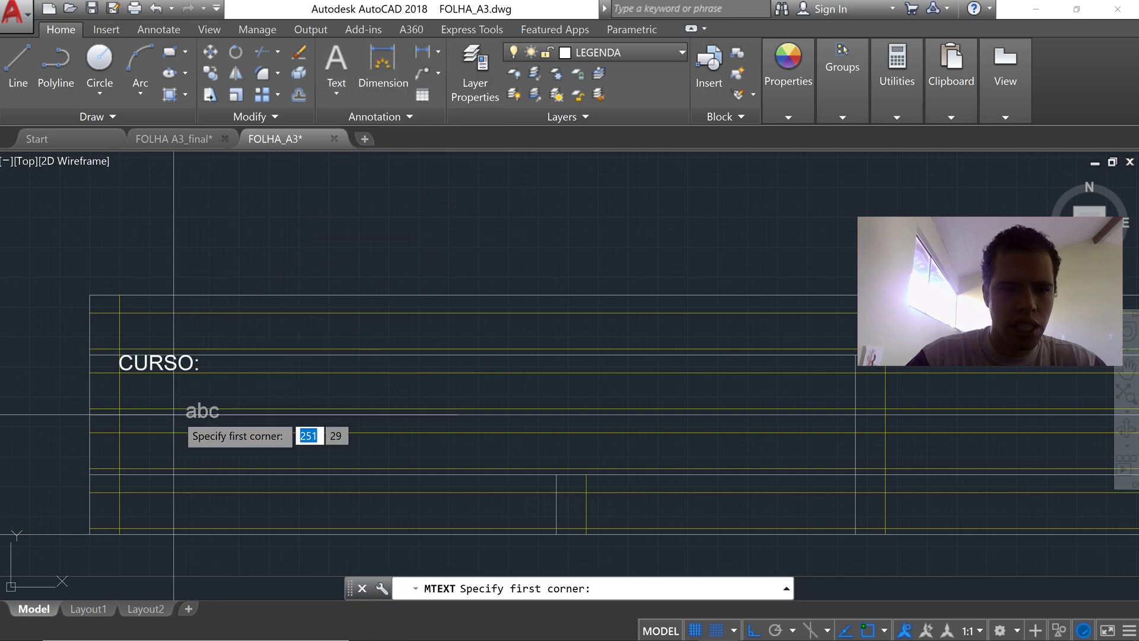
left_click(119, 432)
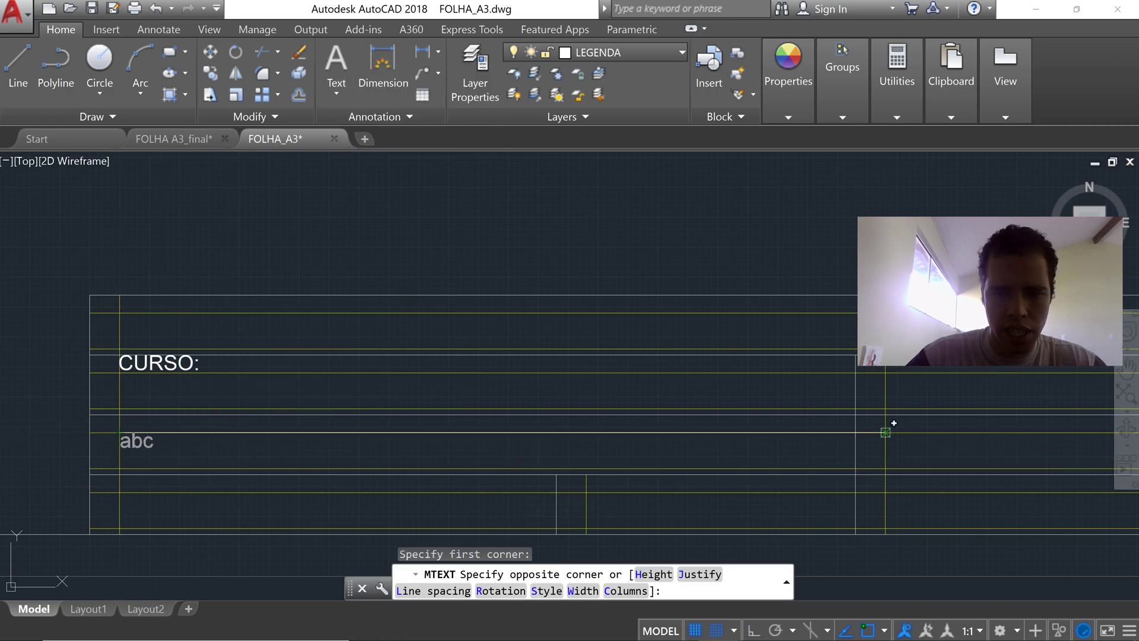
left_click(857, 409)
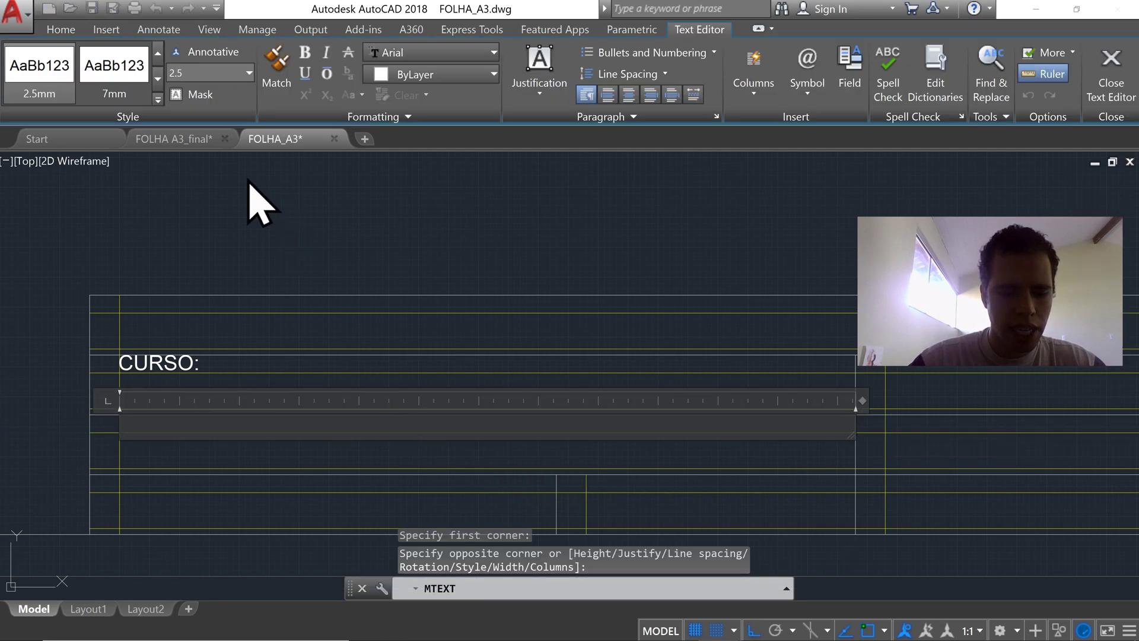
type("ALU")
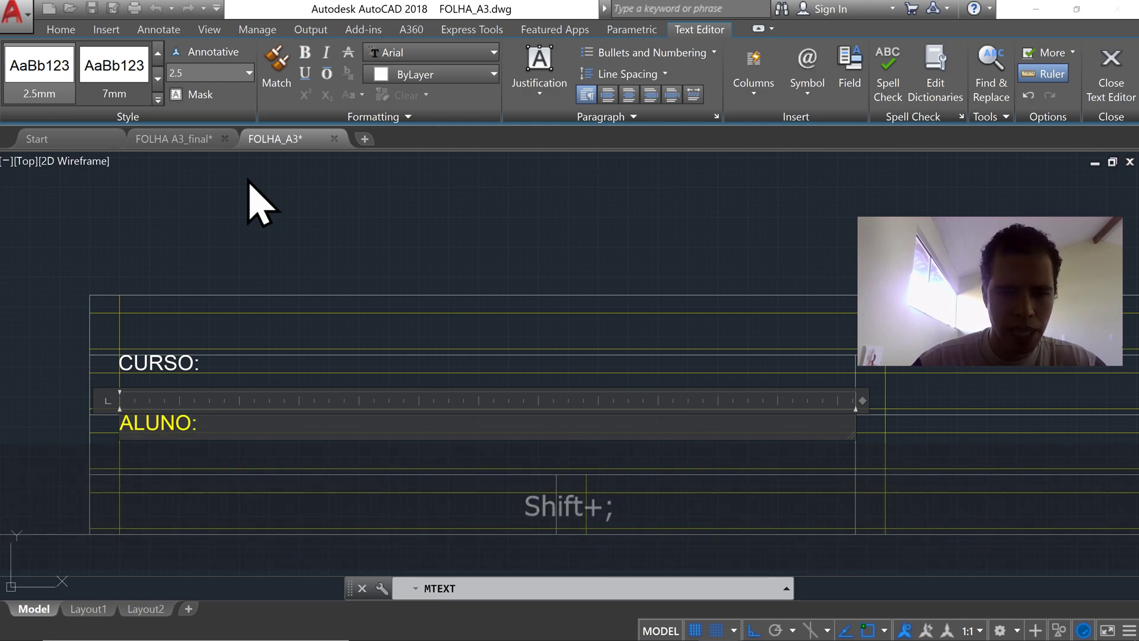
type("NO:")
key("Return")
key("BackSpace")
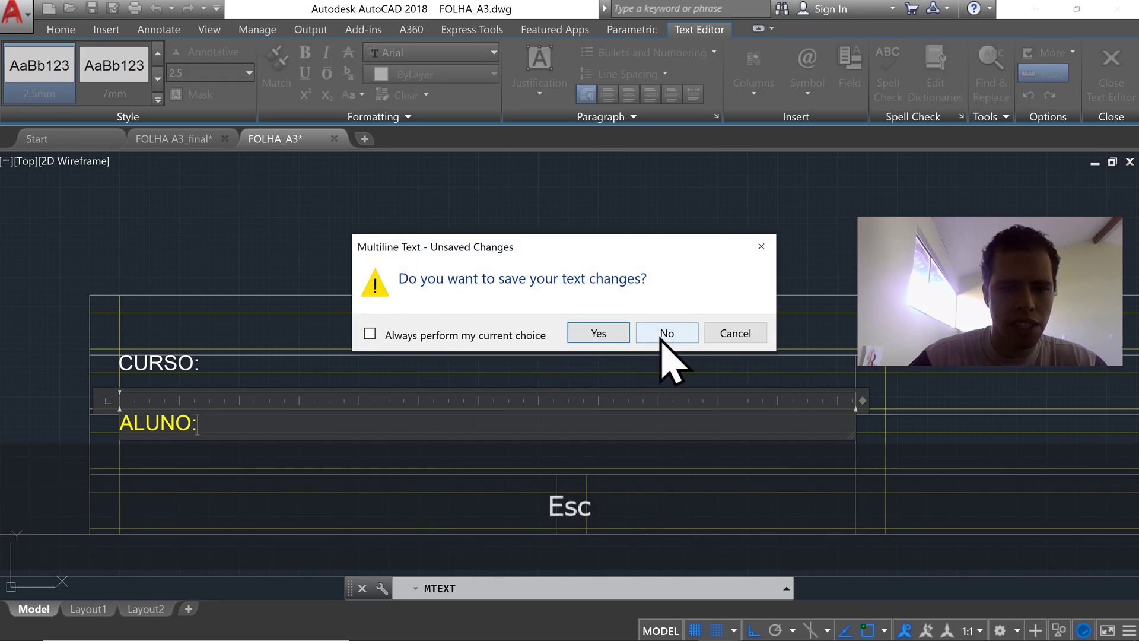
left_click(665, 334)
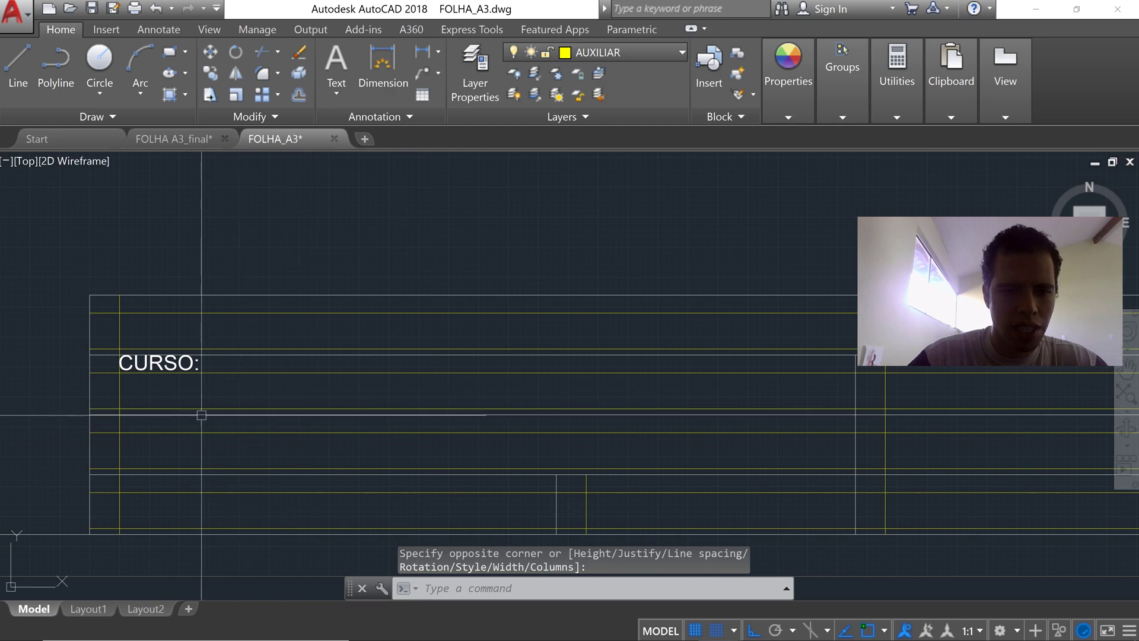
Step: Make LEGENDA the current layer and add the multiline text "ALUNO:" in the third row, from the left vertical guide to the tall column divider
left_click(610, 55)
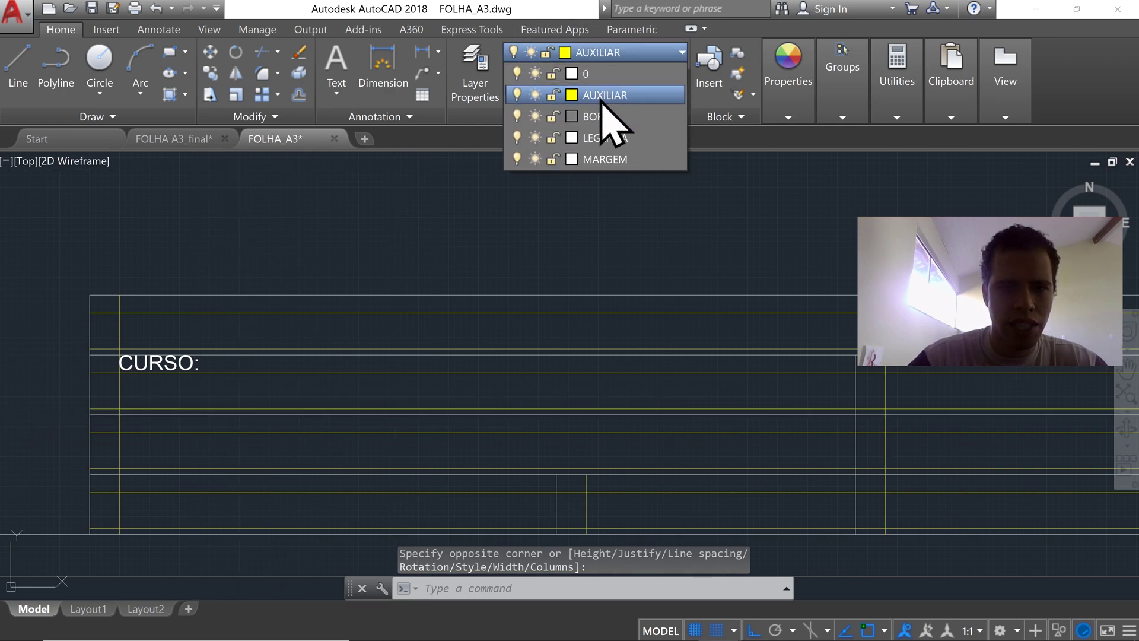
left_click(613, 140)
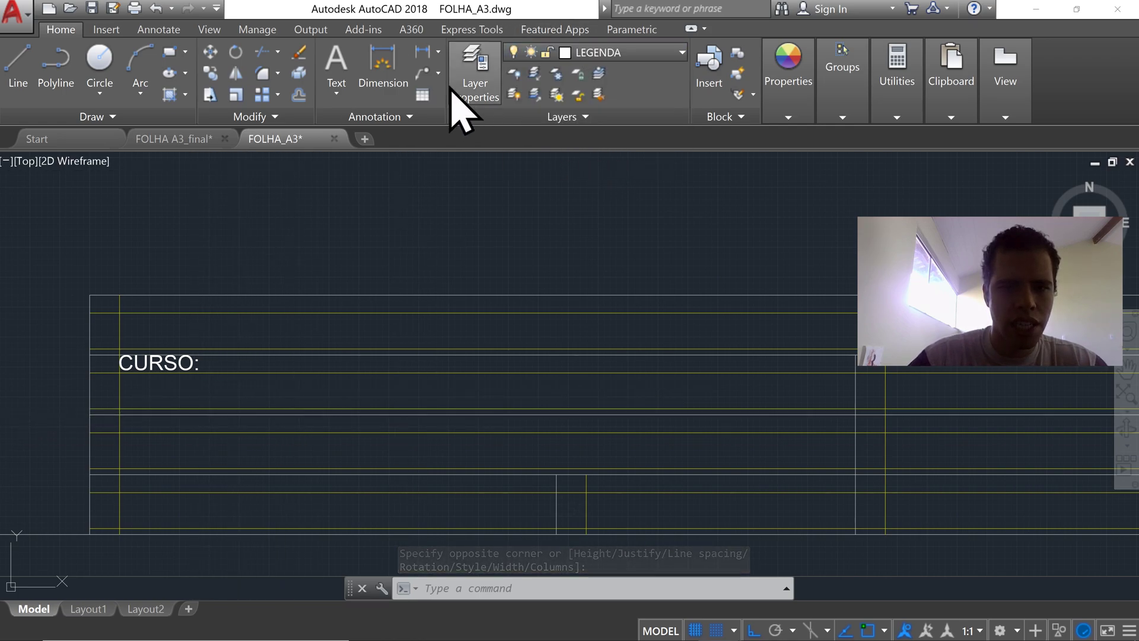
left_click(338, 58)
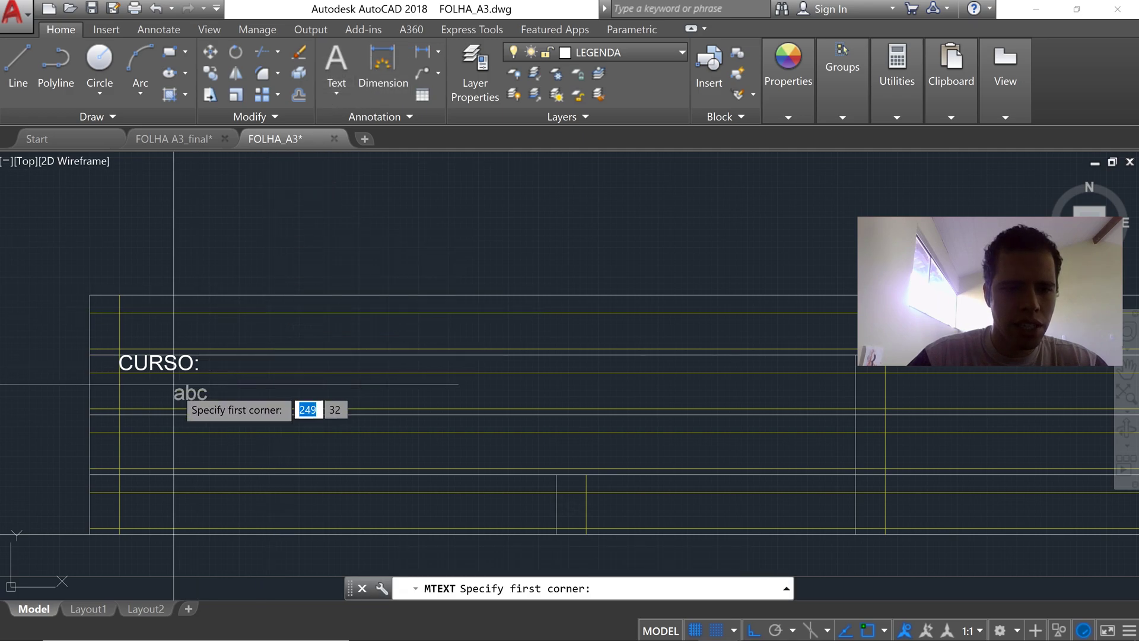
left_click(120, 432)
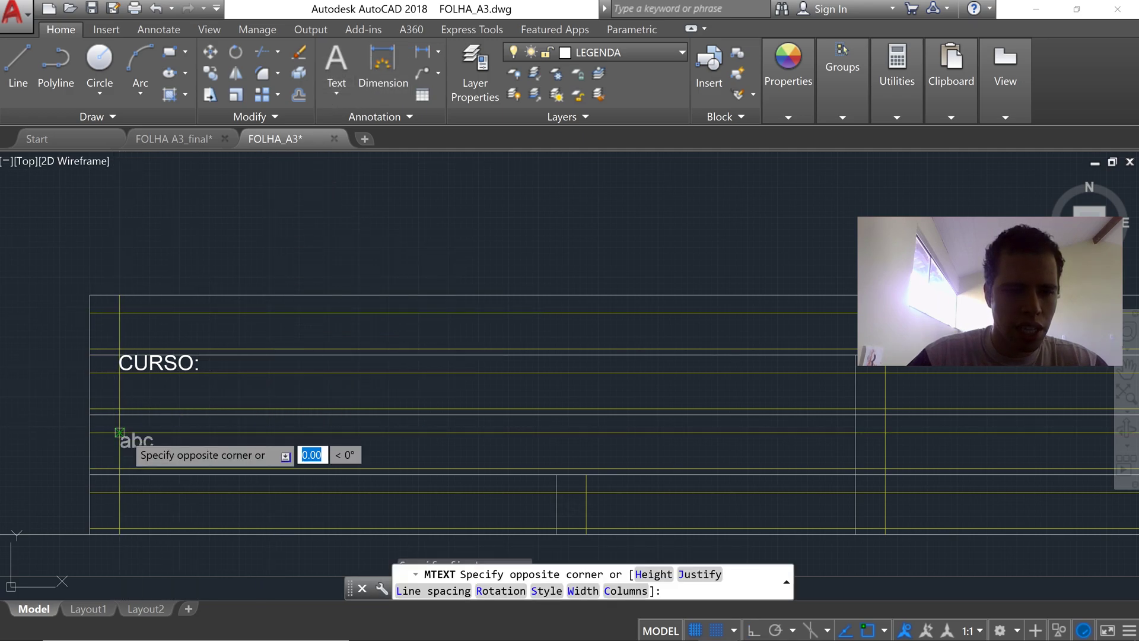
left_click(840, 411)
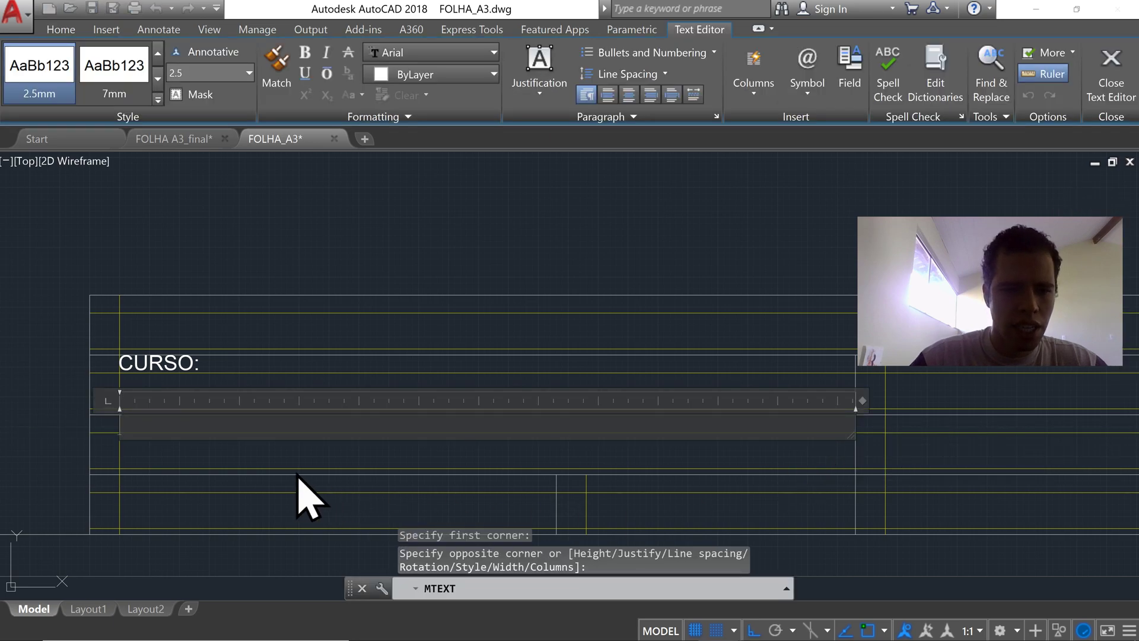
type("ALUNO:")
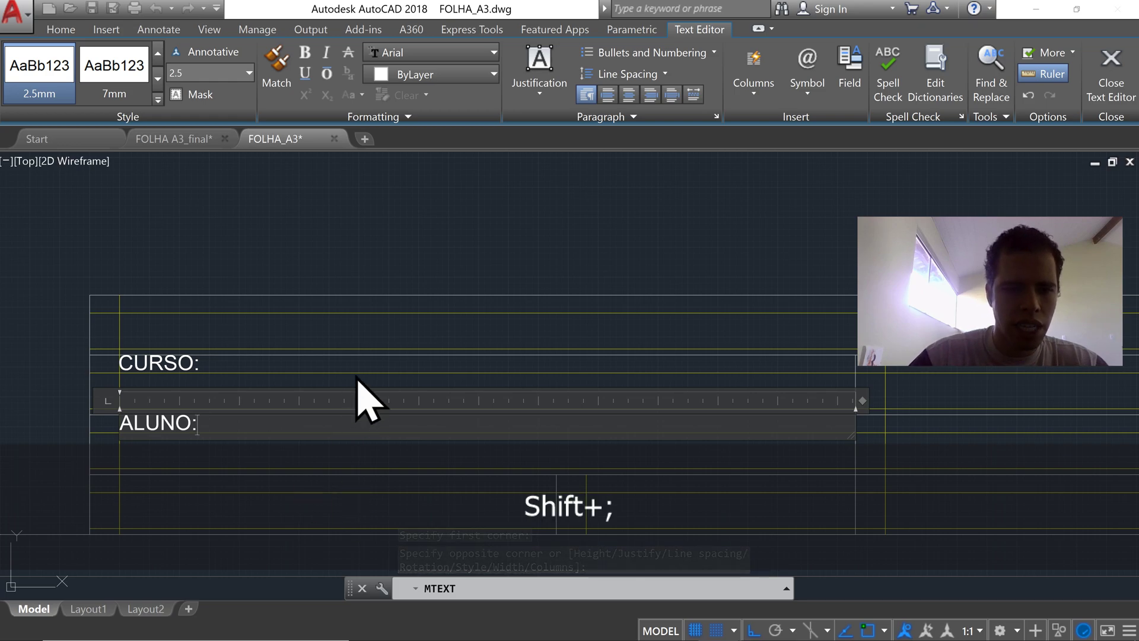
left_click(430, 256)
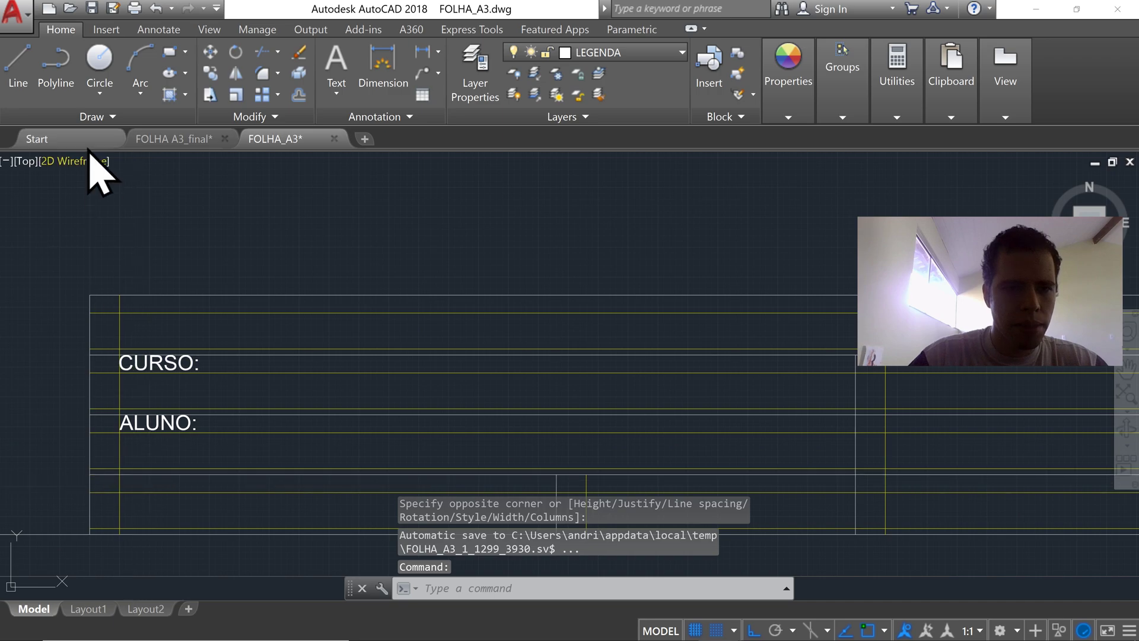
Step: Add the multiline text "PROJETO:" in the title block's bottom row, spanning from the left vertical guide to the short column divider
left_click(335, 67)
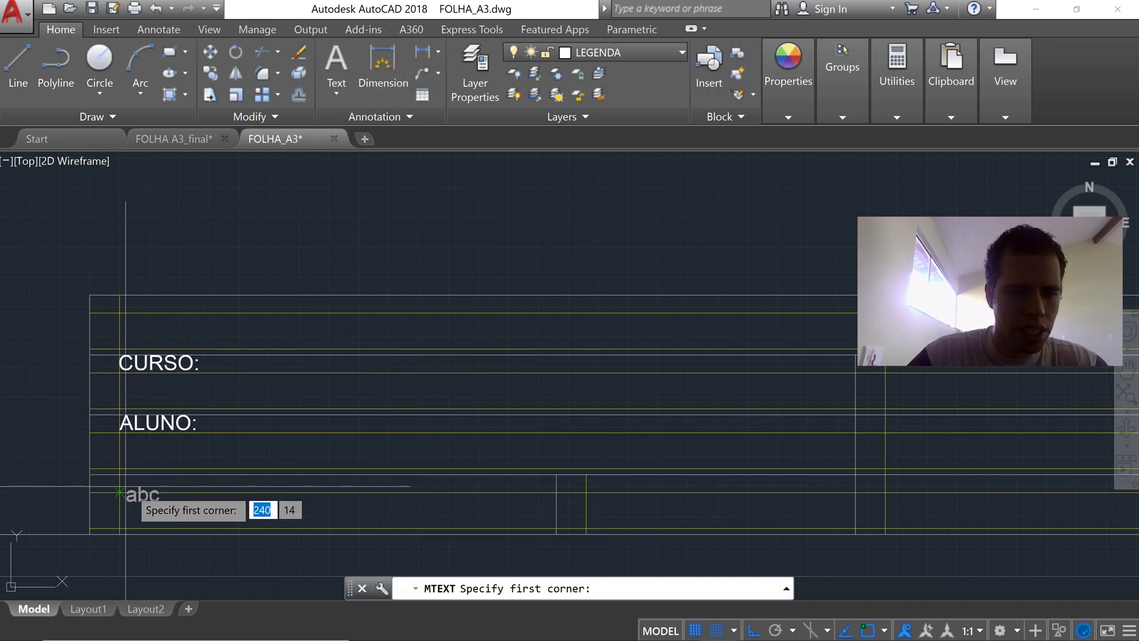
left_click(119, 474)
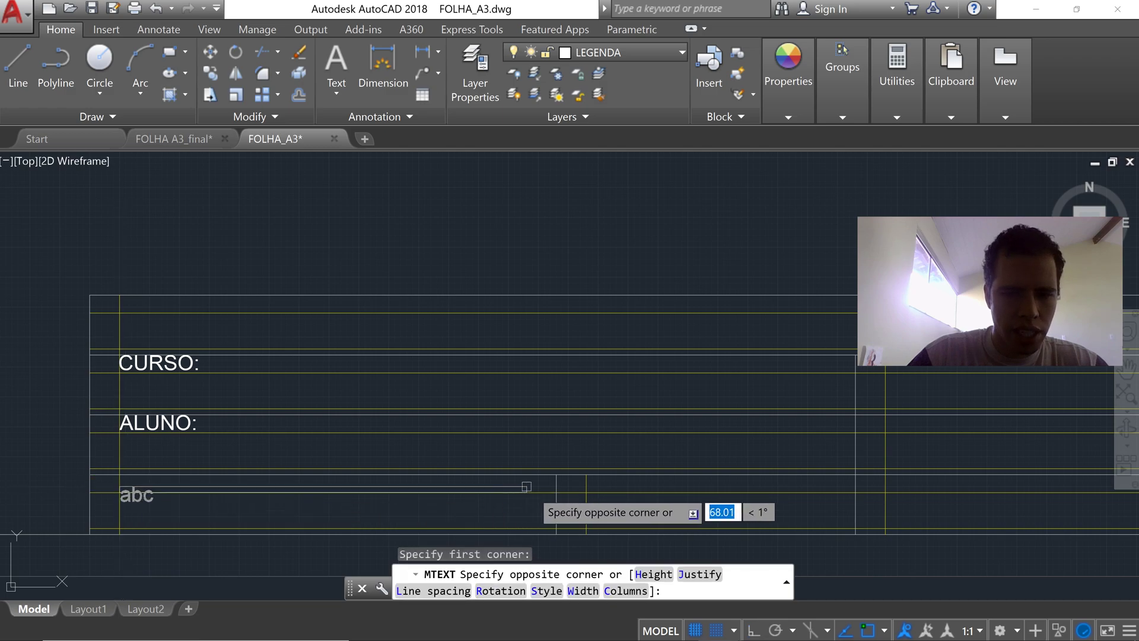
left_click(556, 498)
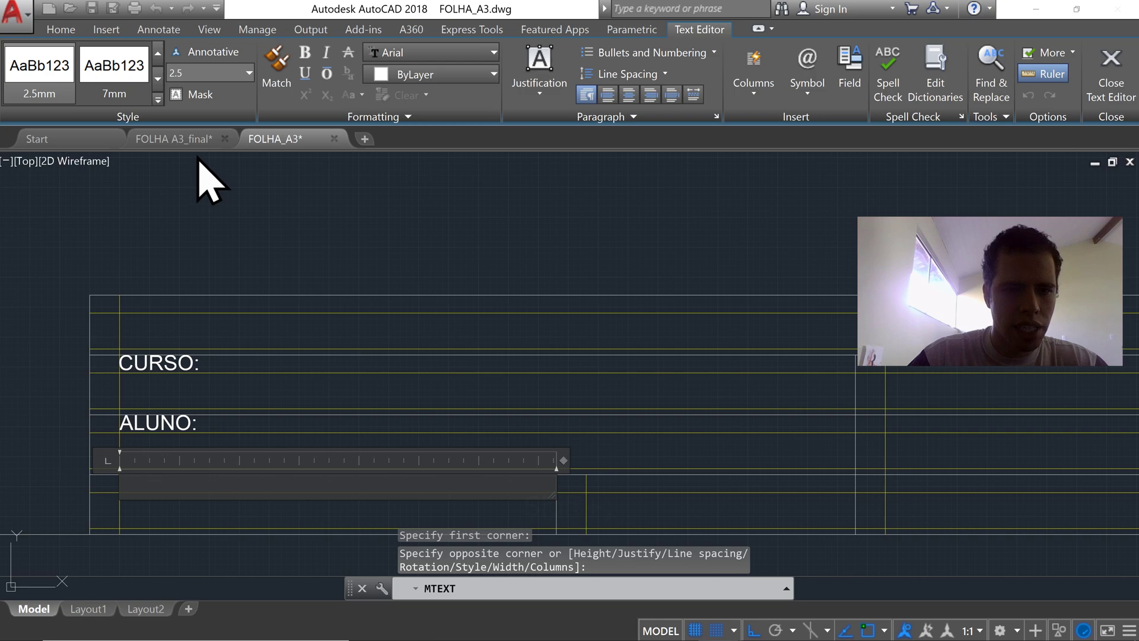
type("PROJETO:")
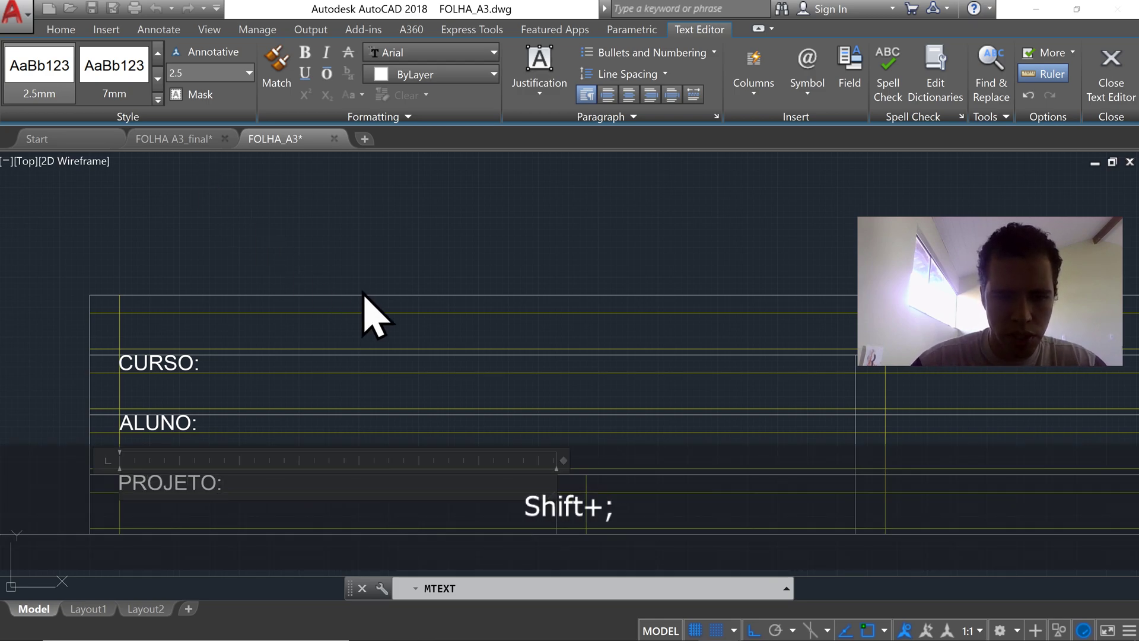
left_click(385, 239)
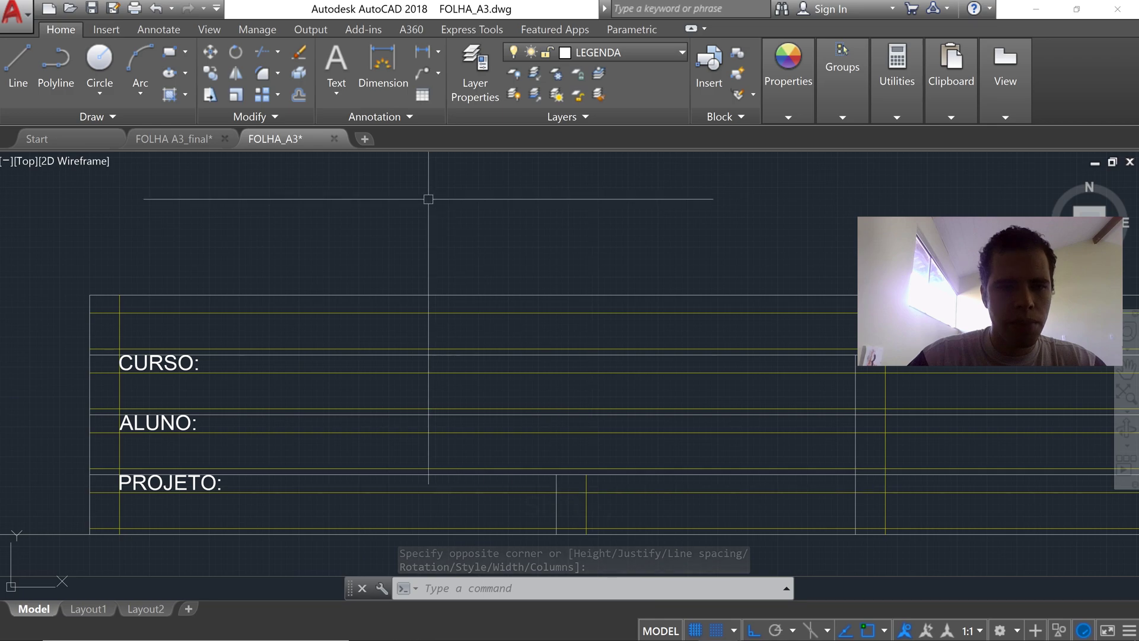
Step: Add the multiline text "UN. MEDIDA:" in the bottom row's middle cell, from the cell's vertical guide to the tall column divider
left_click(350, 76)
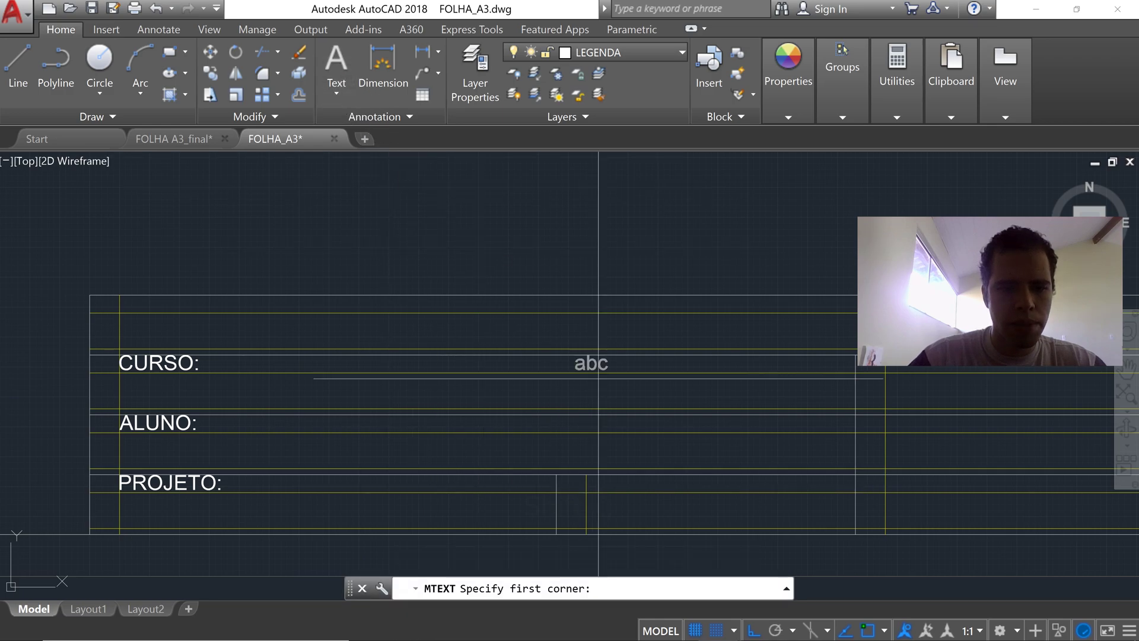
left_click(586, 492)
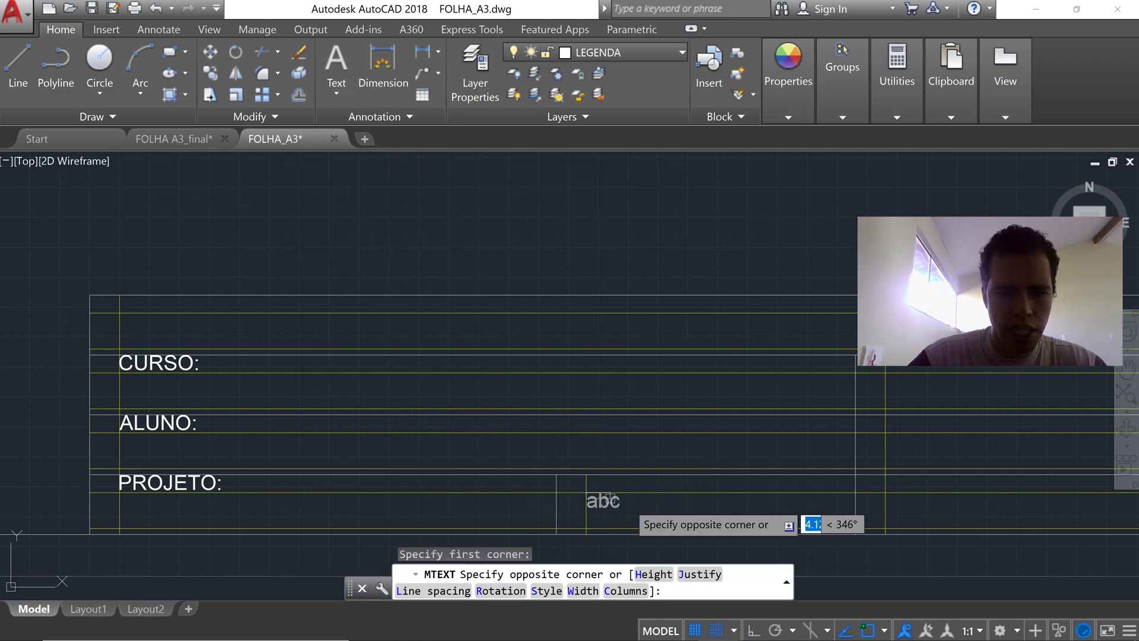
left_click(855, 475)
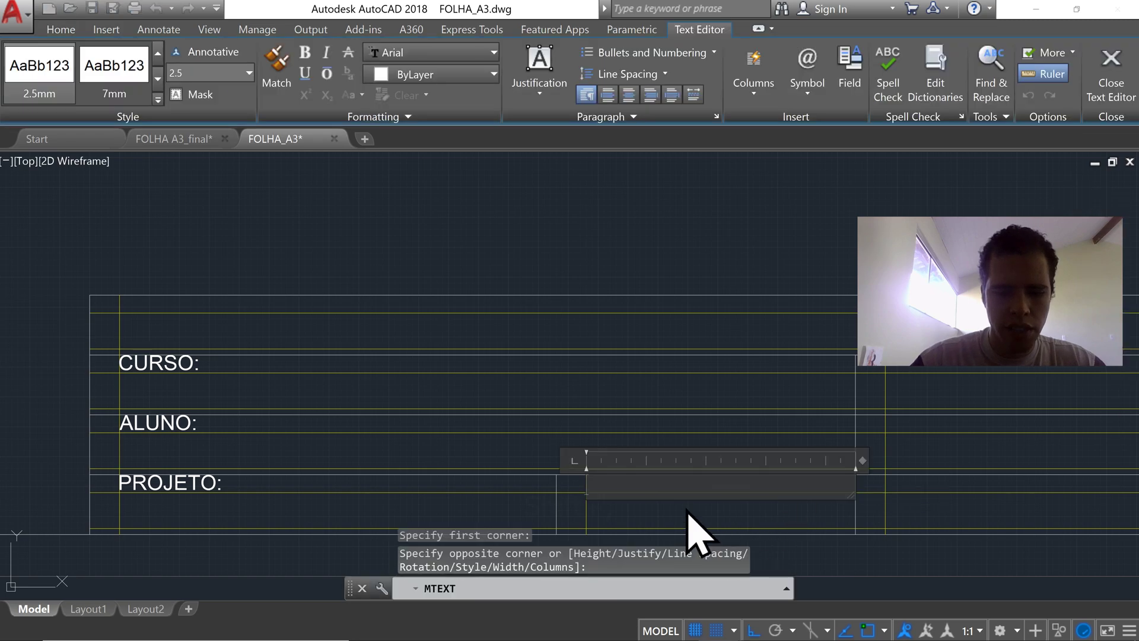
type("UN. MEDIDA:")
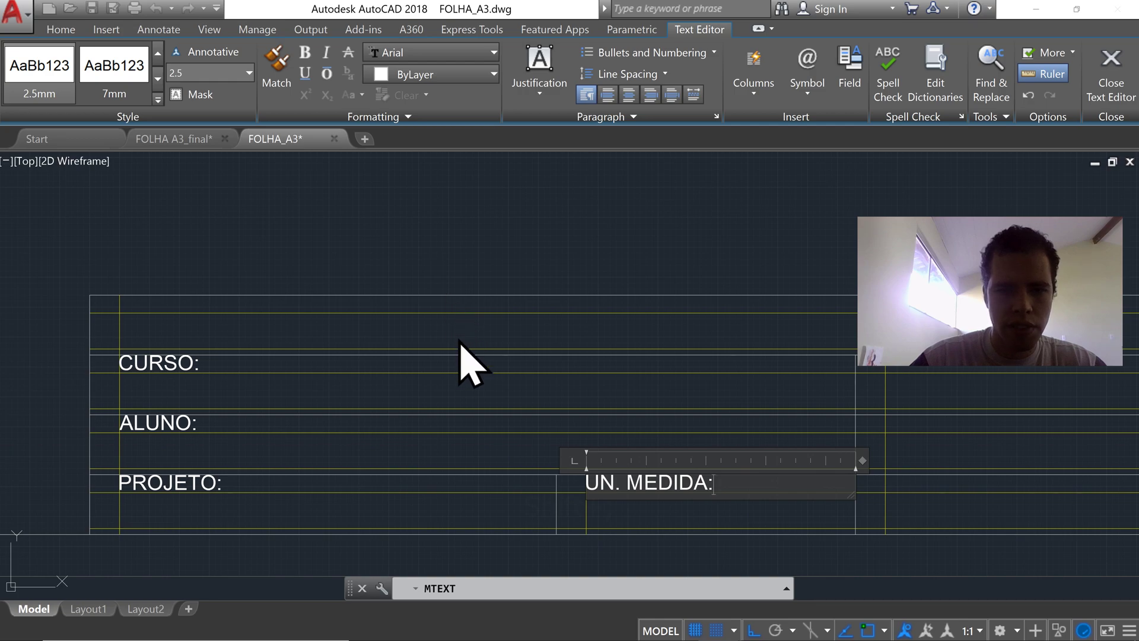
left_click(469, 363)
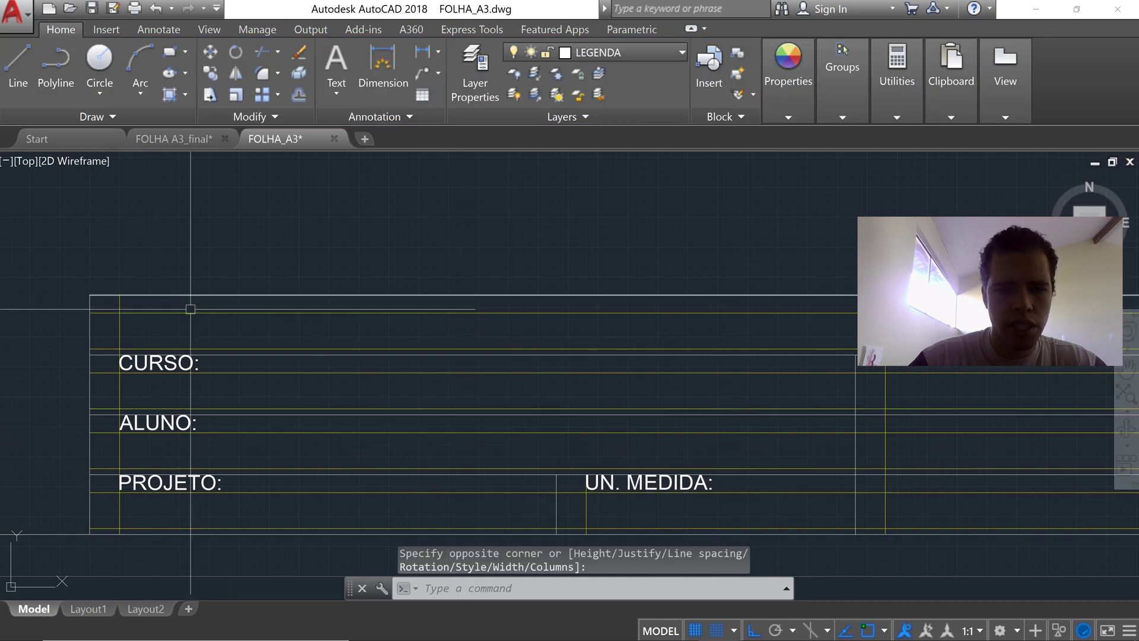
Step: Compare the title block labels with the FOLHA A3_final drawing and shorten the unit label in FOLHA_A3 to "UN. MED.:"
middle_click_drag(739, 500, 419, 489)
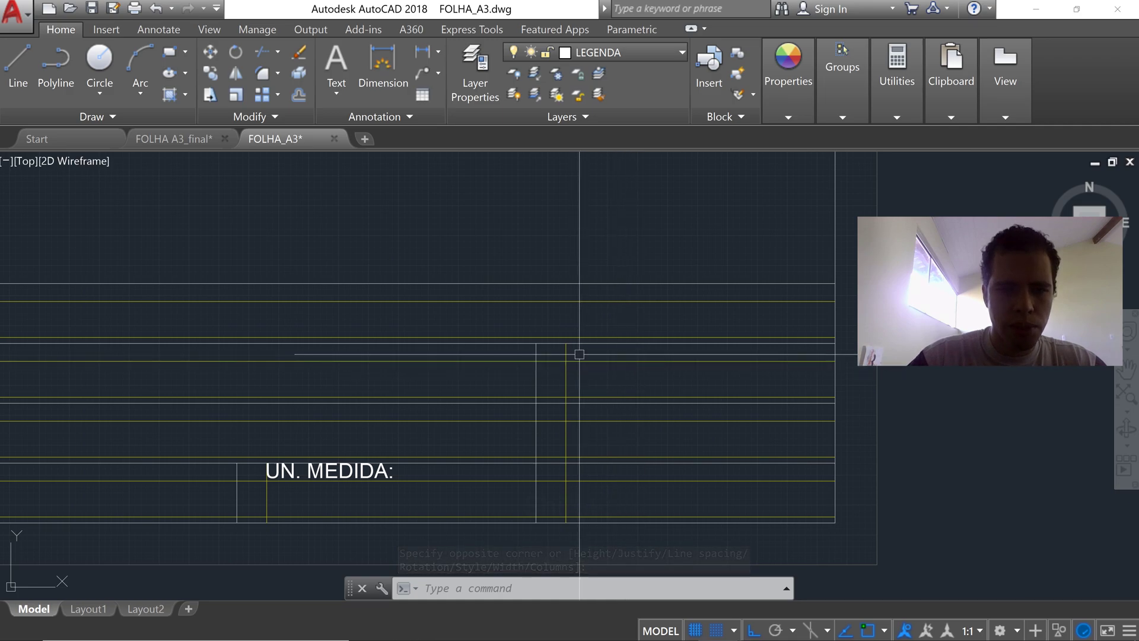
left_click(188, 139)
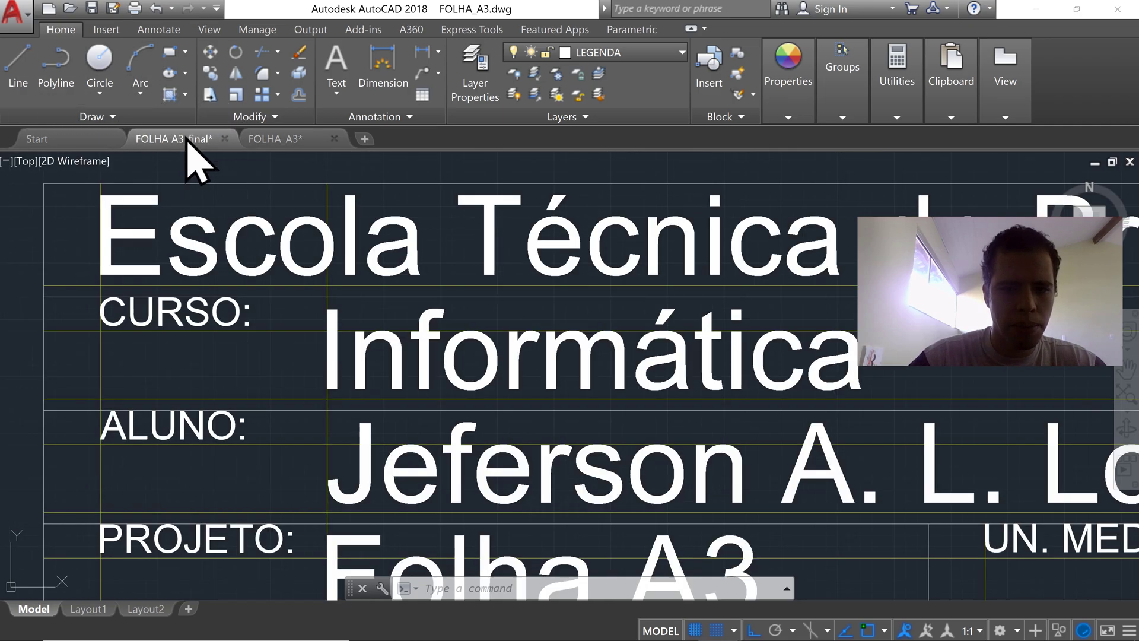
scroll(207, 339, "down", 3)
middle_click_drag(207, 340, 42, 330)
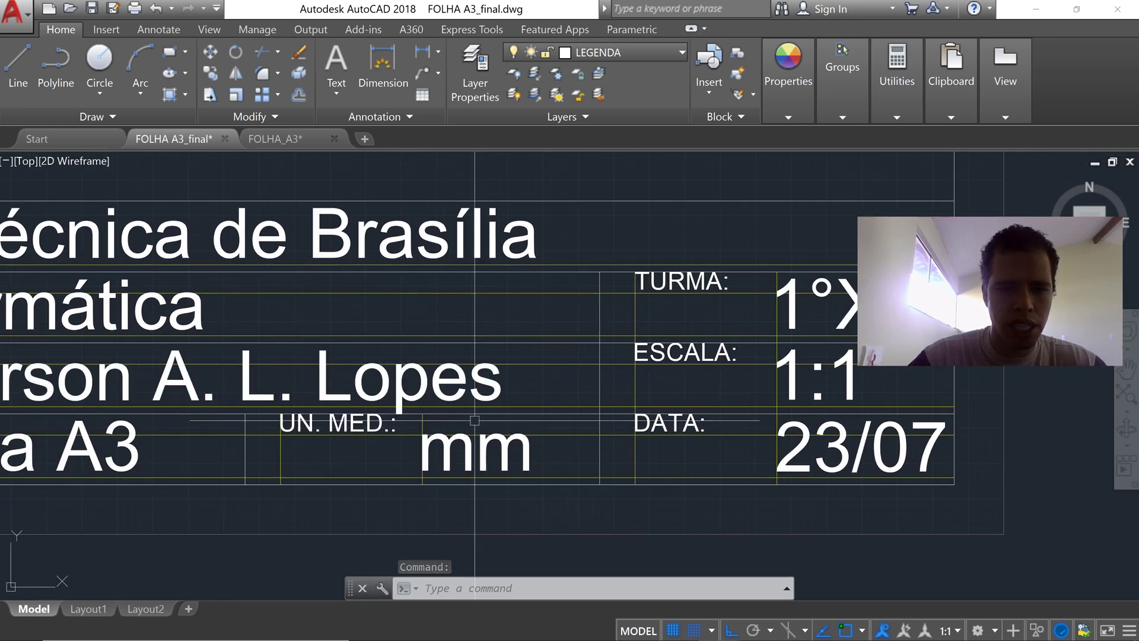
middle_click_drag(601, 426, 491, 425)
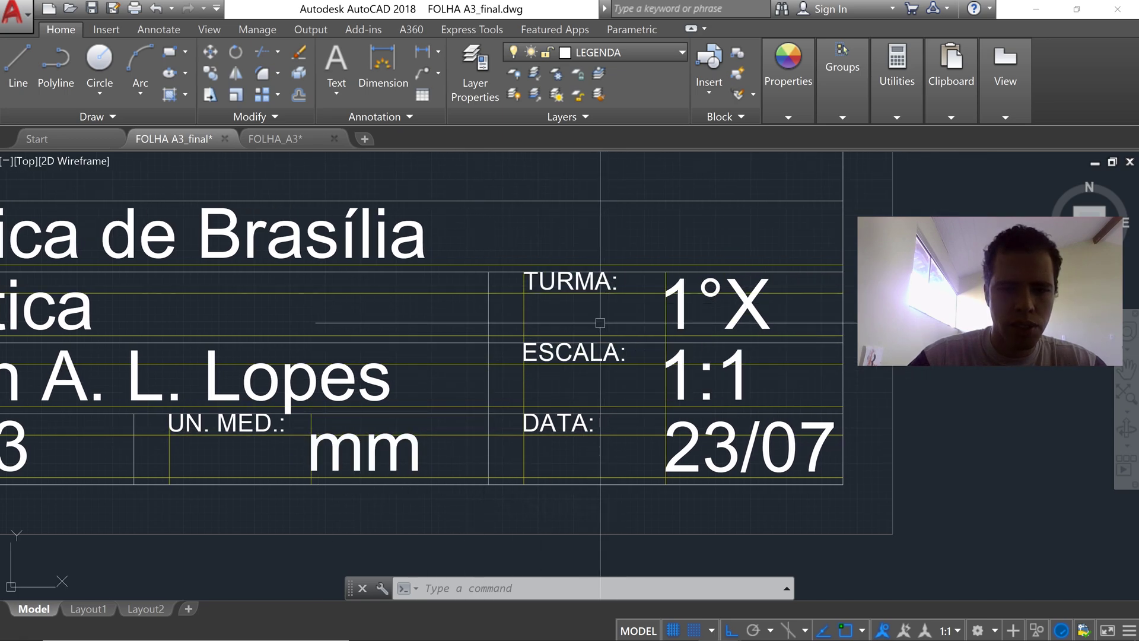
left_click(300, 143)
double_click(350, 478)
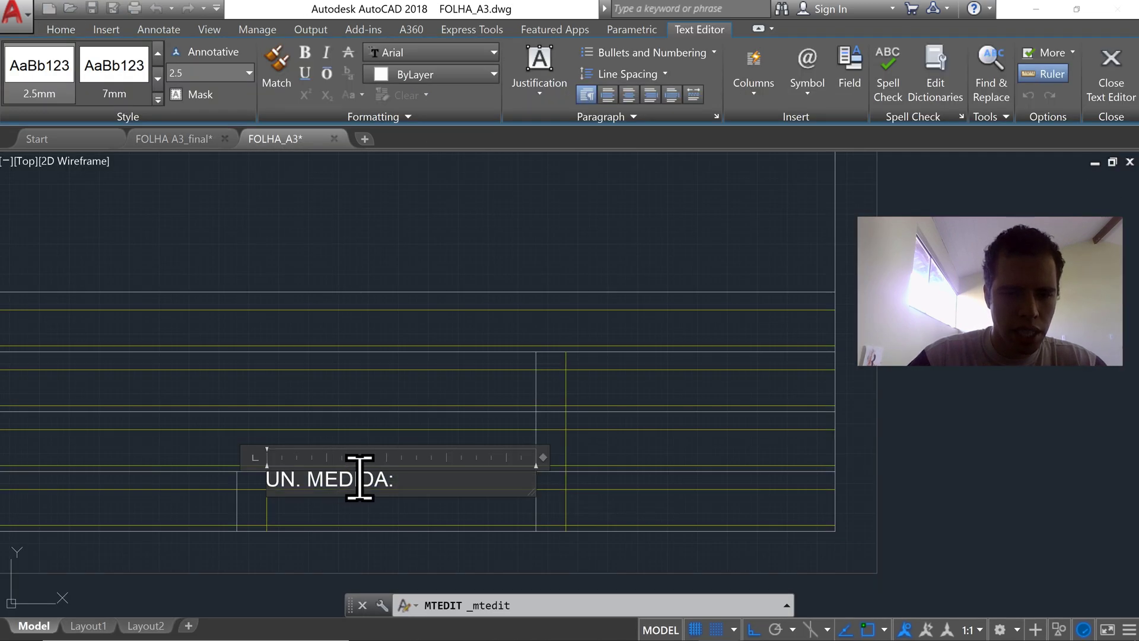
key("Delete")
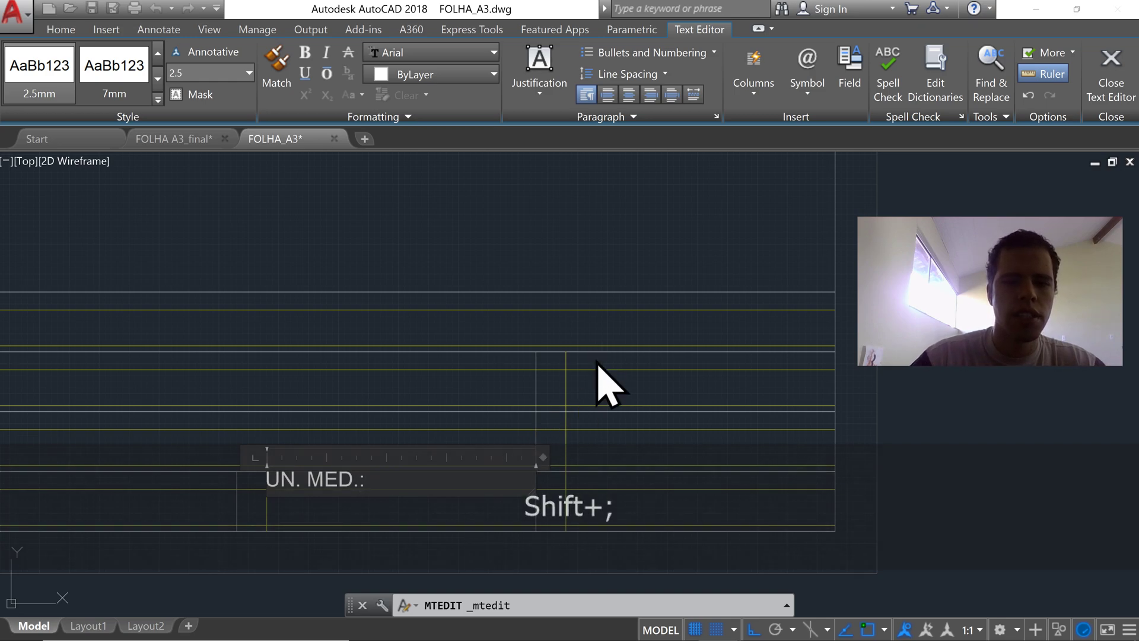
left_click(608, 389)
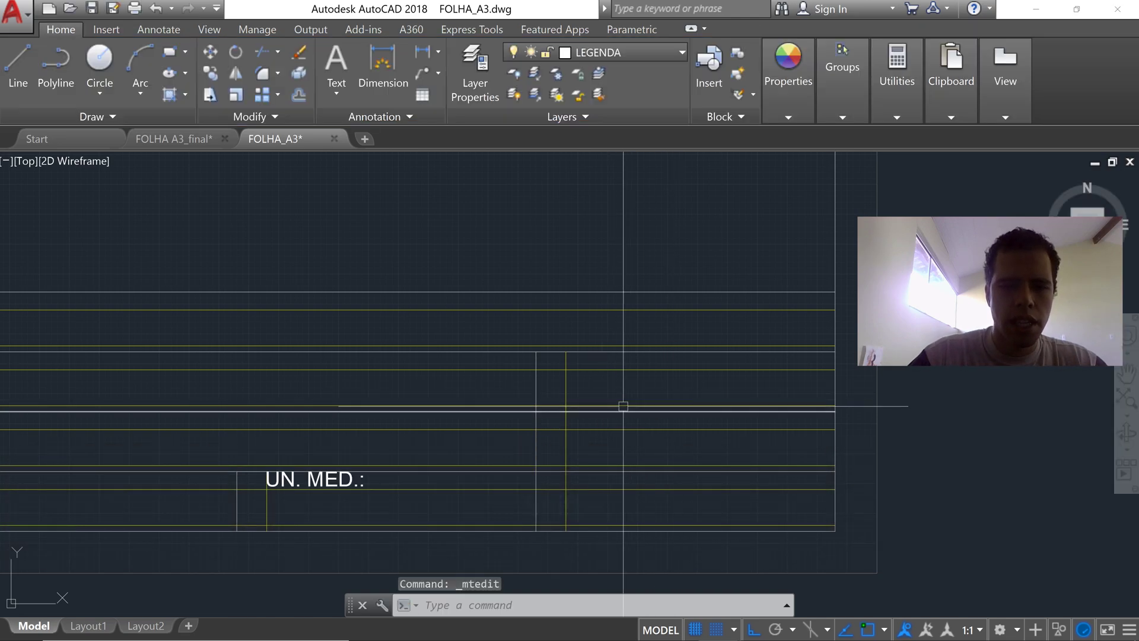
left_click(198, 141)
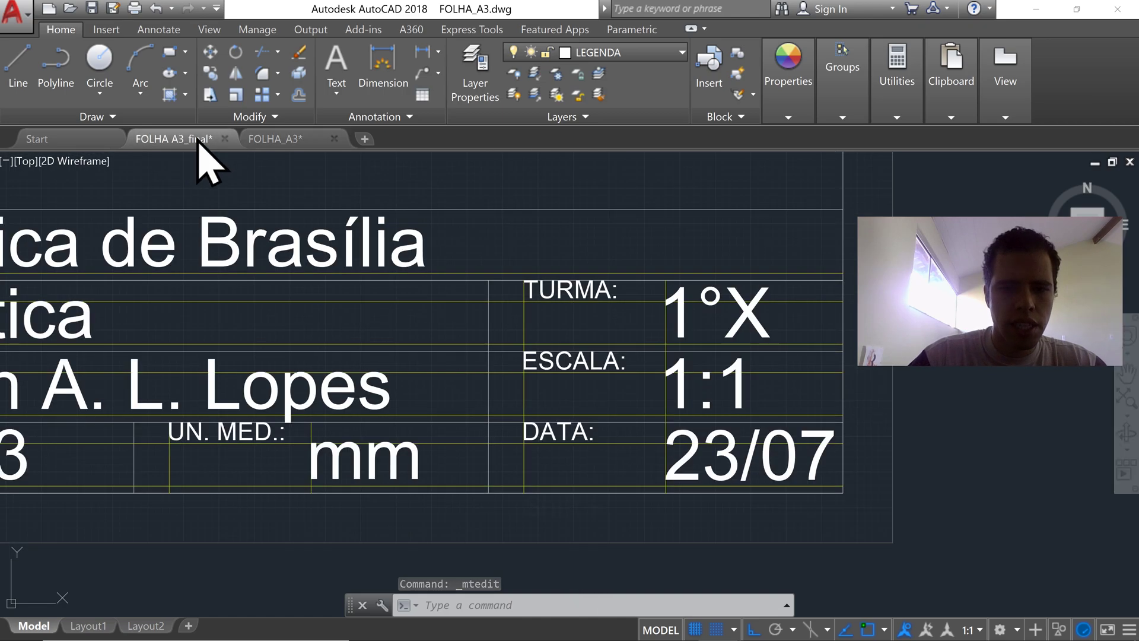
left_click(273, 141)
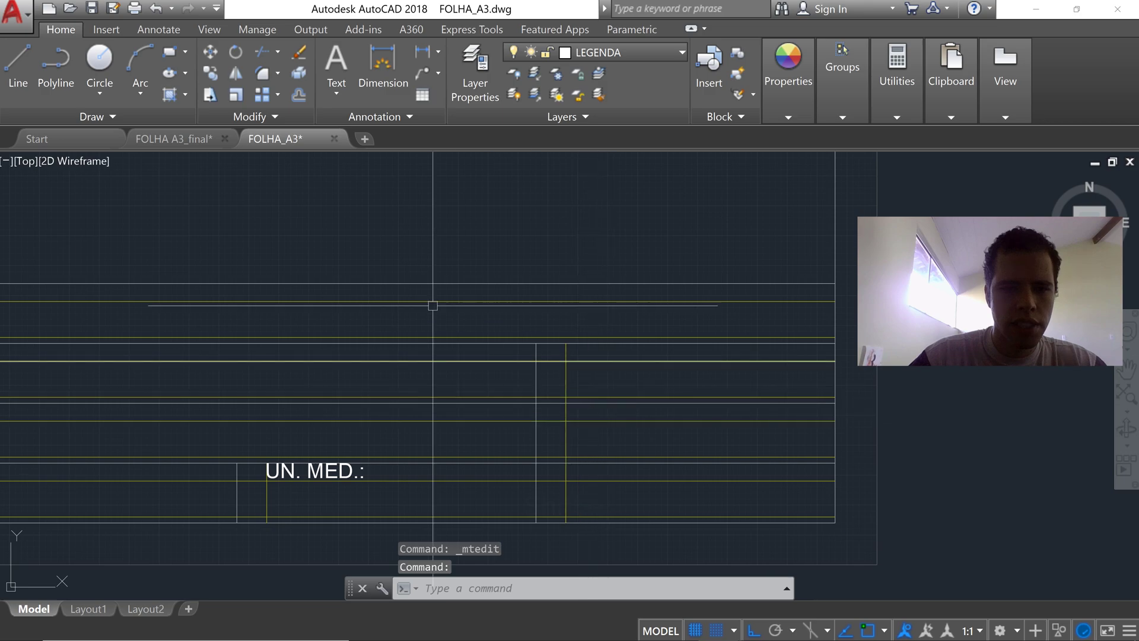
Step: Add the multiline text "TURMA:" in the second row of the last column, from its vertical guide to the title block's outer edge
left_click(338, 59)
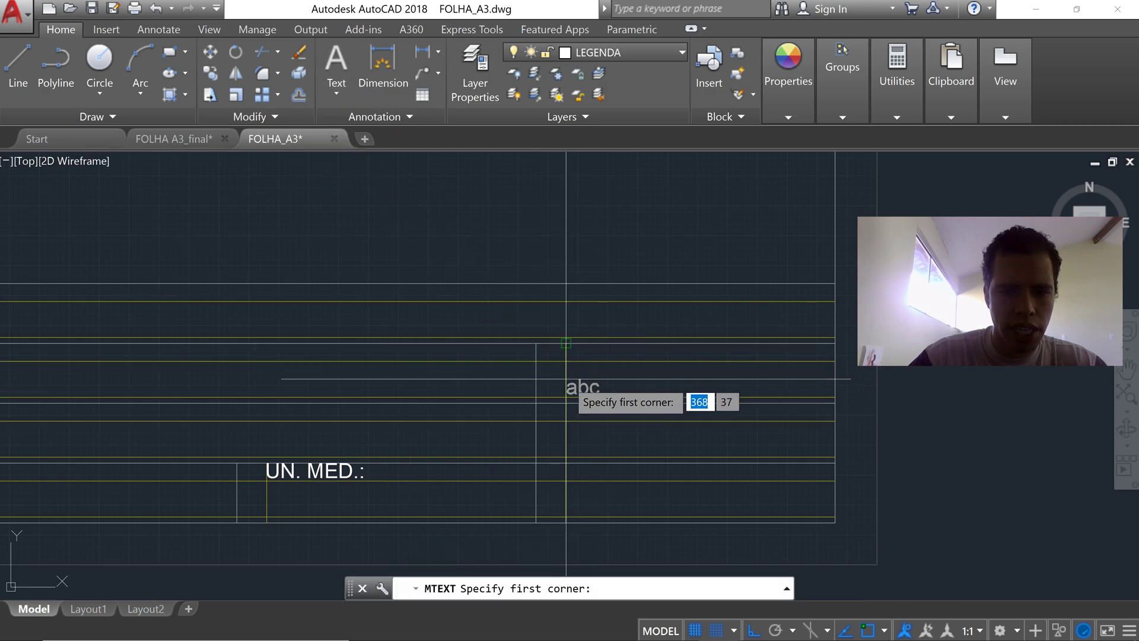
left_click(566, 361)
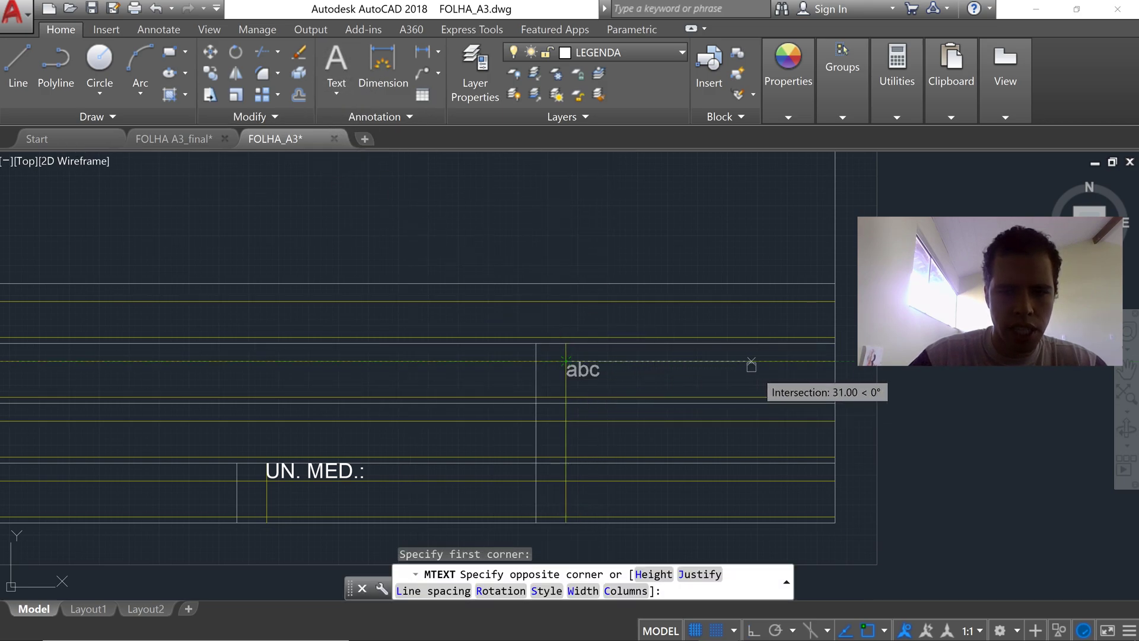
left_click(835, 343)
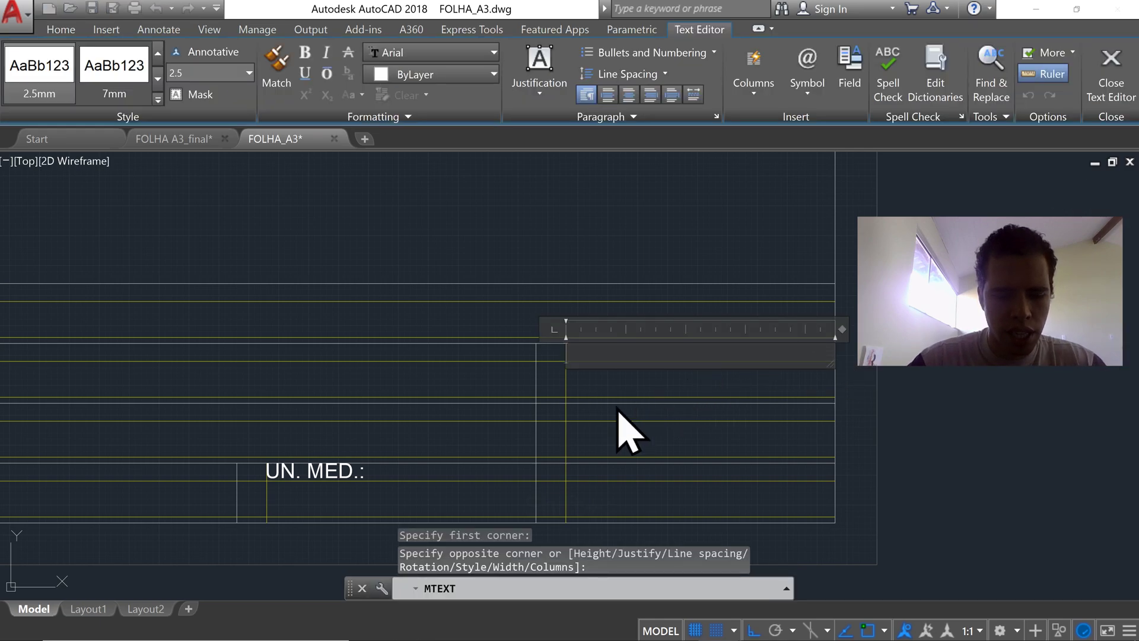
type("TURMA:")
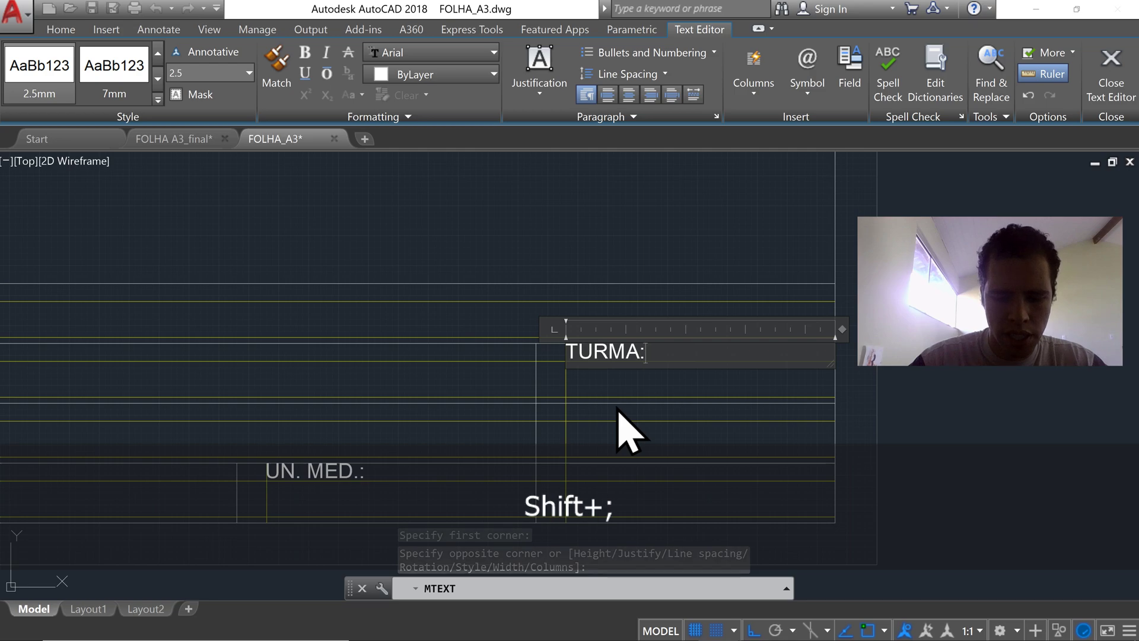
left_click(617, 416)
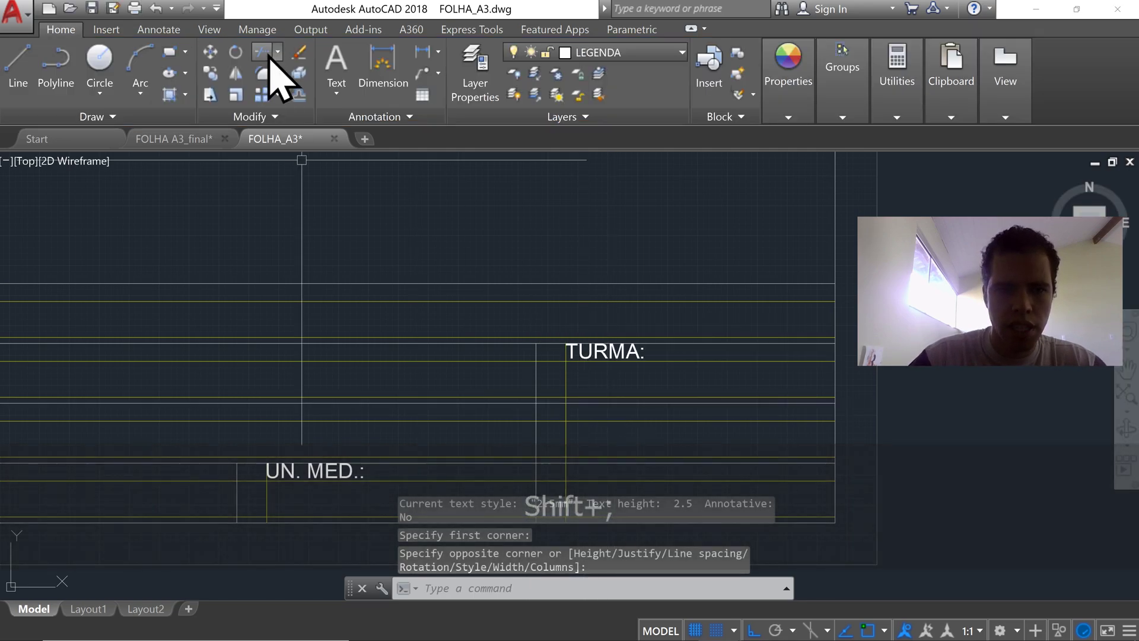
Step: Add the multiline text "ESCALA:" in the last column's third row, from its vertical guide to the title block's outer edge
left_click(336, 69)
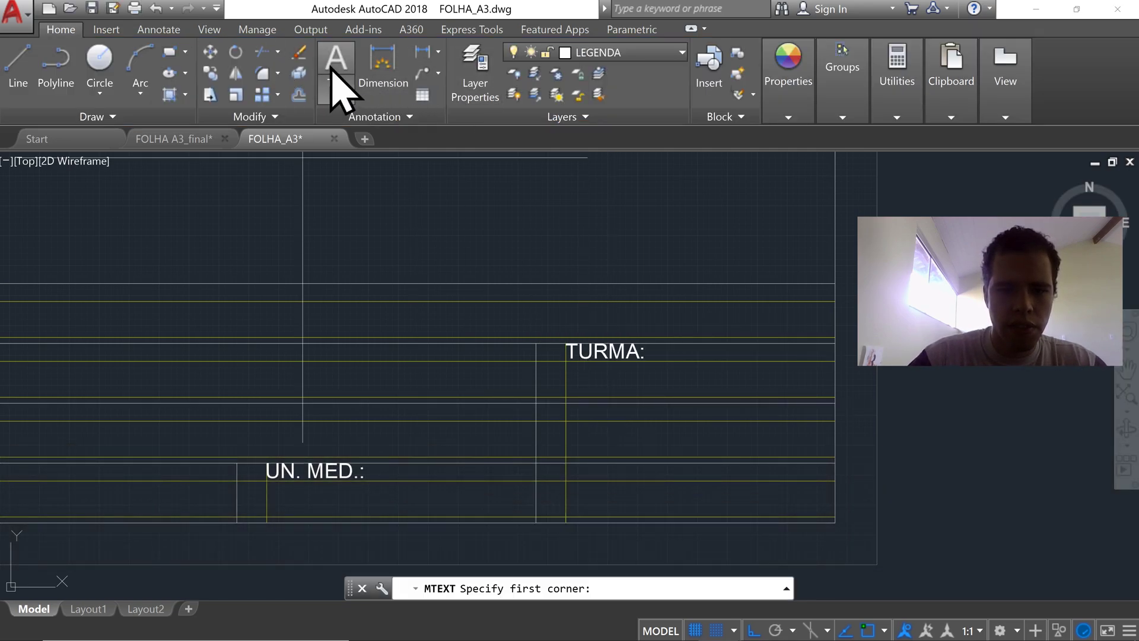
left_click(566, 421)
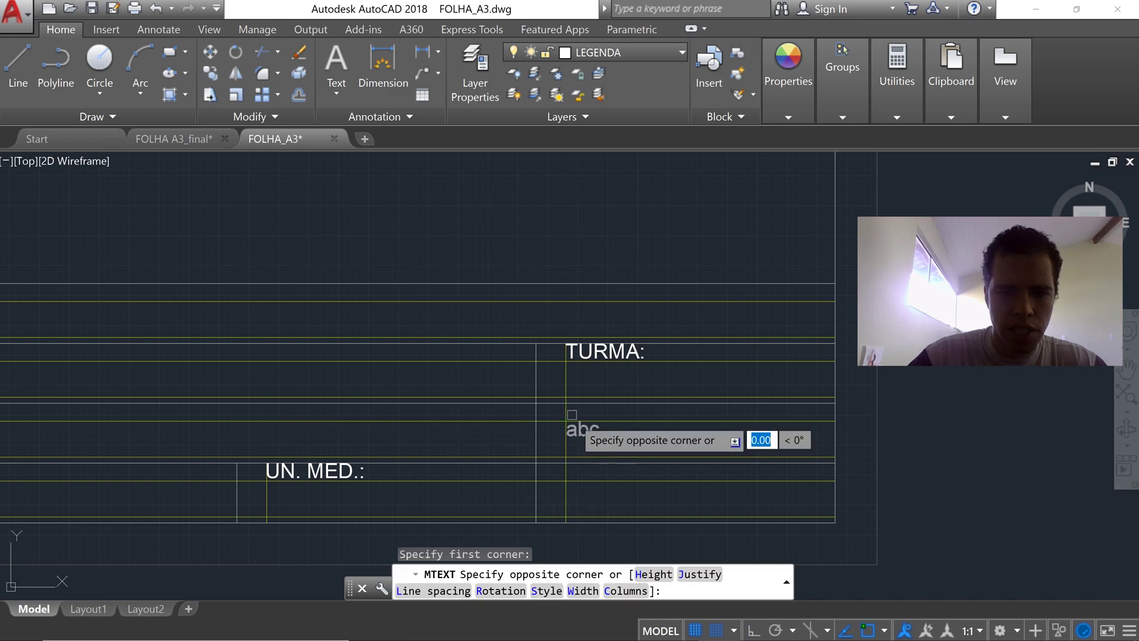
left_click(835, 415)
type("ESCALA")
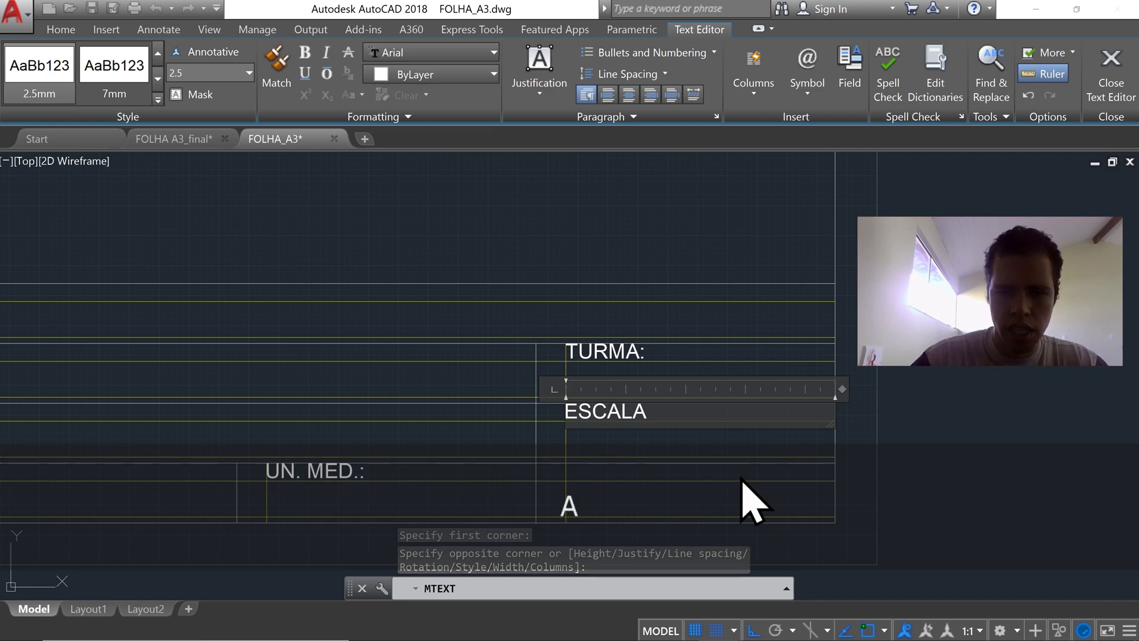
key("shift")
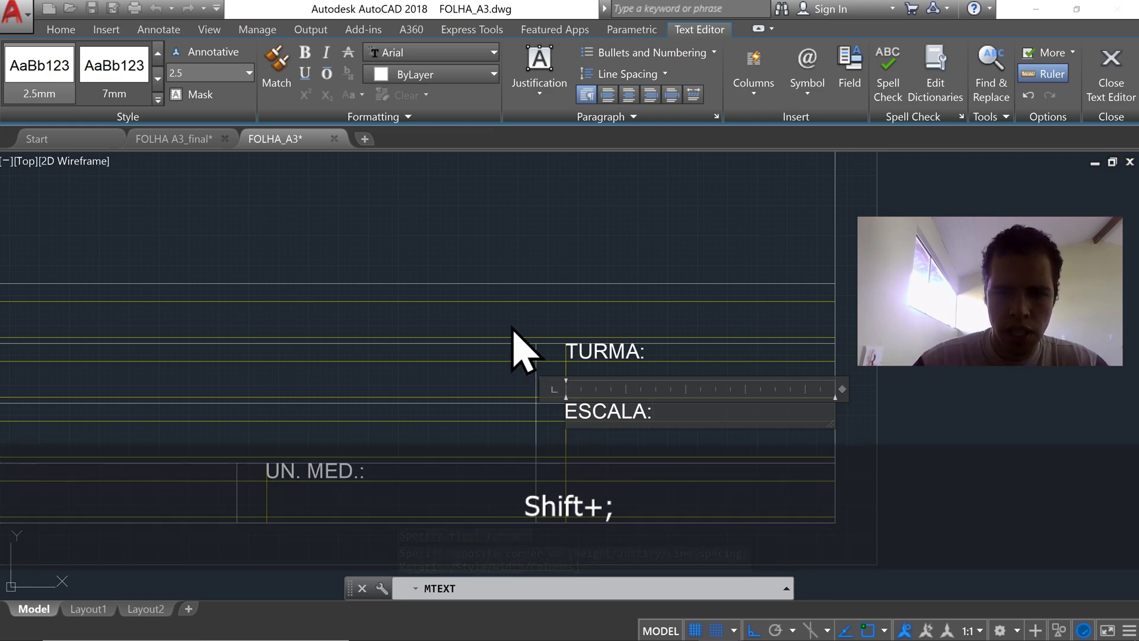
left_click(522, 350)
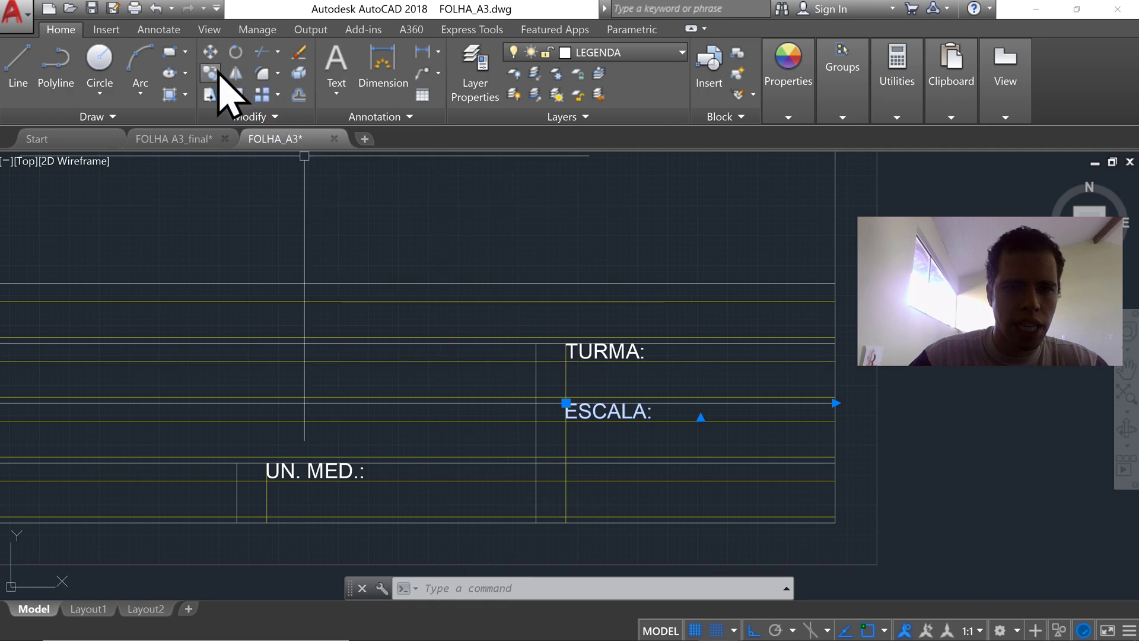
Step: Copy the "ESCALA:" label straight down to the guide intersection in the bottom row of the last column
type("c")
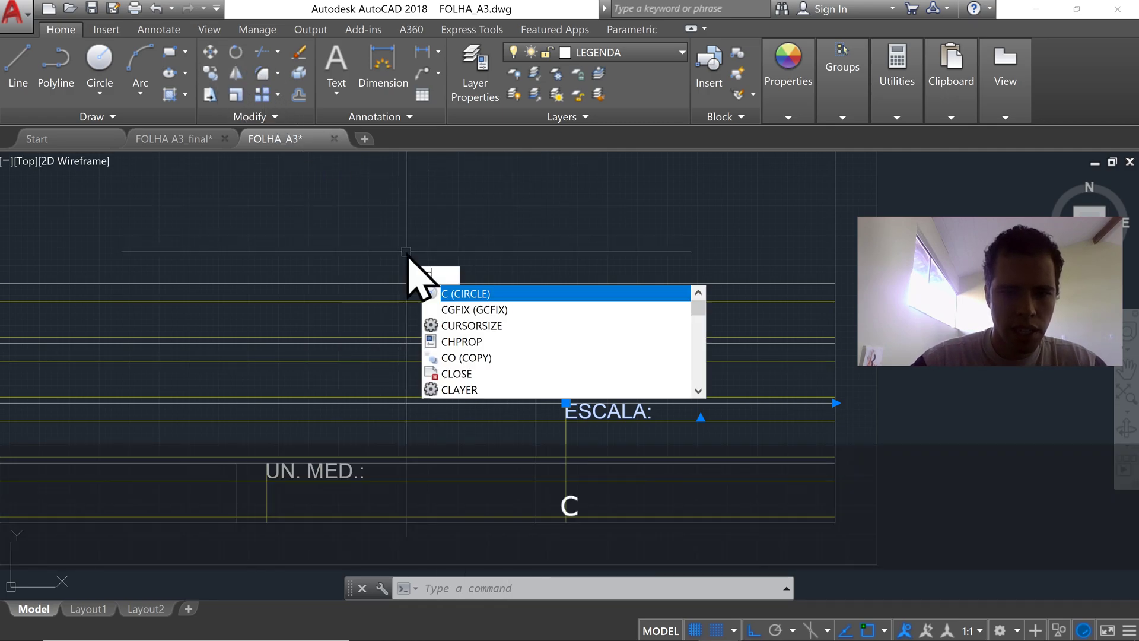
type("op")
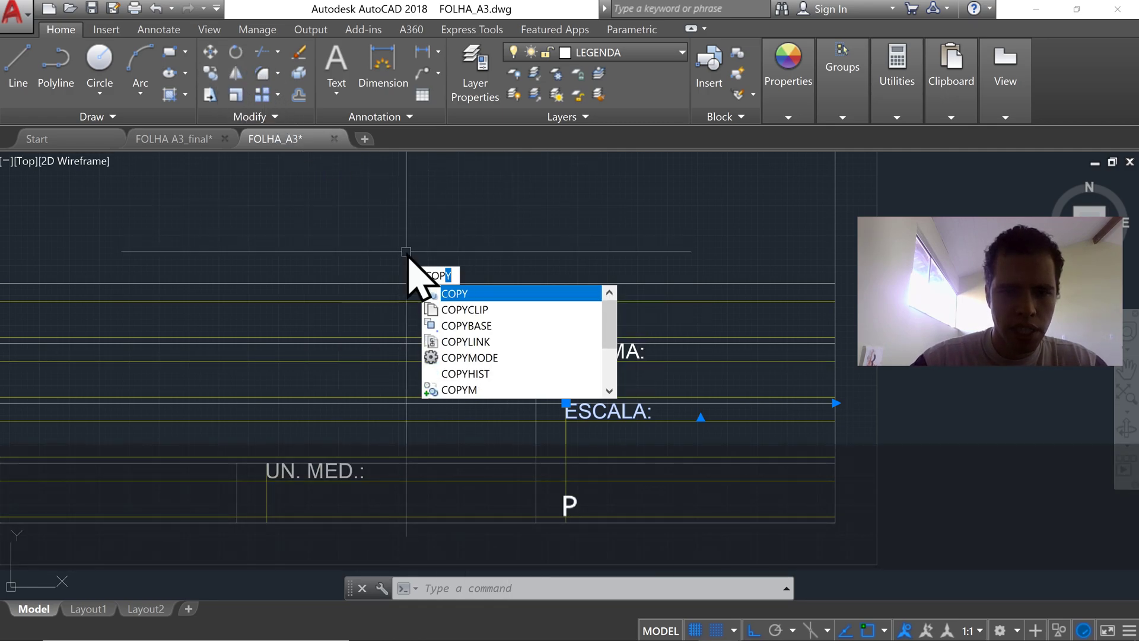
type("y")
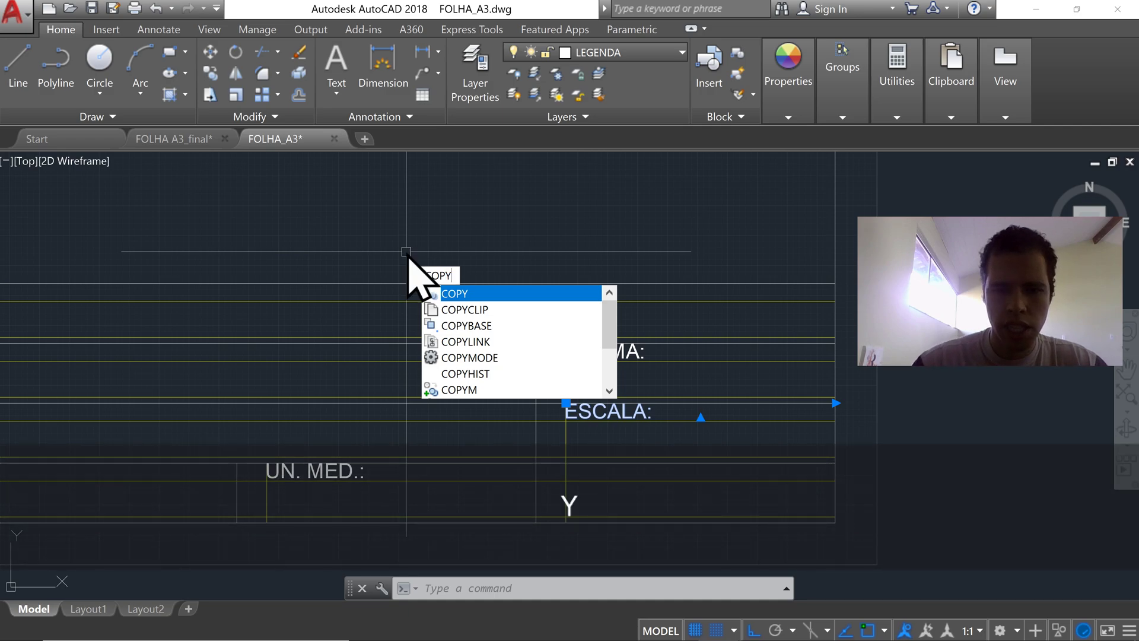
key("Return")
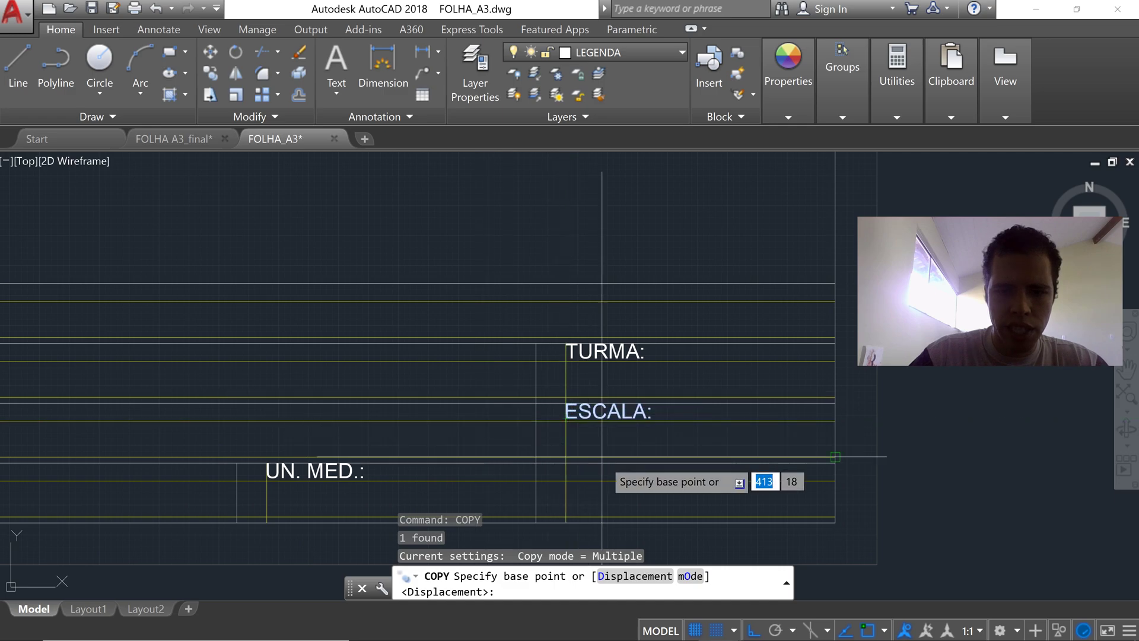
left_click(566, 420)
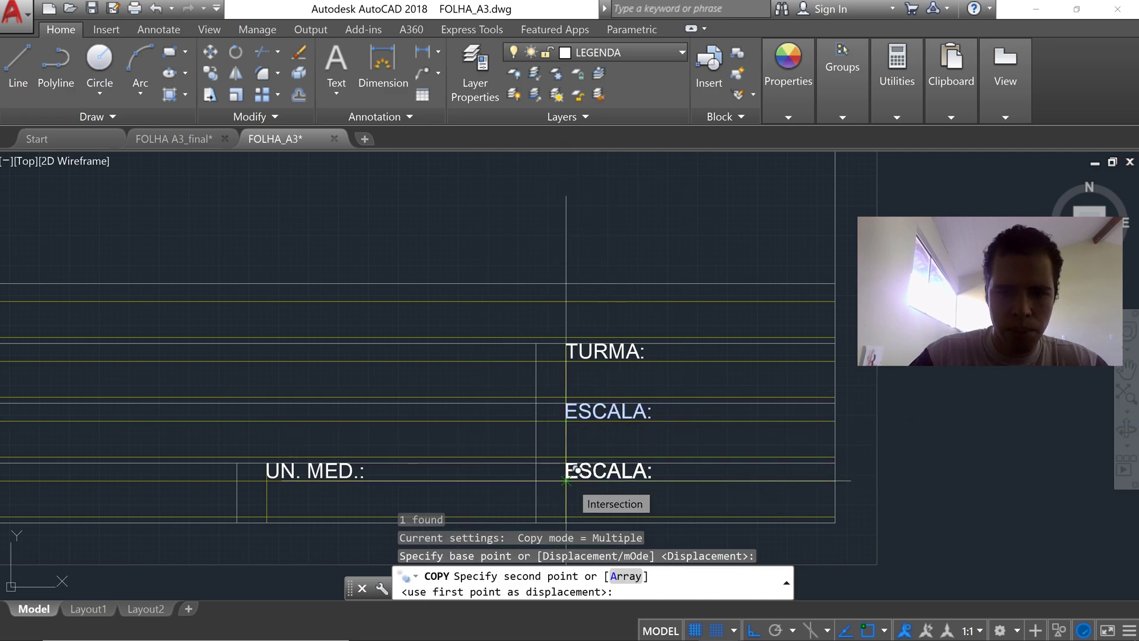
left_click(566, 481)
key("Escape")
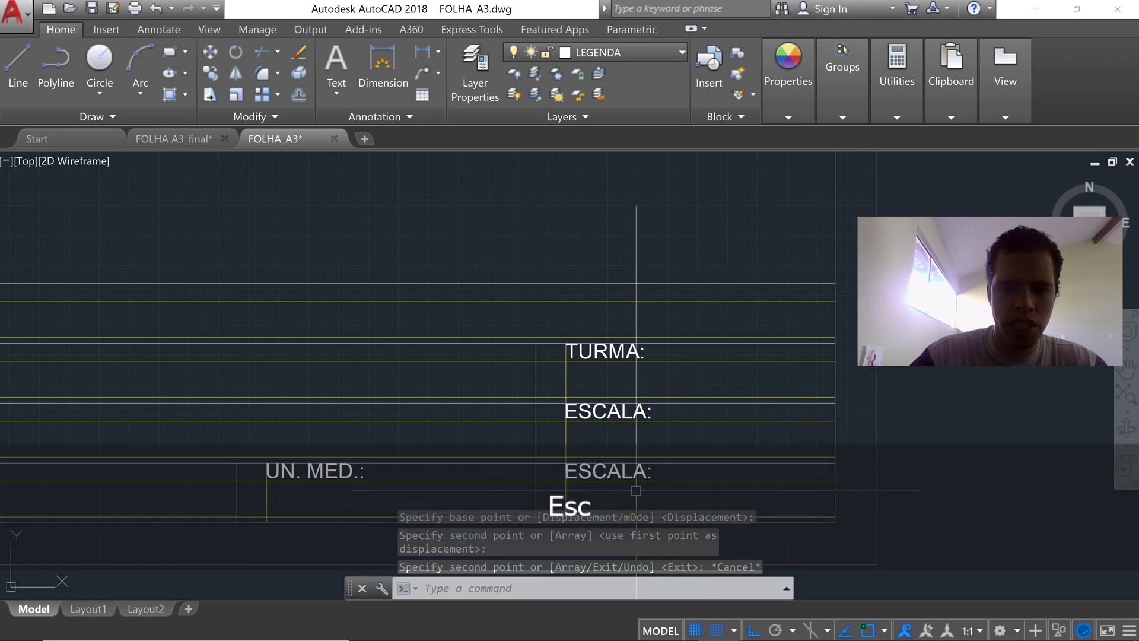
Step: Change the copied label in the last column's bottom row to "DATA:"
double_click(624, 475)
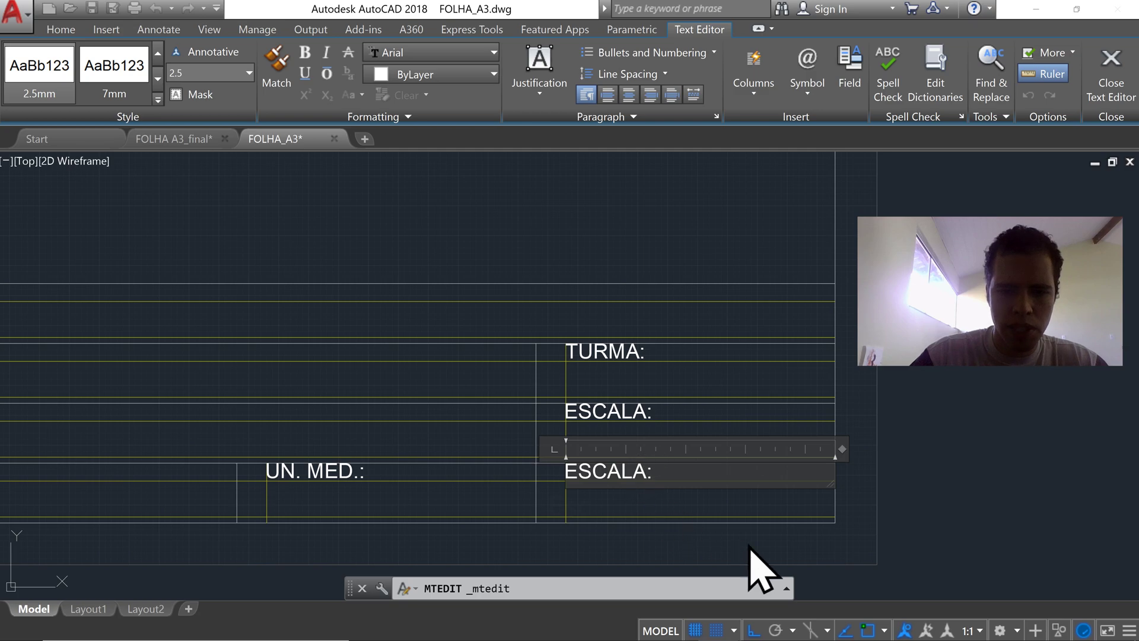
key("BackSpace")
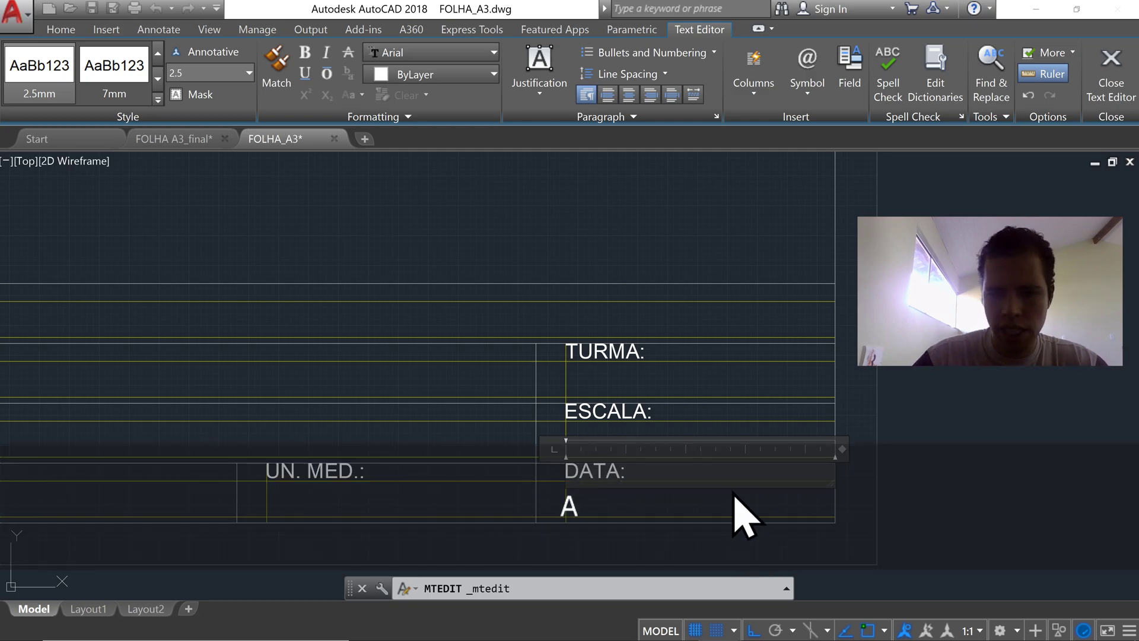
left_click(593, 509)
middle_click_drag(642, 460, 594, 385)
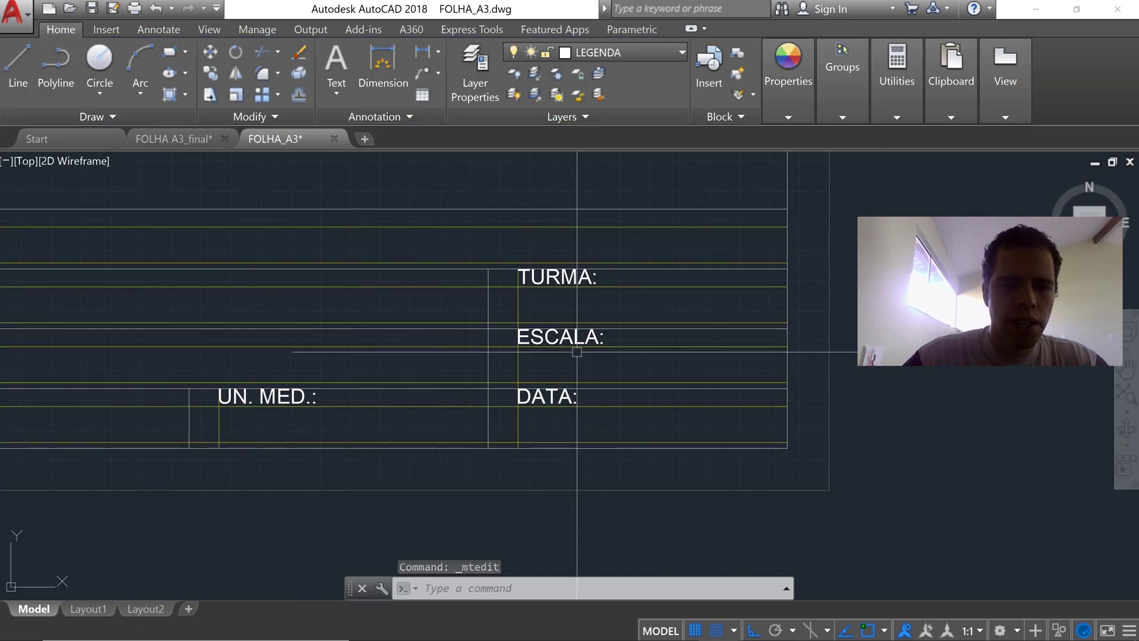
Step: Check the value guides in FOLHA A3_final, and in FOLHA_A3 offset the vertical guides at UN. MED. and TURMA 20 to the right
left_click(518, 303)
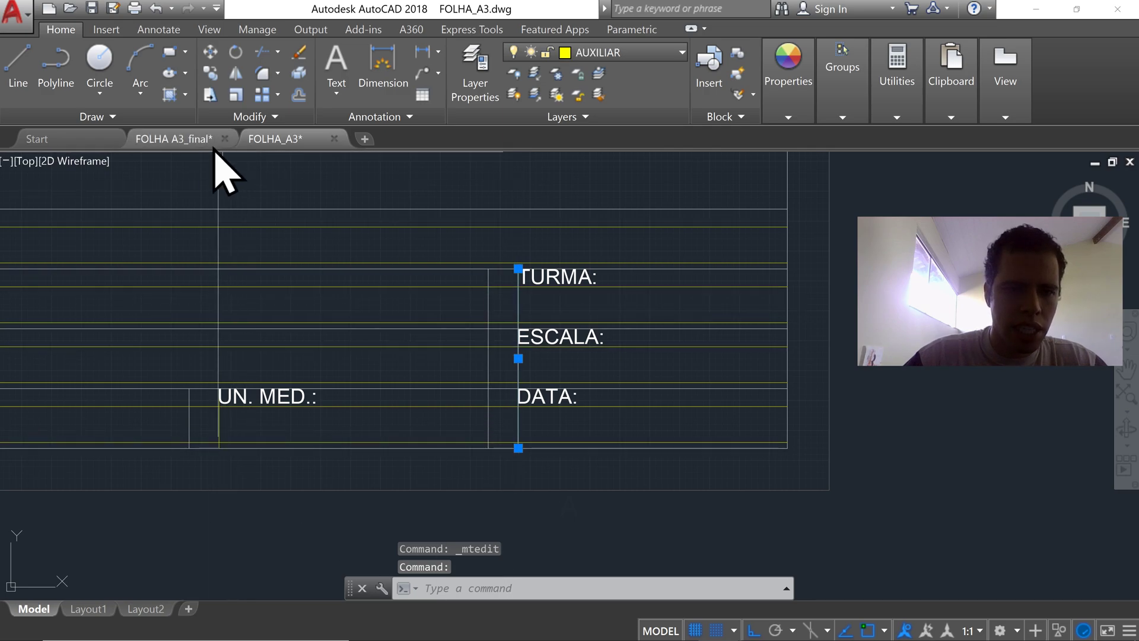
left_click(194, 143)
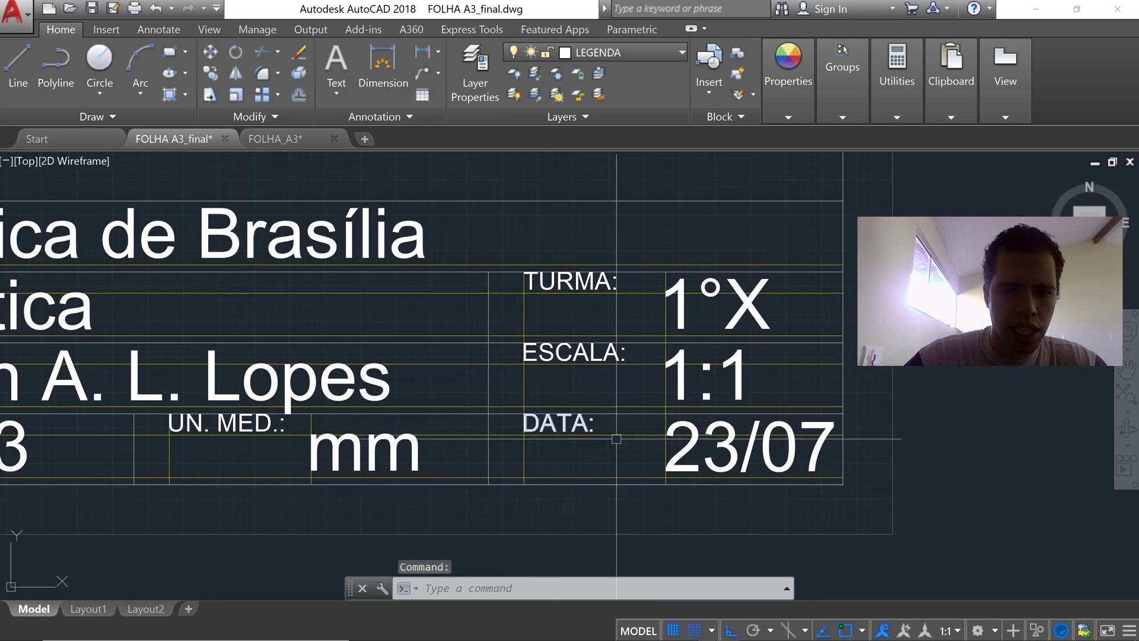
left_click(664, 395)
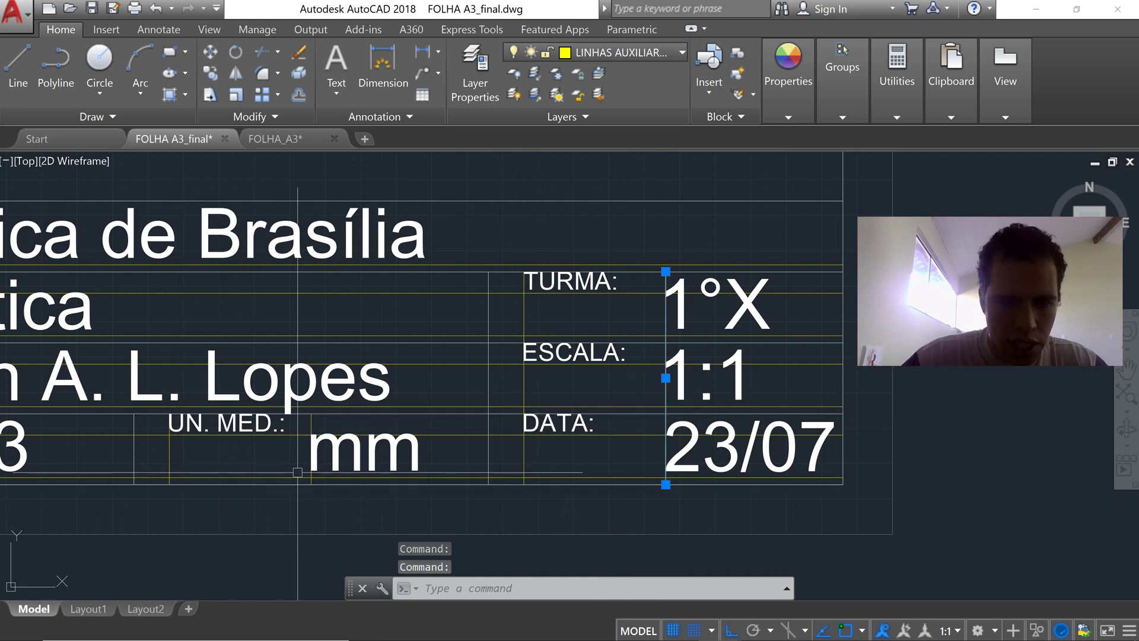
left_click(308, 140)
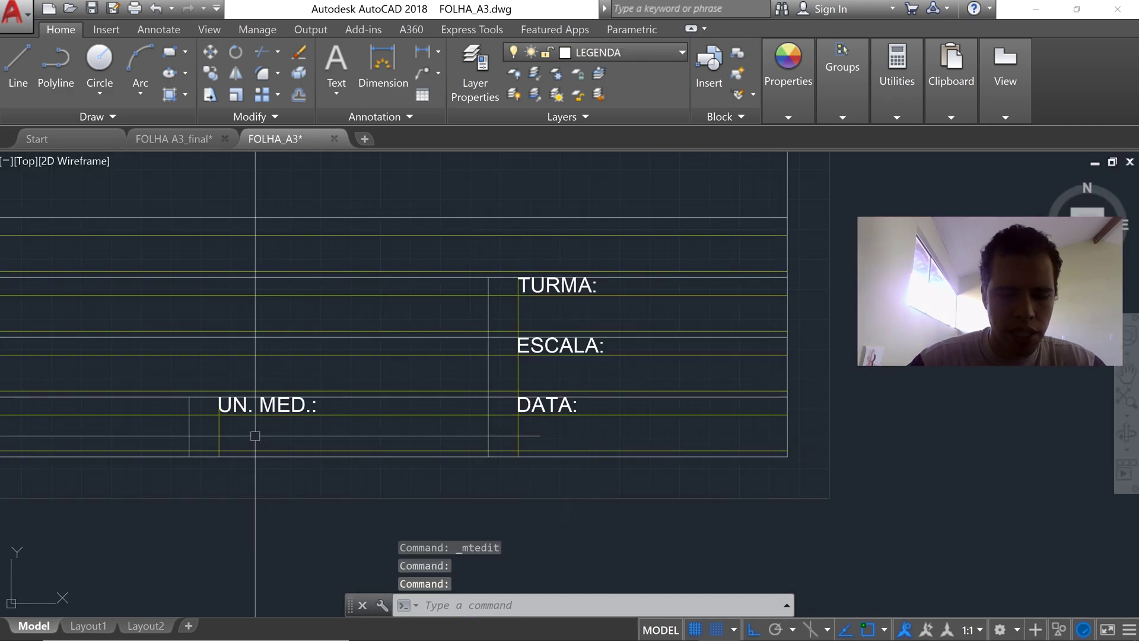
type("OFFSET")
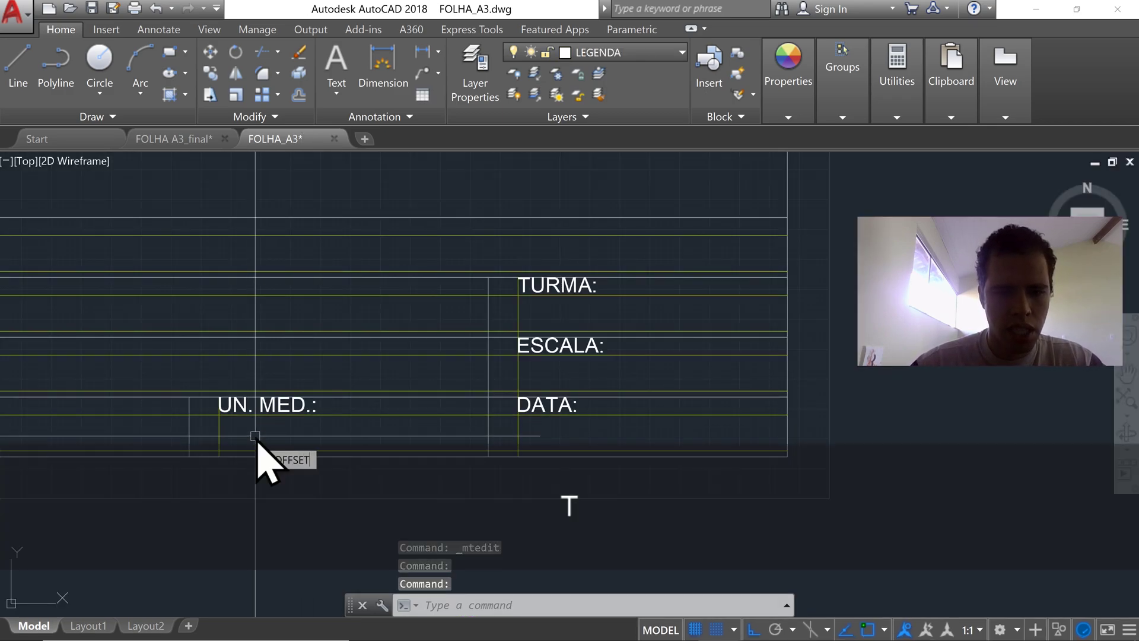
key("Return")
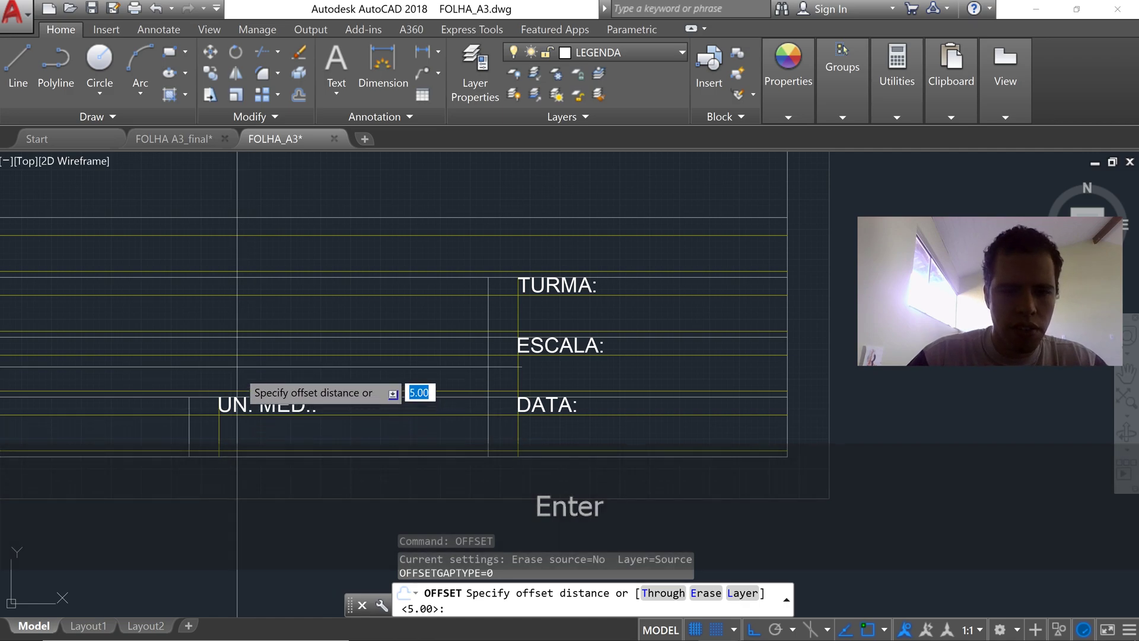
type("20")
key("Return")
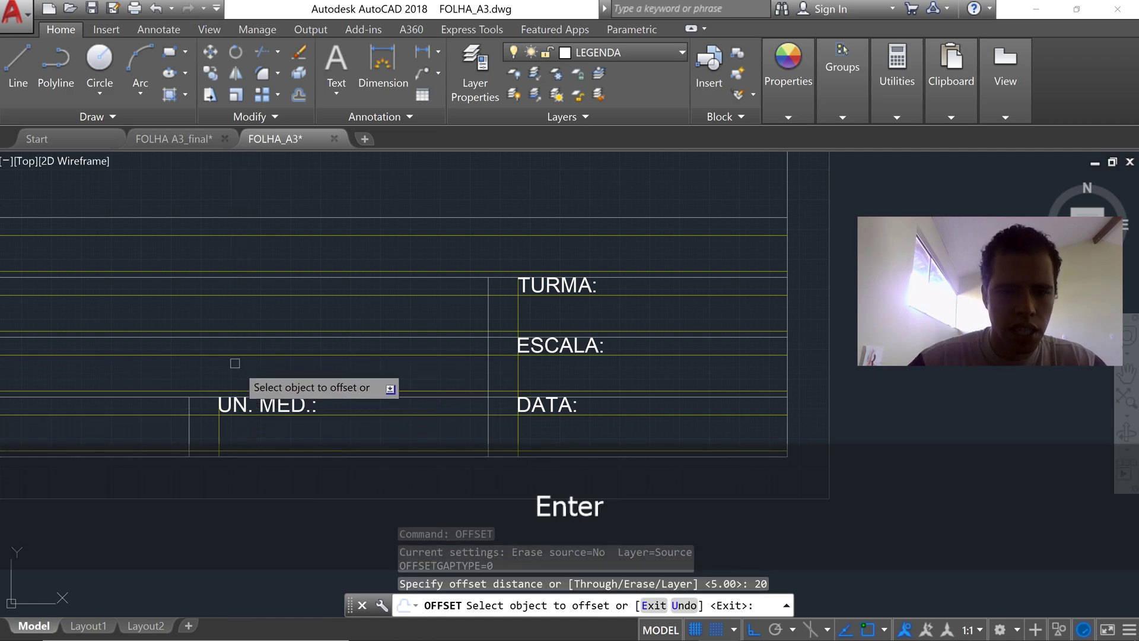
left_click(219, 426)
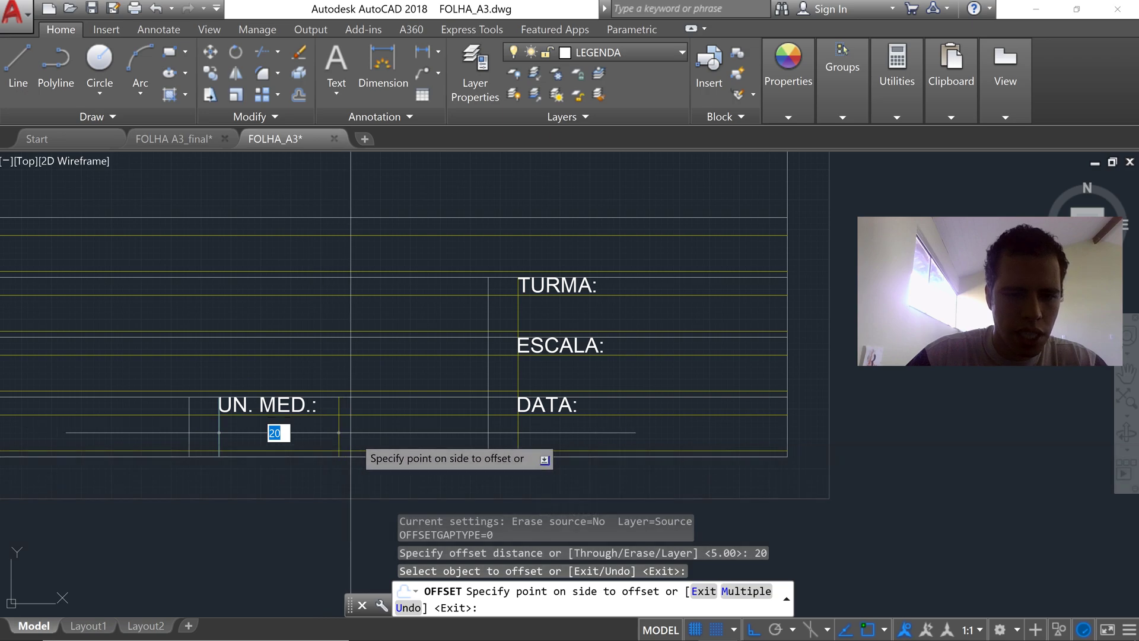
left_click(351, 433)
left_click(519, 430)
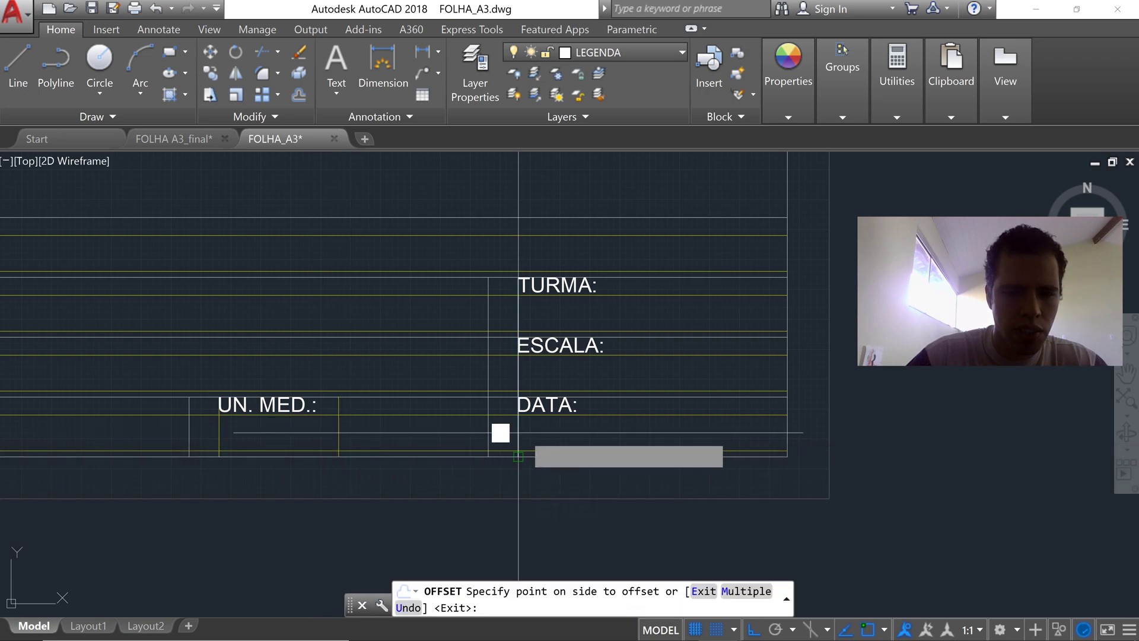
left_click(665, 440)
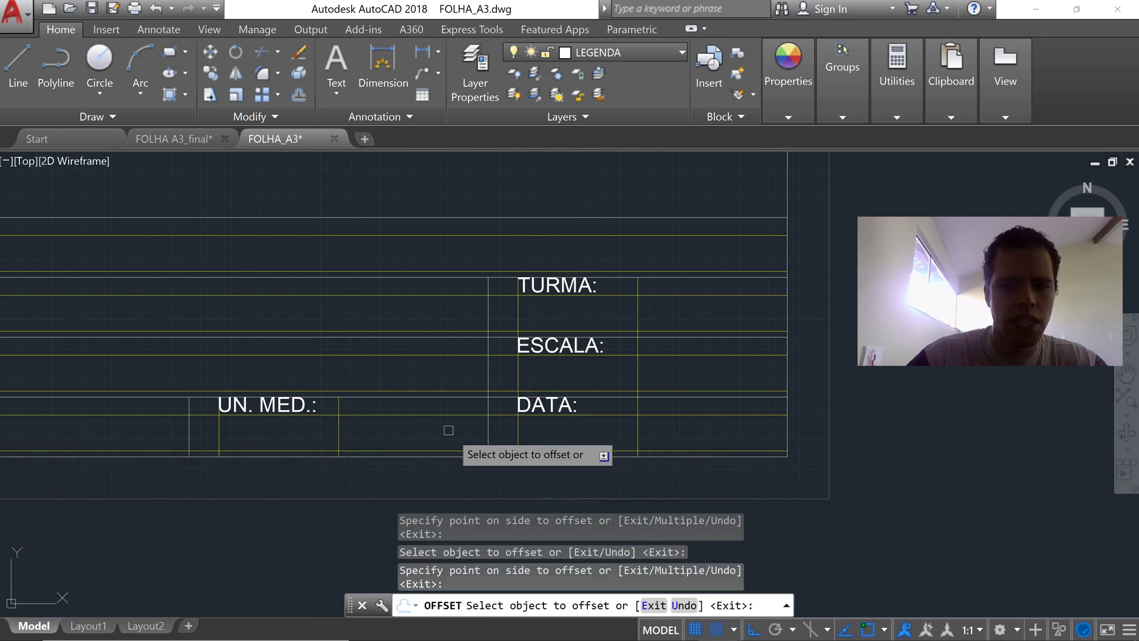
key("Escape")
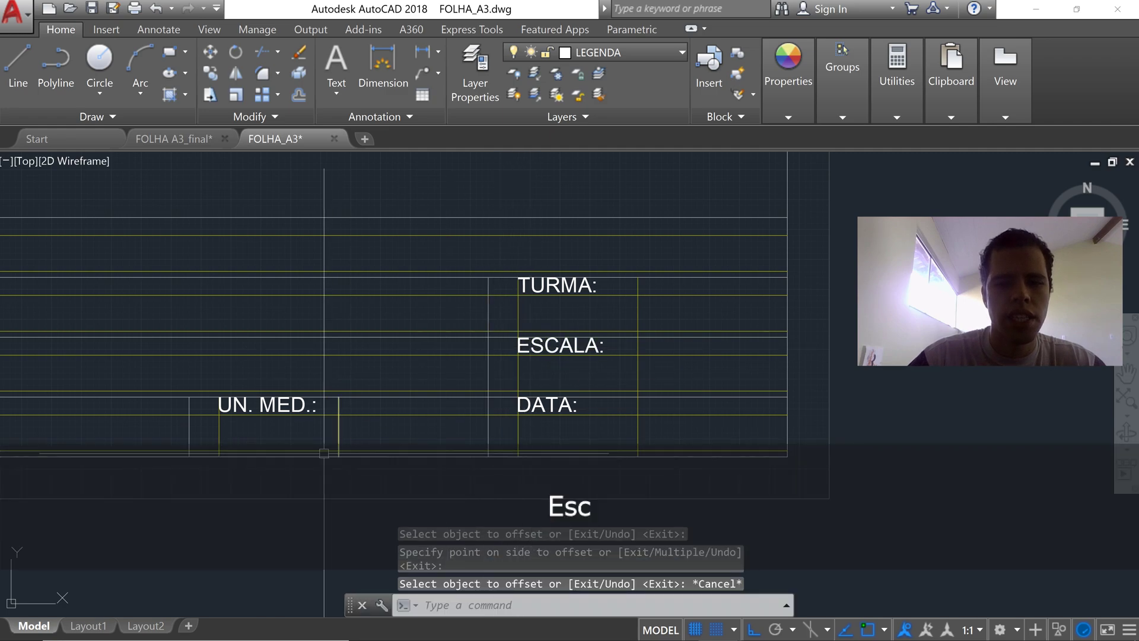
Step: Make 7mm the current text style for the title block's value texts
mouse_move(332, 381)
middle_mouse_down()
mouse_move(381, 352)
mouse_move(455, 350)
middle_mouse_up()
scroll(287, 328, "down", 2)
middle_click_drag(204, 331, 315, 346)
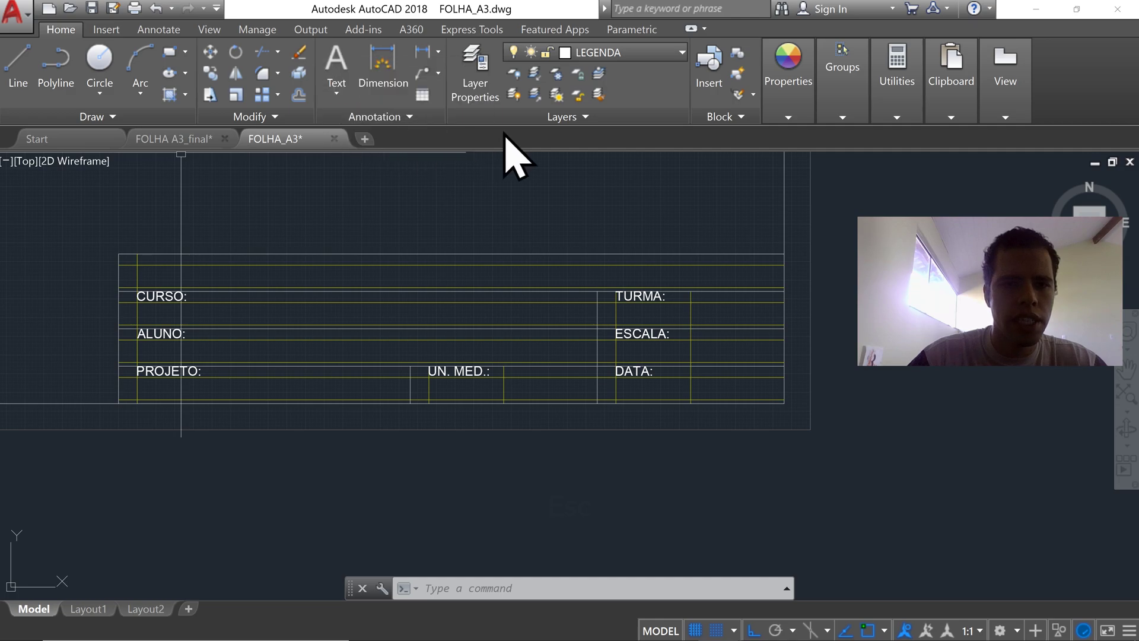
left_click(414, 119)
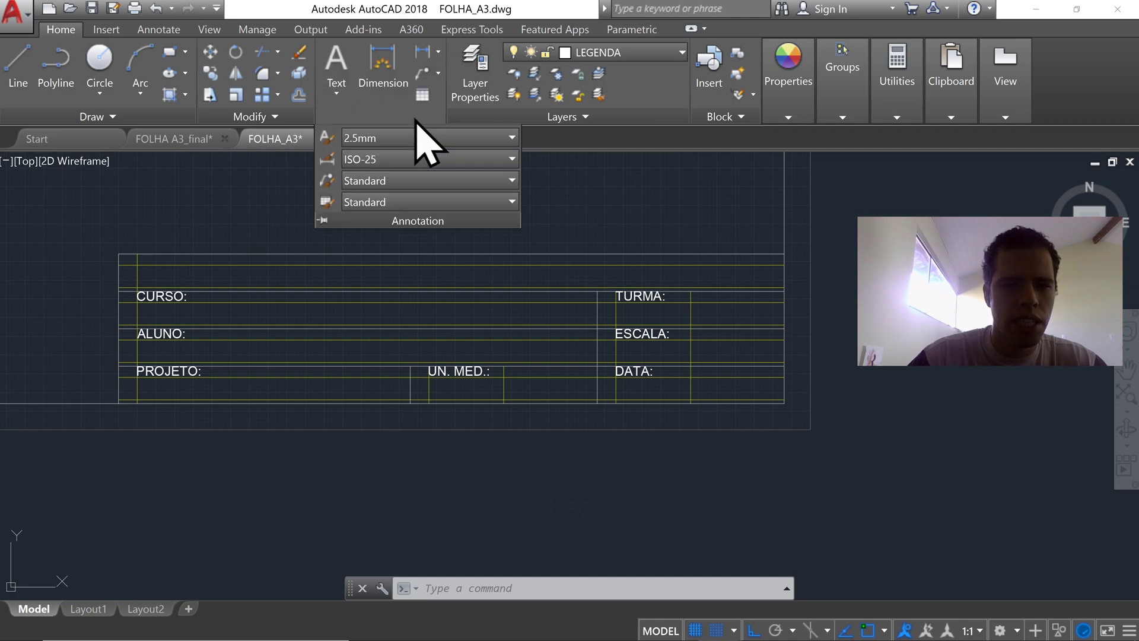
left_click(404, 139)
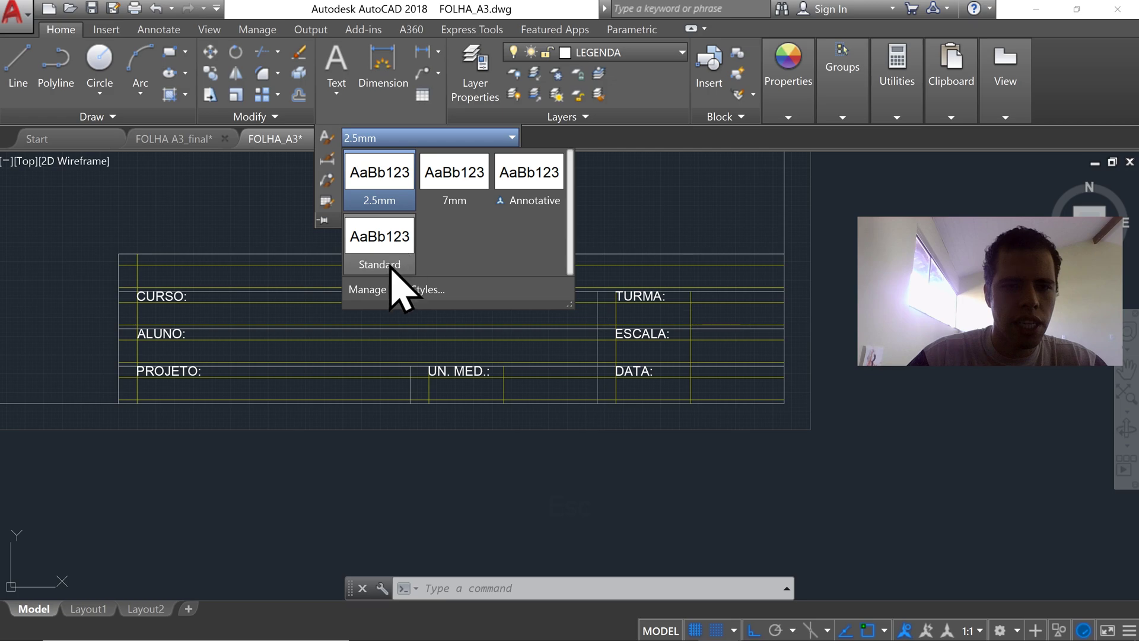
left_click(458, 196)
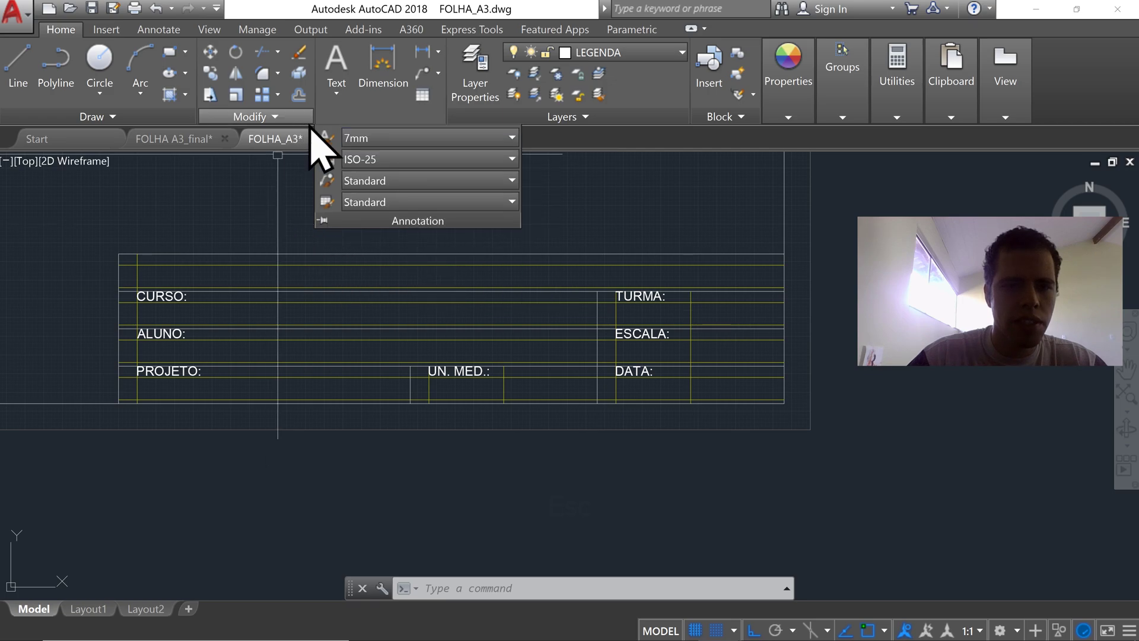
Step: Add the multiline text "Escola Tecnica de Brasilia" in the title block's top row, from the leftmost vertical guide to the outer right edge
left_click(346, 72)
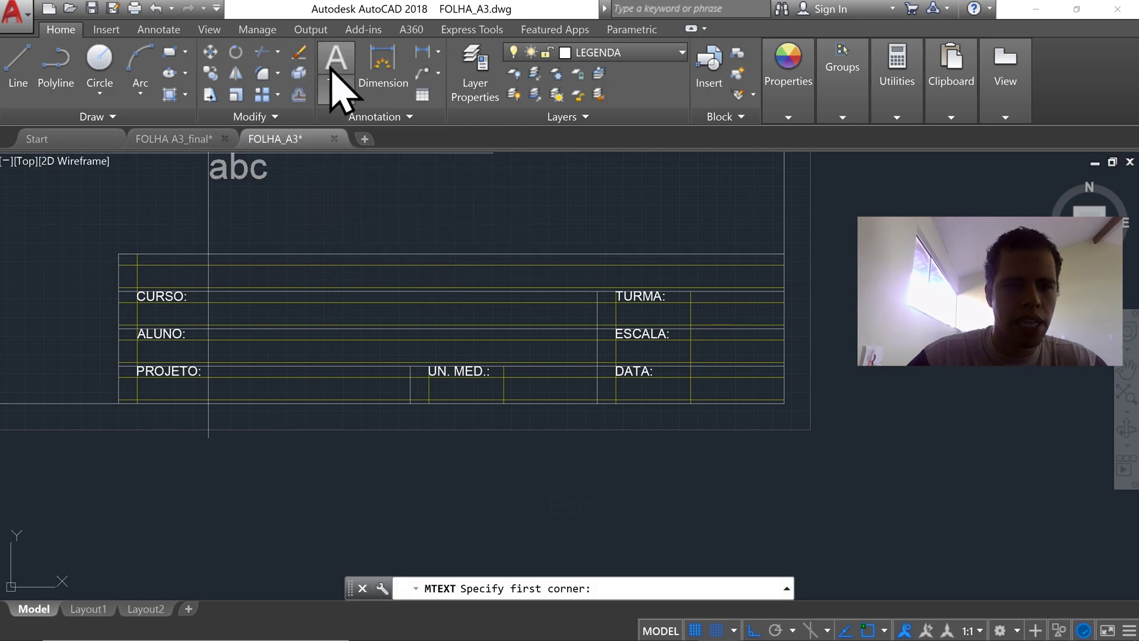
left_click(137, 288)
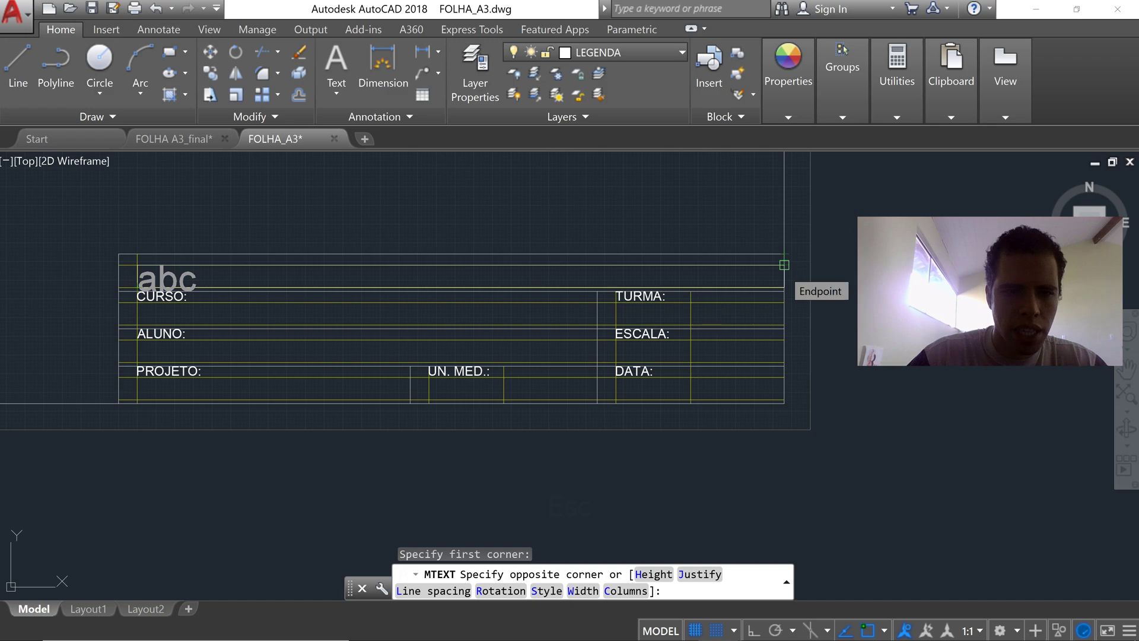
scroll(784, 264, "up", 2)
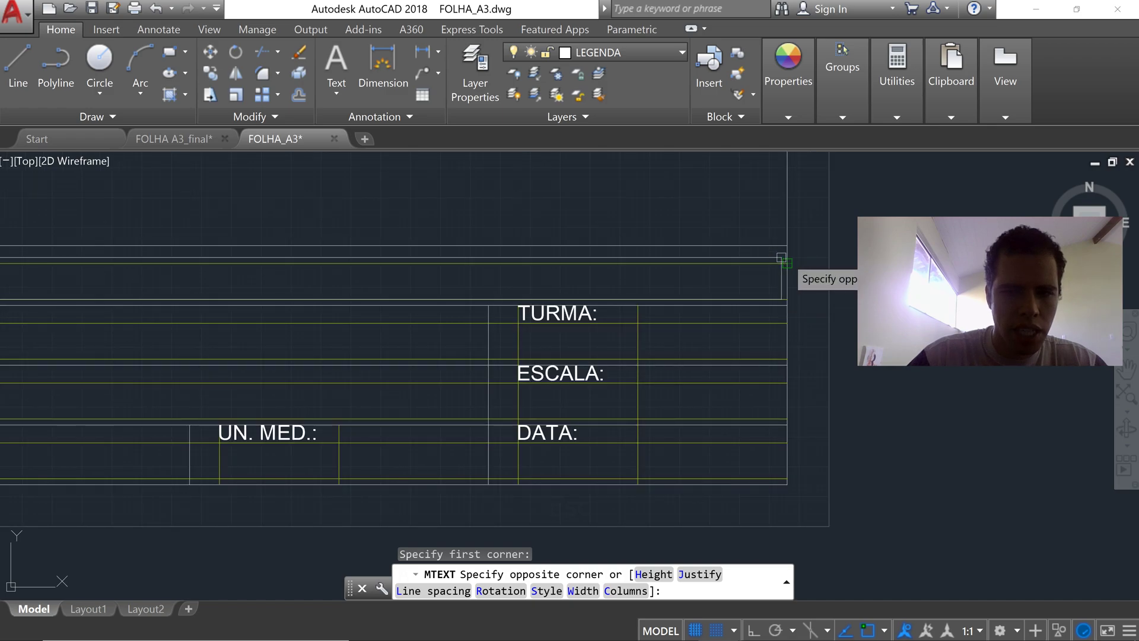
scroll(790, 248, "down", 1)
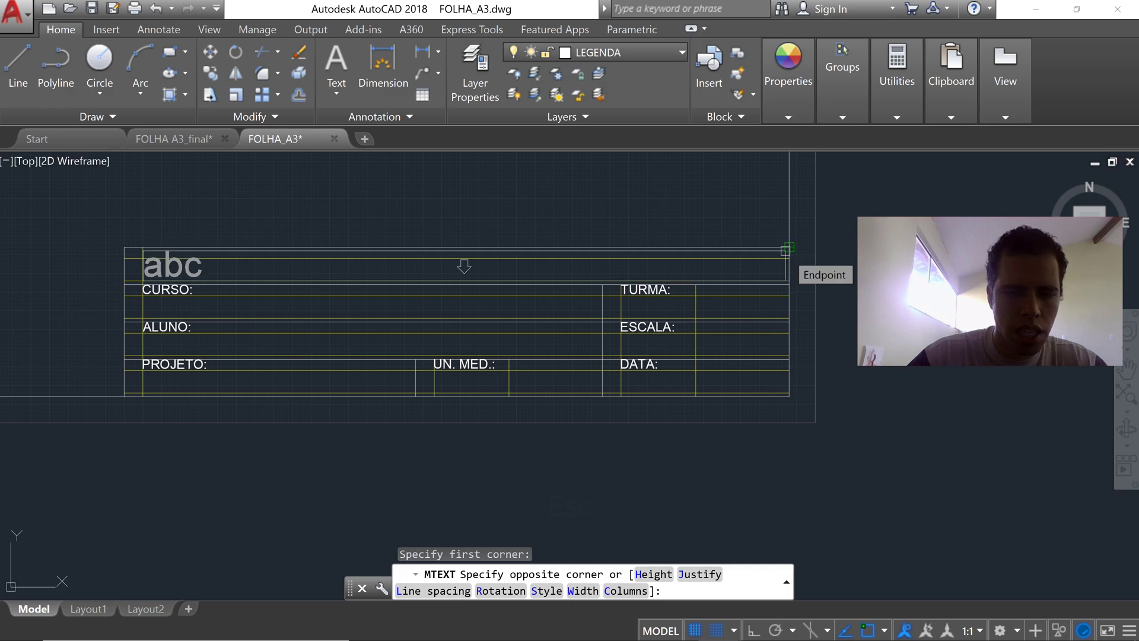
left_click(786, 250)
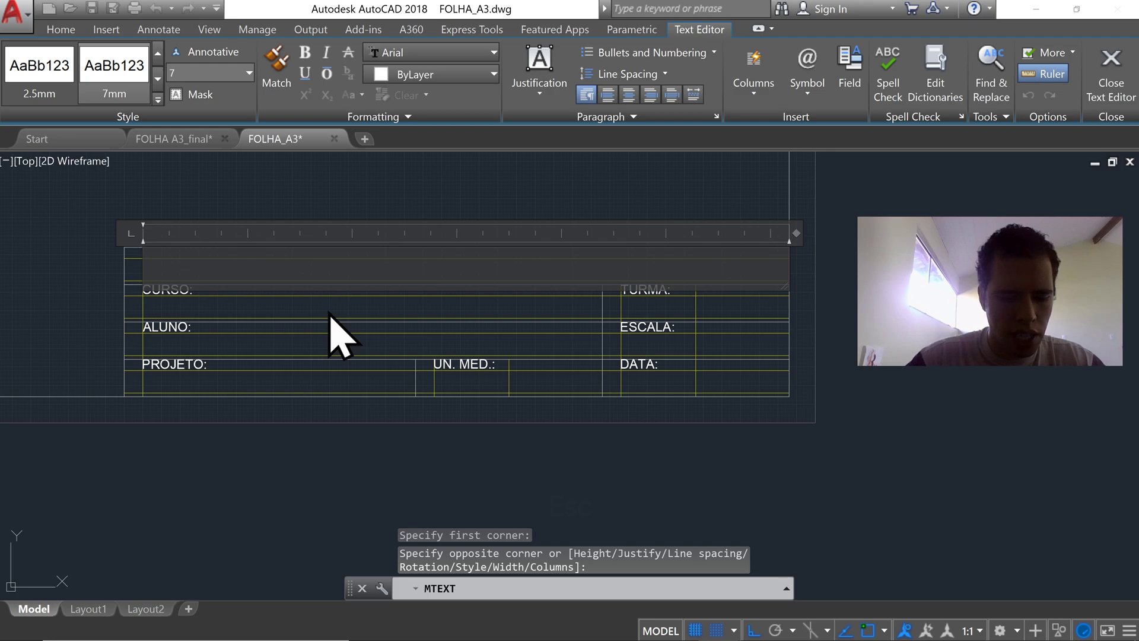
type("E")
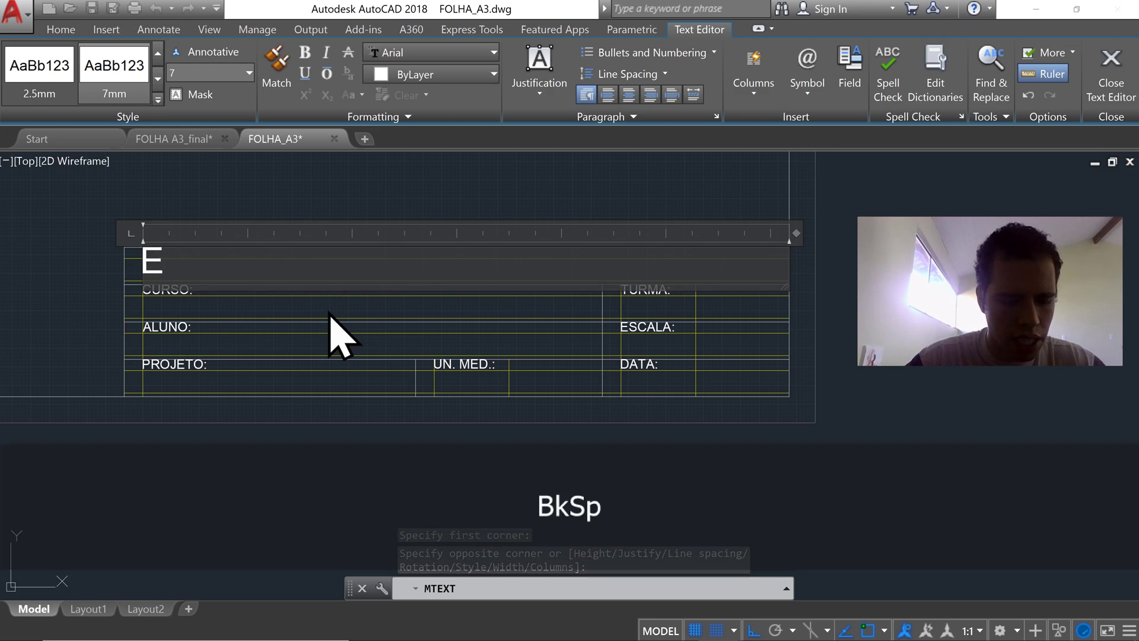
type("scola Tecnica de br")
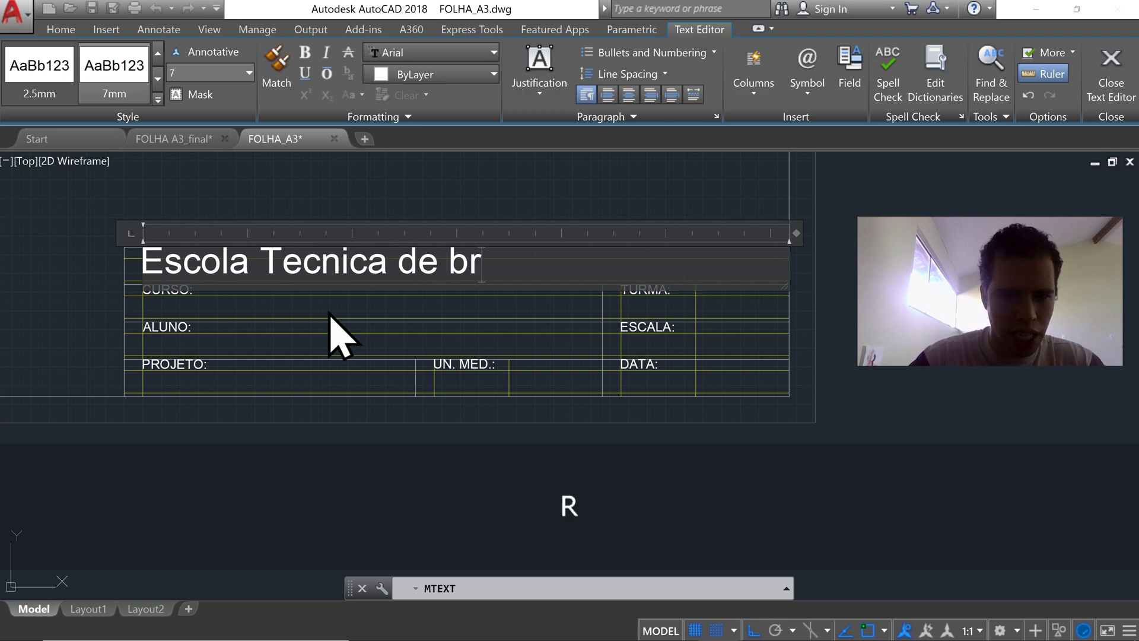
key("BackSpace")
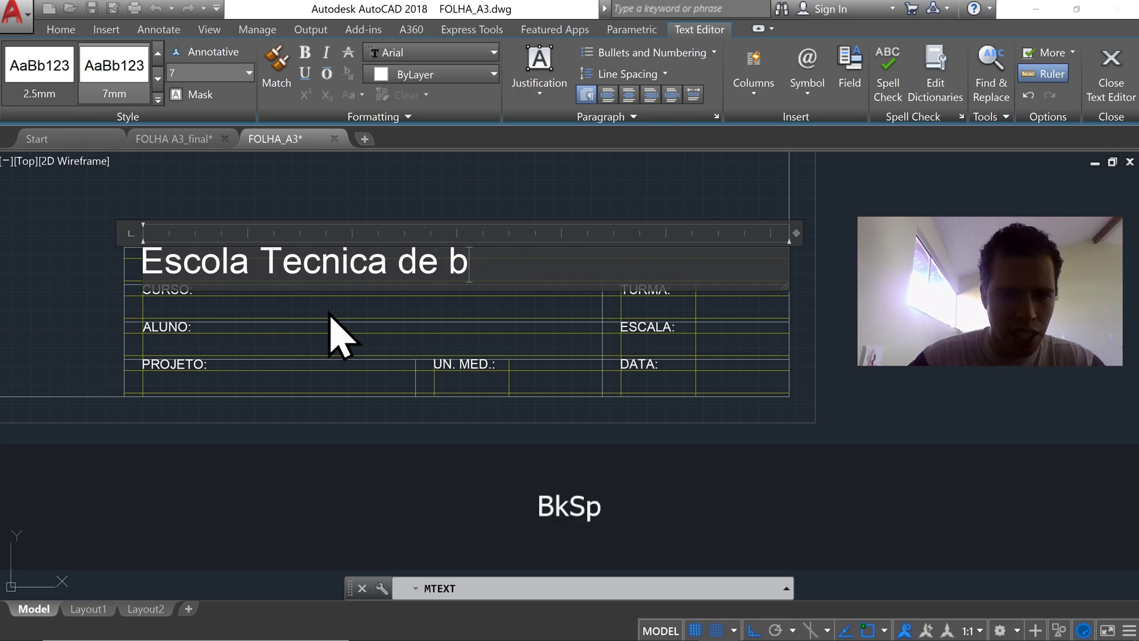
type("Brasilia")
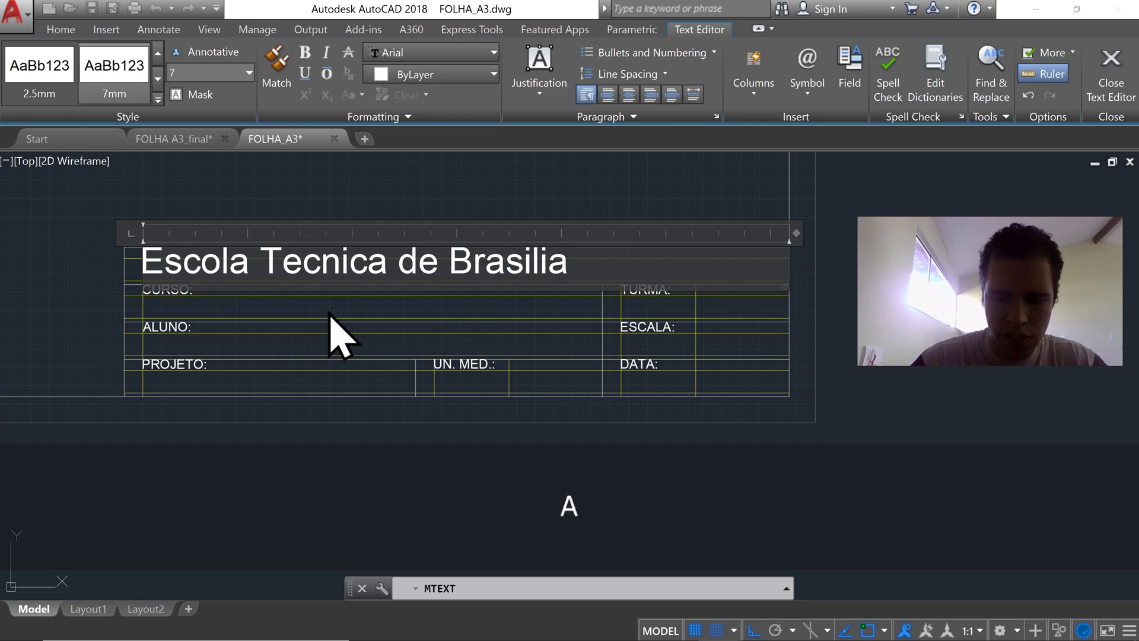
left_click(367, 341)
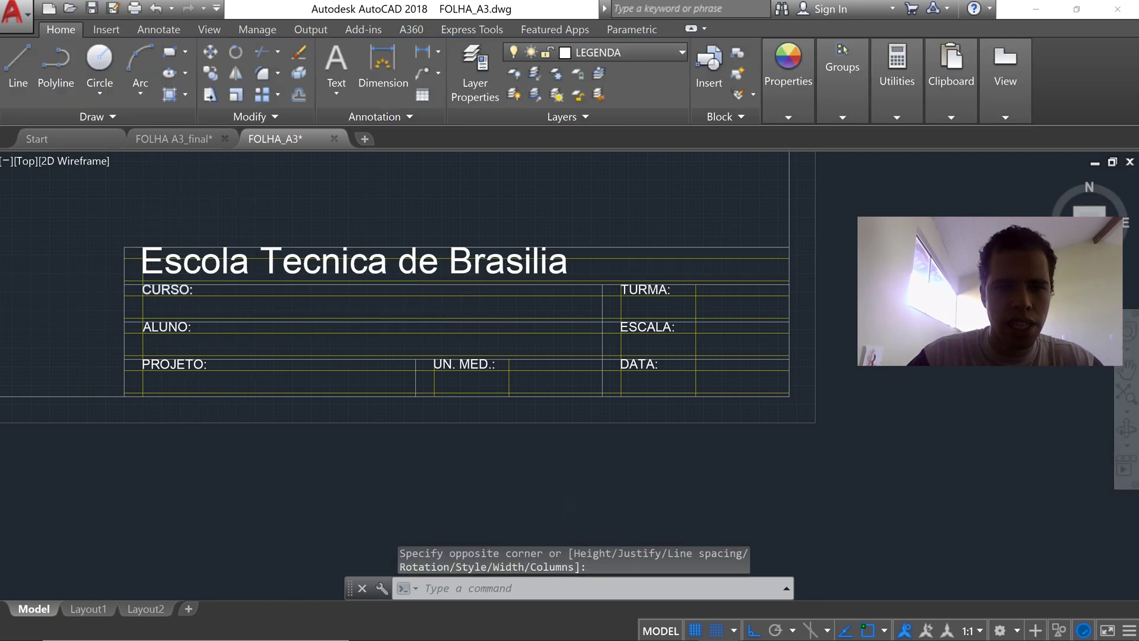
Step: Move the "Escola Tecnica de Brasilia" text straight down so its baseline sits on the lower guide of the top row
scroll(196, 270, "up", 1)
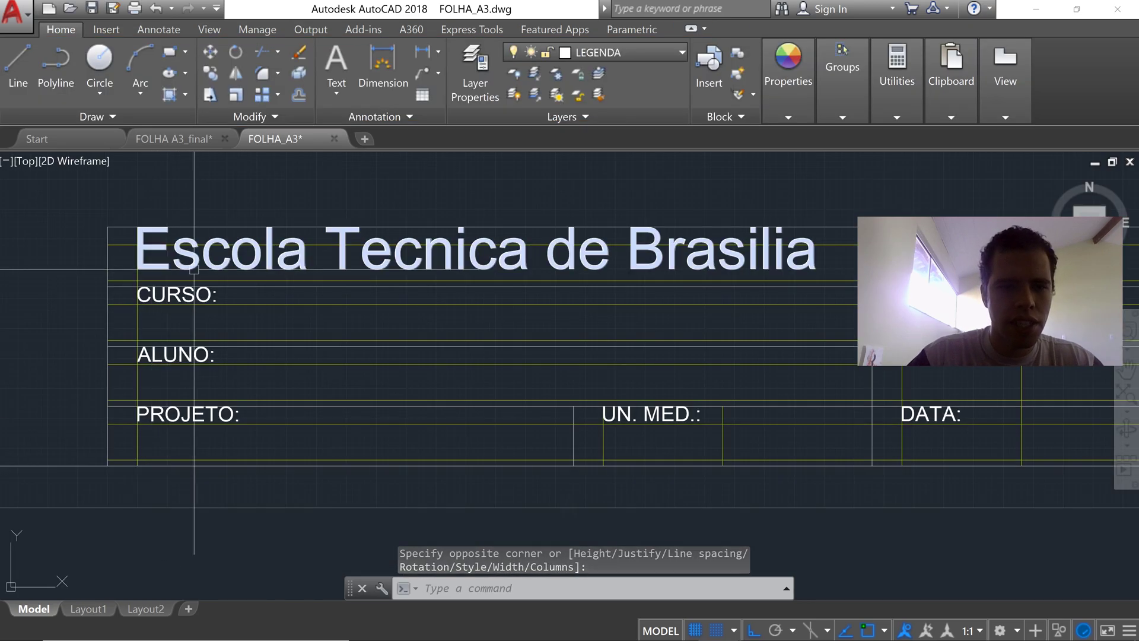
left_click(142, 266)
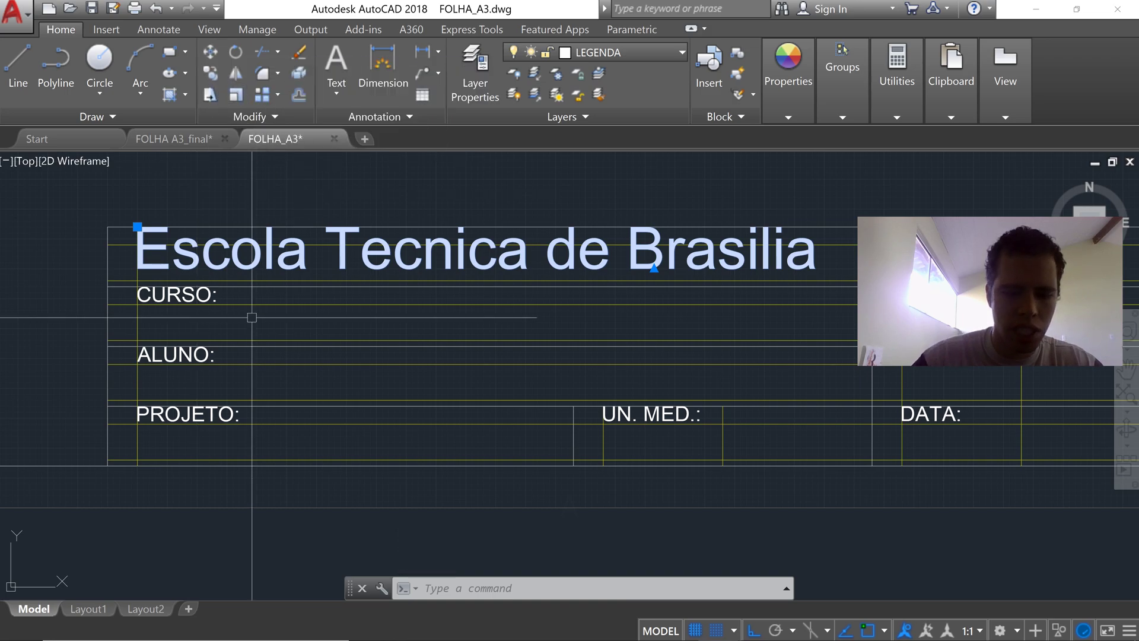
type("move")
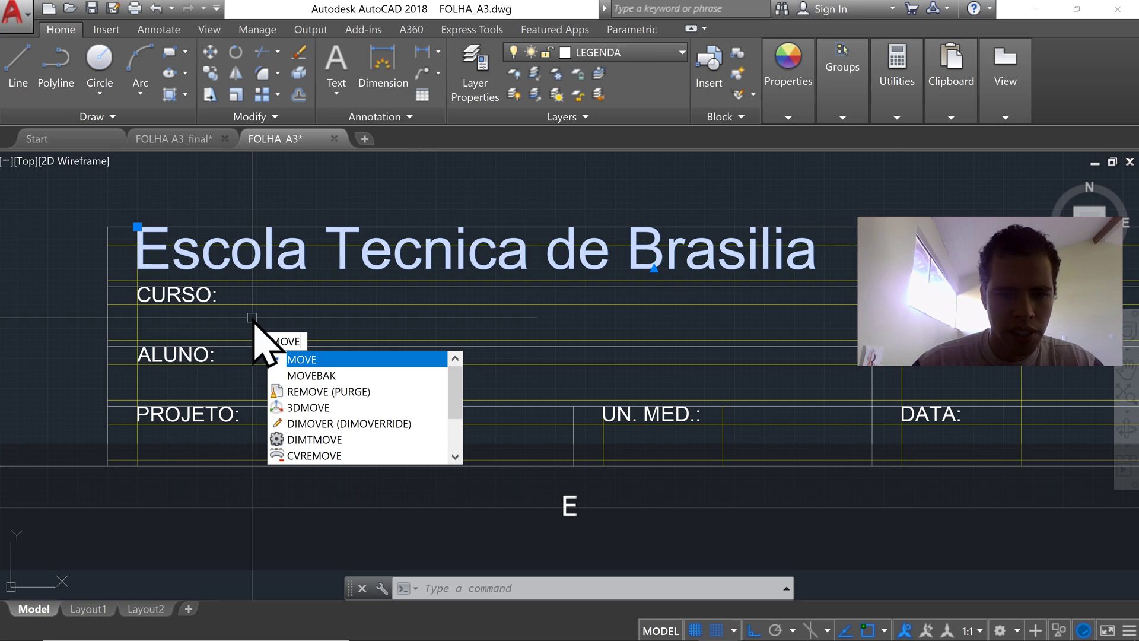
key("Return")
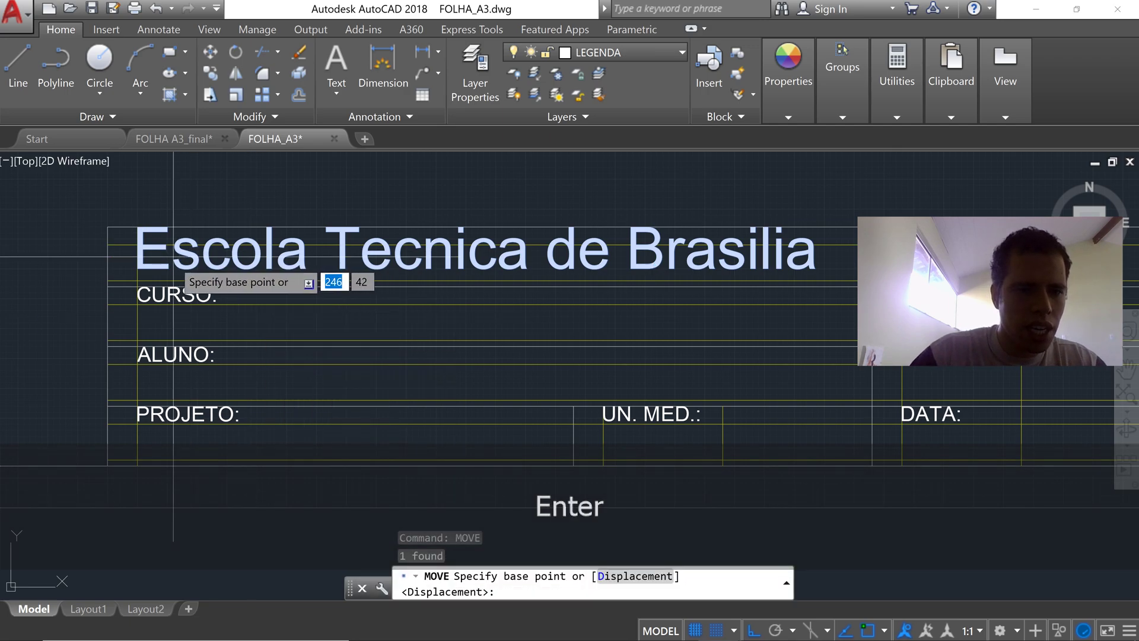
left_click(137, 270)
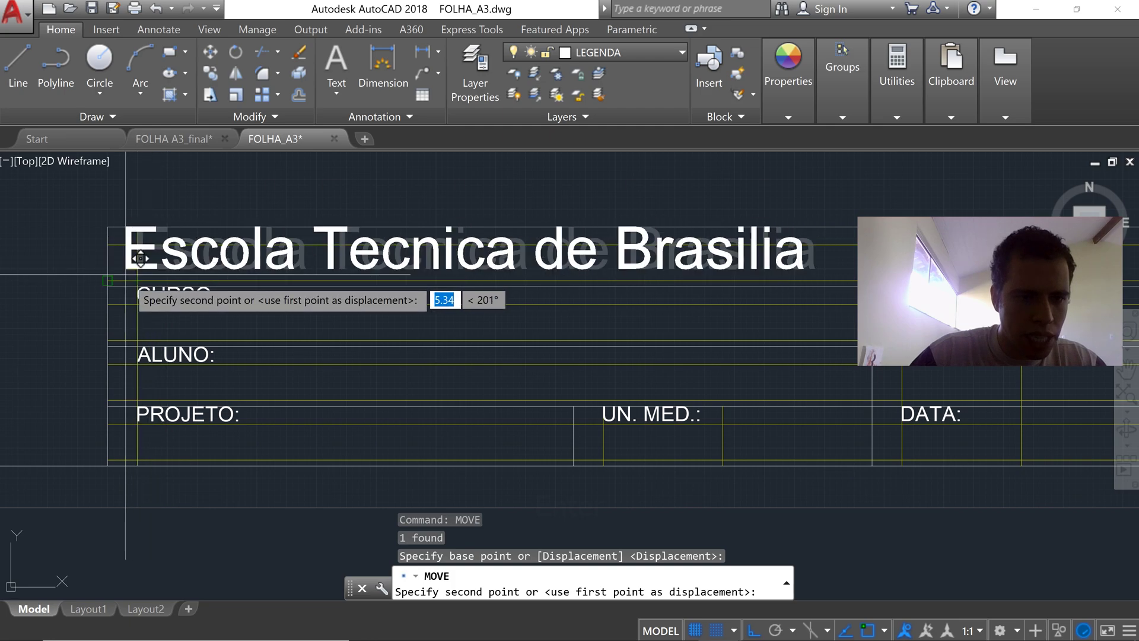
left_click(137, 280)
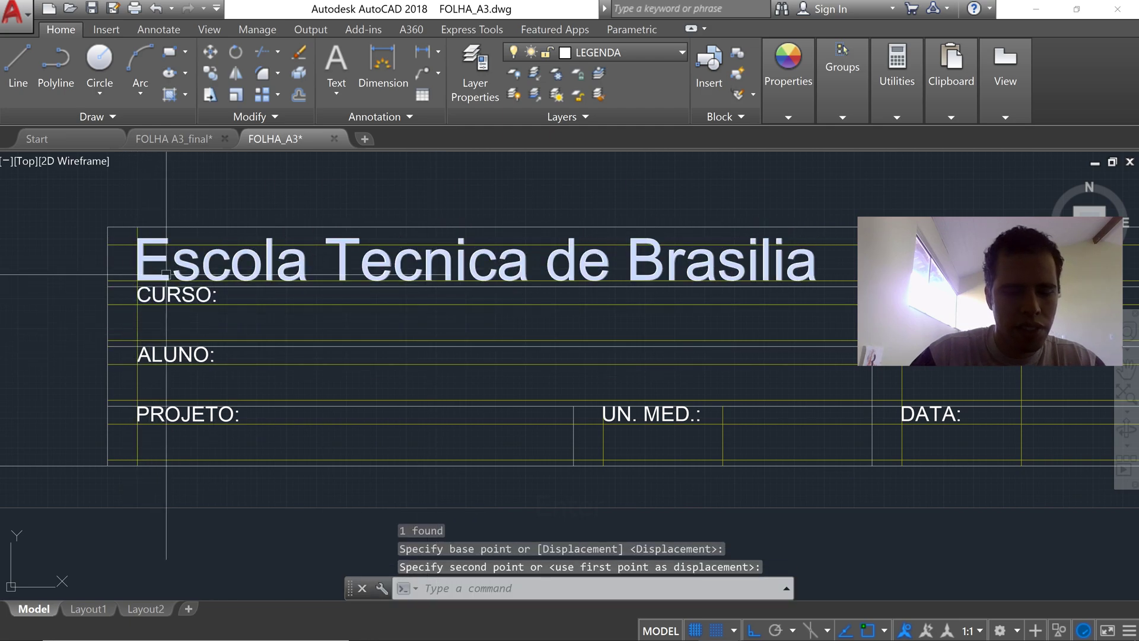
scroll(143, 273, "up", 5)
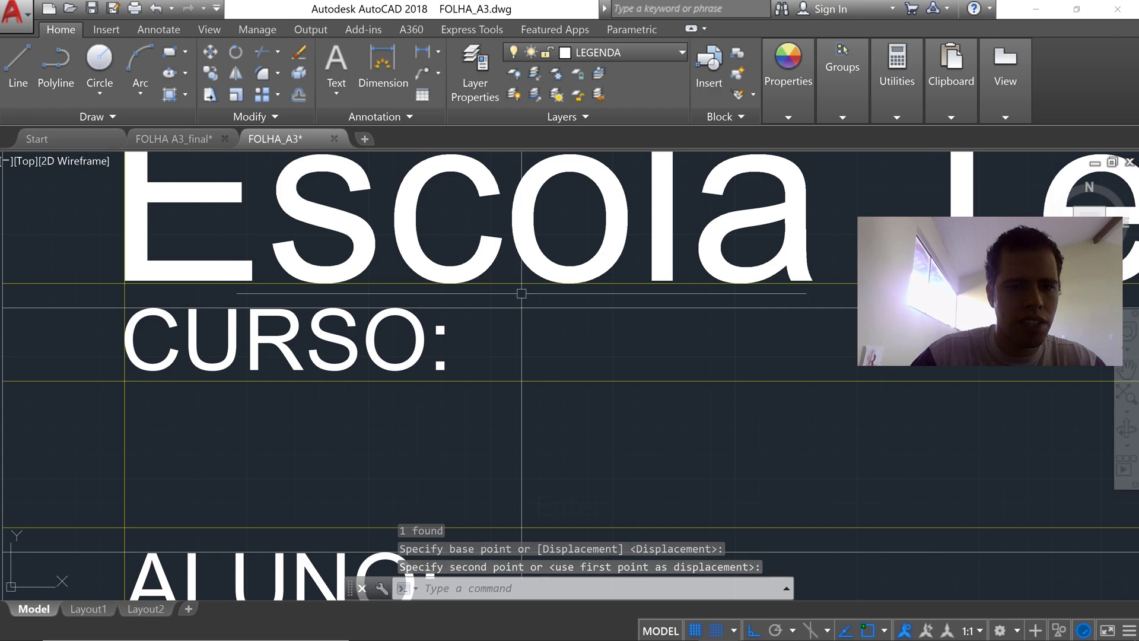
scroll(394, 324, "down", 5)
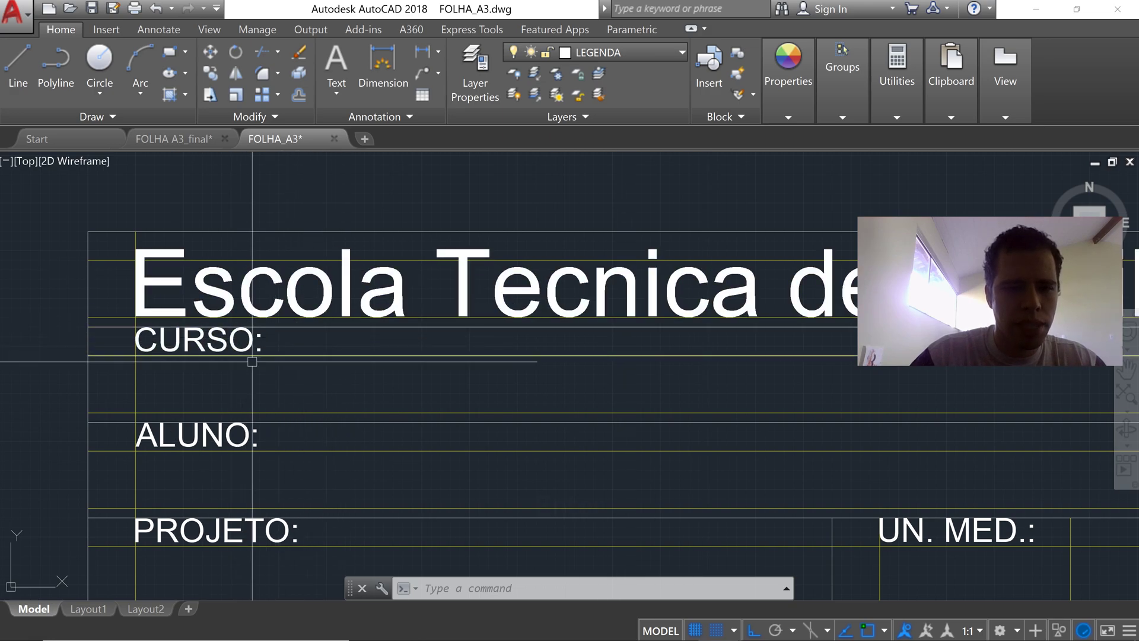
key("Escape")
Step: Offset the vertical guide at CURSO, ALUNO and PROJETO 20 to the right
scroll(257, 393, "down", 2)
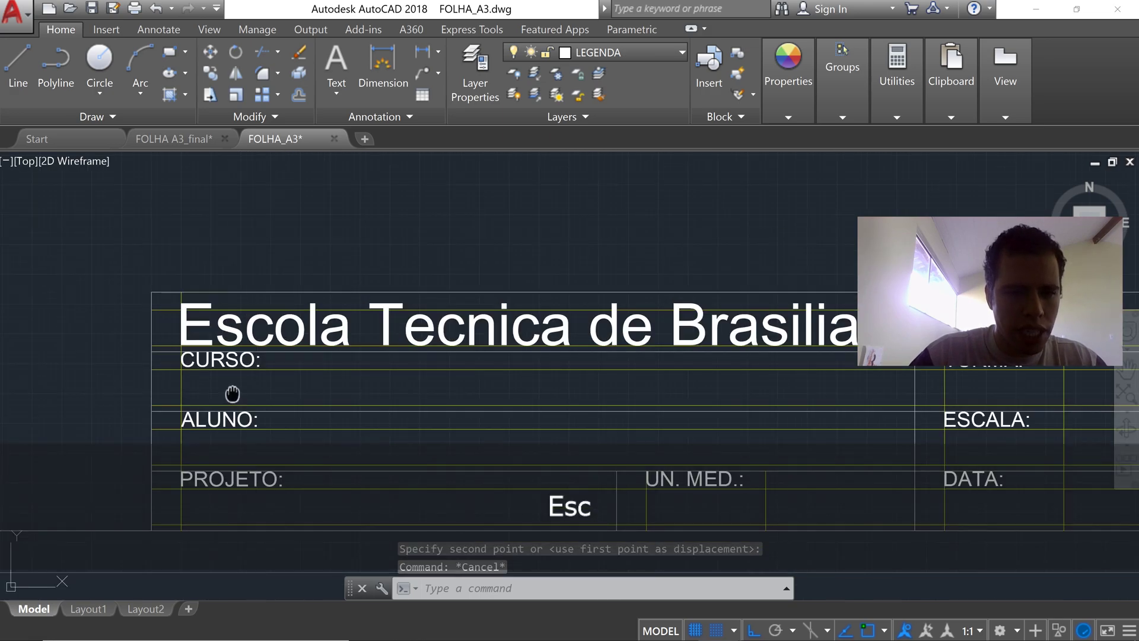
middle_click_drag(232, 393, 203, 306)
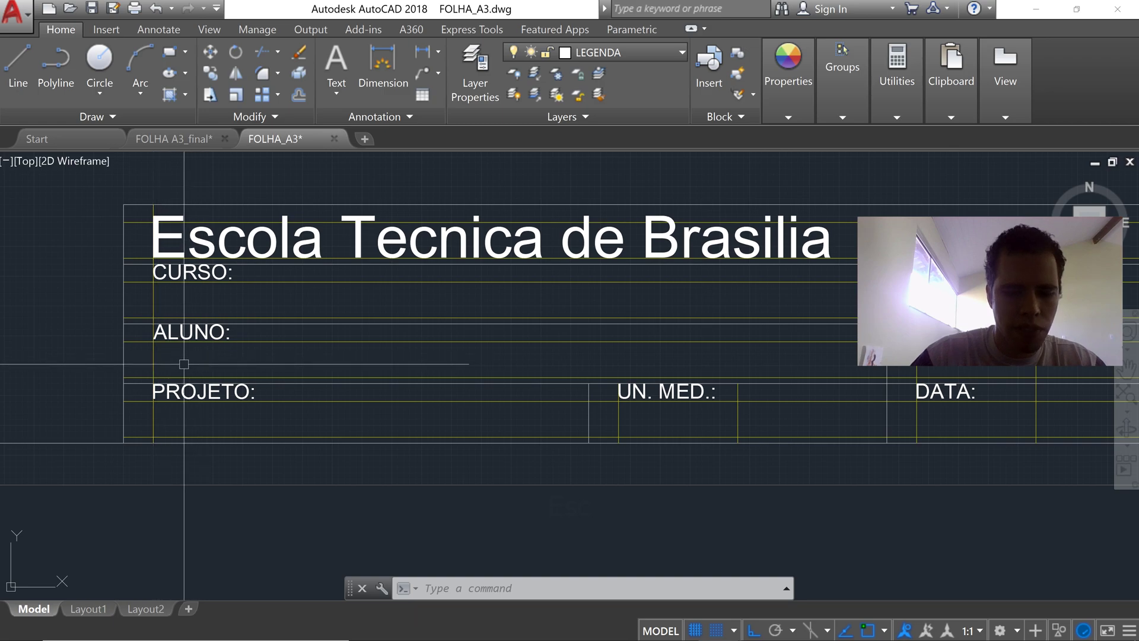
type("offset")
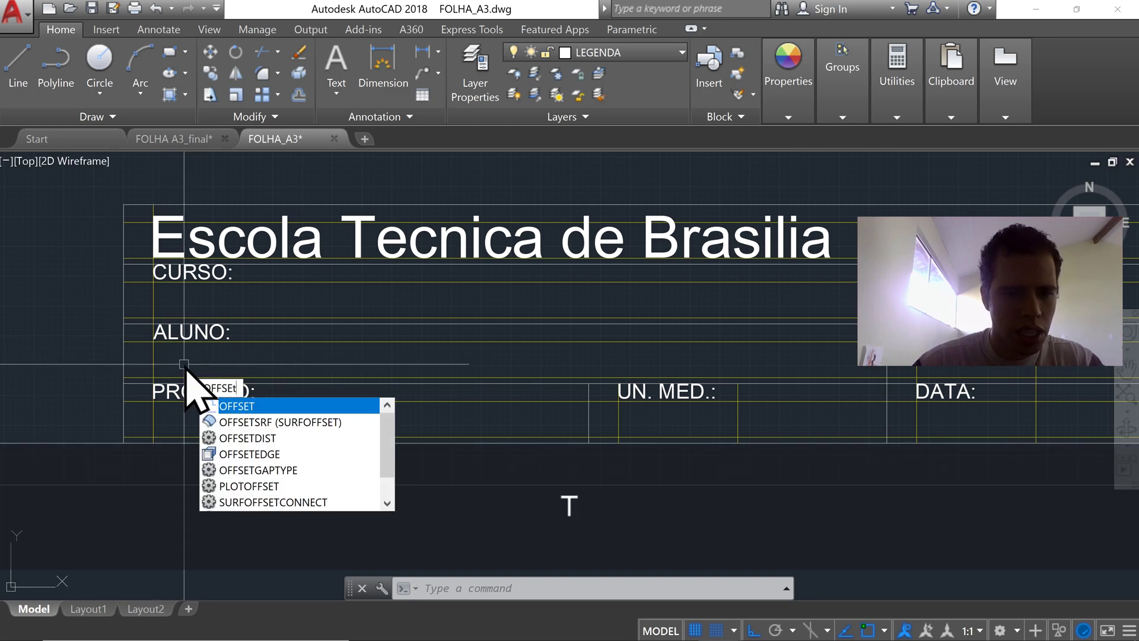
key("Return")
key("Return")
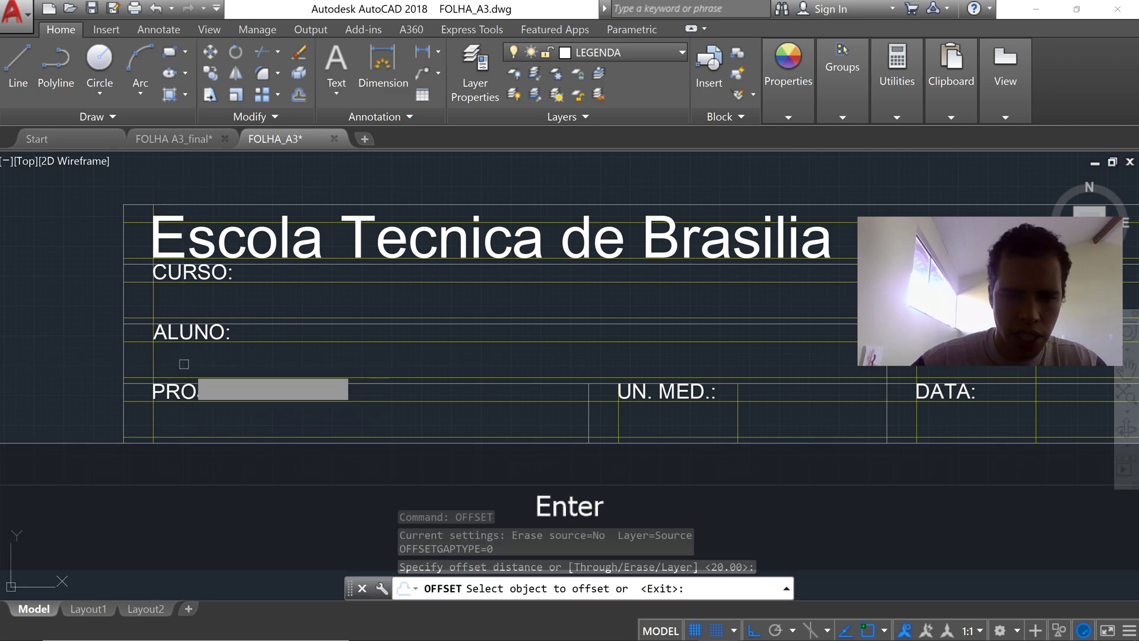
left_click(153, 366)
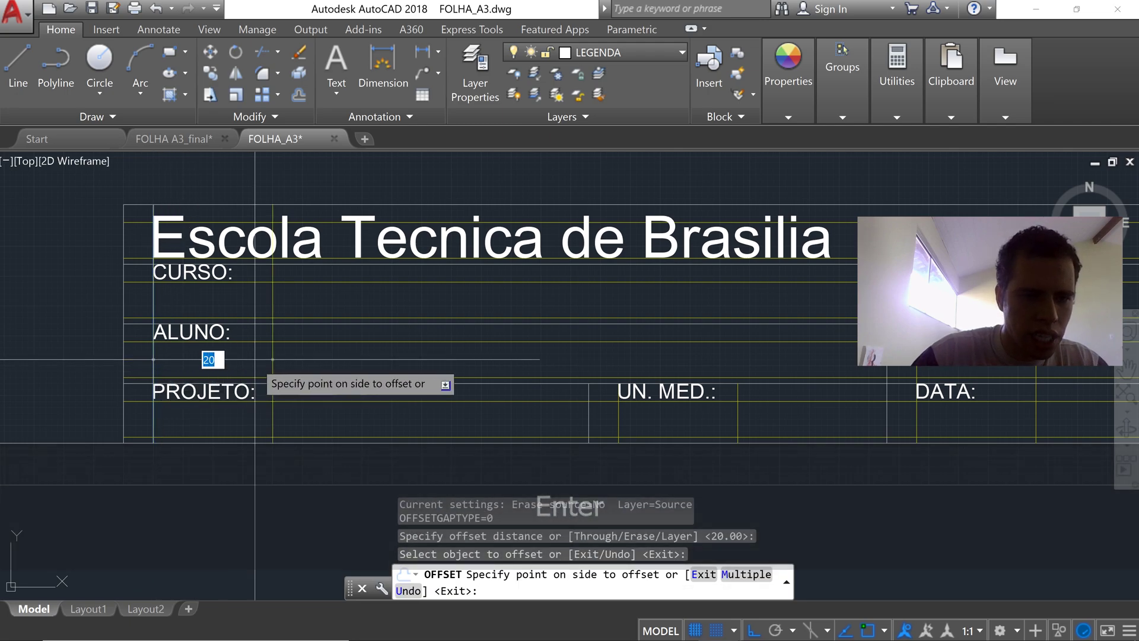
left_click(309, 374)
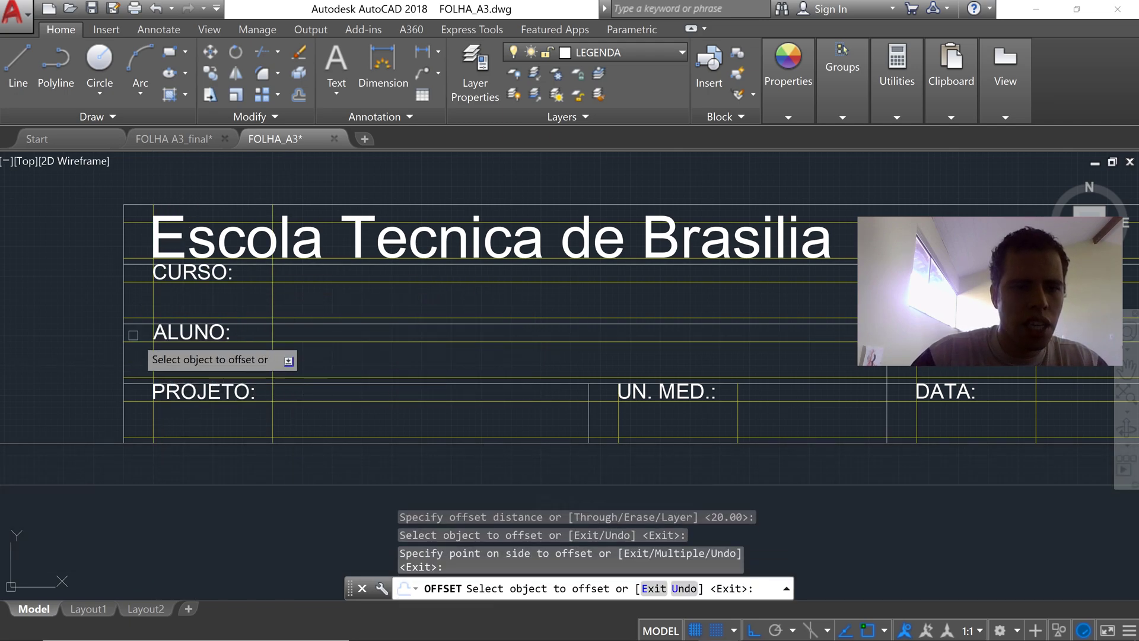
key("Escape")
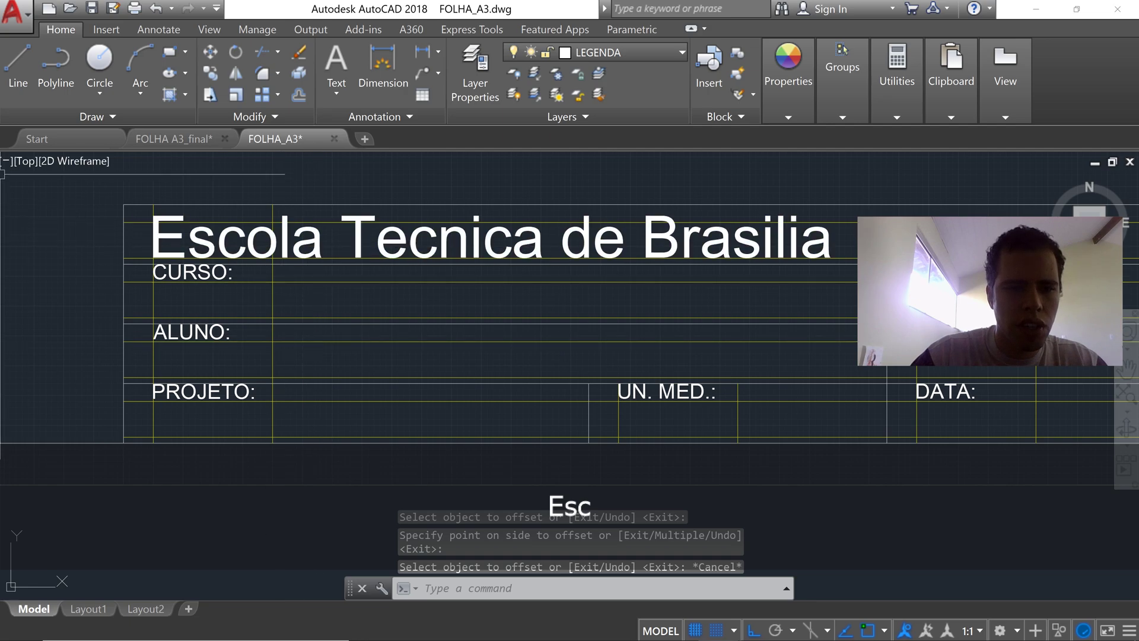
Step: Copy the "Escola Tecnica de Brasilia" text into the CURSO and ALUNO rows, starting at the vertical guide right of the labels
left_click(204, 247)
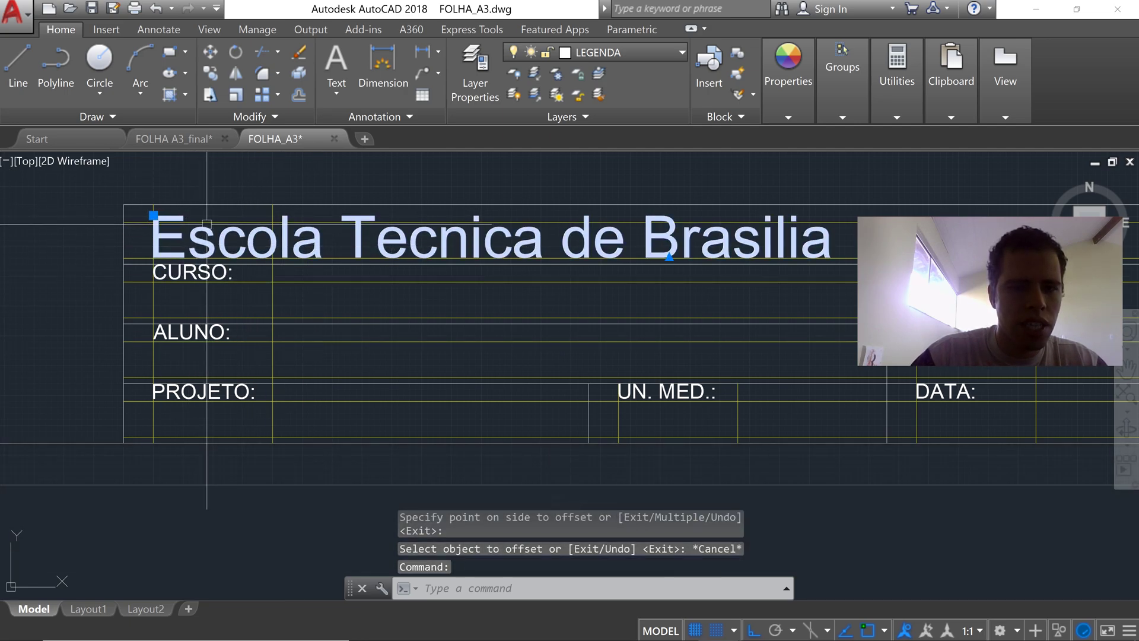
left_click(211, 74)
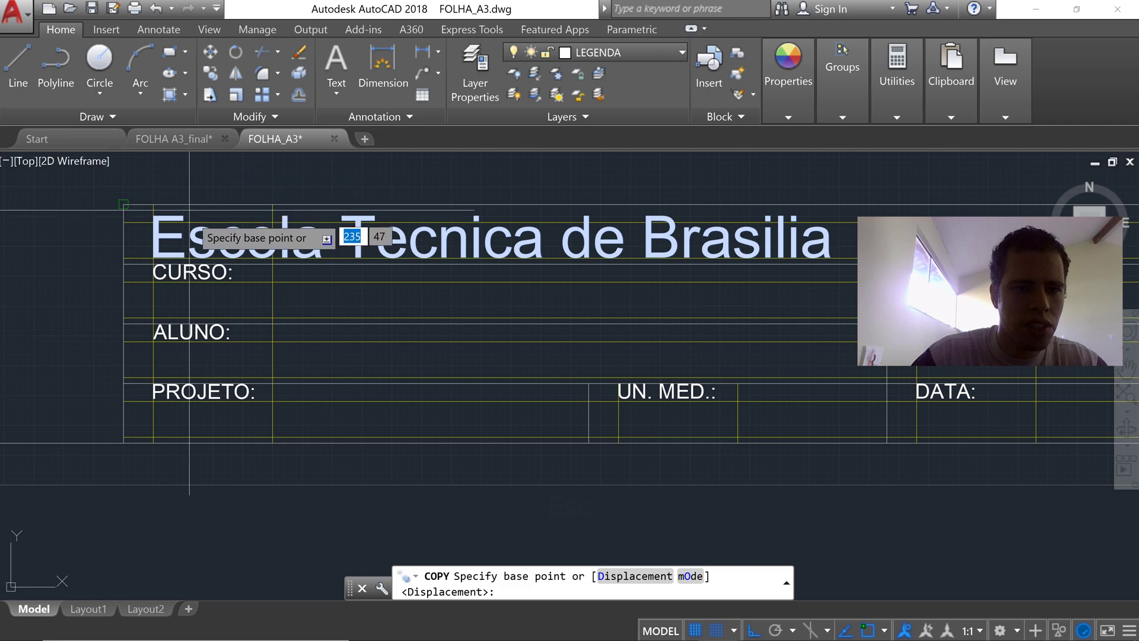
left_click(153, 259)
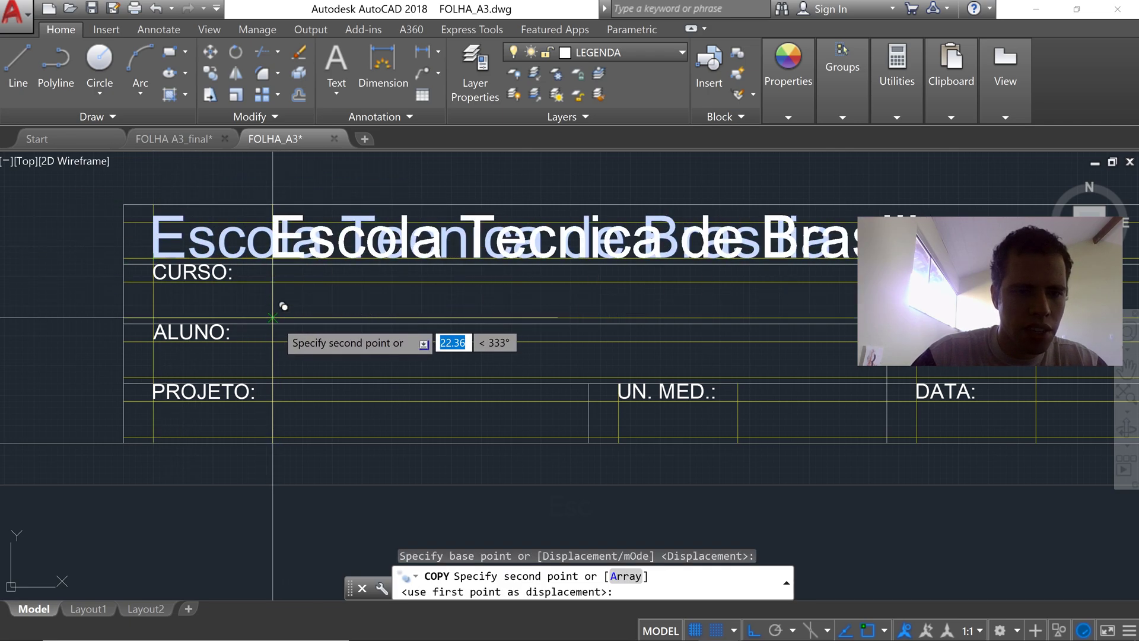
left_click(284, 307)
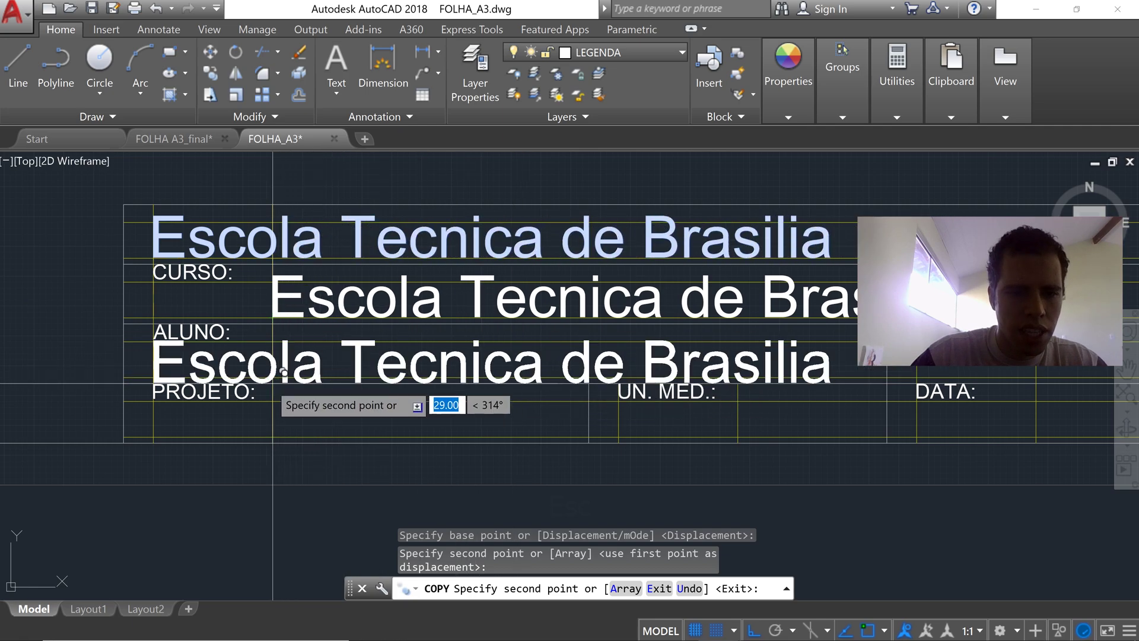
scroll(300, 361, "up", 2)
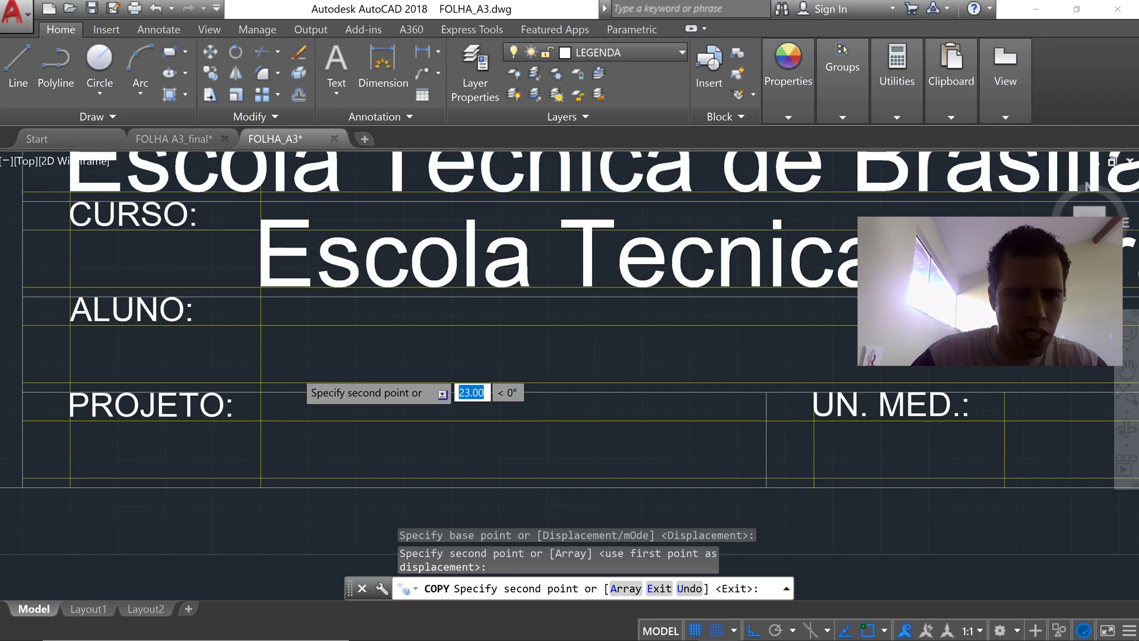
scroll(300, 361, "up", 2)
left_click(242, 406)
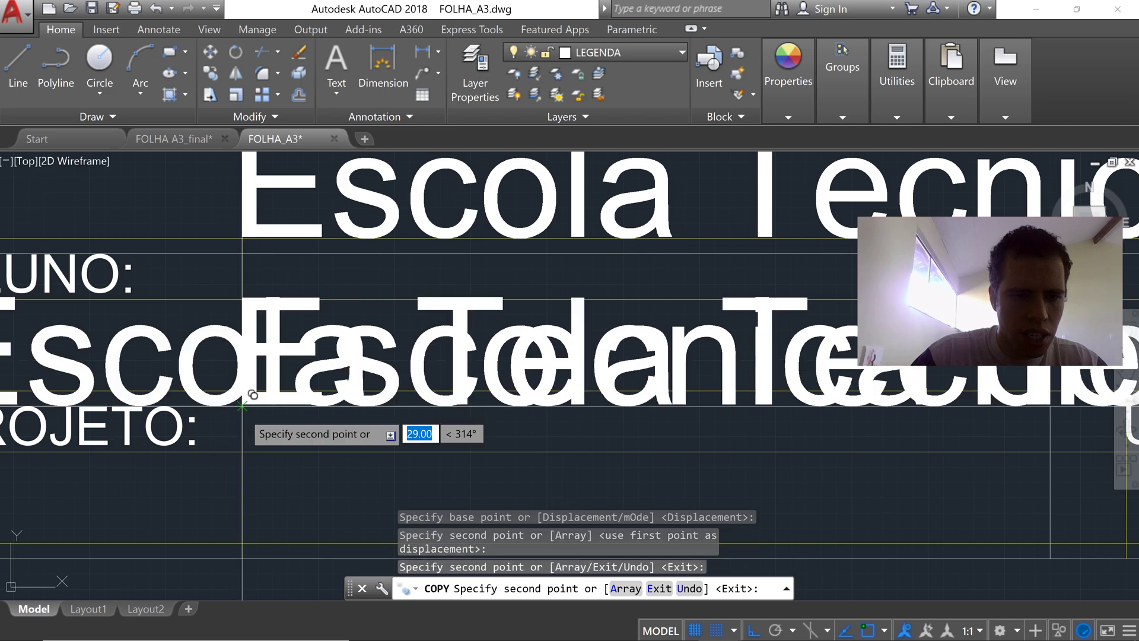
scroll(349, 492, "down", 2)
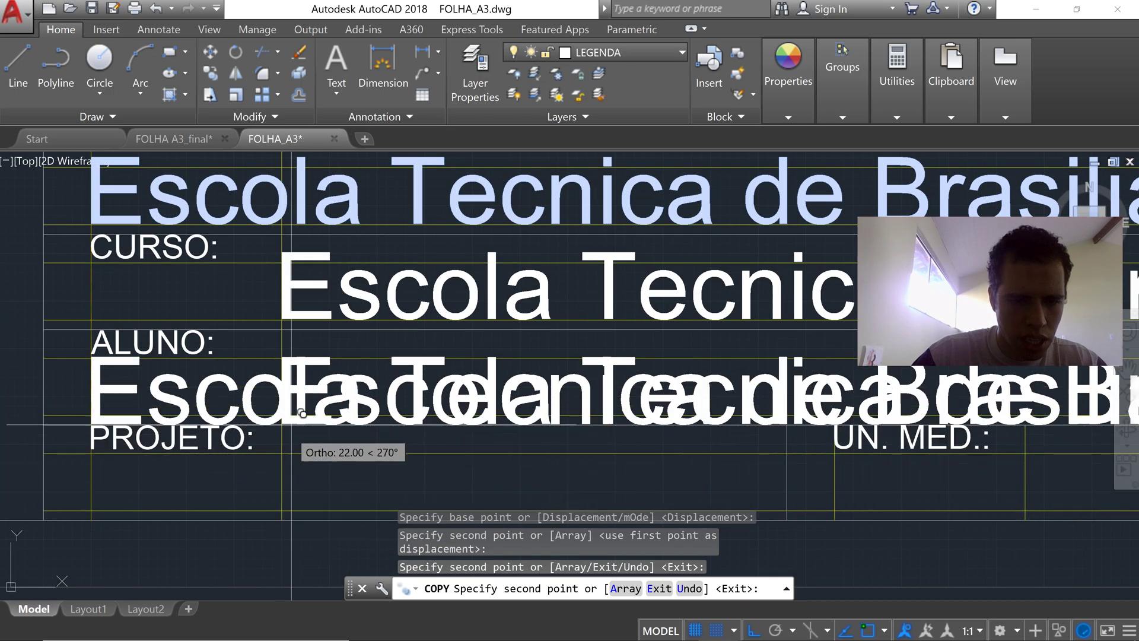
key("Escape")
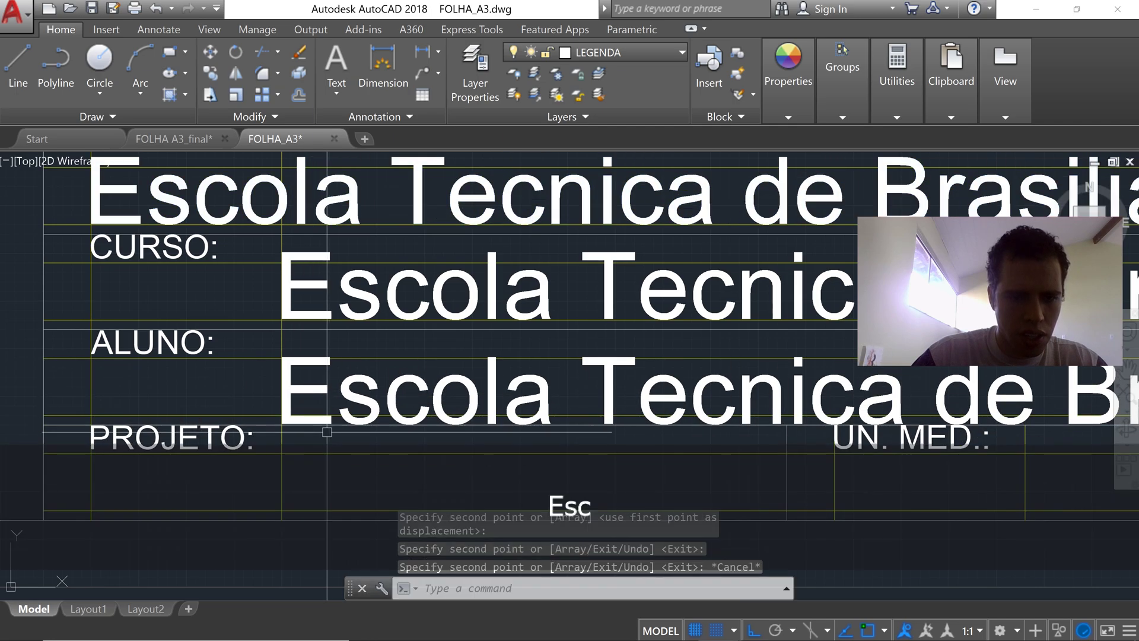
Step: Turn object snap off and move the ALUNO row's text copy straight up about 0.89 so its baseline sits on the row's lower guide
middle_click_drag(321, 413, 319, 356)
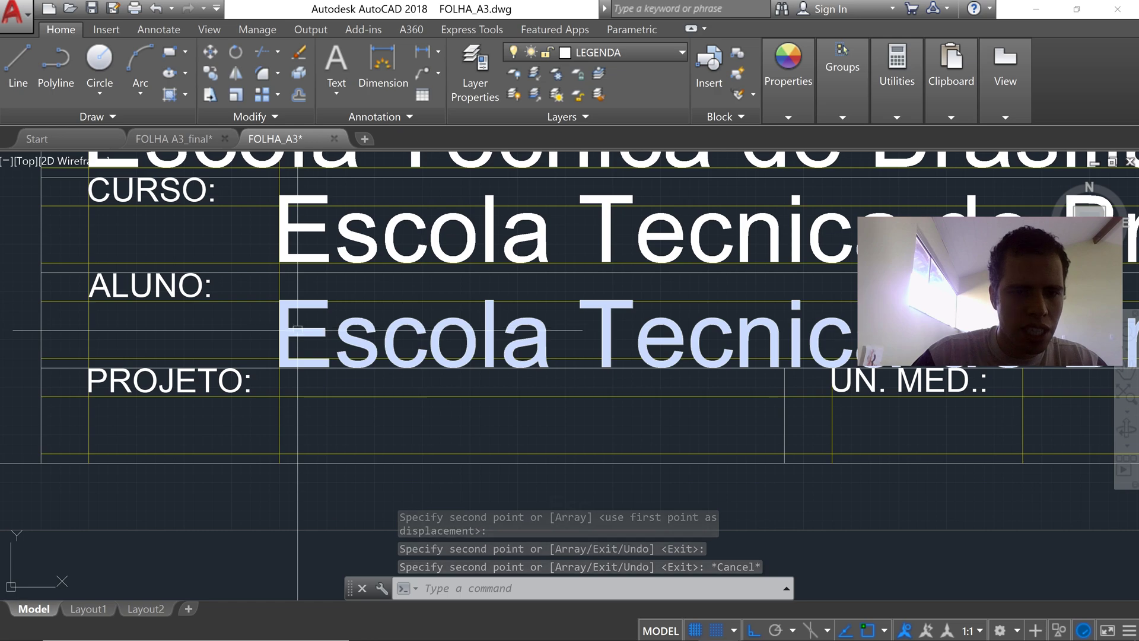
left_click(298, 330)
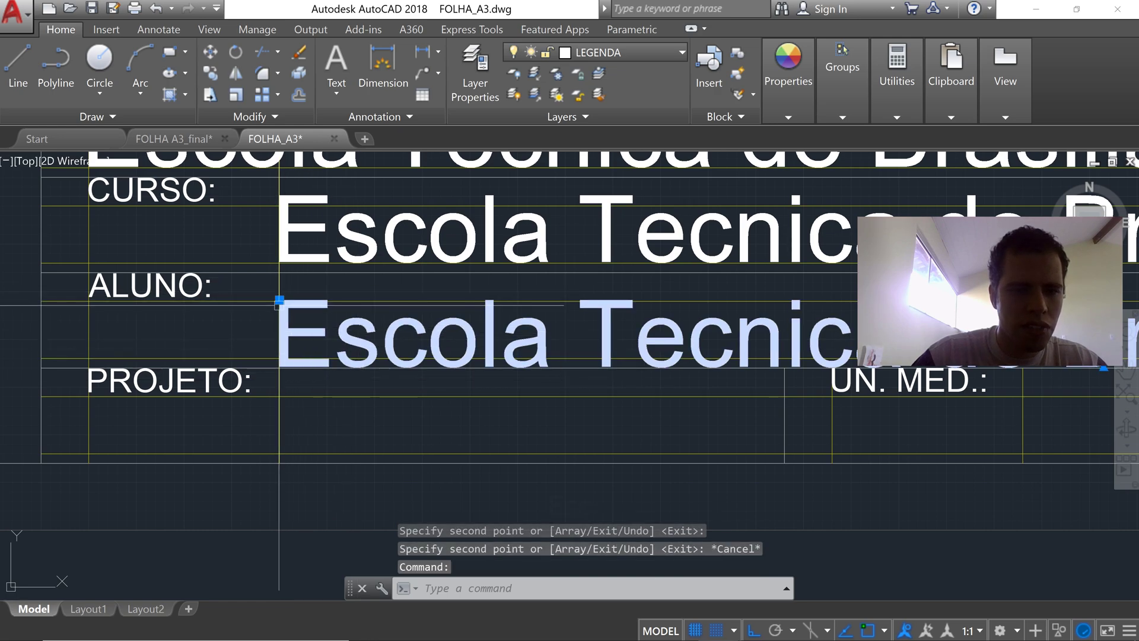
left_click(279, 301)
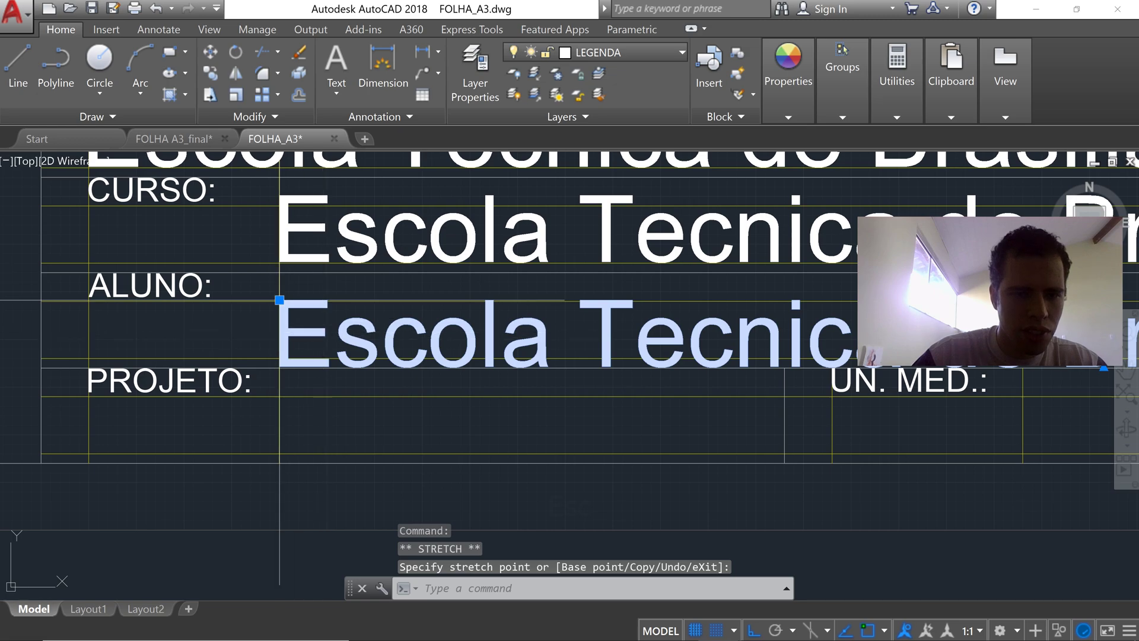
left_click(280, 300)
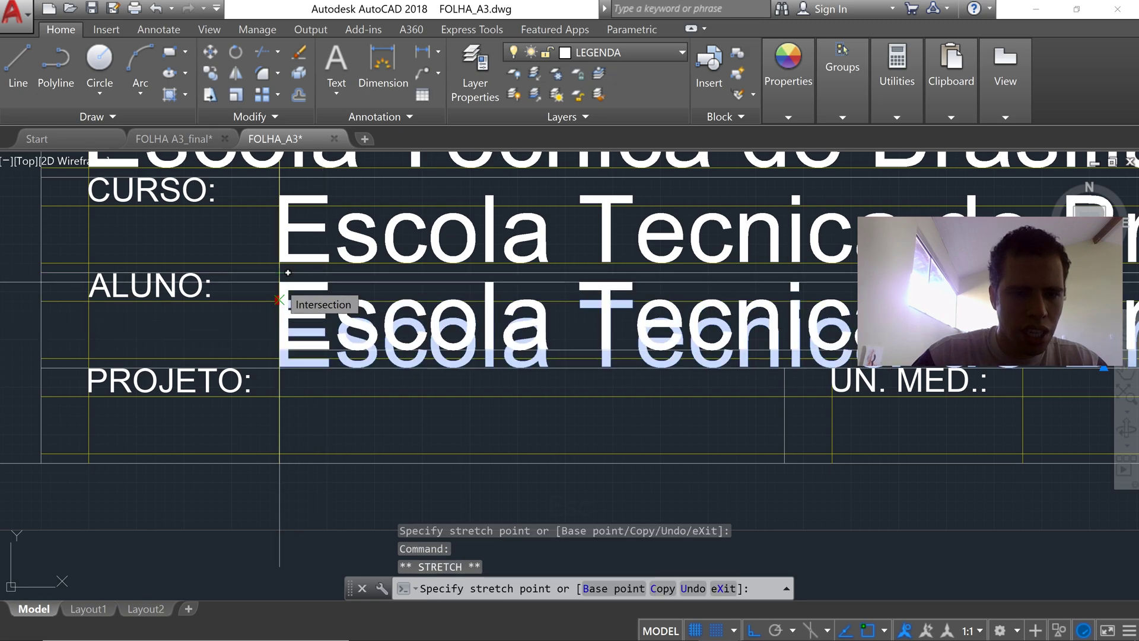
key("Escape")
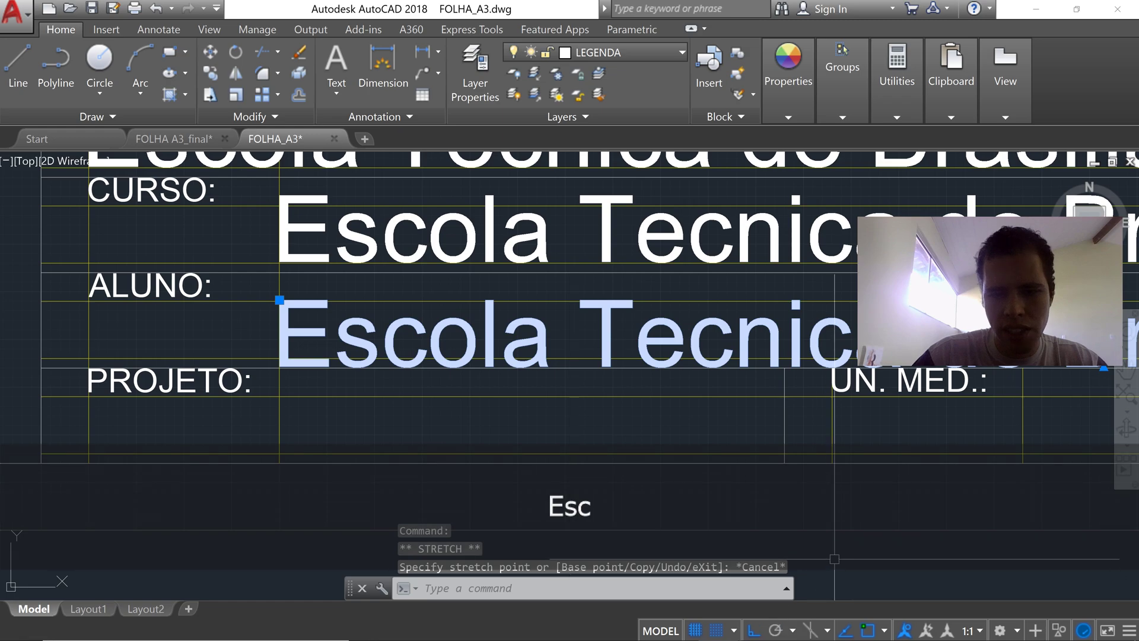
left_click(868, 631)
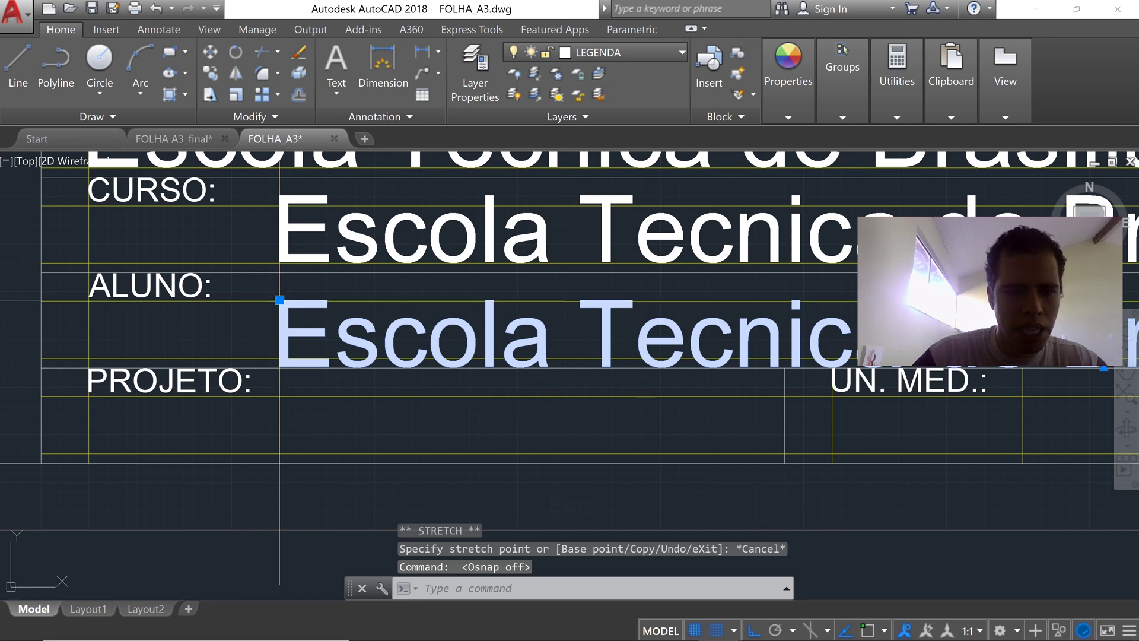
left_click(279, 300)
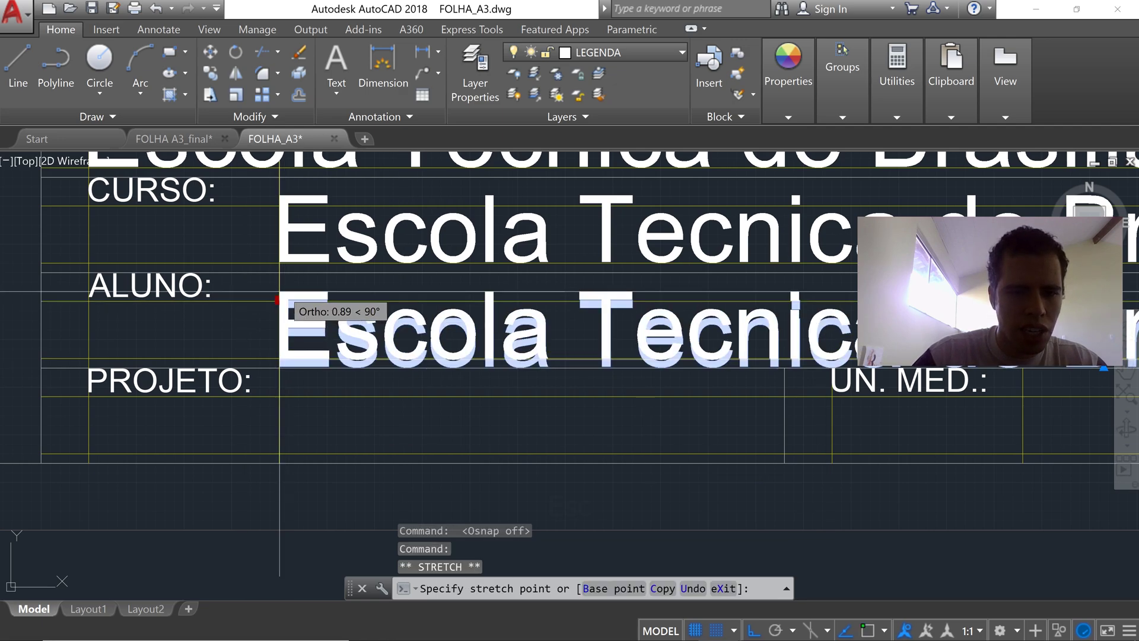
left_click(279, 292)
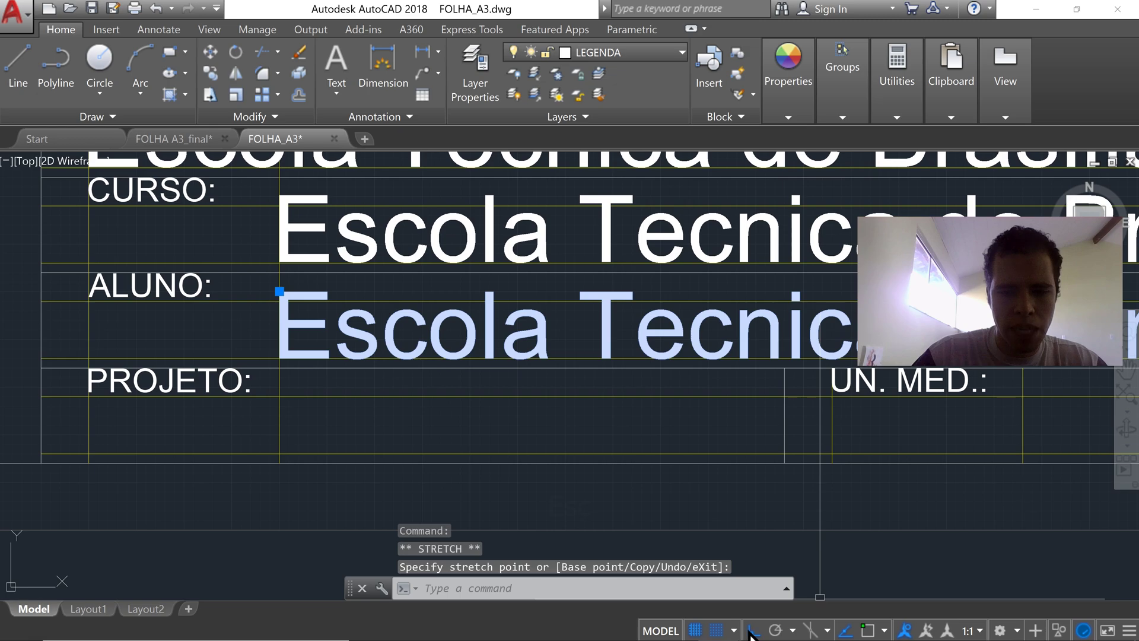
key("Escape")
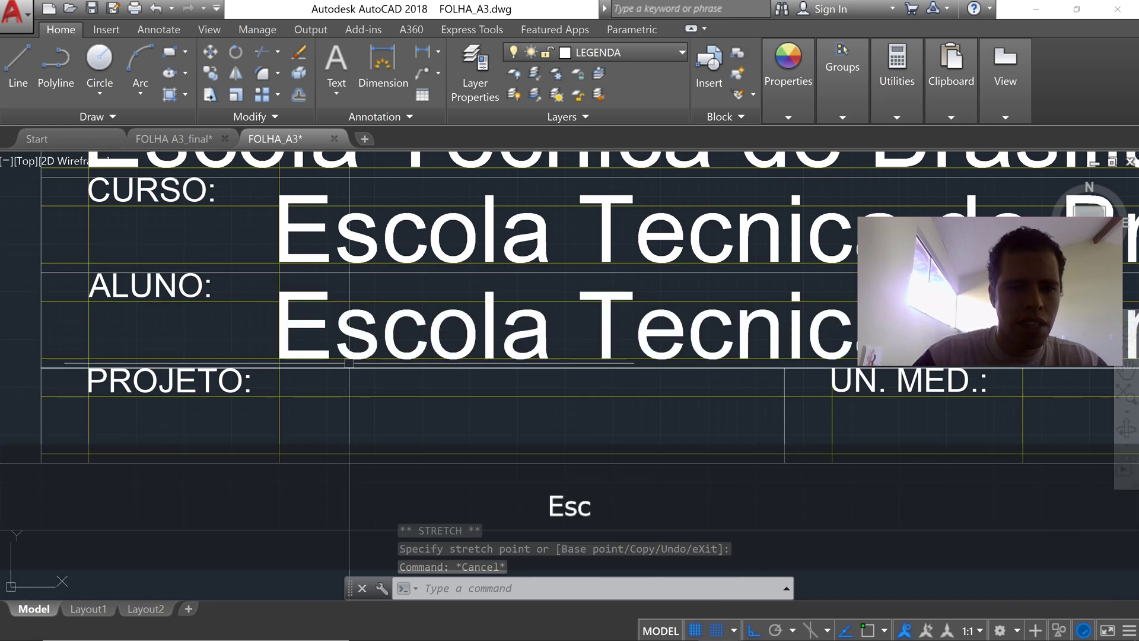
Step: Copy the ALUNO row's large text straight down into the PROJETO row, with its baseline on that row's lower guide
middle_click_drag(398, 335, 372, 367)
left_click(373, 366)
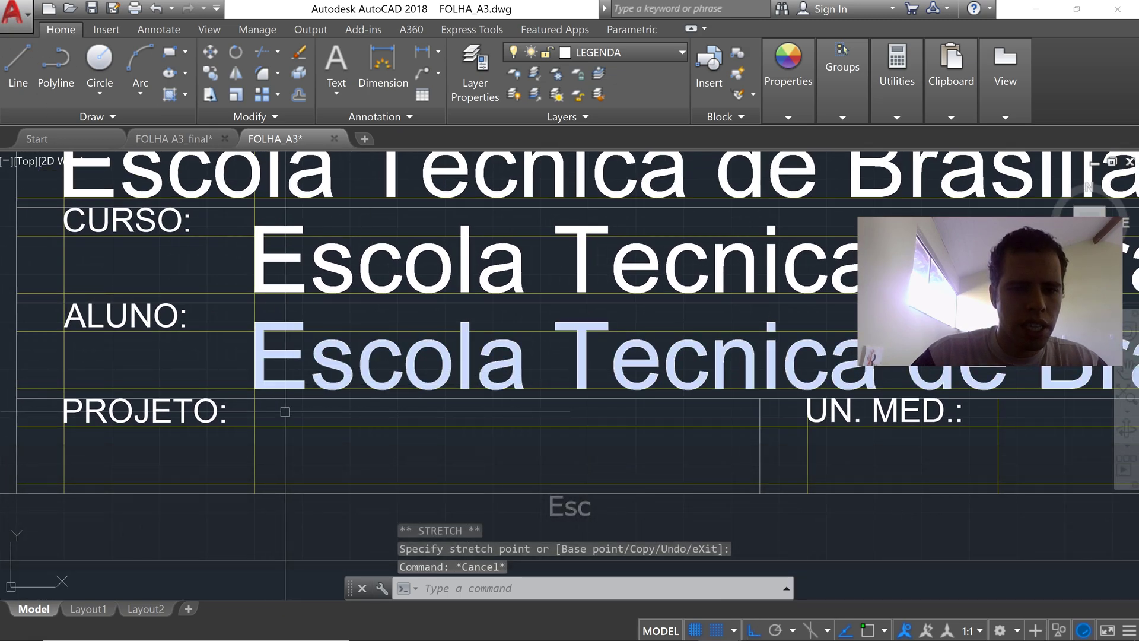
left_click(211, 73)
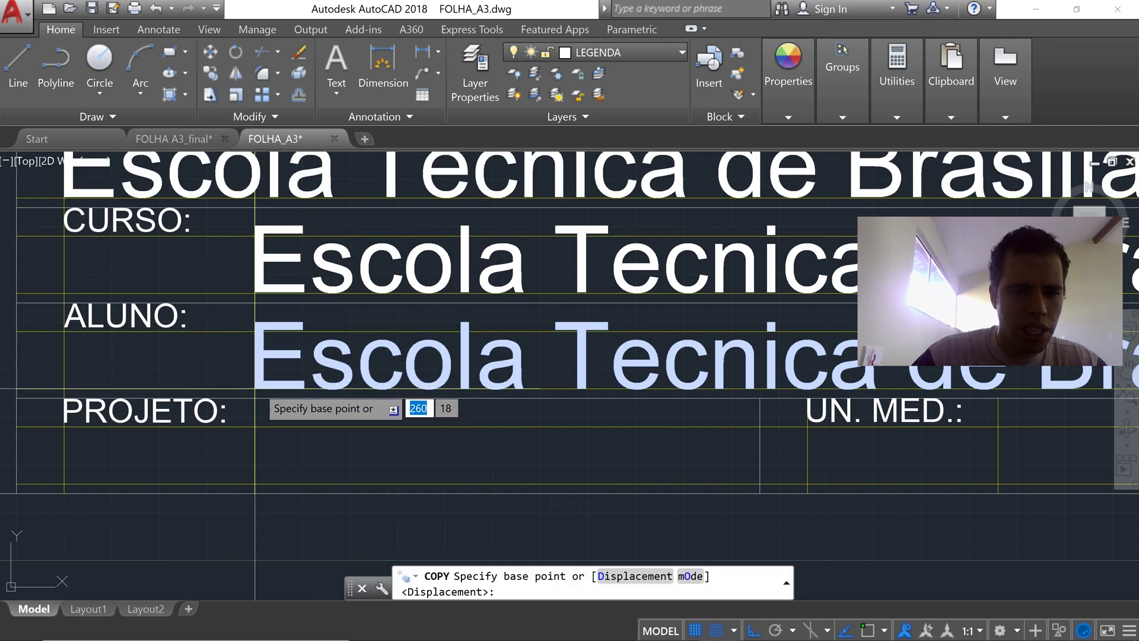
left_click(264, 379)
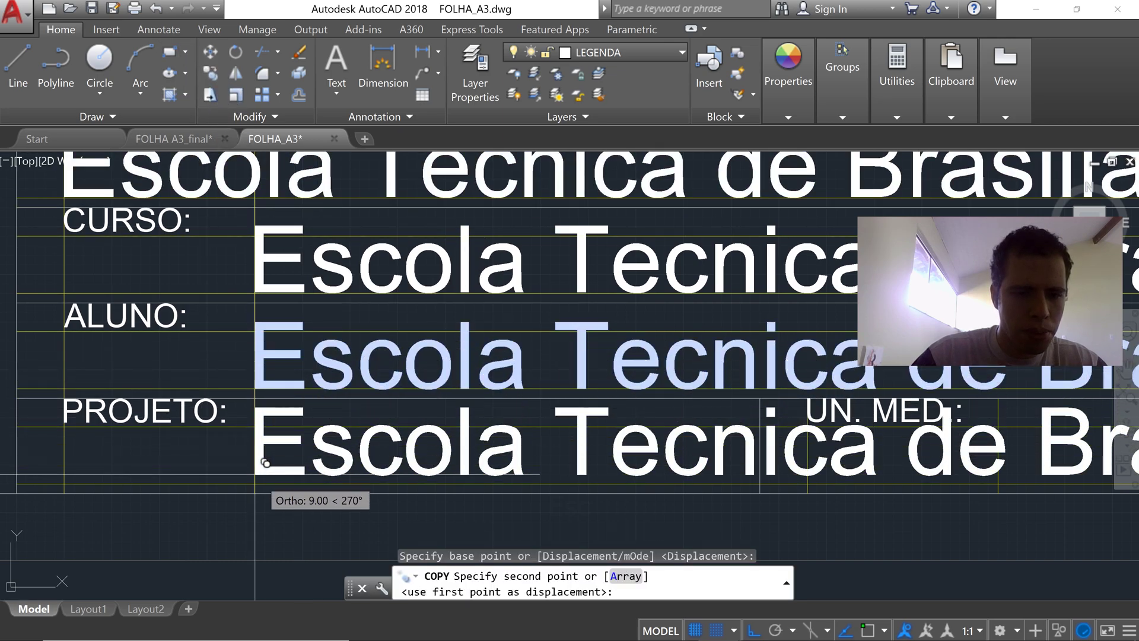
left_click(266, 473)
key("Escape")
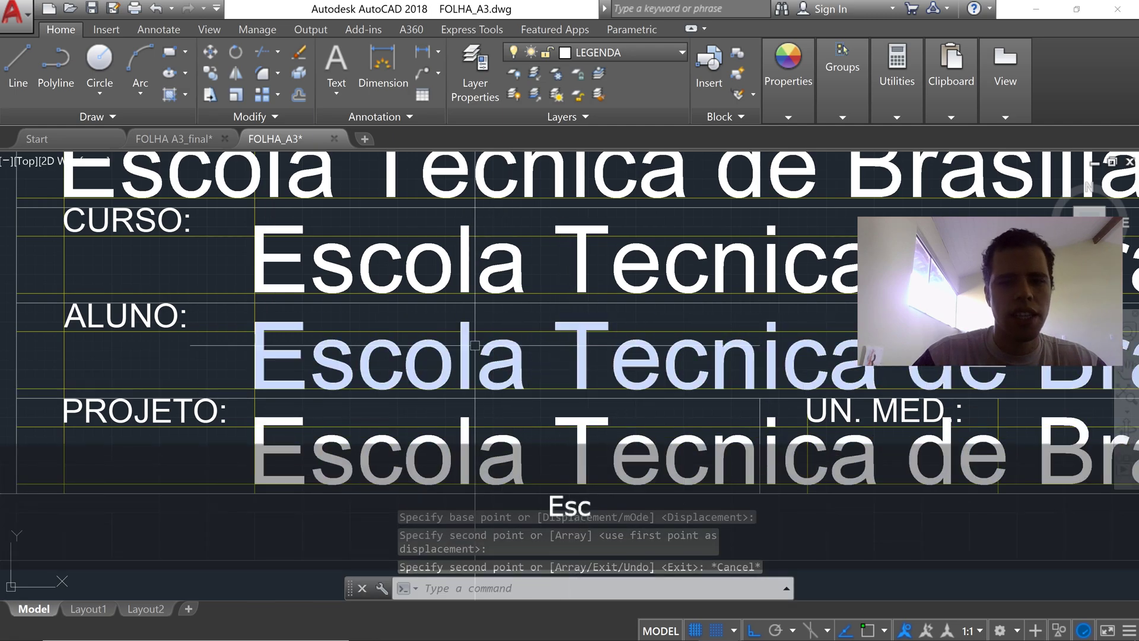
Step: Replace the text copy in the CURSO row with "Informatica"
scroll(434, 330, "down", 2)
middle_click_drag(432, 335, 225, 379)
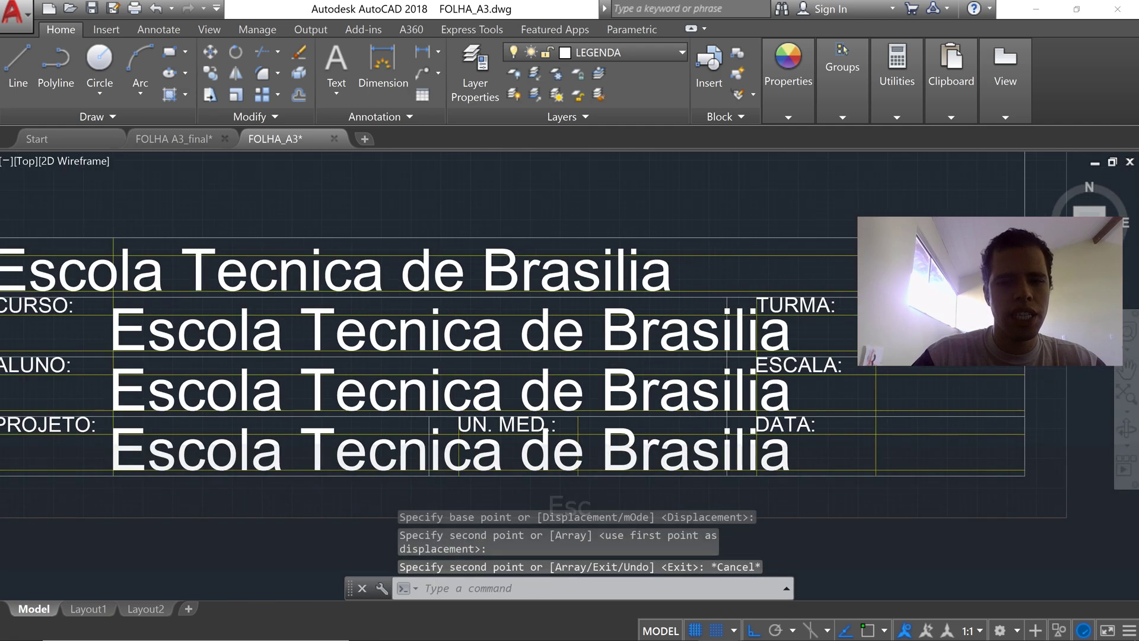
left_click(257, 334)
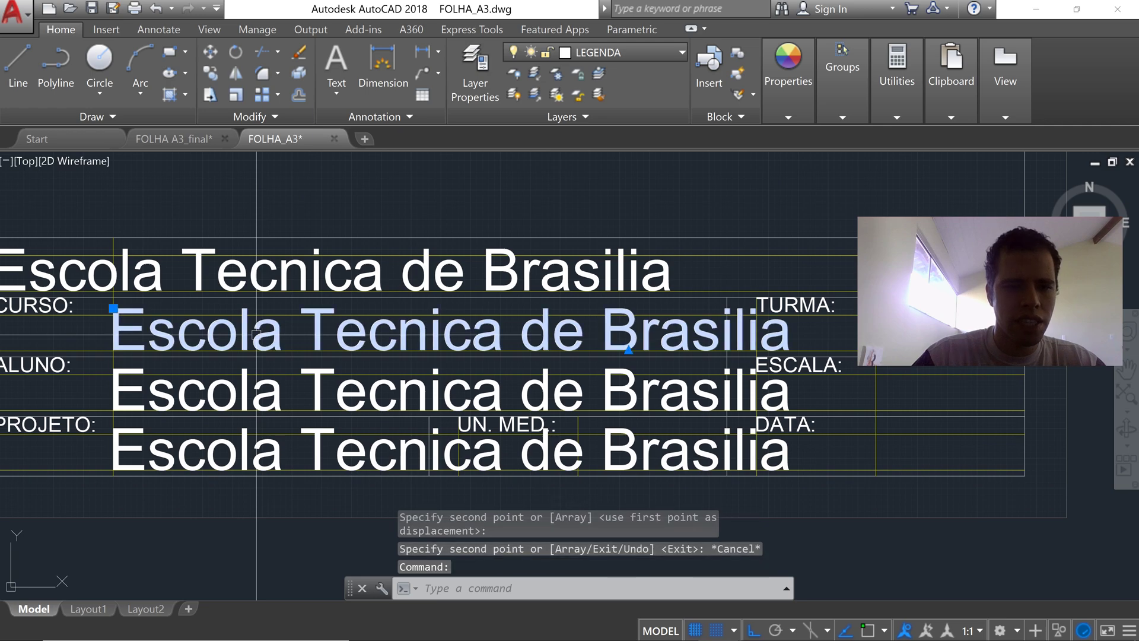
double_click(256, 335)
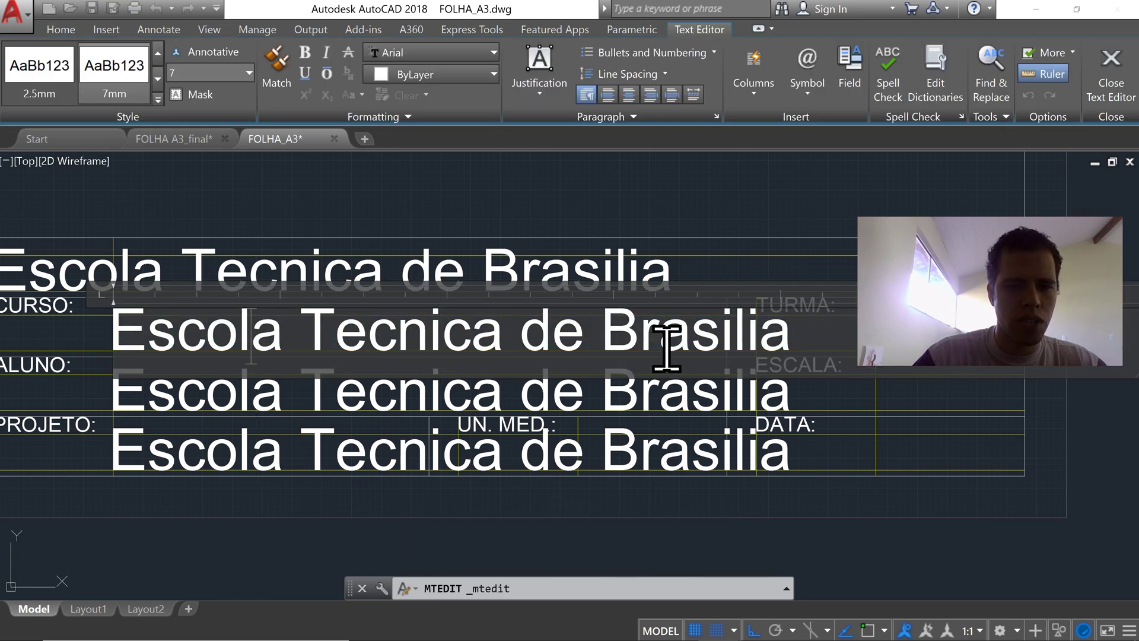
left_click_drag(794, 326, 230, 326)
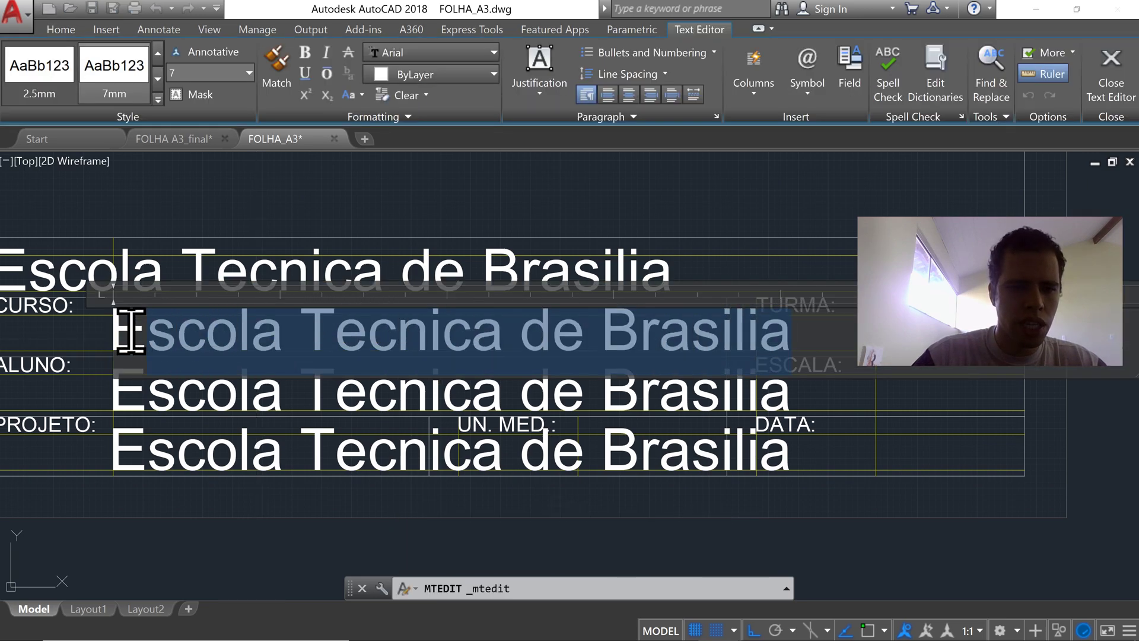
key("BackSpace")
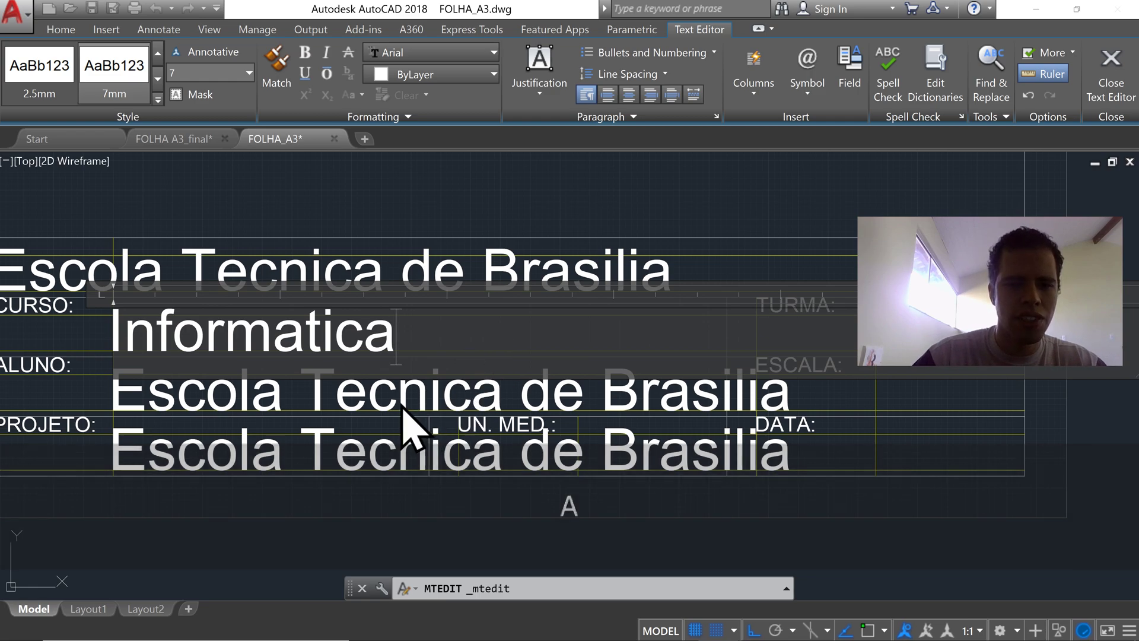
left_click(407, 427)
Step: Replace the text copy in the ALUNO row with the student's name
middle_click_drag(287, 374, 401, 331)
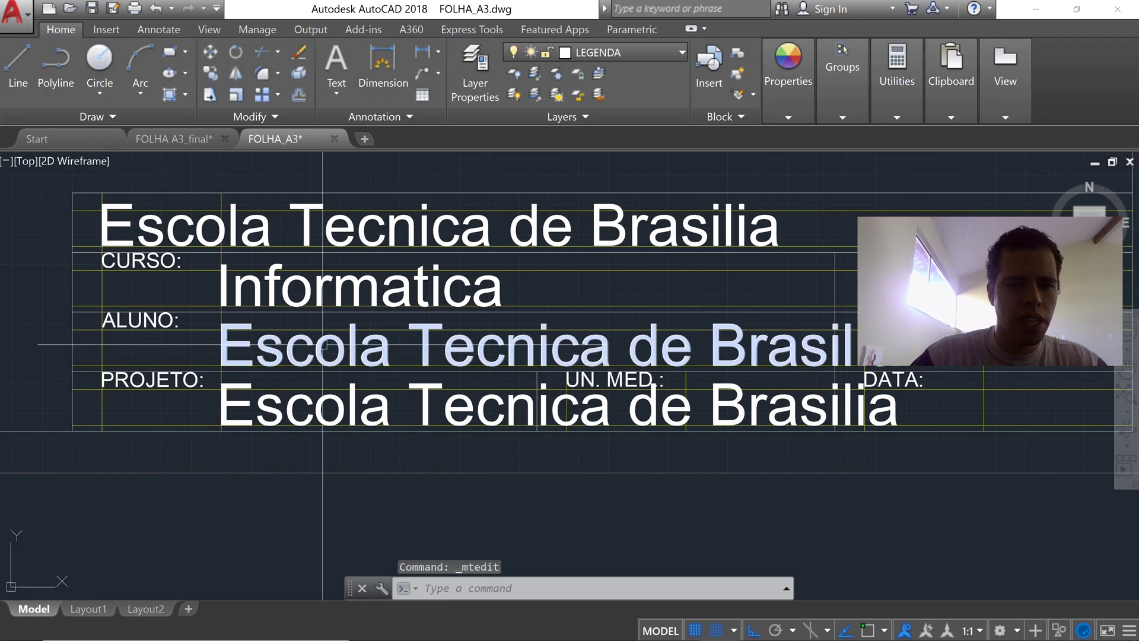
double_click(375, 353)
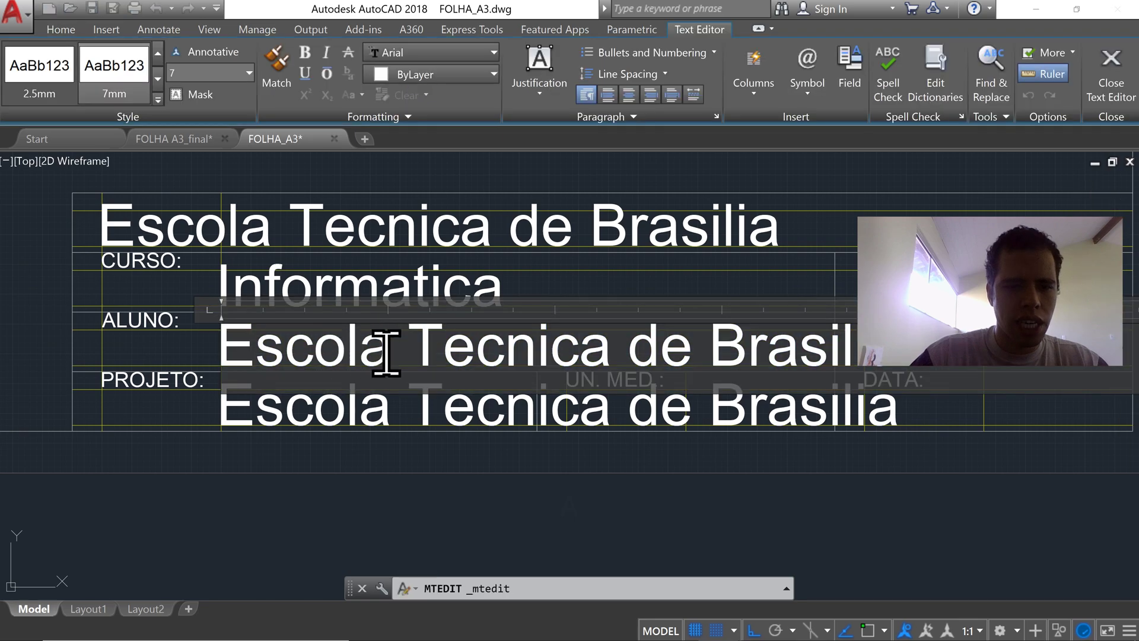
key("BackSpace")
key("BackSpace")
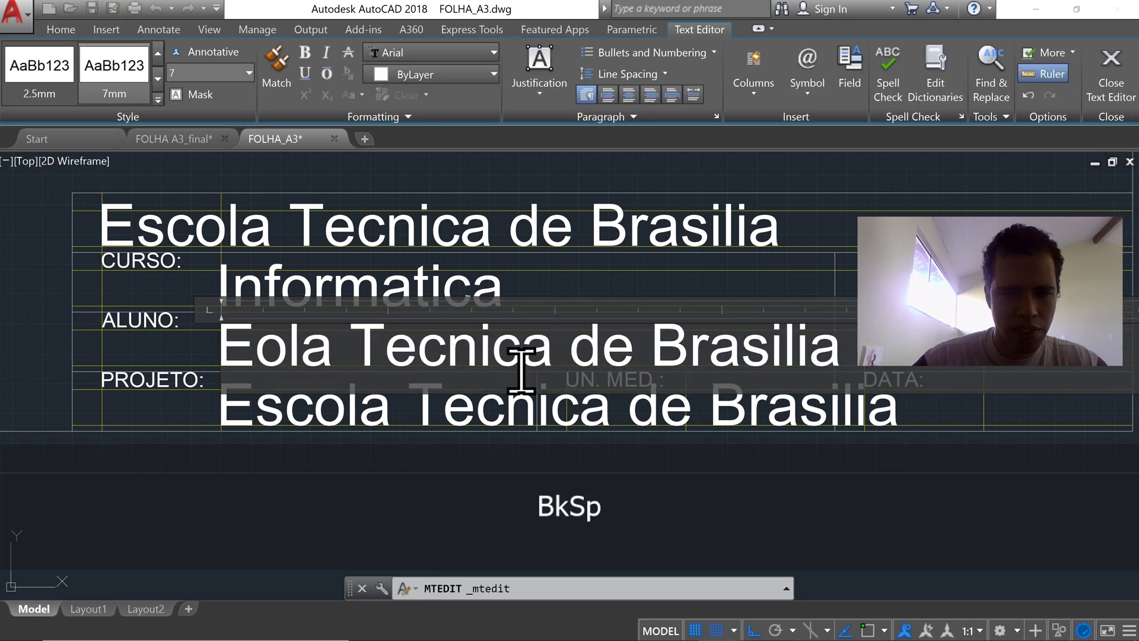
key("Delete")
key("Delete")
key("Delete")
key("Delete")
key("Delete")
key("Delete")
key("Delete")
key("Delete")
key("Delete")
key("Delete")
key("Delete")
key("Delete")
key("Delete")
key("Delete")
key("Delete")
key("Delete")
key("Delete")
key("Delete")
key("Delete")
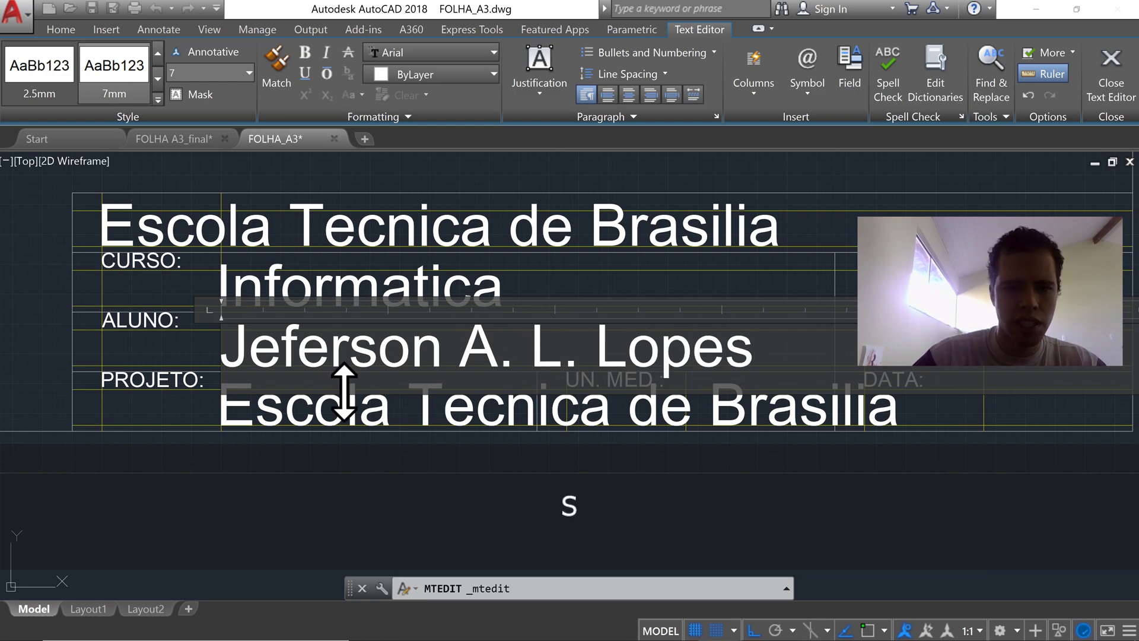
left_click(351, 460)
Step: Replace the text copy in the PROJETO row with "Folha A3"
double_click(337, 409)
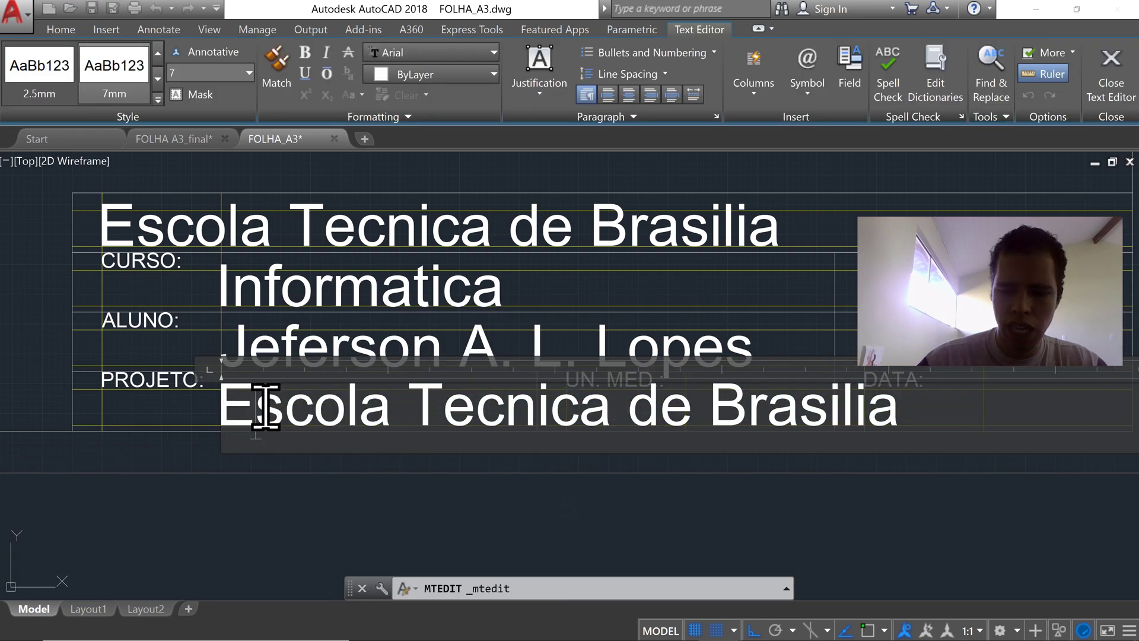
key("Delete")
key("Delete")
key("Delete")
key("Delete")
key("Delete")
key("Delete")
key("Delete")
key("Delete")
key("Delete")
key("Delete")
key("Delete")
key("Delete")
key("Delete")
key("Delete")
key("Delete")
key("Delete")
key("Delete")
key("Delete")
key("Delete")
key("Delete")
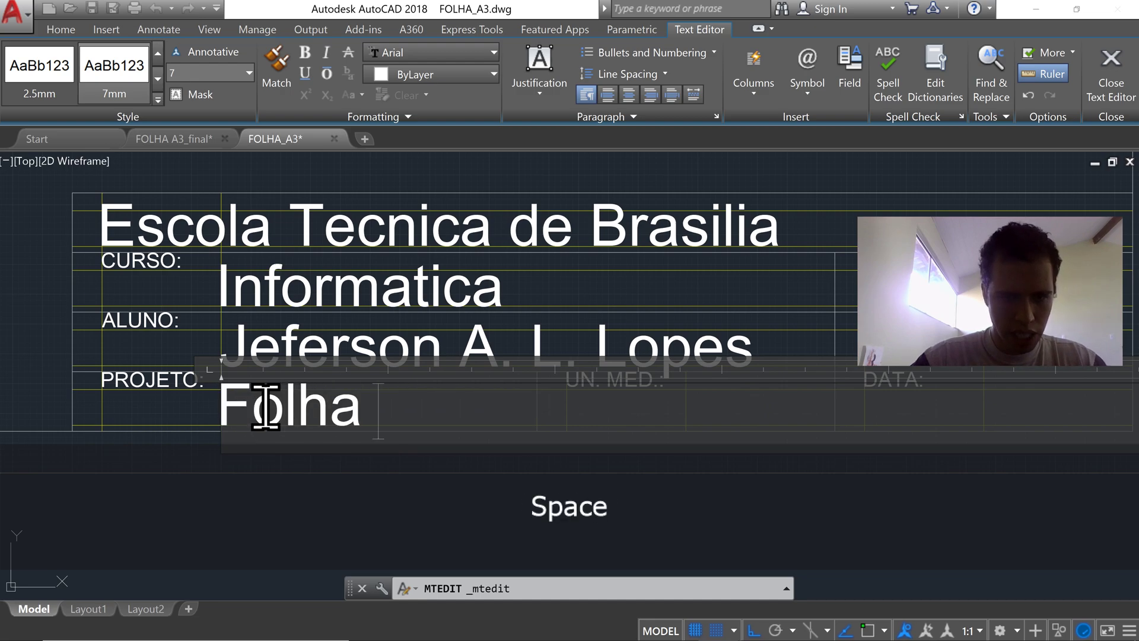
key("BackSpace")
type("A3")
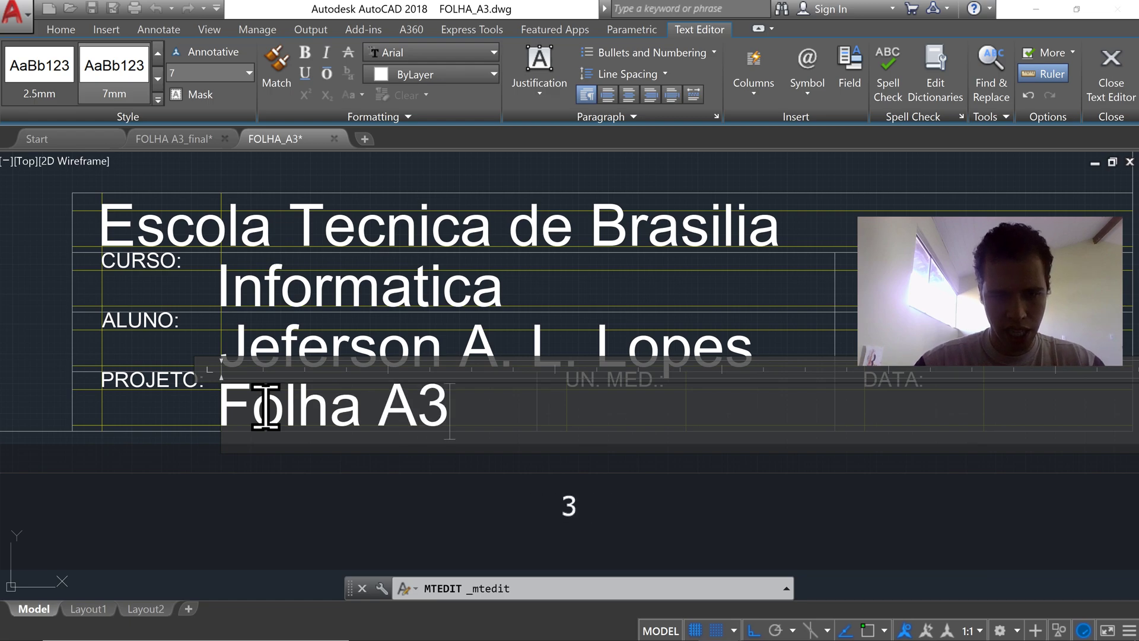
left_click(436, 279)
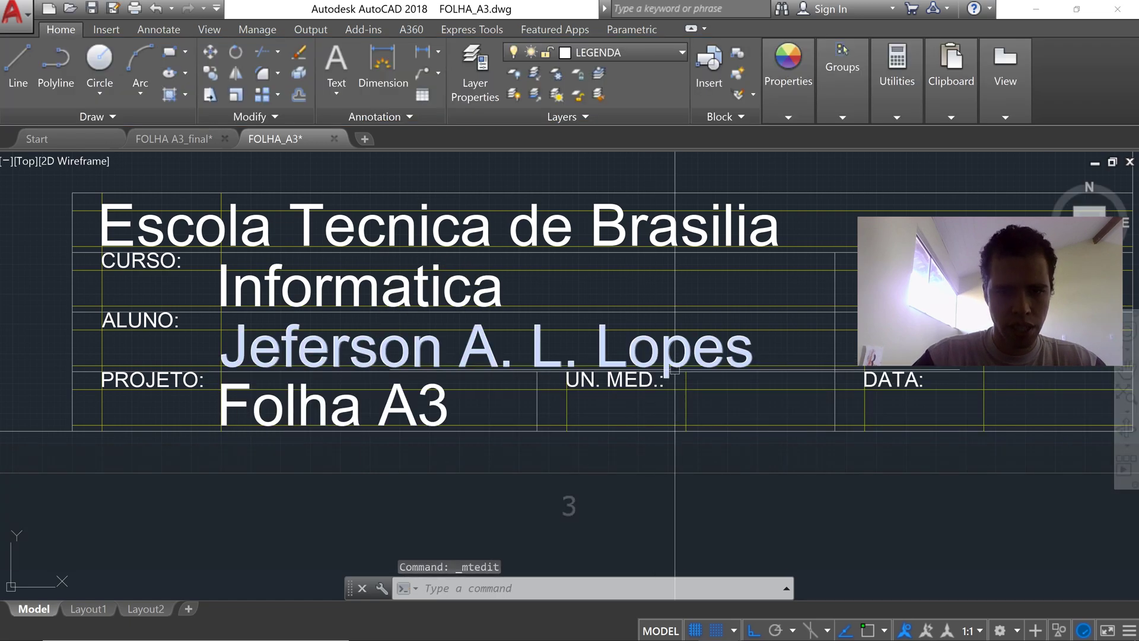
Step: Copy the PROJETO row's "Folha A3" text horizontally into the UN. MED. field, where its value guide meets the lower guide
left_click(283, 414)
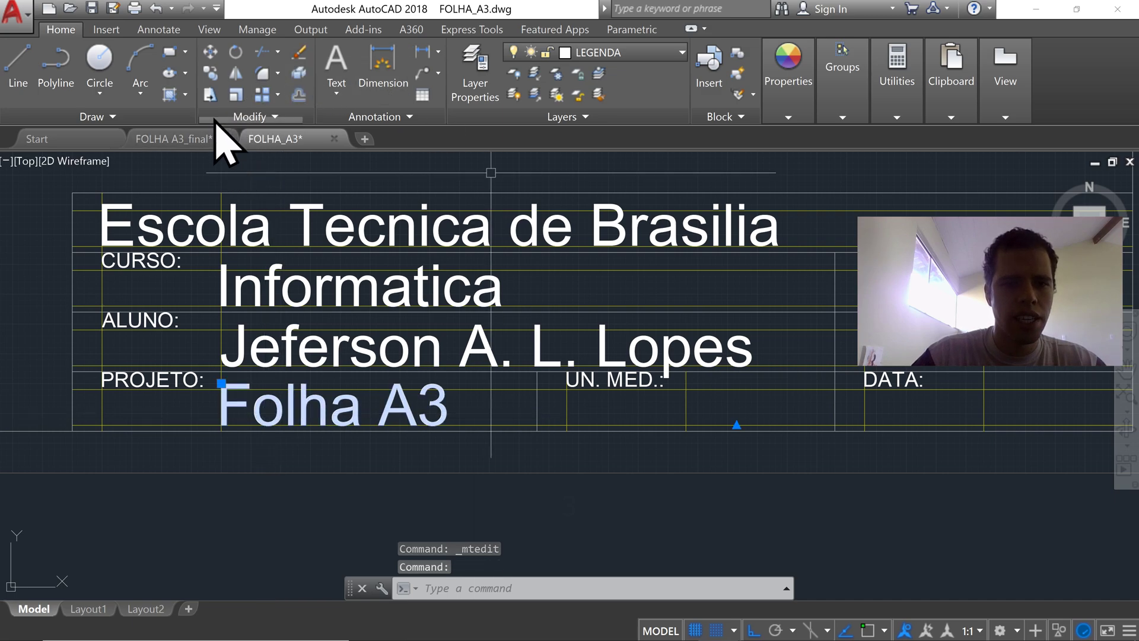
left_click(208, 73)
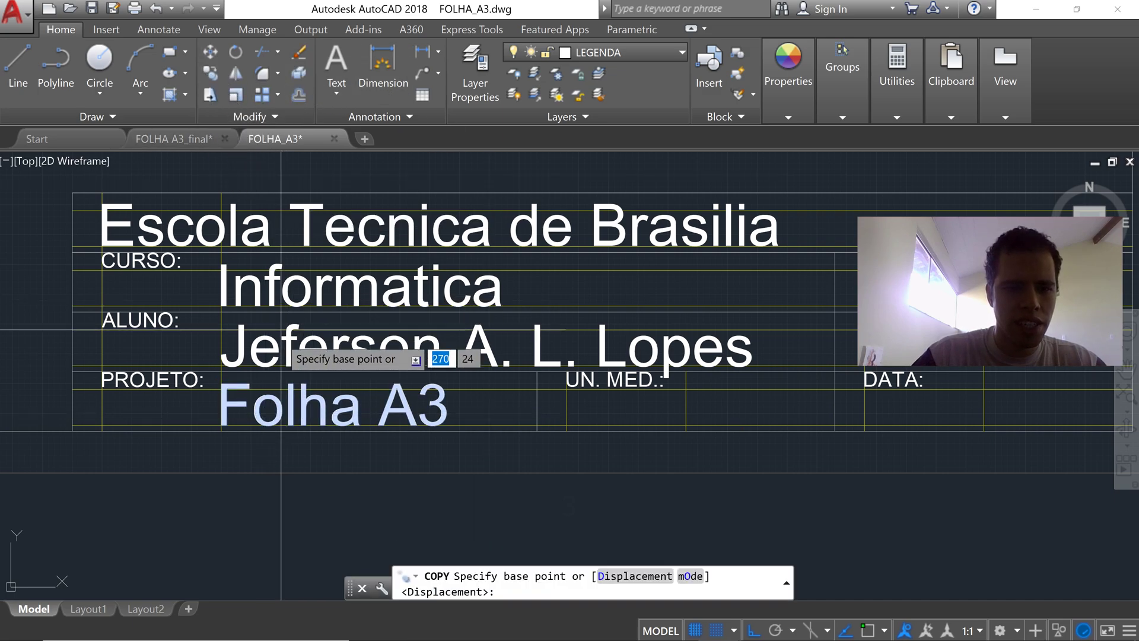
left_click(221, 426)
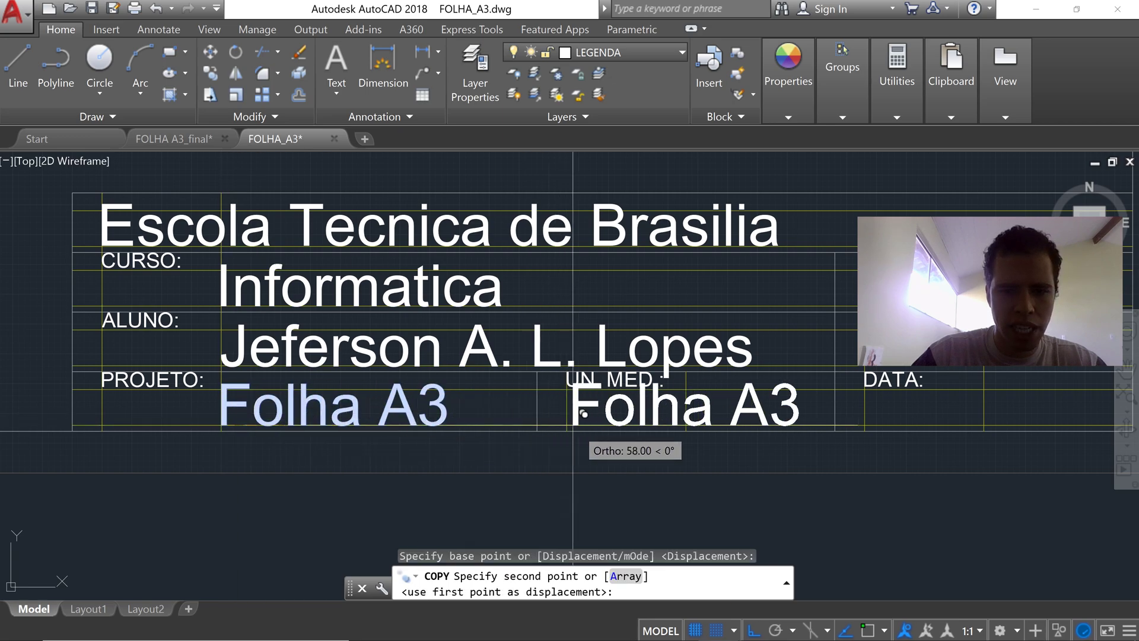
left_click(686, 426)
middle_click_drag(768, 472, 548, 493)
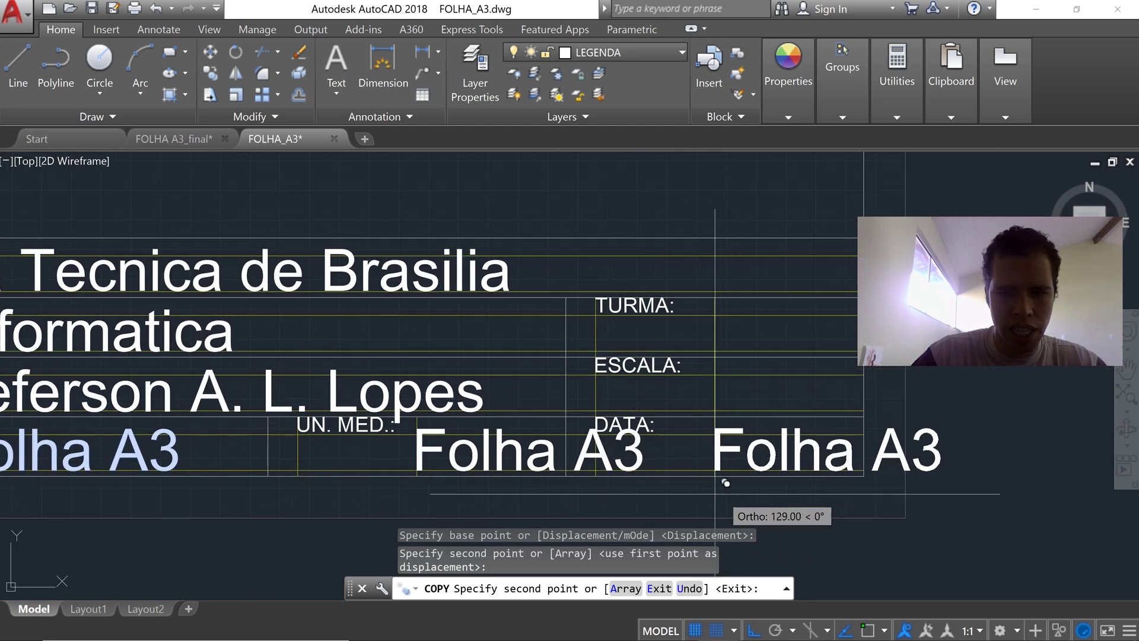
key("Escape")
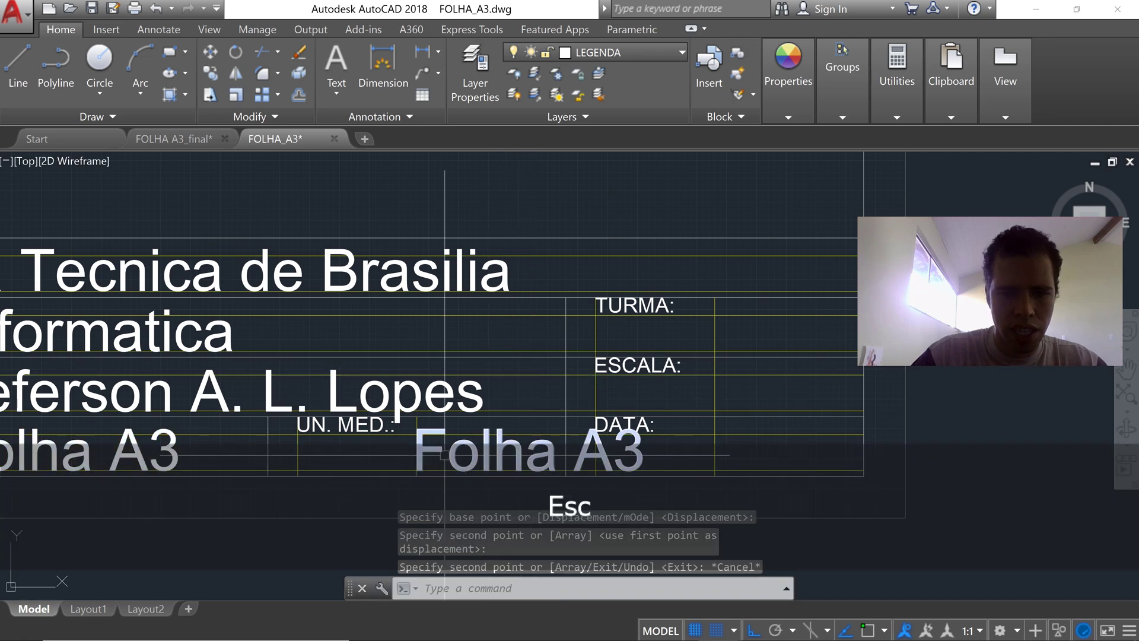
Step: Replace the text copy in the UN. MED. field with "mm"
left_click(462, 449)
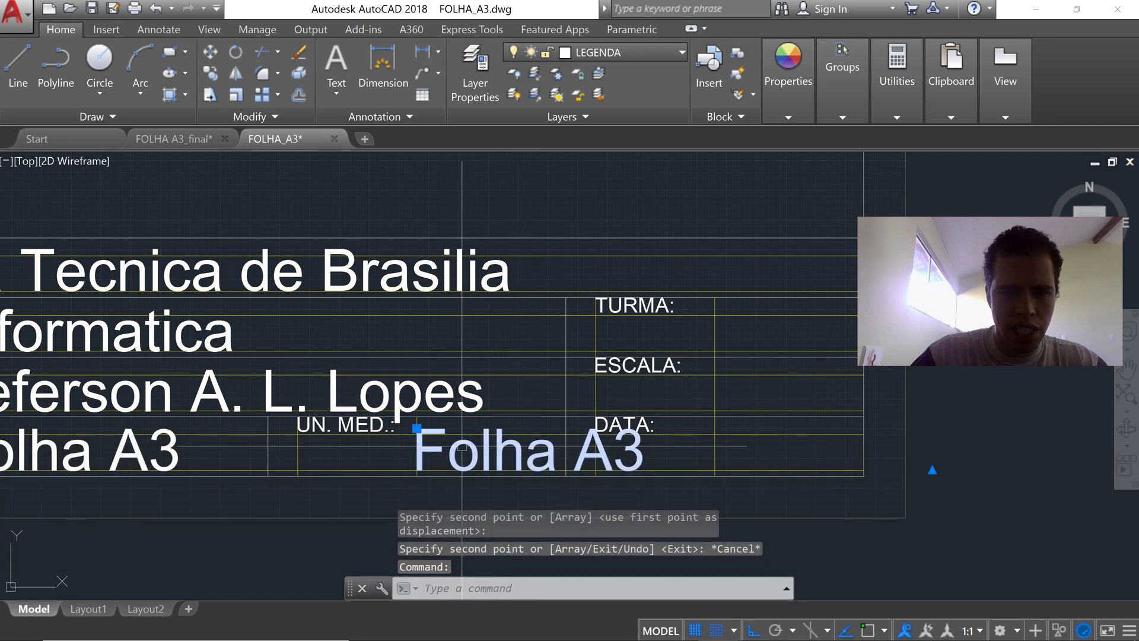
double_click(463, 450)
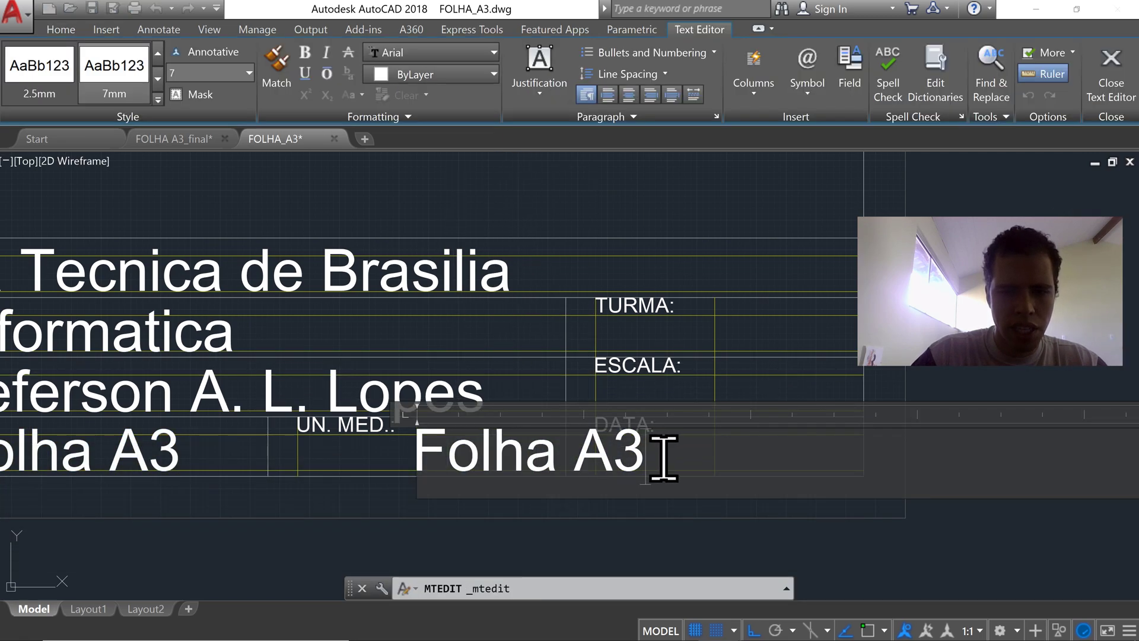
key("BackSpace")
key("BackSpace")
key("BackSpace")
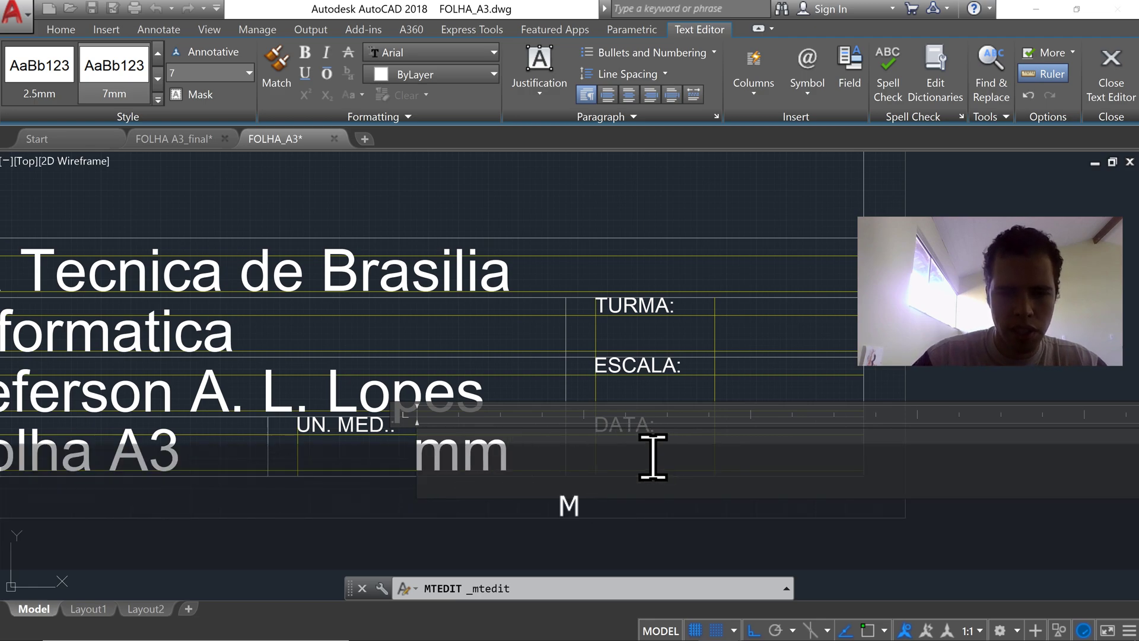
left_click(567, 382)
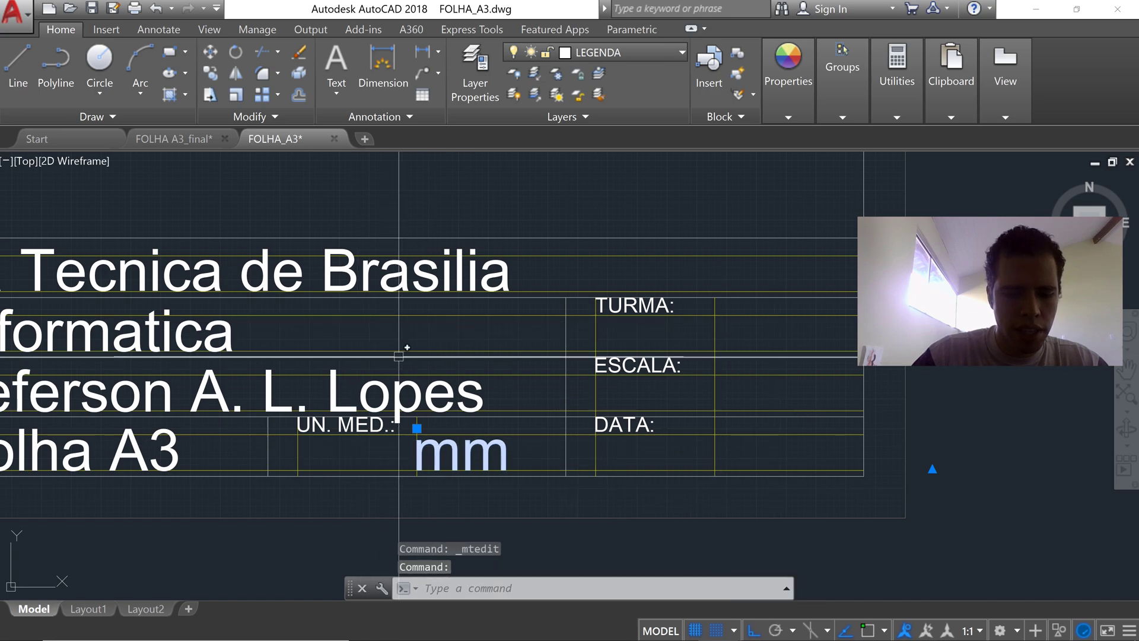
Step: Copy the "mm" text into the DATA, ESCALA and TURMA fields at their guide intersections, switching Ortho off for the upper two
type("cp")
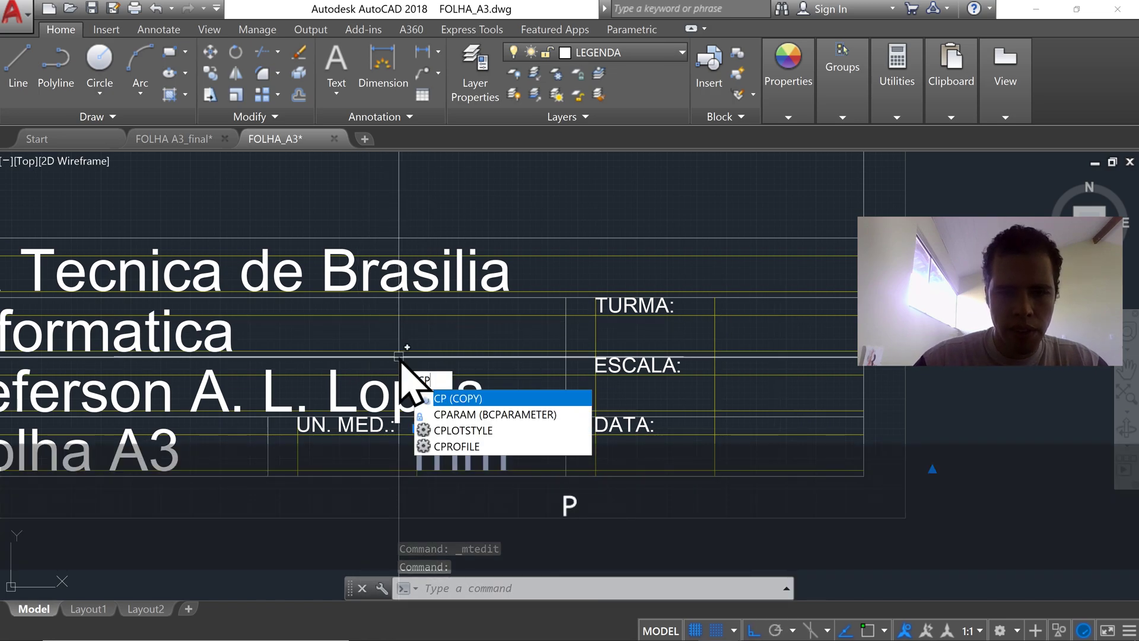
key("Return")
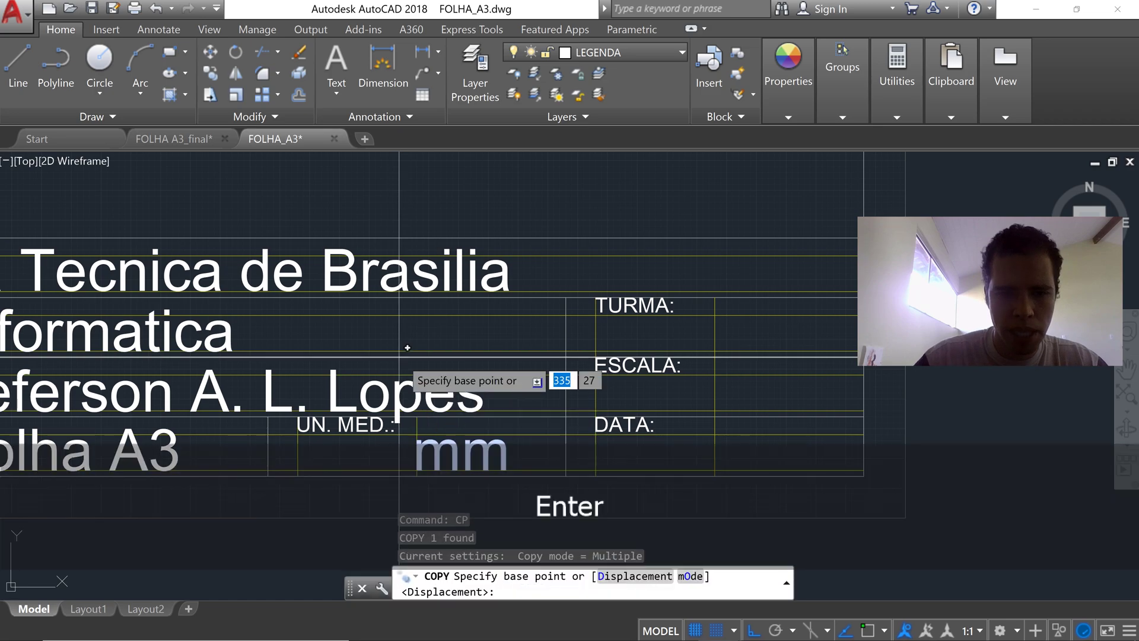
left_click(417, 470)
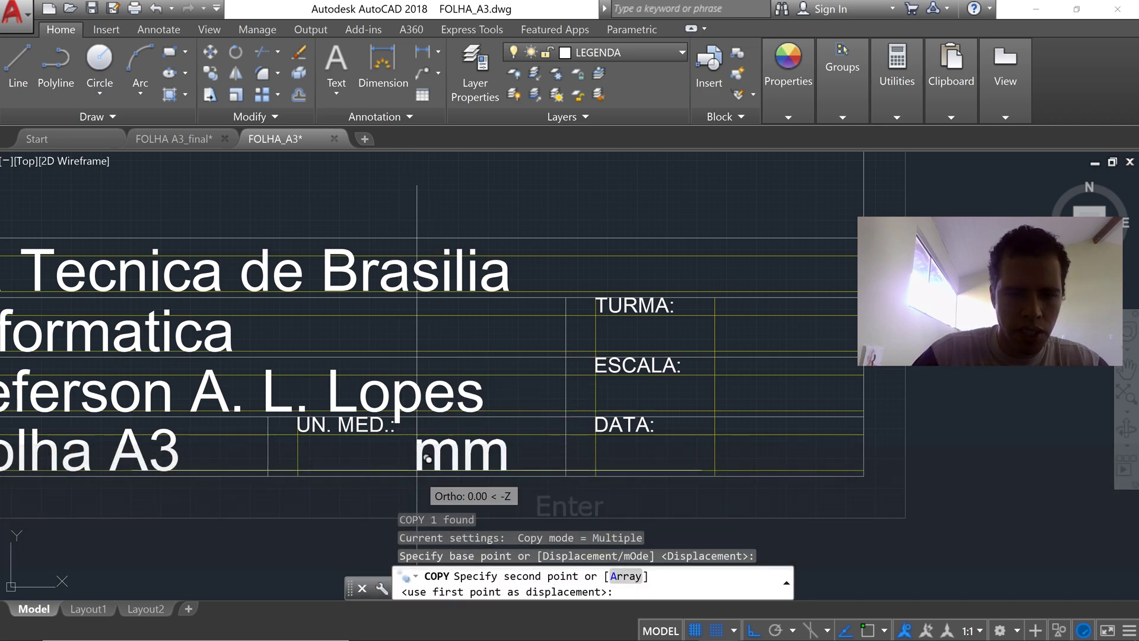
left_click(725, 465)
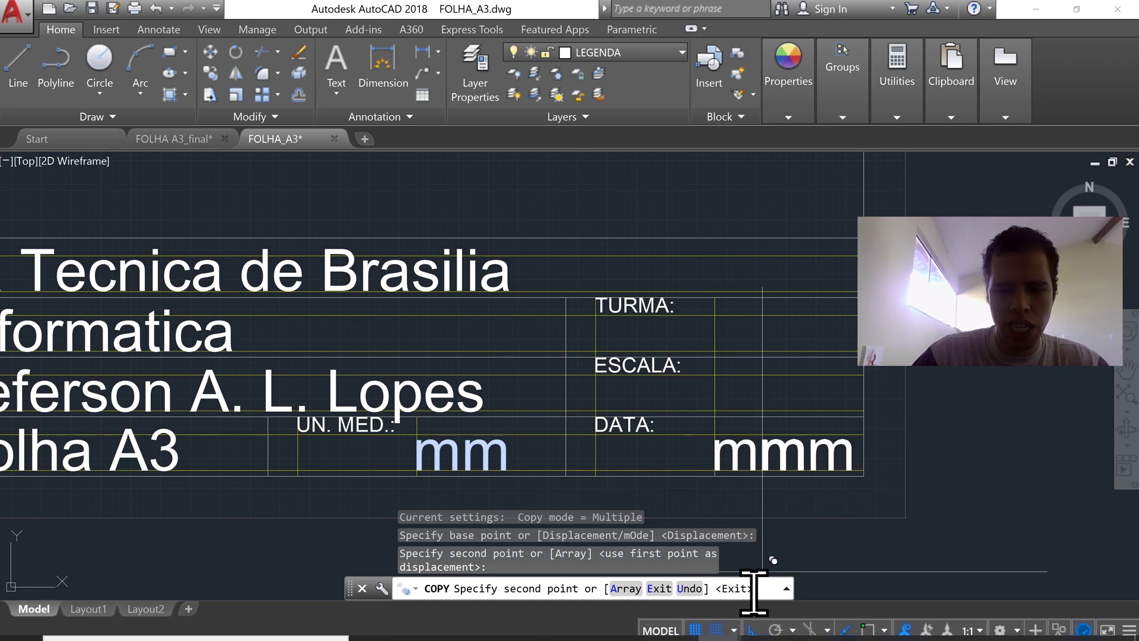
left_click(753, 631)
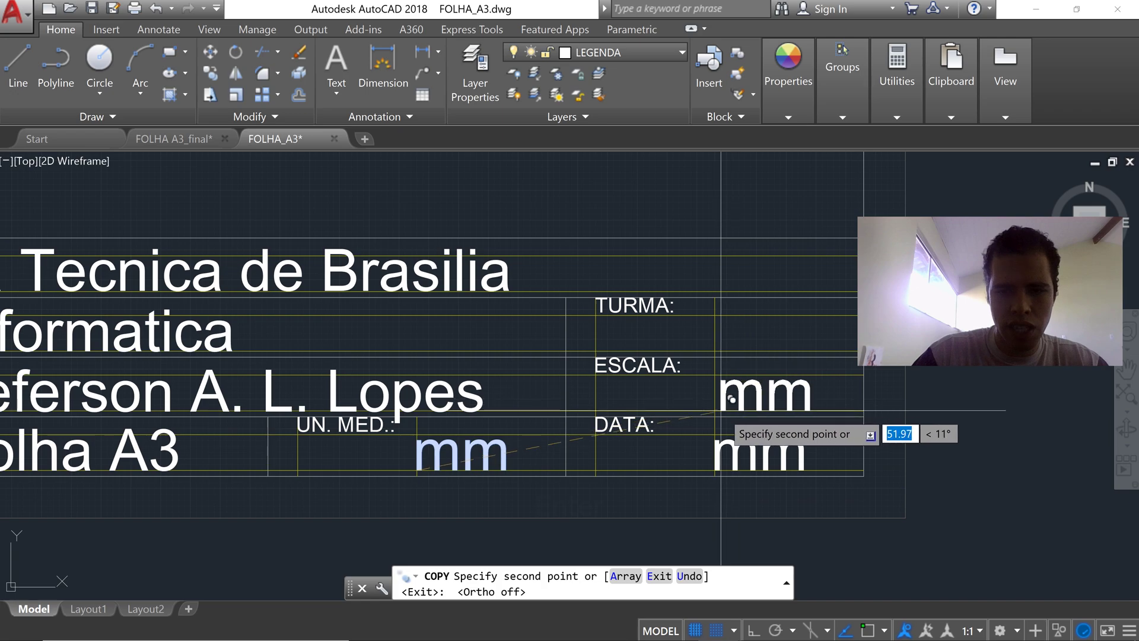
left_click(732, 399)
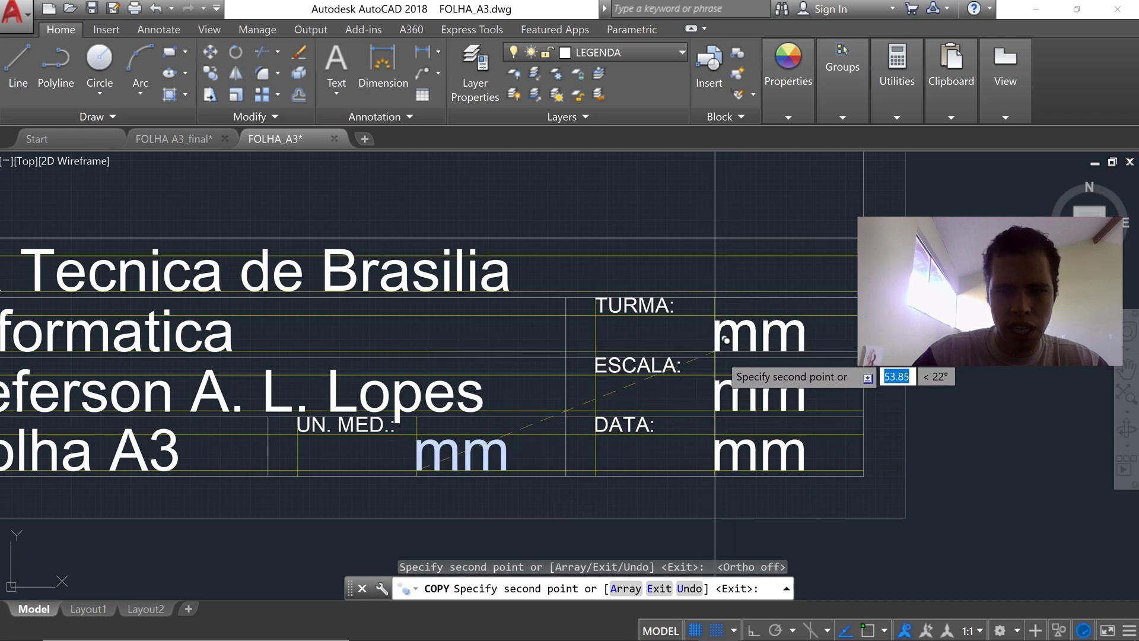
left_click(725, 340)
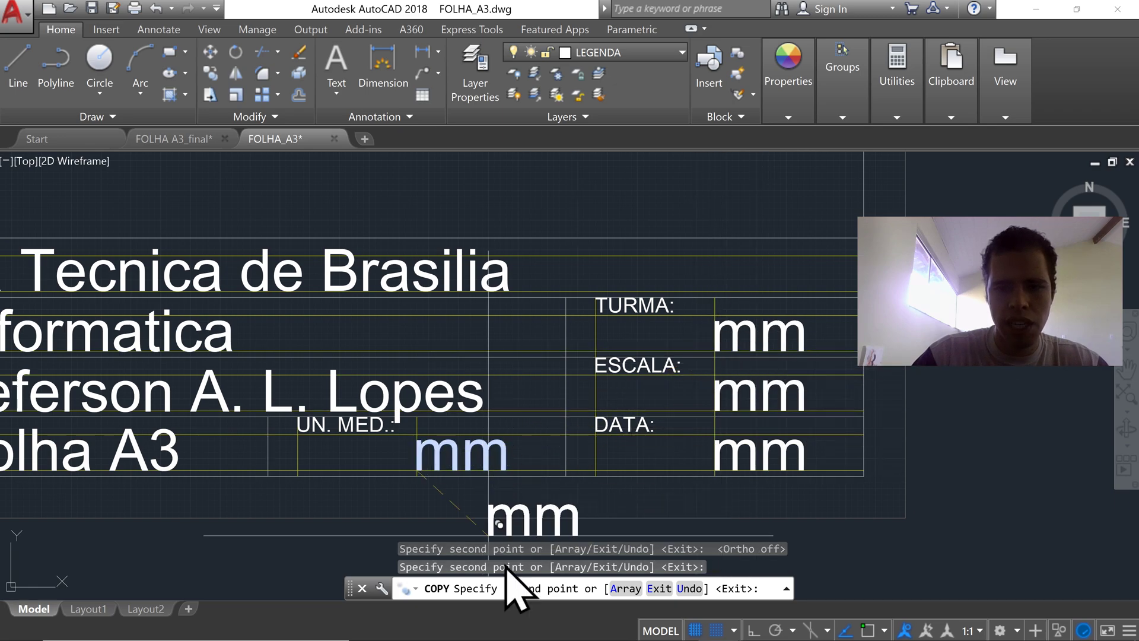
key("Escape")
Step: Replace the text copy in the TURMA field with "1°X"
mouse_move(773, 420)
middle_mouse_down()
mouse_move(681, 412)
mouse_move(545, 358)
middle_mouse_up()
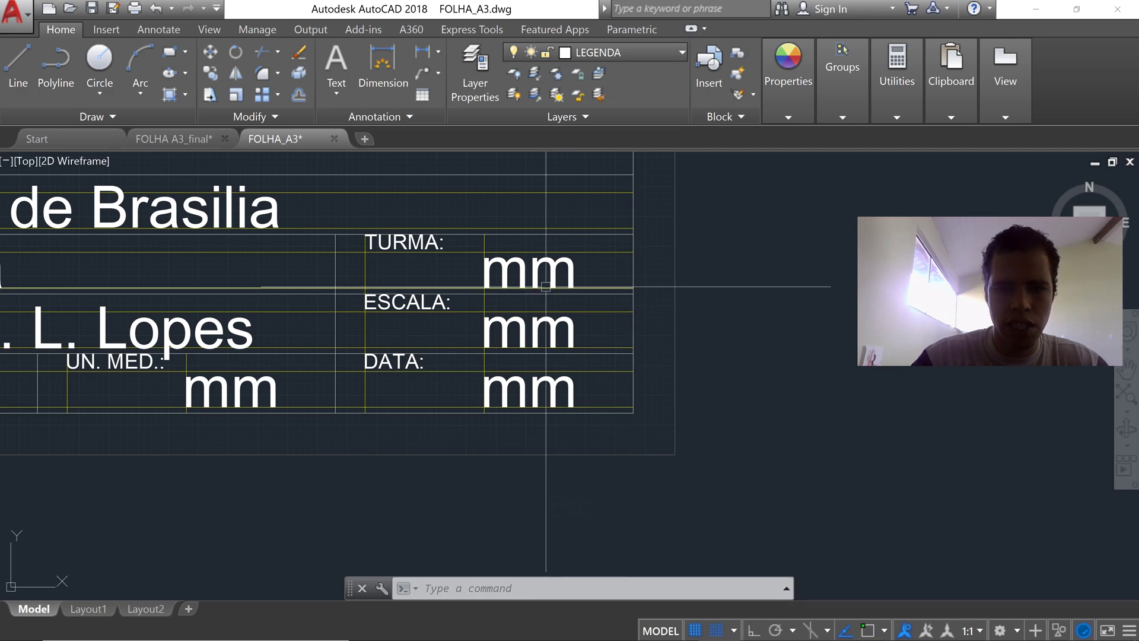
scroll(517, 267, "up", 2)
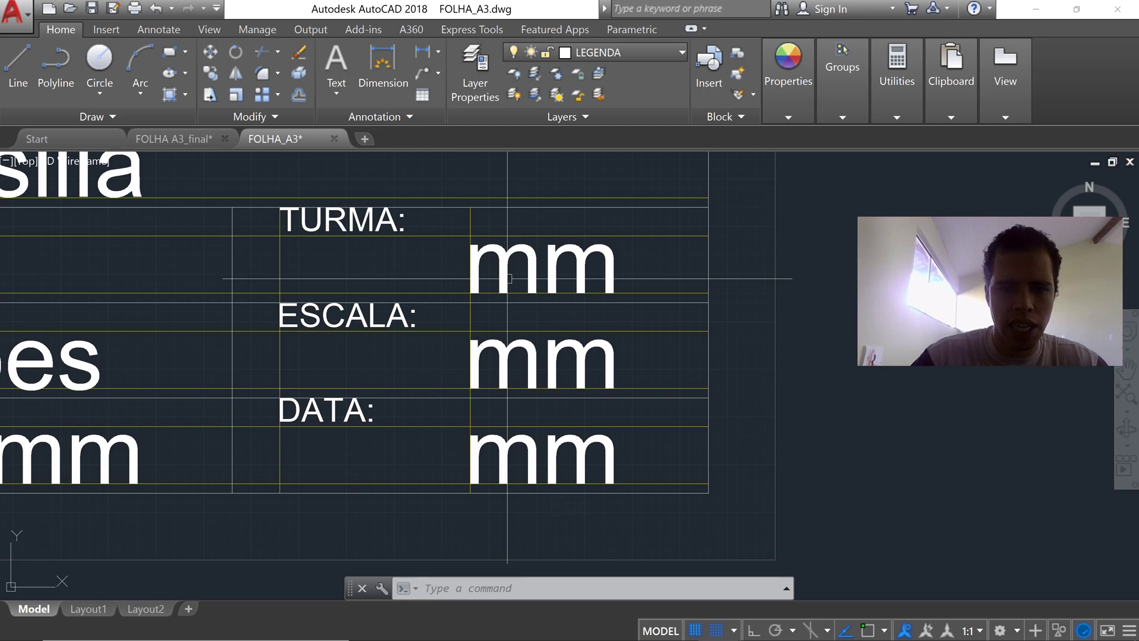
middle_click_drag(508, 283, 442, 295)
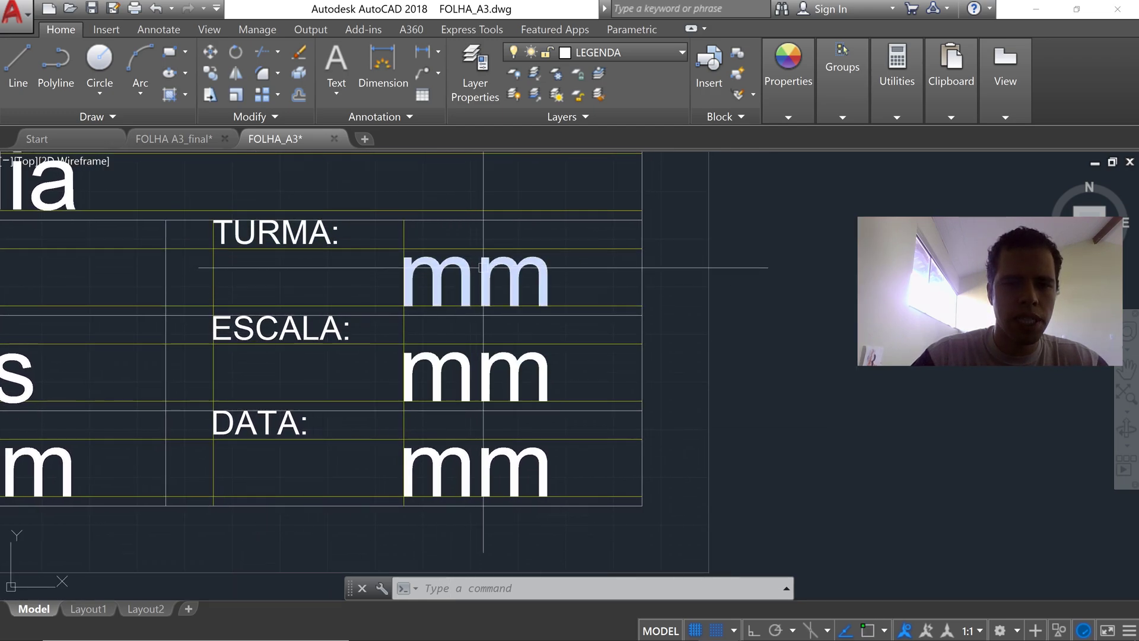
double_click(542, 305)
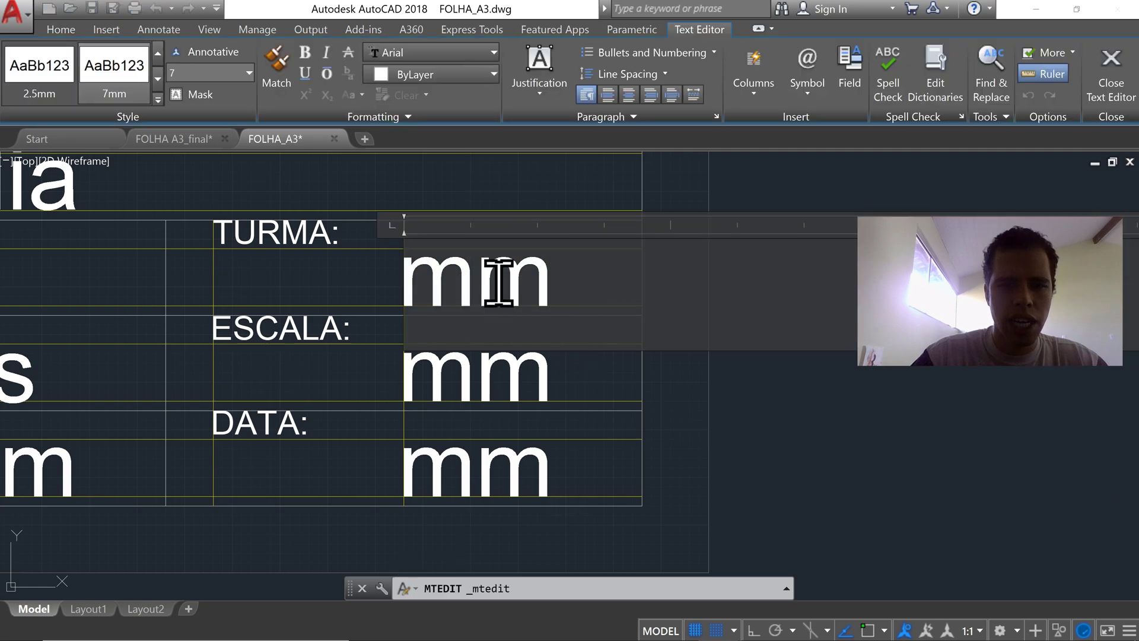
key("BackSpace")
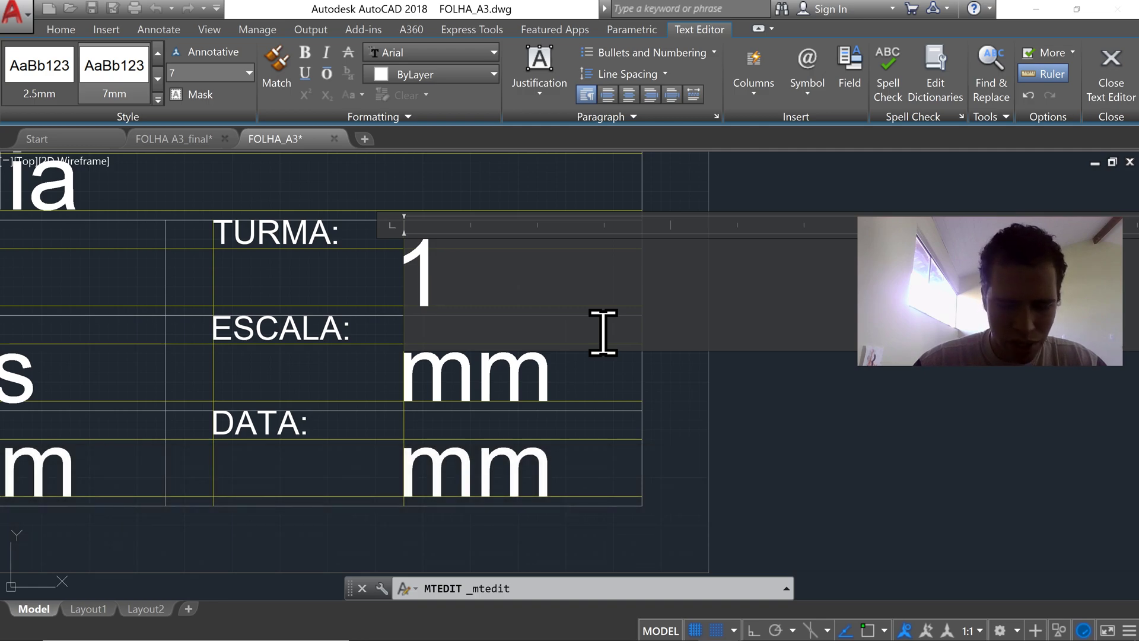
type("°")
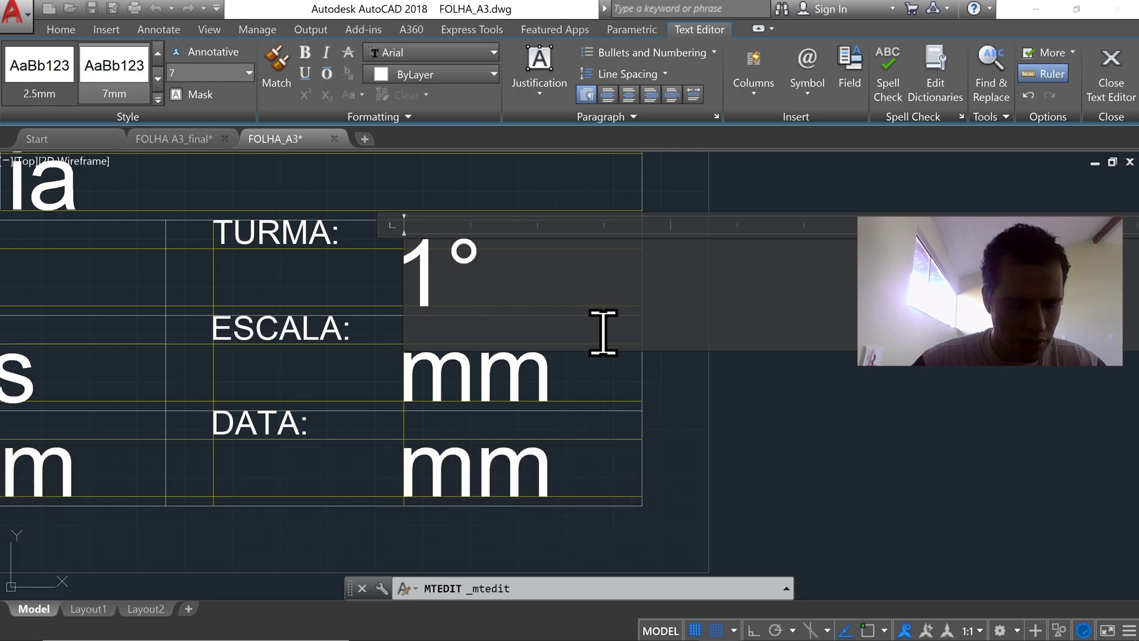
key("shift")
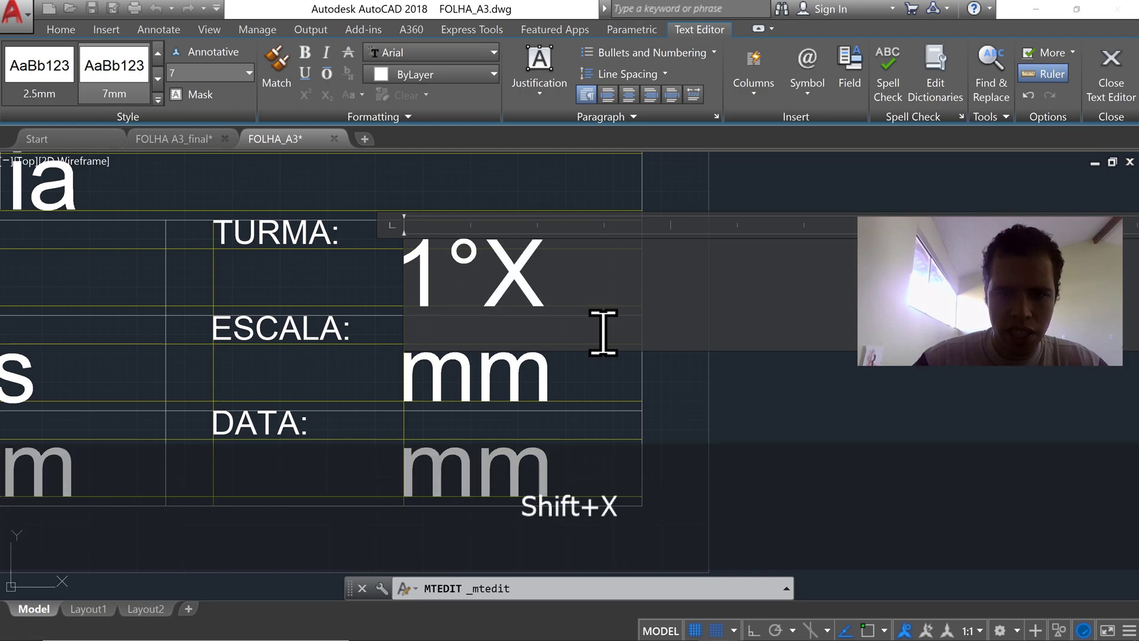
left_click(555, 384)
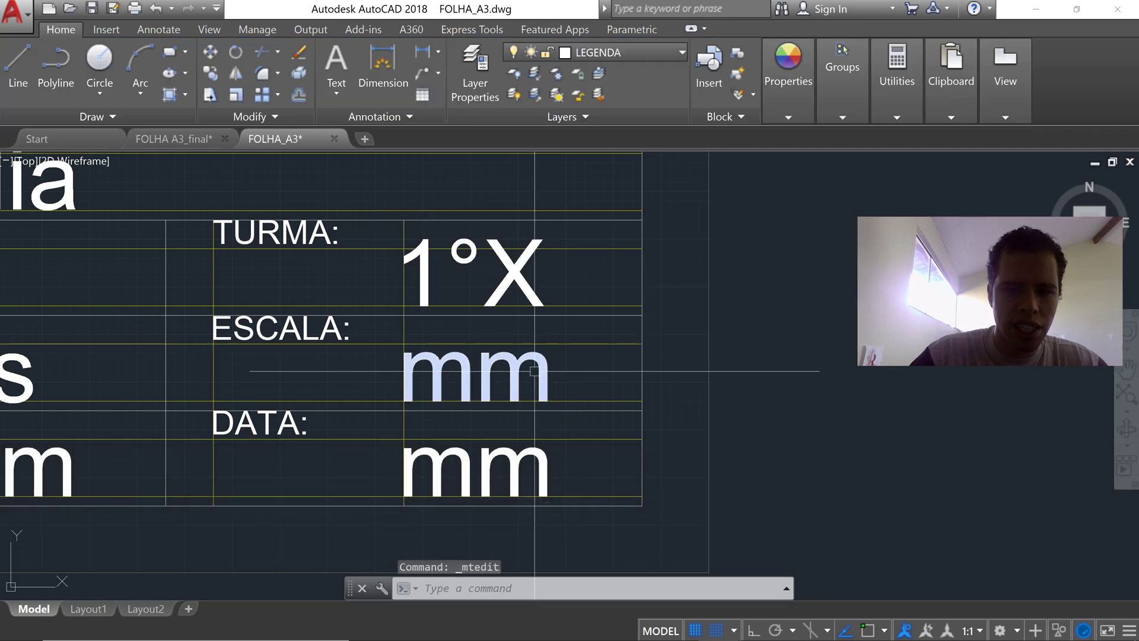
Step: Replace the text copy in the ESCALA field with "1:1"
double_click(537, 375)
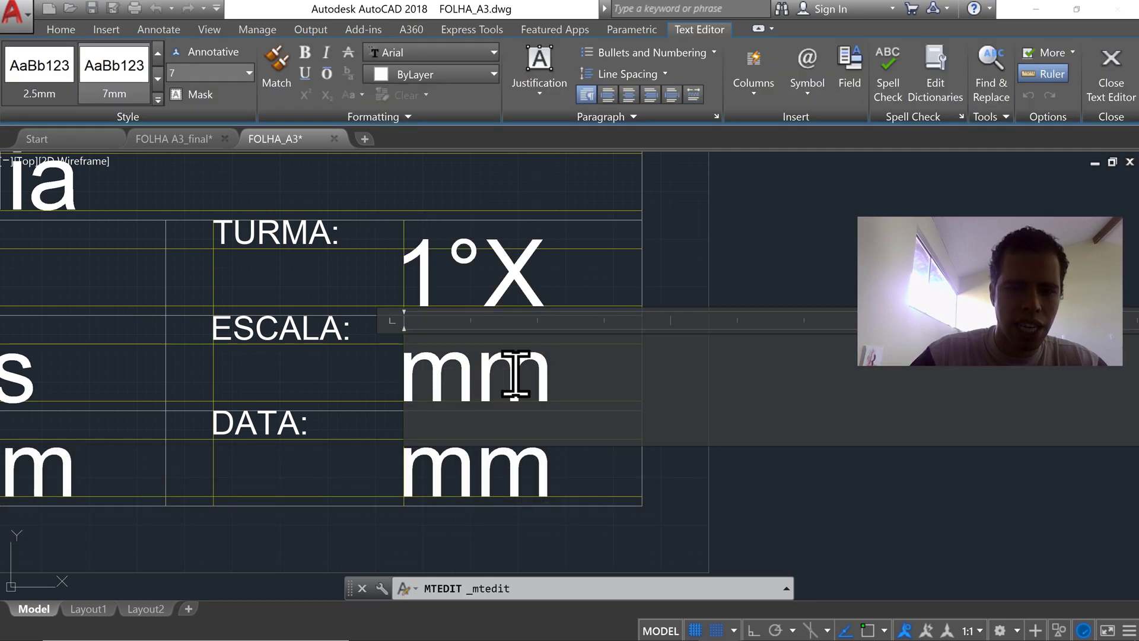
key("Escape")
double_click(482, 375)
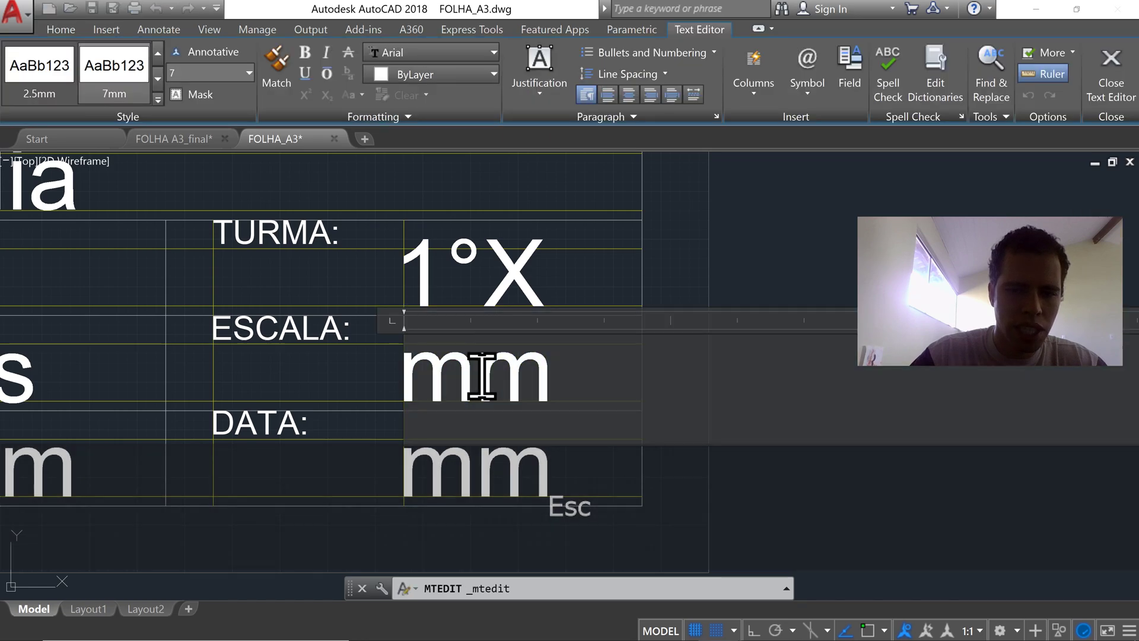
key("BackSpace")
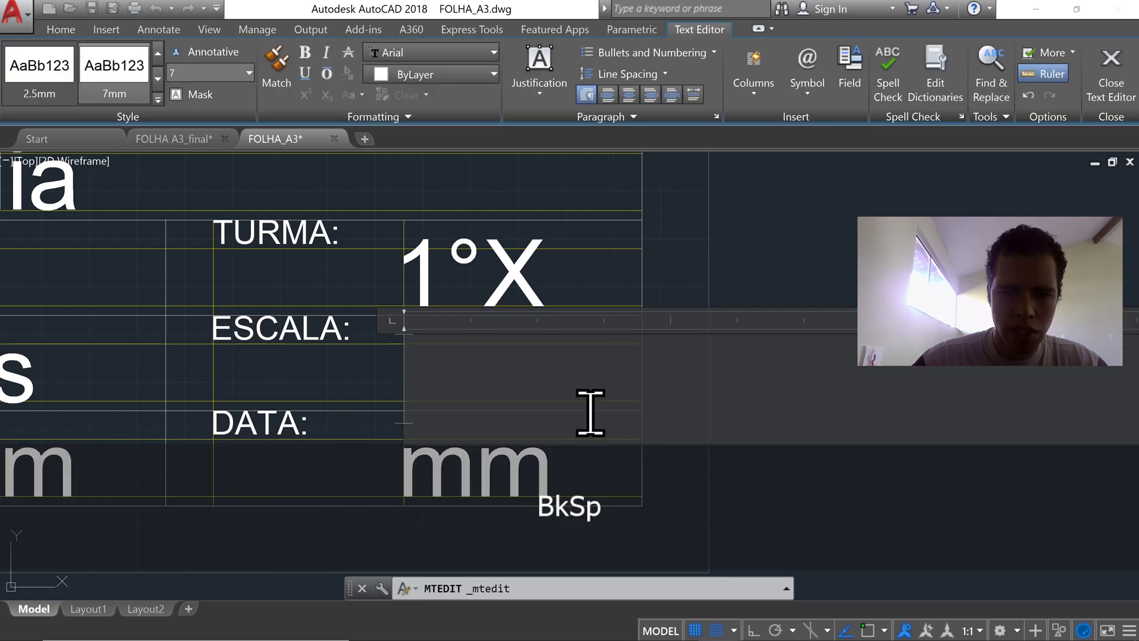
type("1:1")
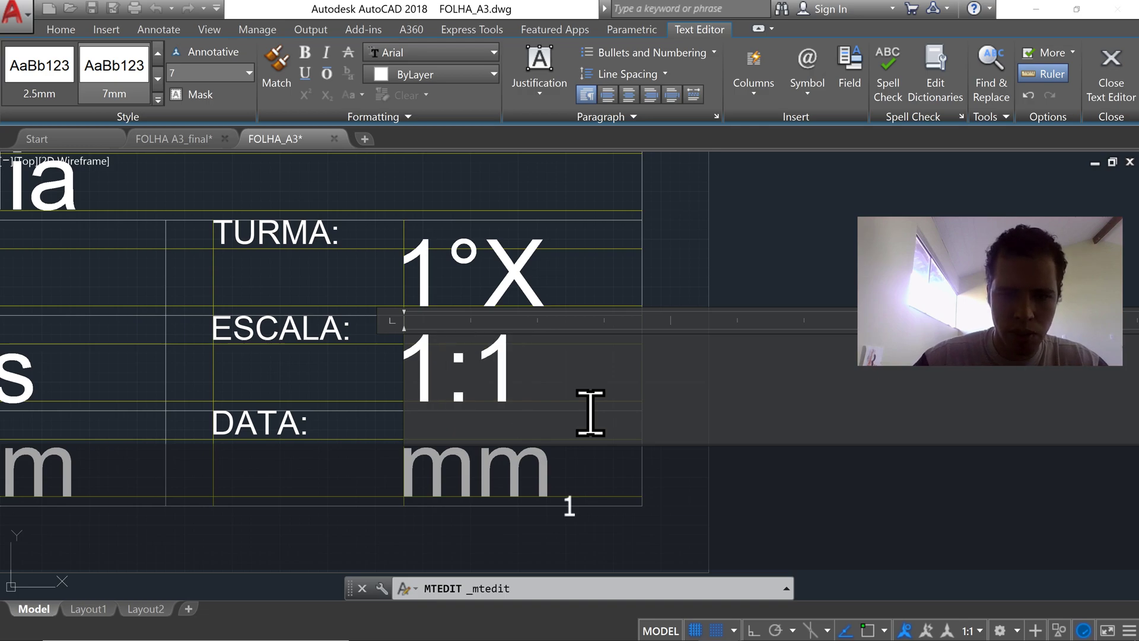
left_click(564, 467)
Step: Replace the text copy in the DATA field with "24/07"
left_click(499, 459)
double_click(509, 473)
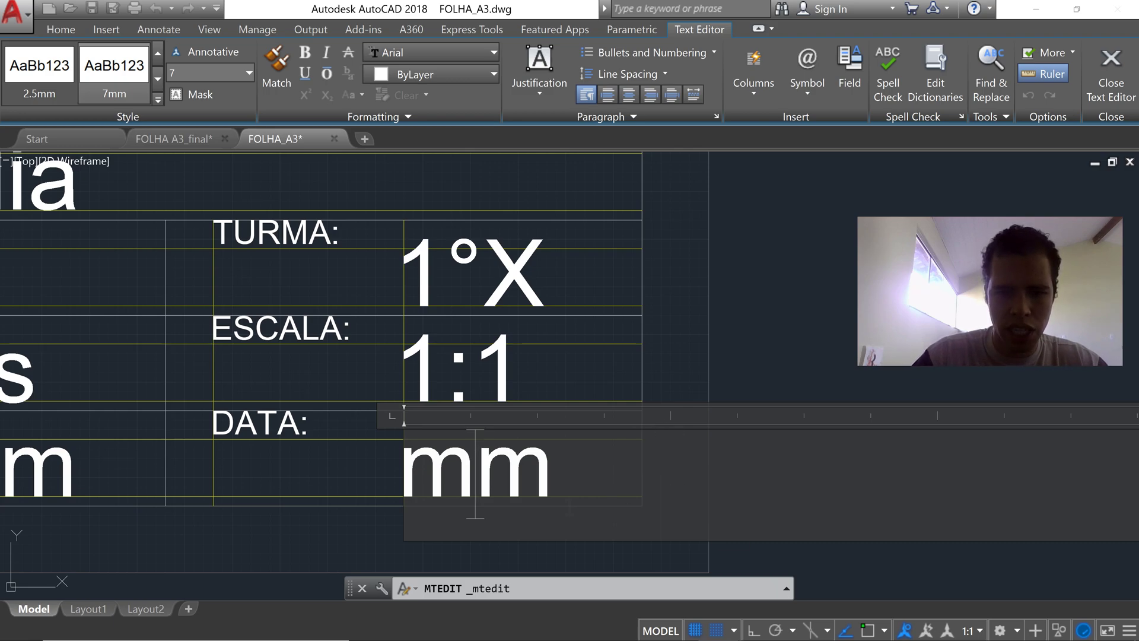
key("BackSpace")
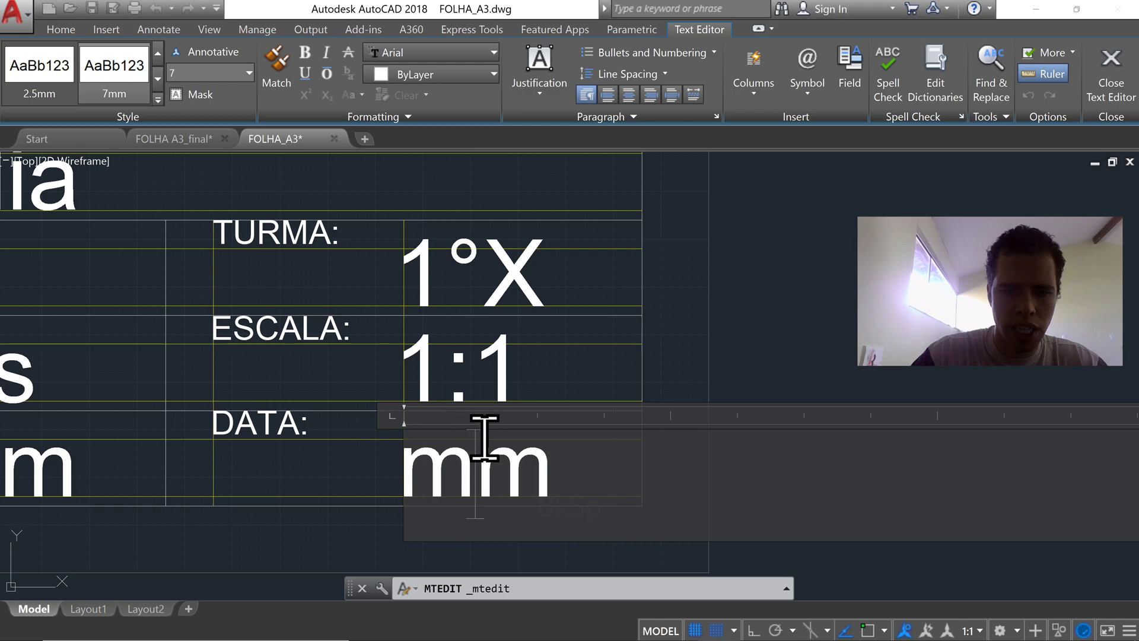
key("BackSpace")
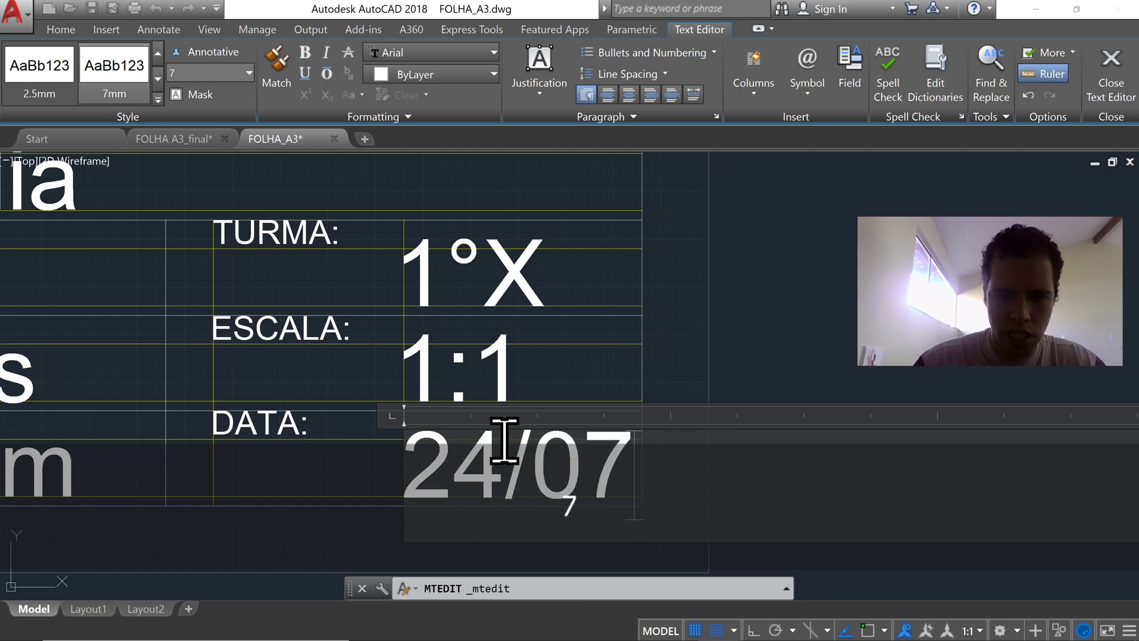
left_click(744, 356)
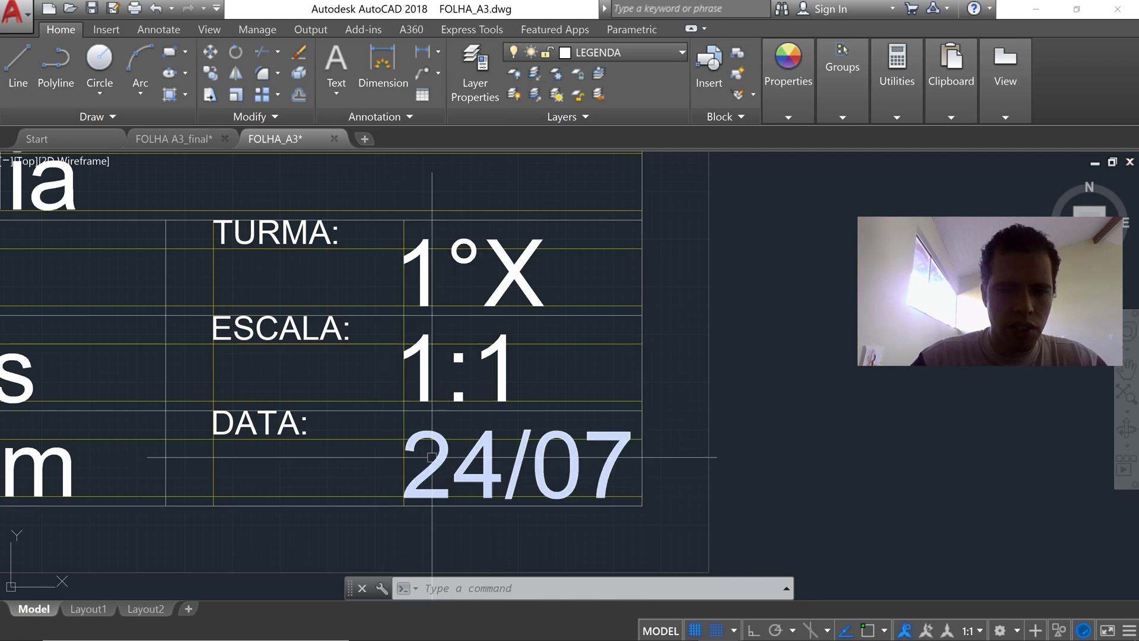
Step: Examine the completed title block's fields and its placement on the A3 sheet
scroll(60, 336, "down", 2)
mouse_move(156, 349)
middle_mouse_down()
mouse_move(193, 363)
mouse_move(540, 392)
middle_mouse_up()
middle_click_drag(305, 341, 582, 413)
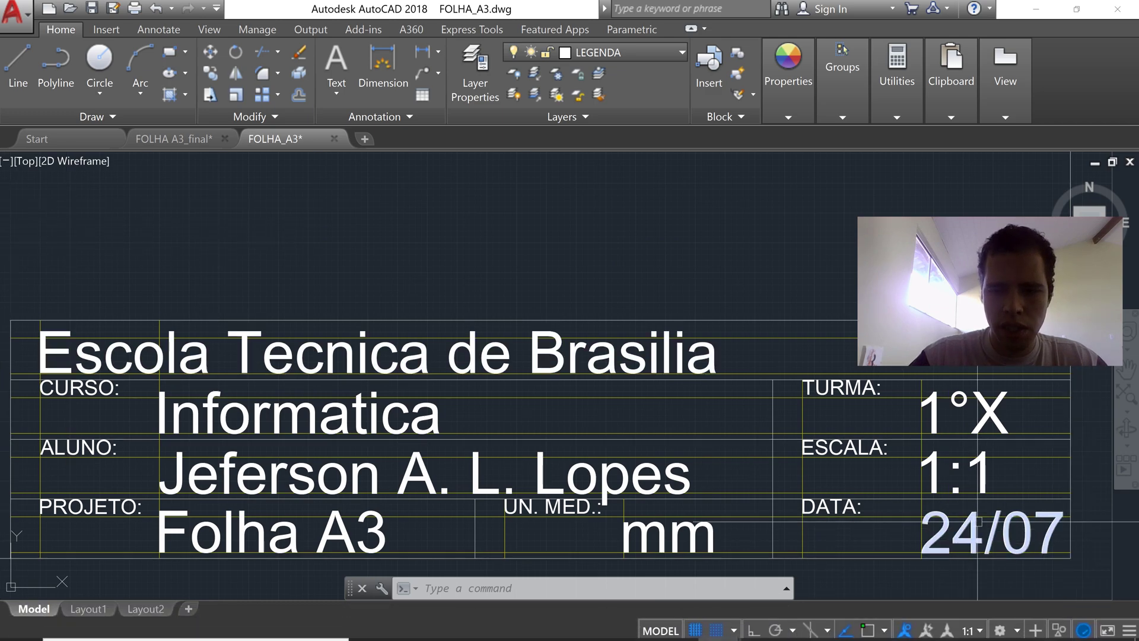
scroll(517, 403, "down", 2)
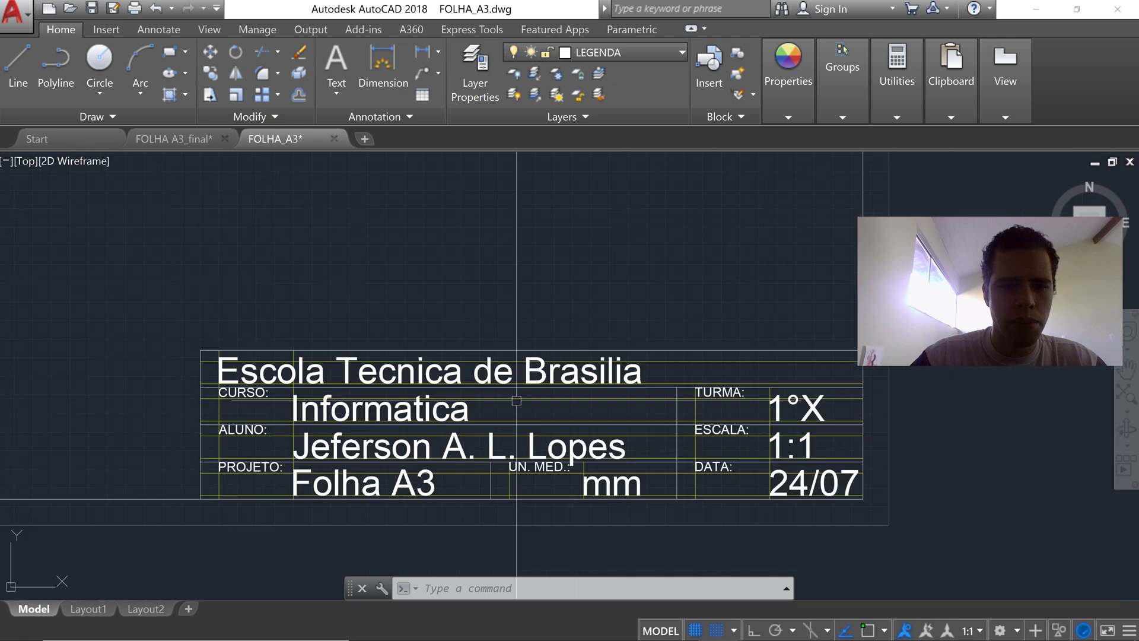
middle_click_drag(493, 417, 422, 407)
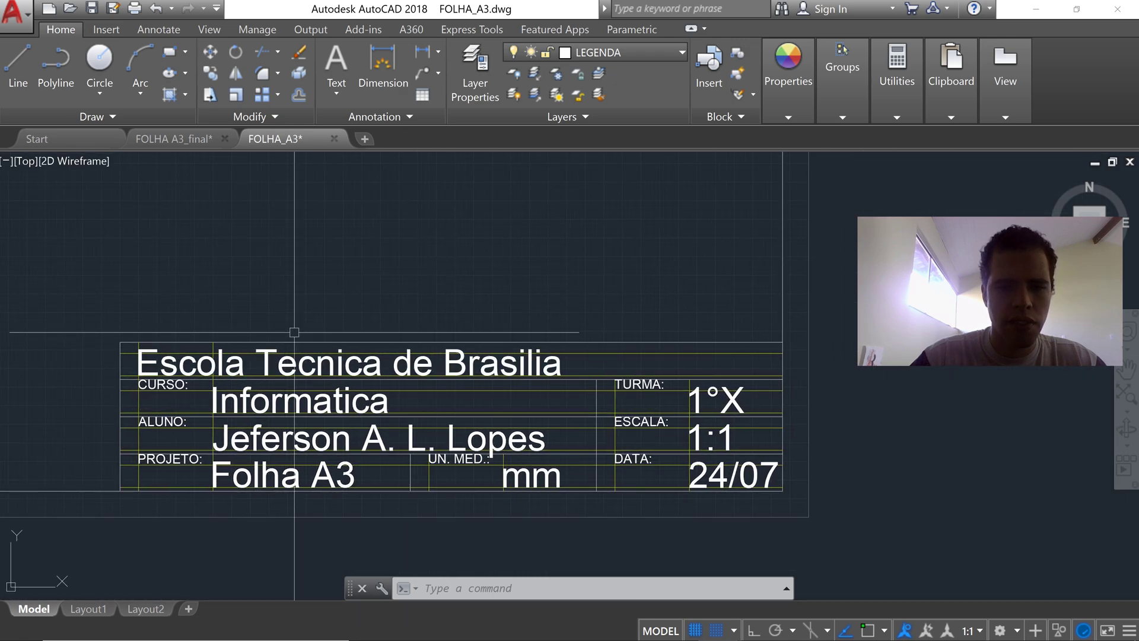
scroll(267, 332, "down", 1)
middle_click_drag(143, 282, 384, 445)
scroll(280, 315, "down", 2)
mouse_move(219, 326)
middle_mouse_down()
mouse_move(326, 470)
mouse_move(336, 405)
middle_mouse_up()
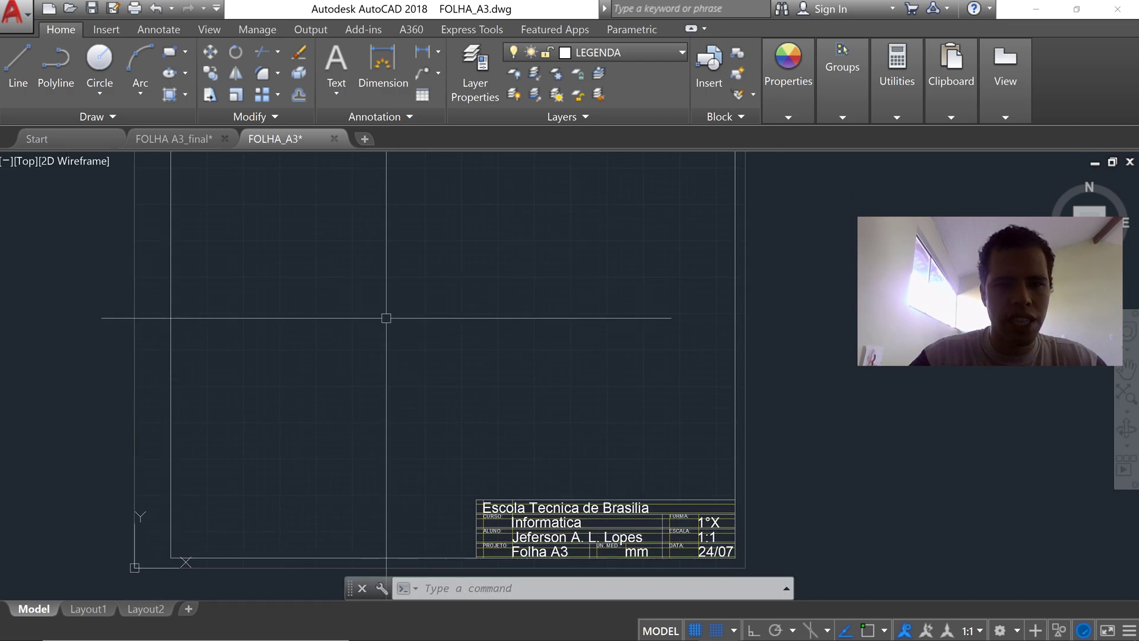
Step: Save the FOLHA_A3 drawing with the completed title block
key("ctrl")
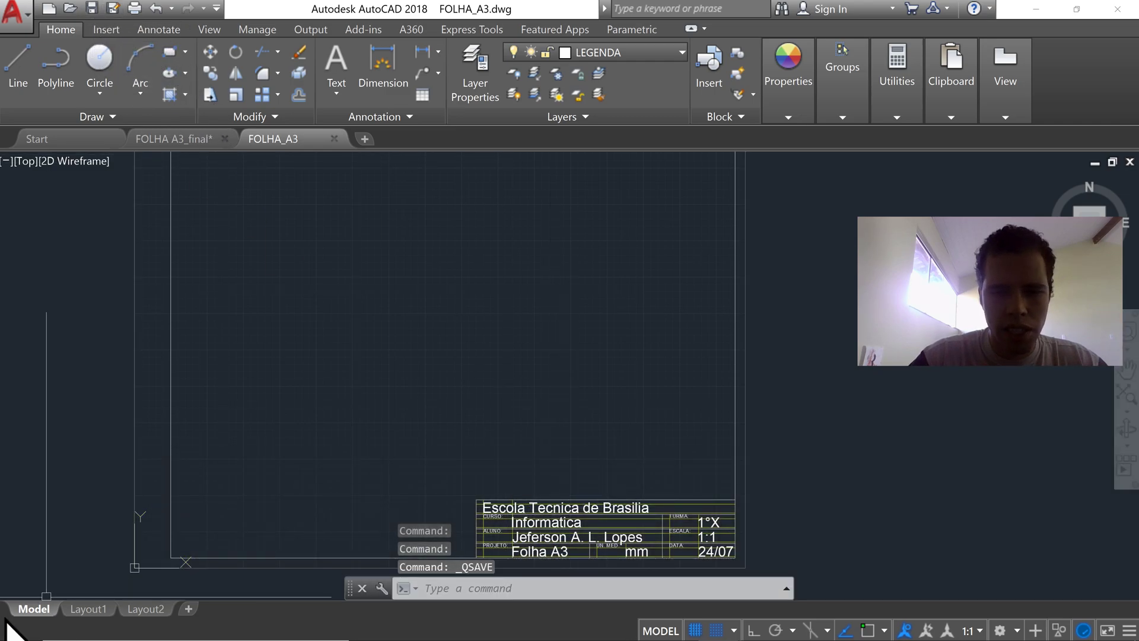
middle_click_drag(486, 367, 402, 373)
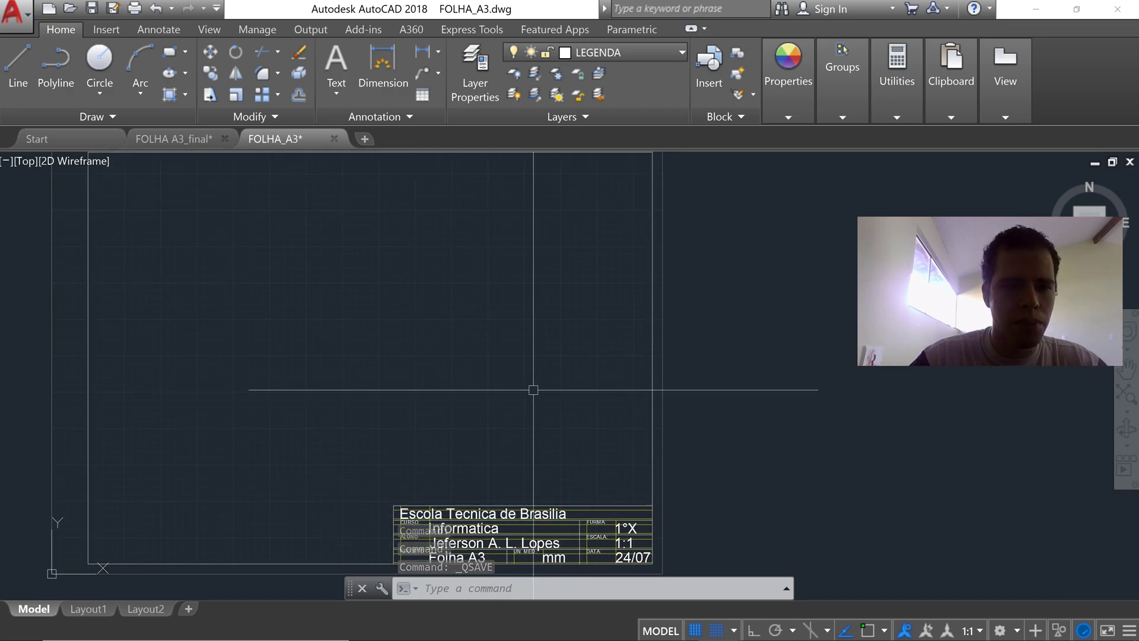
middle_click_drag(534, 390, 538, 414)
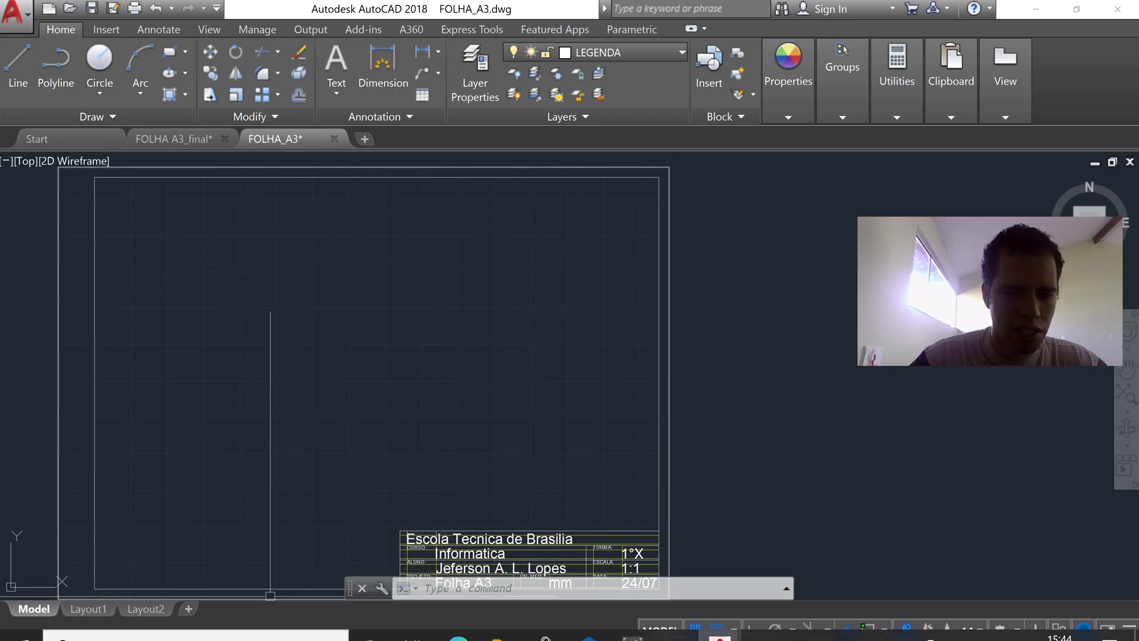
middle_click_drag(447, 478, 437, 455)
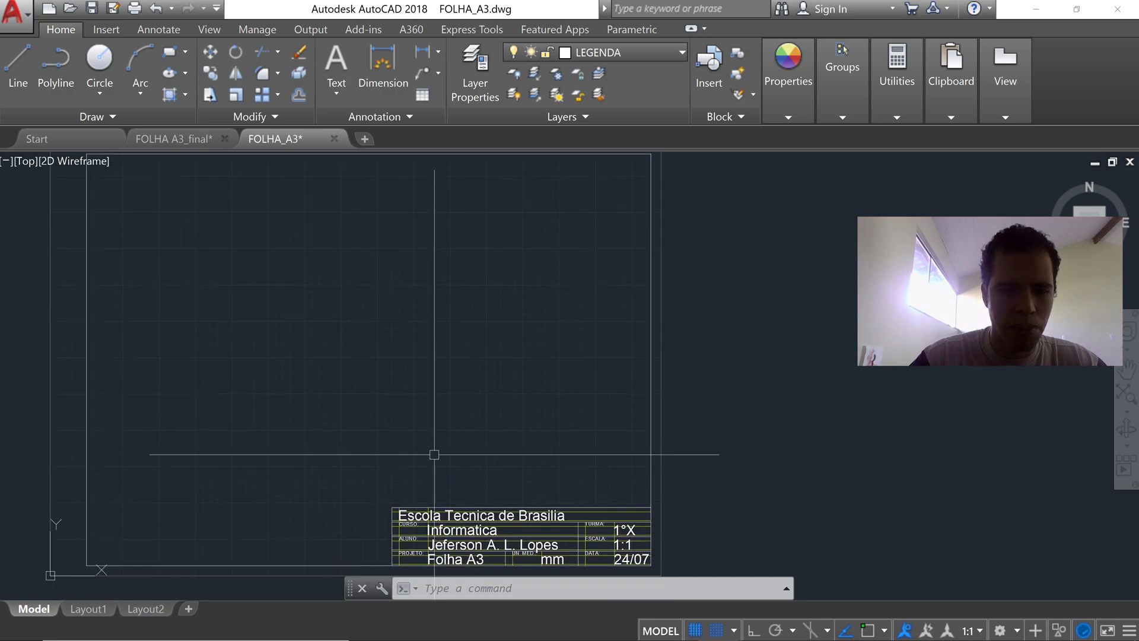